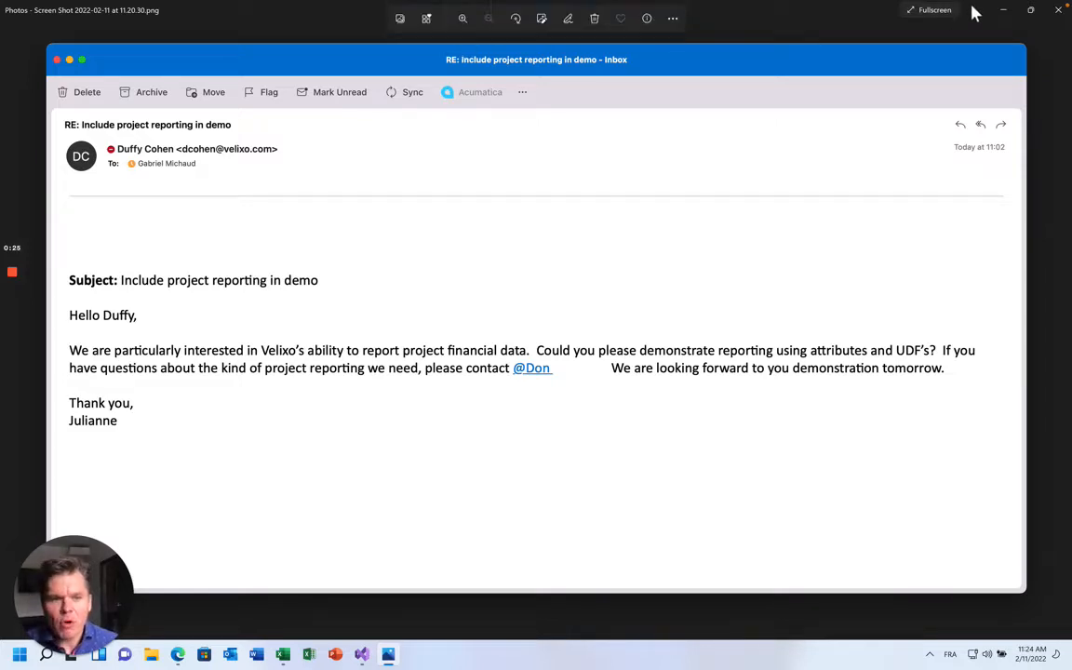
Close the email screenshot in Photos to reveal the Excel Project Dashboard workbook
{"action": "left_click", "coordinate": [1003, 10]}
{"action": "scroll", "coordinate": [514, 356], "scroll_direction": "up", "scroll_amount": 1}
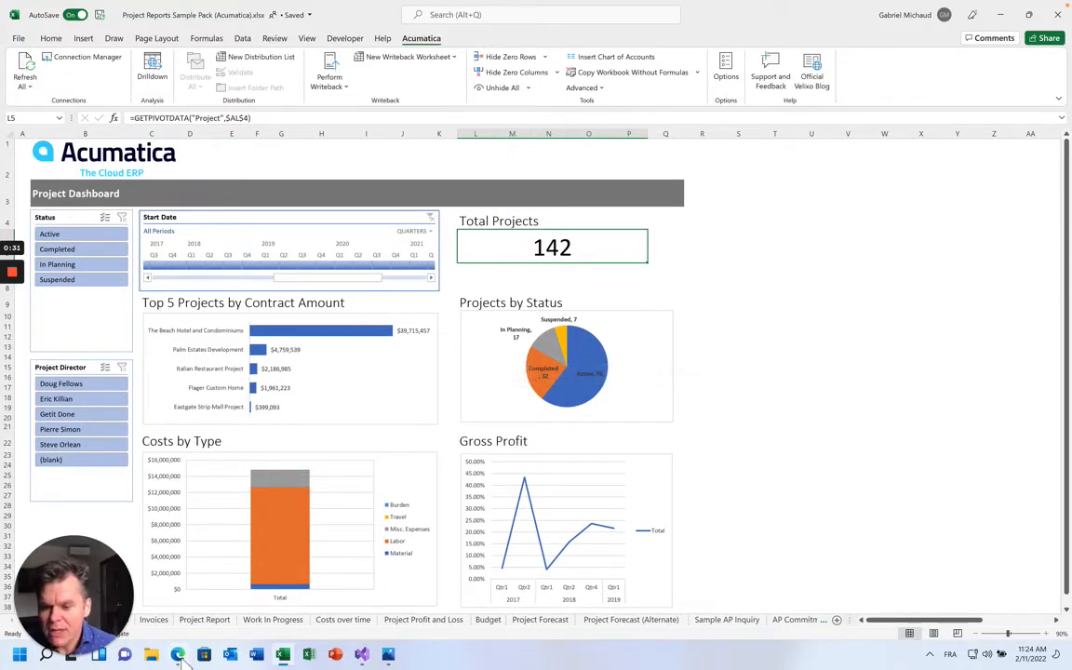
Bring the browser to the front and open the Velixo help center in a new tab
{"action": "mouse_move", "coordinate": [178, 654]}
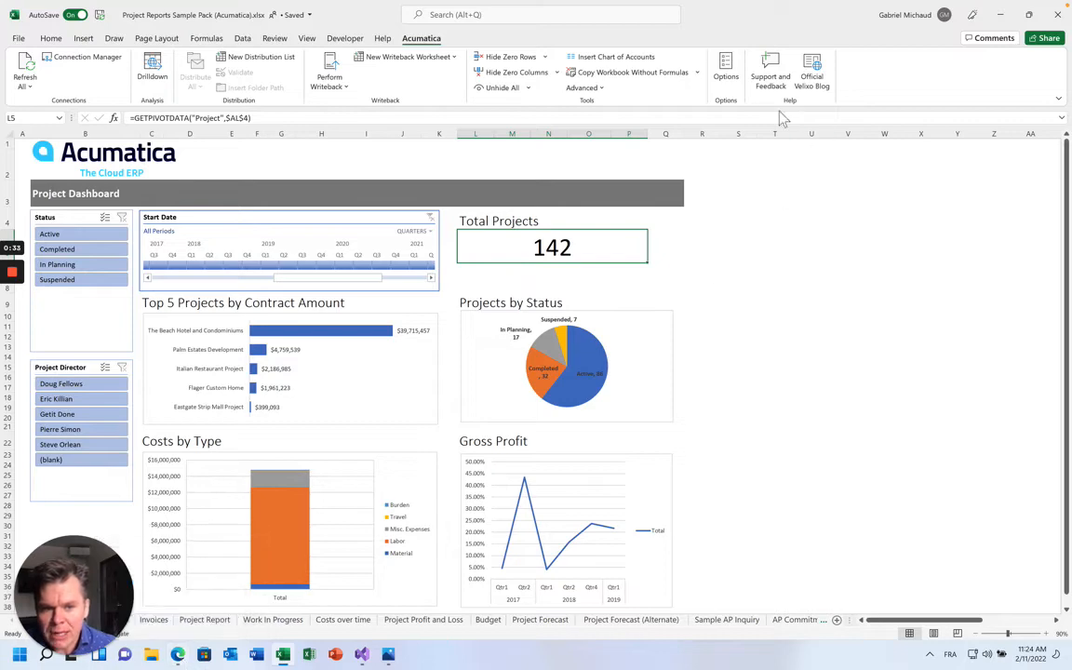
{"action": "left_click", "coordinate": [178, 654]}
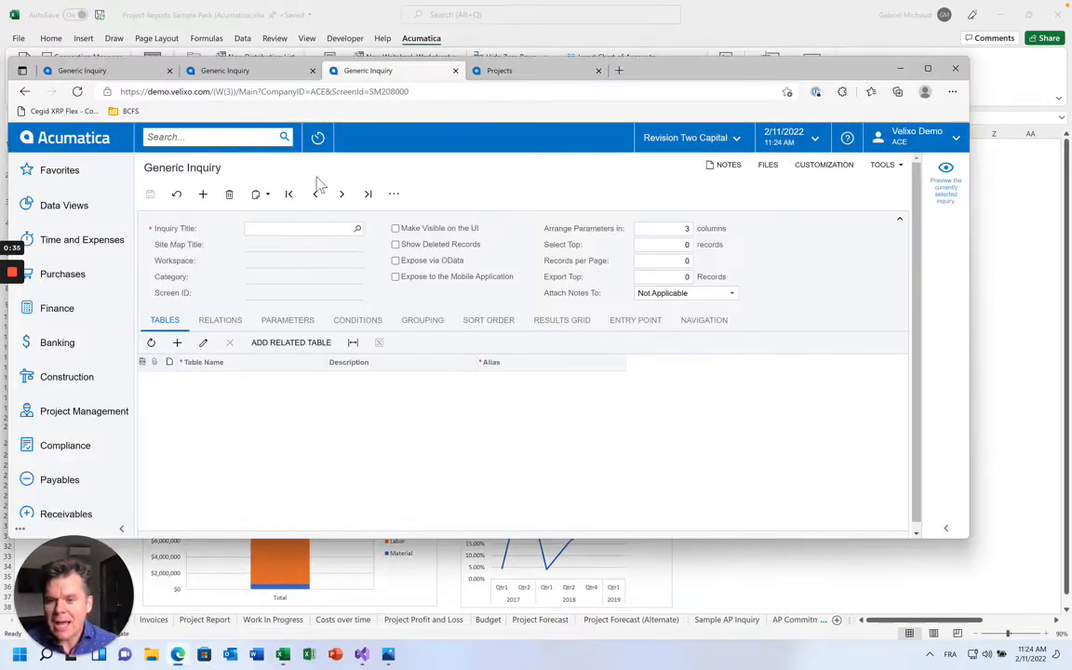
{"action": "key", "text": "ctrl+t"}
{"action": "type", "text": "help"}
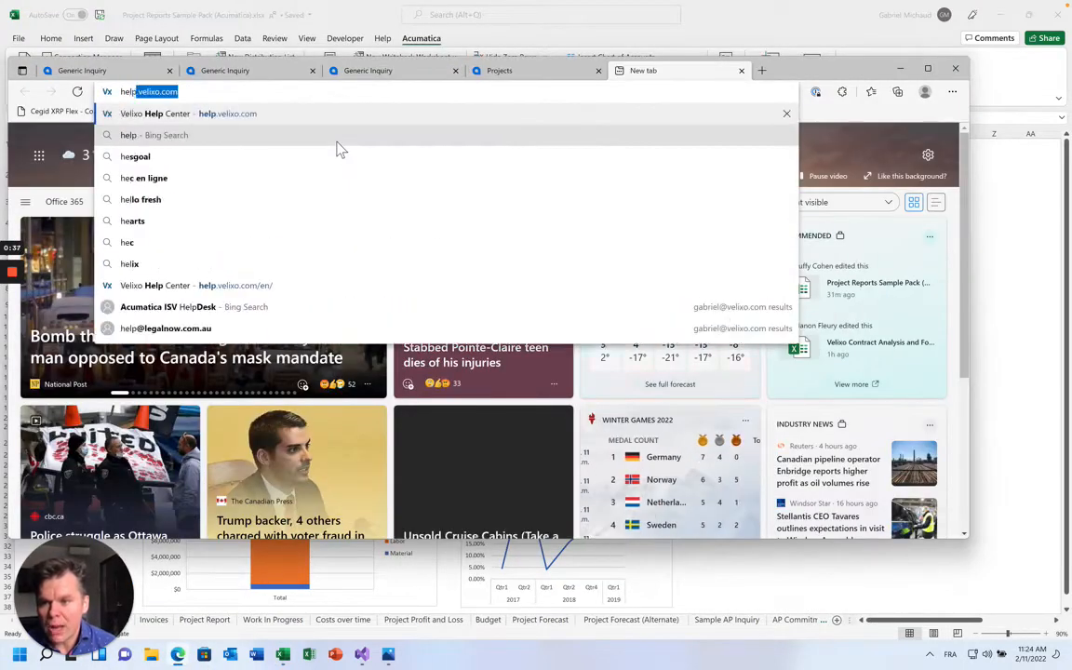
{"action": "key", "text": "Return"}
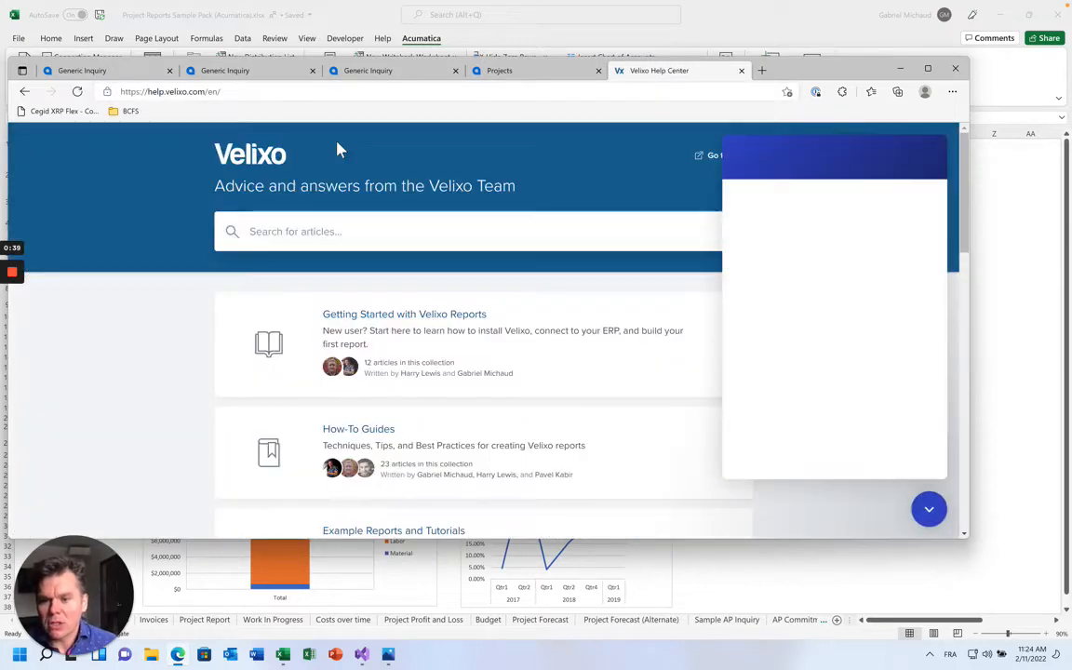
Load the Acumatica demo site at demo.velixo.com in the browser
{"action": "left_click", "coordinate": [900, 69]}
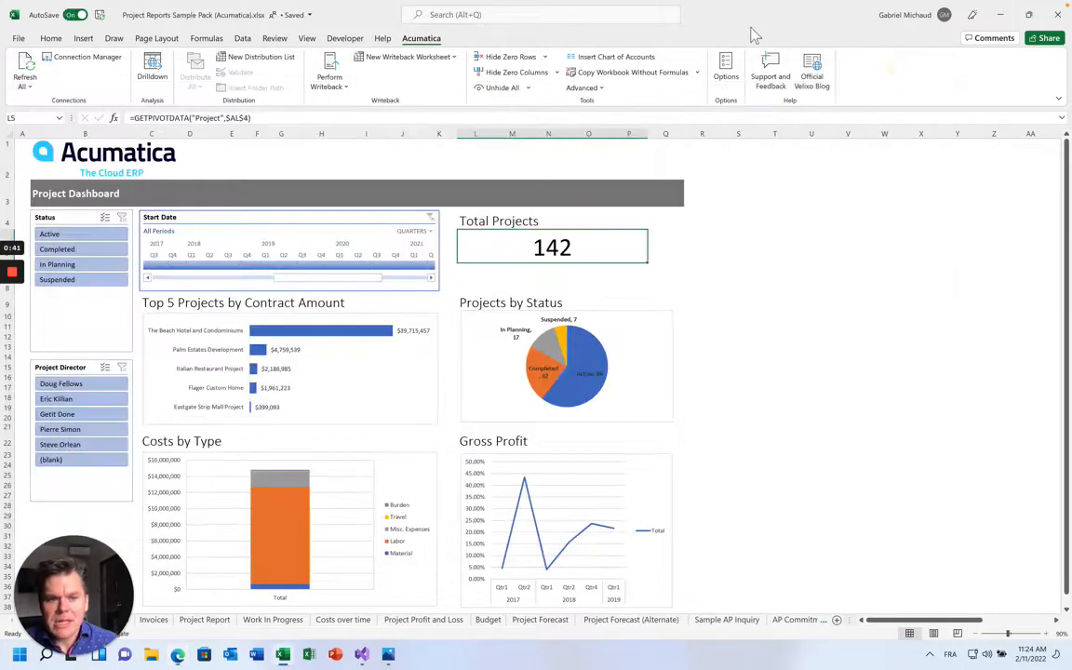
{"action": "left_click", "coordinate": [178, 654]}
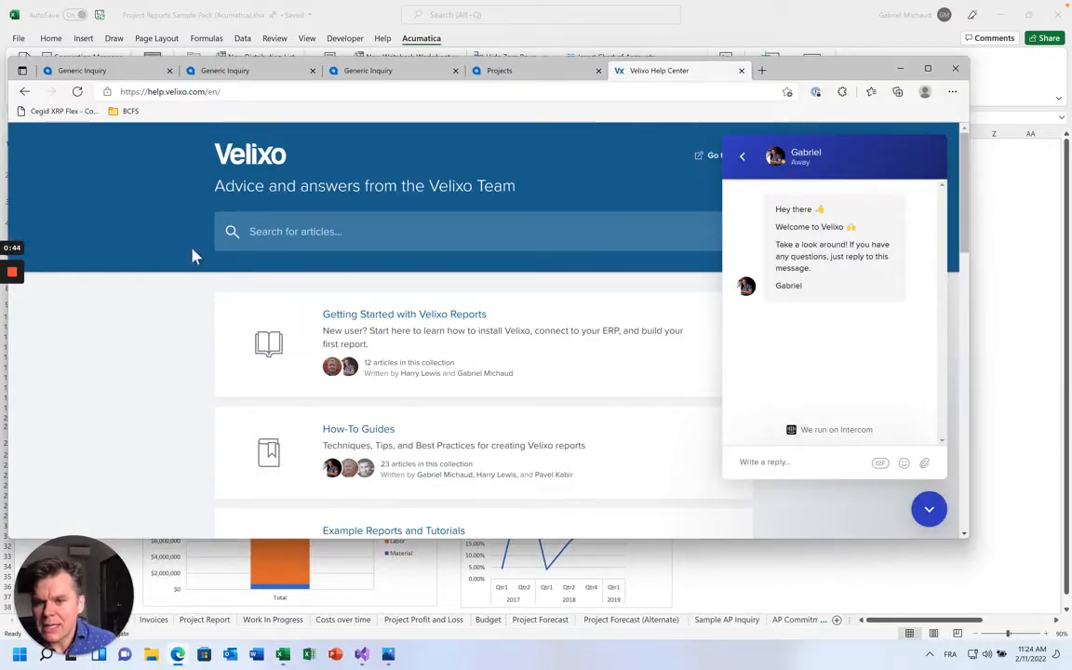
{"action": "left_click", "coordinate": [214, 97]}
{"action": "type", "text": "demo.velixo.c"}
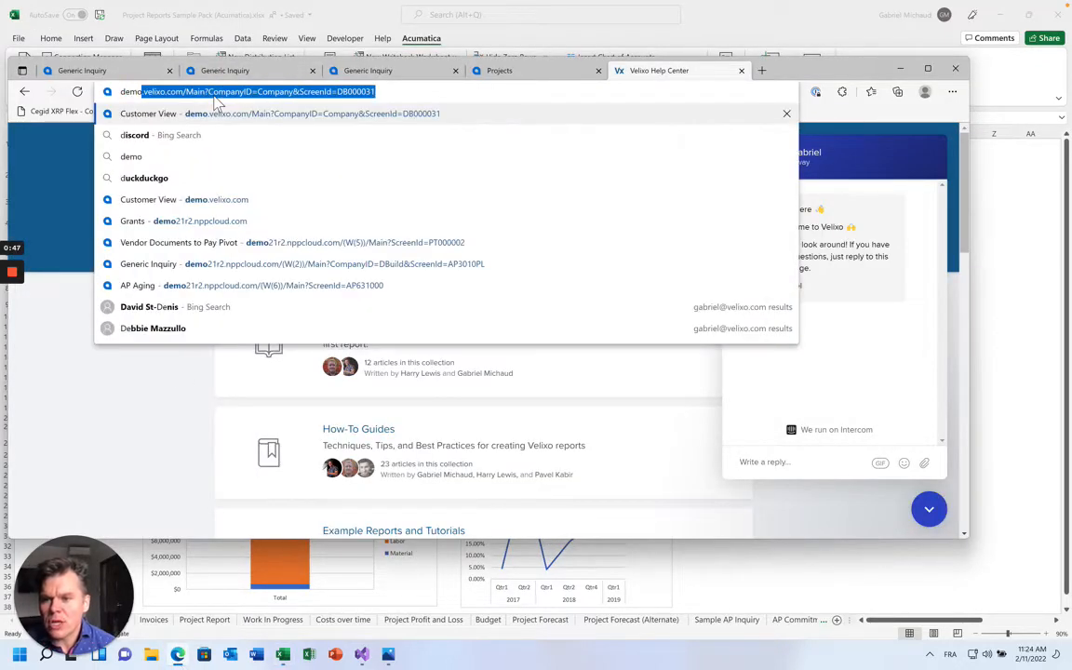
{"action": "type", "text": "om"}
{"action": "key", "text": "Return"}
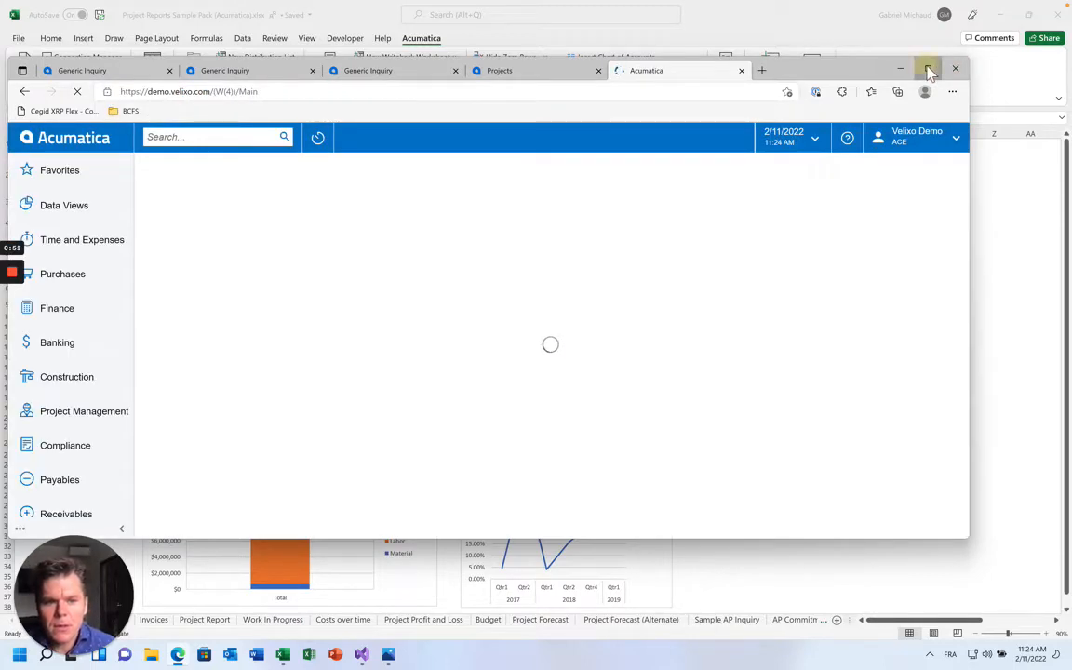
Maximize the browser and open project TILEPRJ from Construction > Projects
{"action": "left_click", "coordinate": [927, 68]}
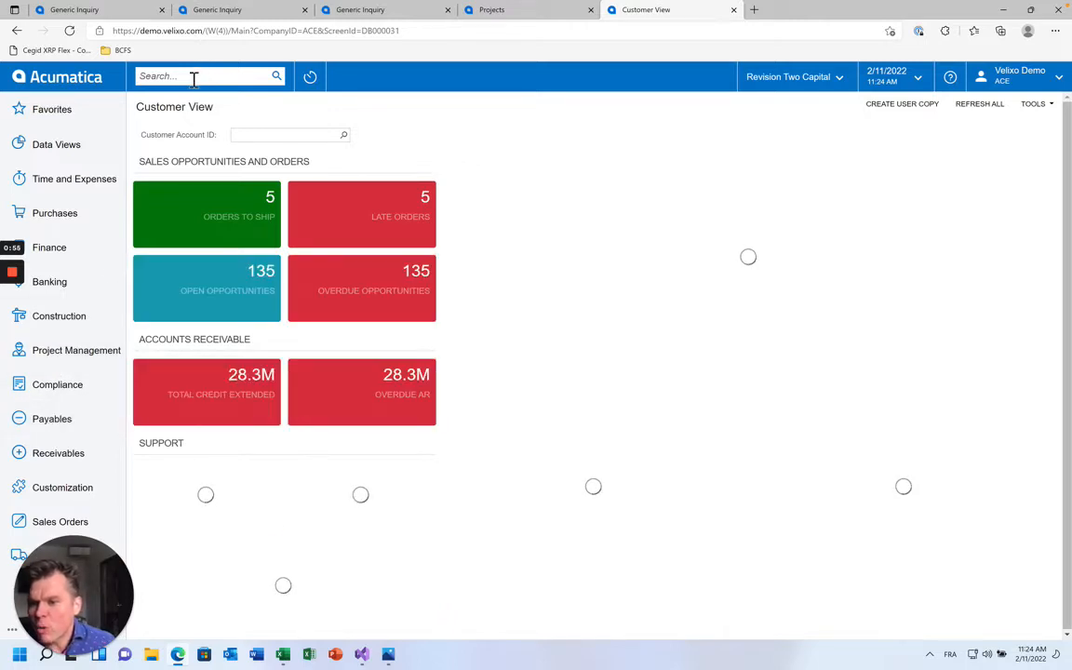
{"action": "left_click", "coordinate": [74, 324]}
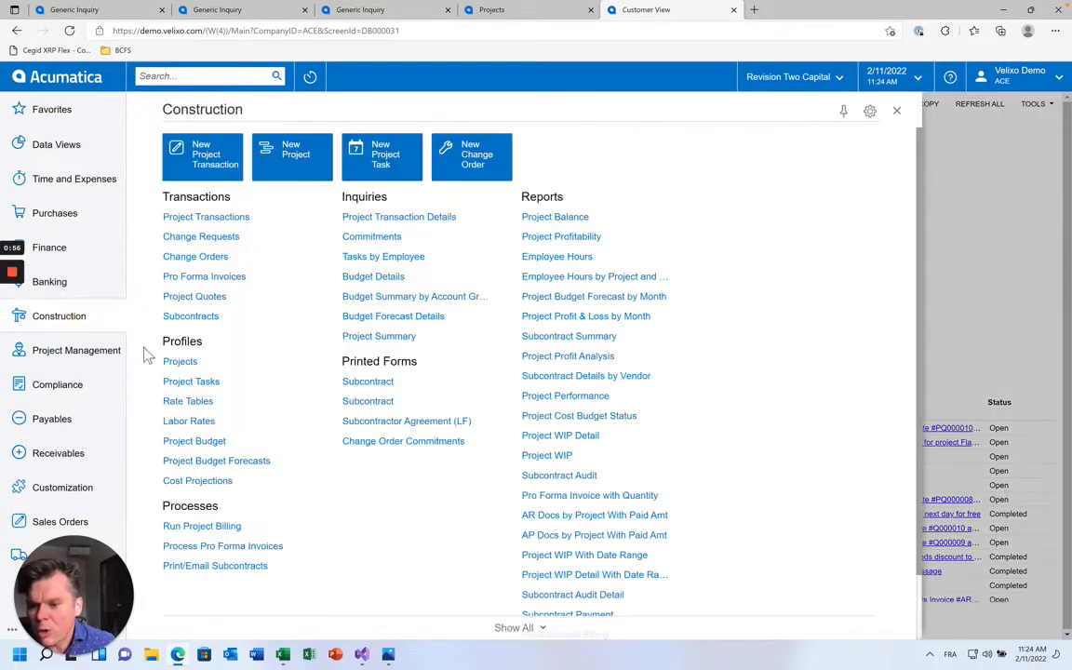
{"action": "left_click", "coordinate": [180, 362]}
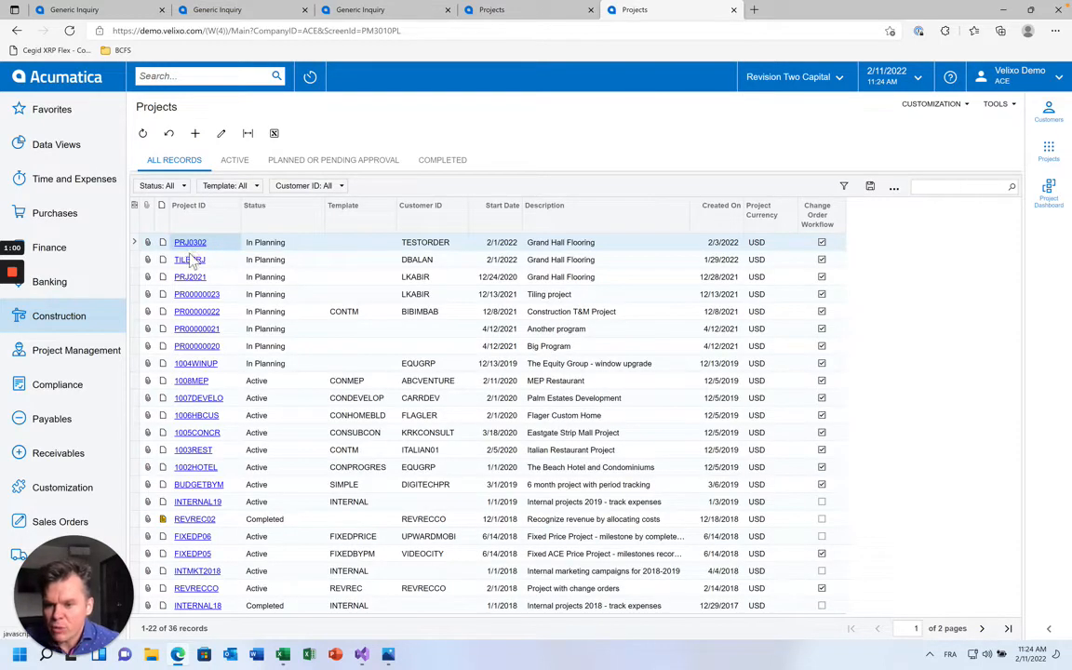
{"action": "left_click", "coordinate": [187, 258]}
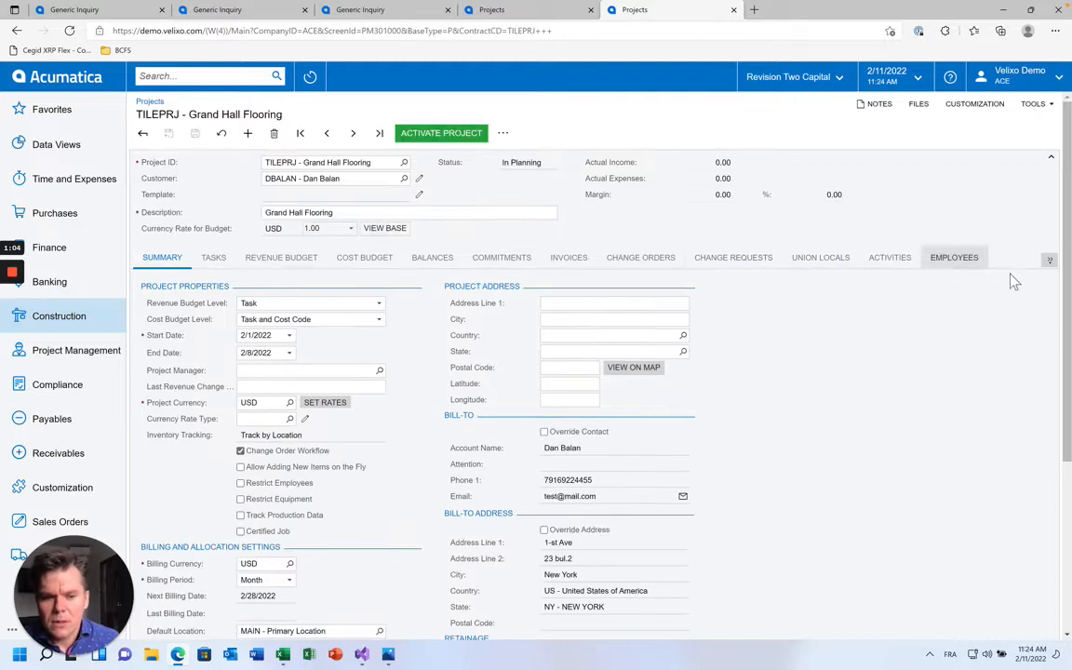
Set TILEPRJ's Expense markup to 15% and Burden to 5%, enter the Project Director's name, and save
{"action": "left_click", "coordinate": [1048, 261]}
{"action": "left_click", "coordinate": [1020, 317]}
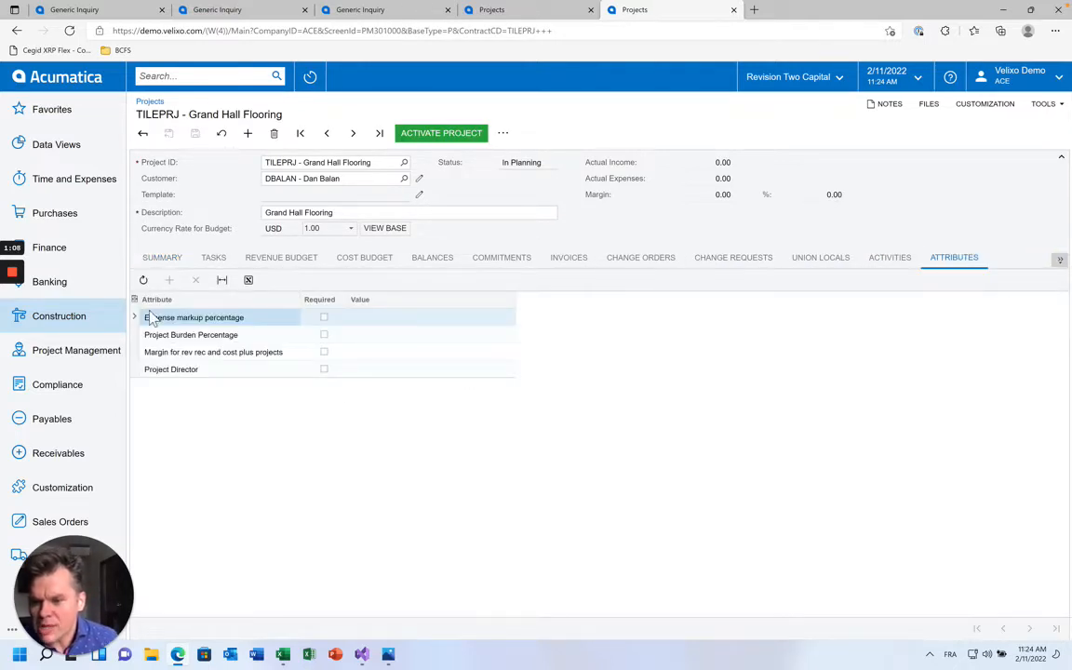
{"action": "left_click", "coordinate": [362, 320]}
{"action": "type", "text": "1"}
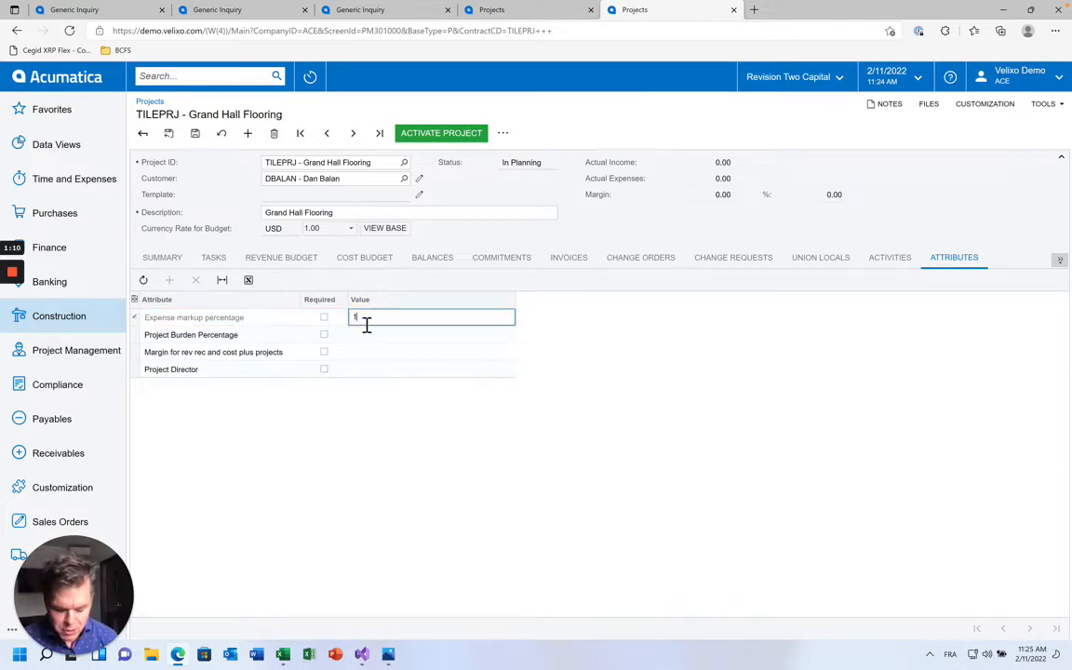
{"action": "type", "text": "5%"}
{"action": "key", "text": "Return"}
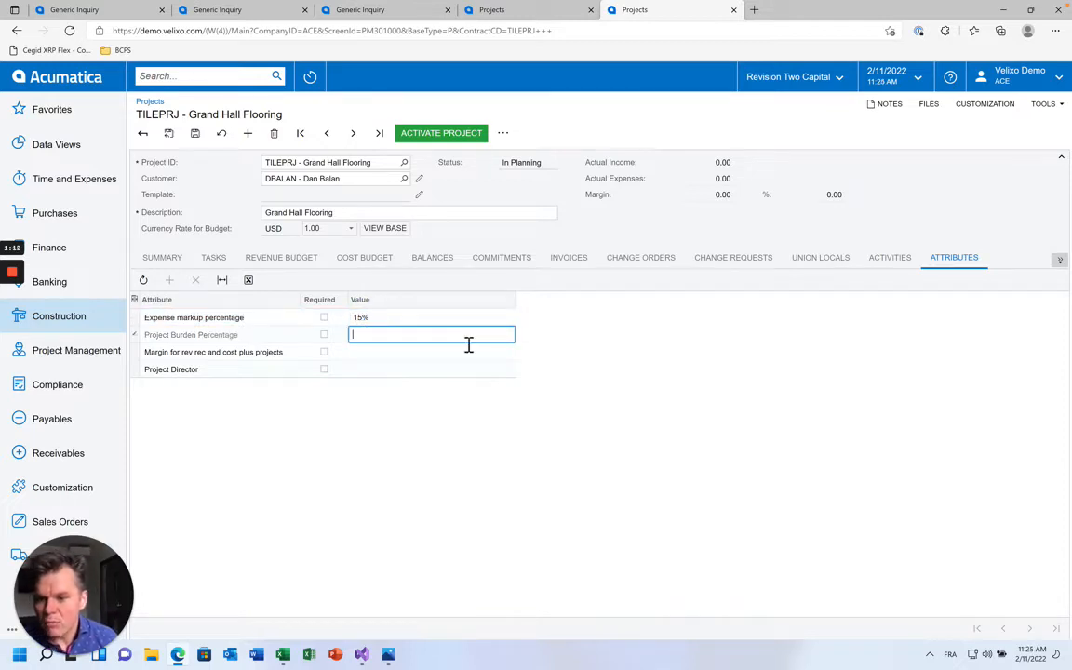
{"action": "type", "text": "5%"}
{"action": "key", "text": "Return"}
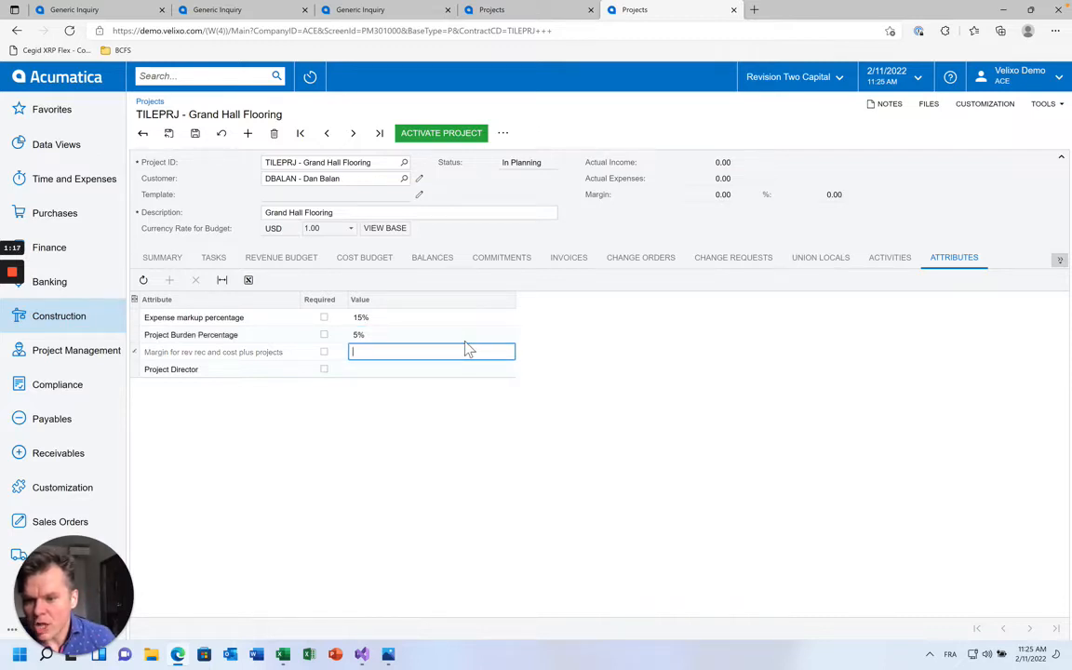
{"action": "key", "text": "Return"}
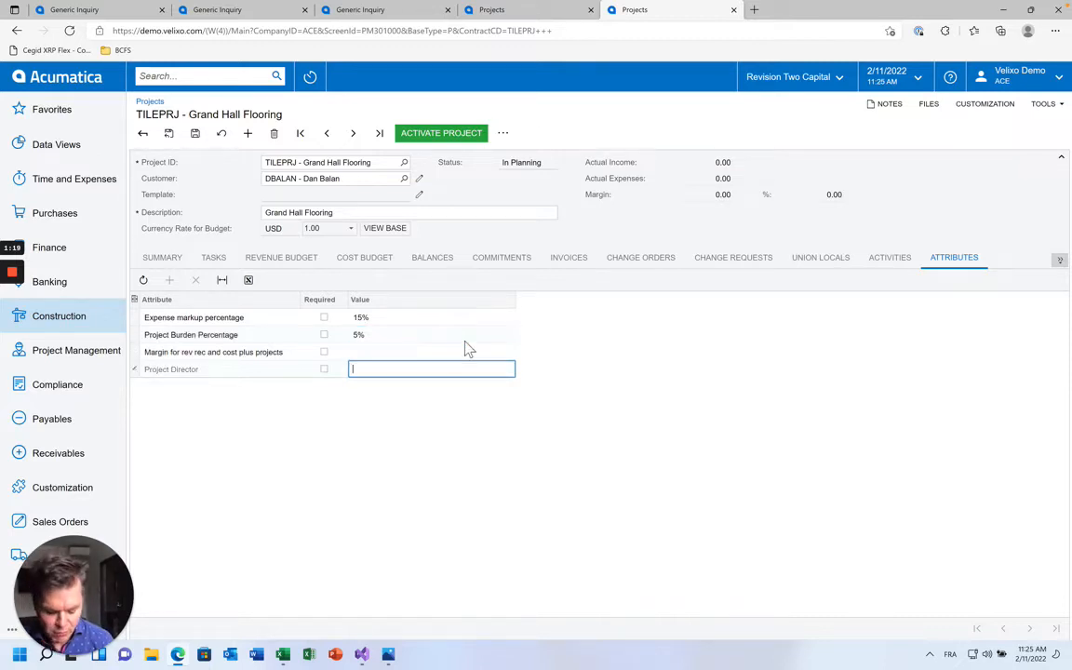
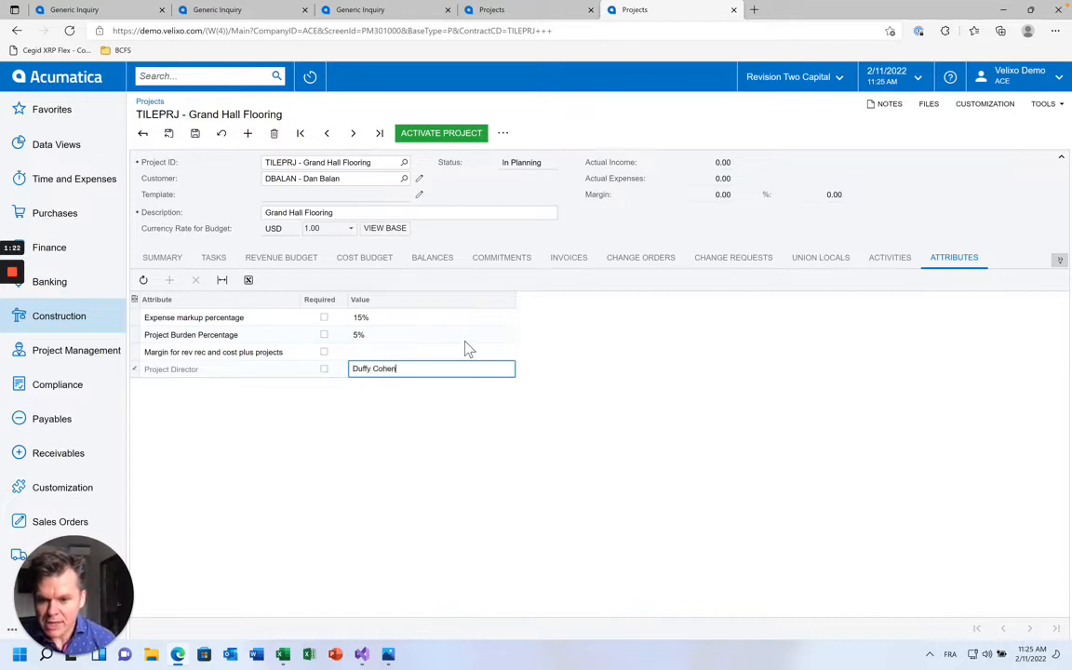
{"action": "key", "text": "ctrl+s"}
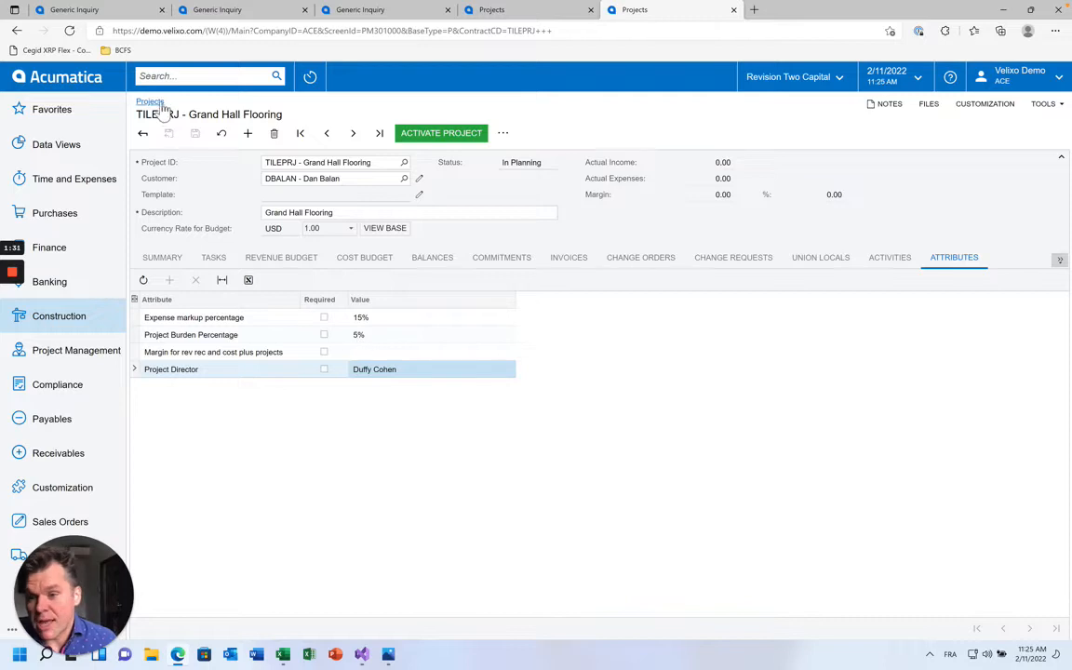
Find the Generic Inquiry screen via search and begin entering the inquiry title Velixo
{"action": "left_click", "coordinate": [185, 82]}
{"action": "type", "text": "g"}
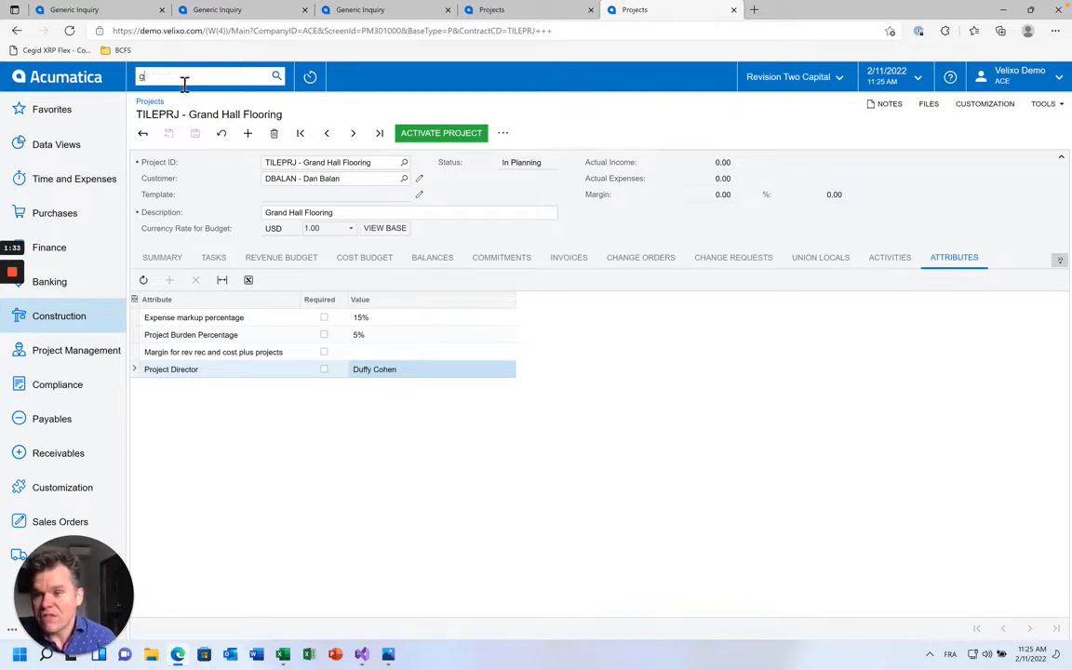
{"action": "type", "text": "eneric in"}
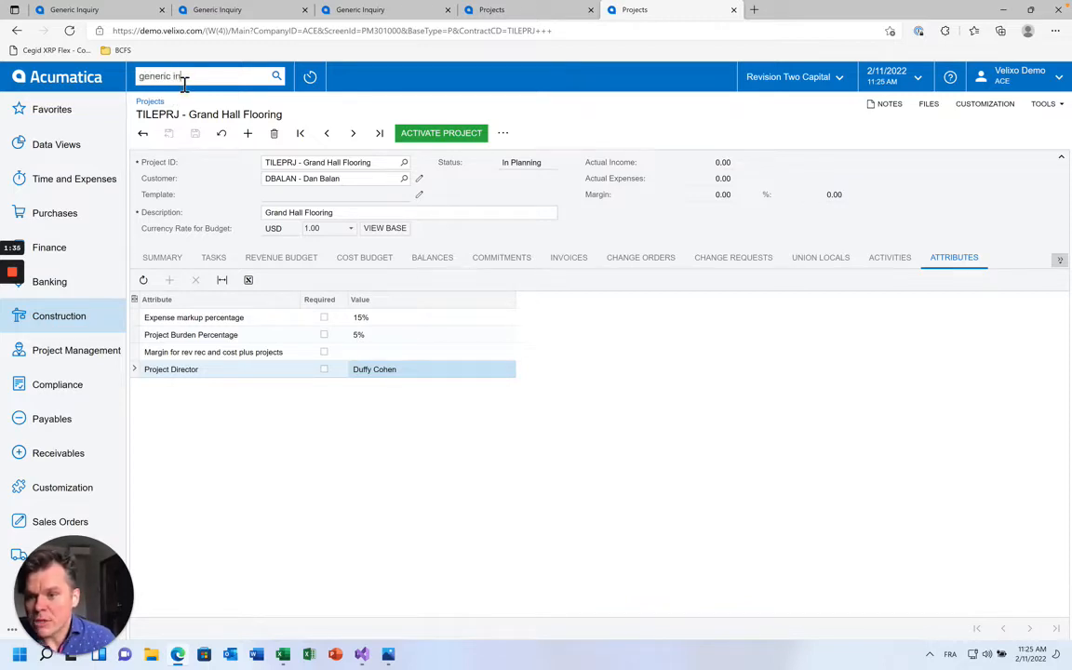
{"action": "type", "text": "q"}
{"action": "left_click", "coordinate": [198, 192]}
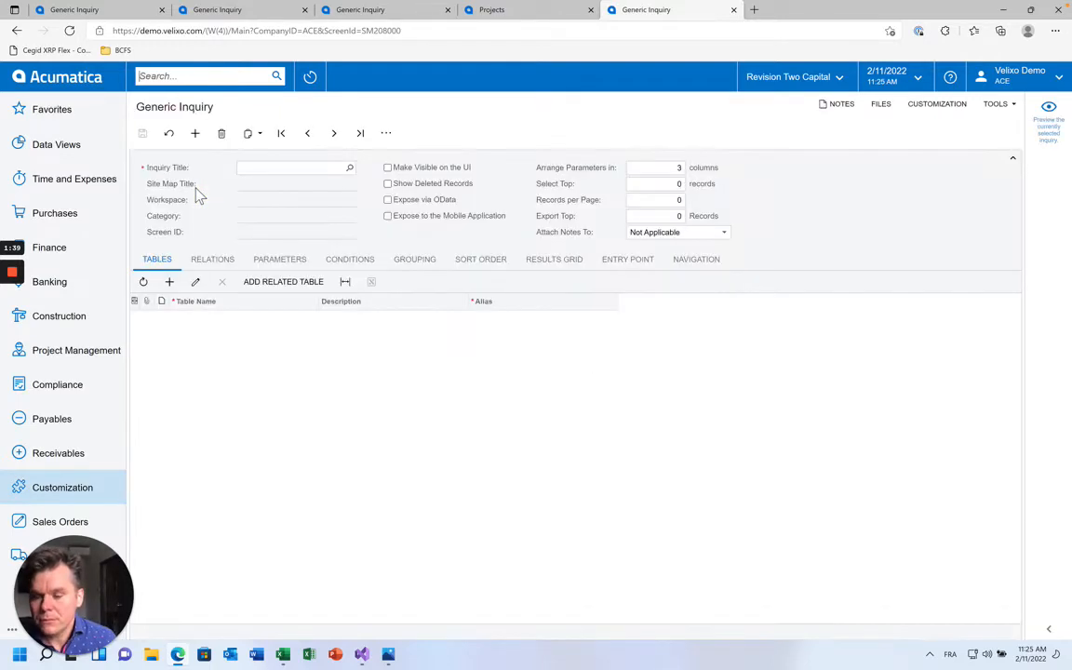
{"action": "left_click", "coordinate": [288, 173]}
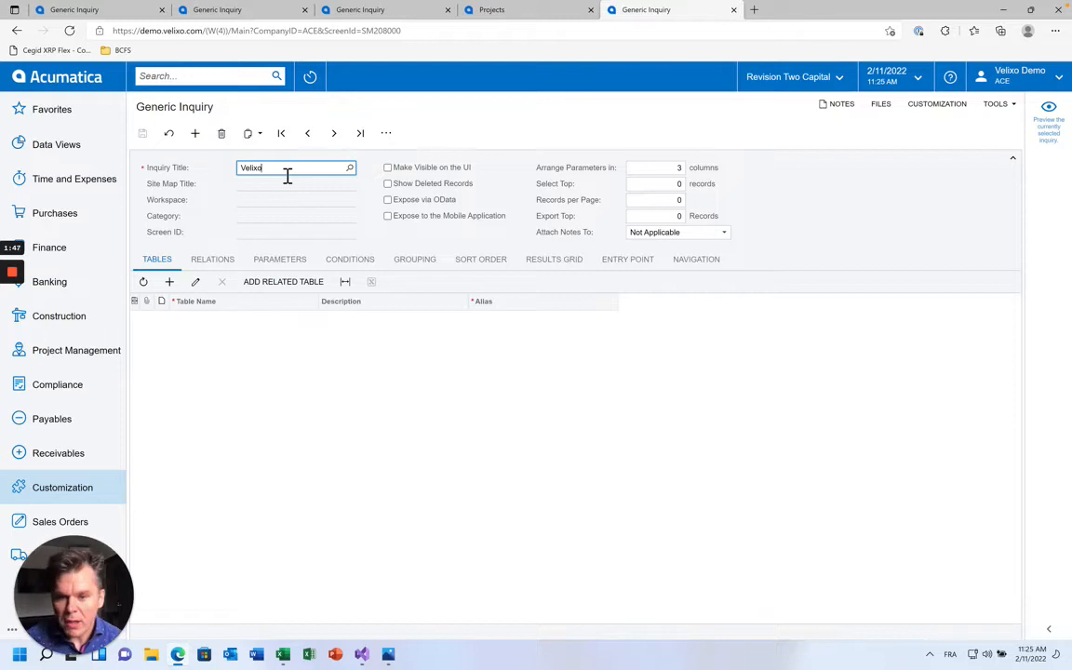
Review existing inquiries like Velixo-Projects and VelixoReportsPro in the lookup, then close it
{"action": "key", "text": "F3"}
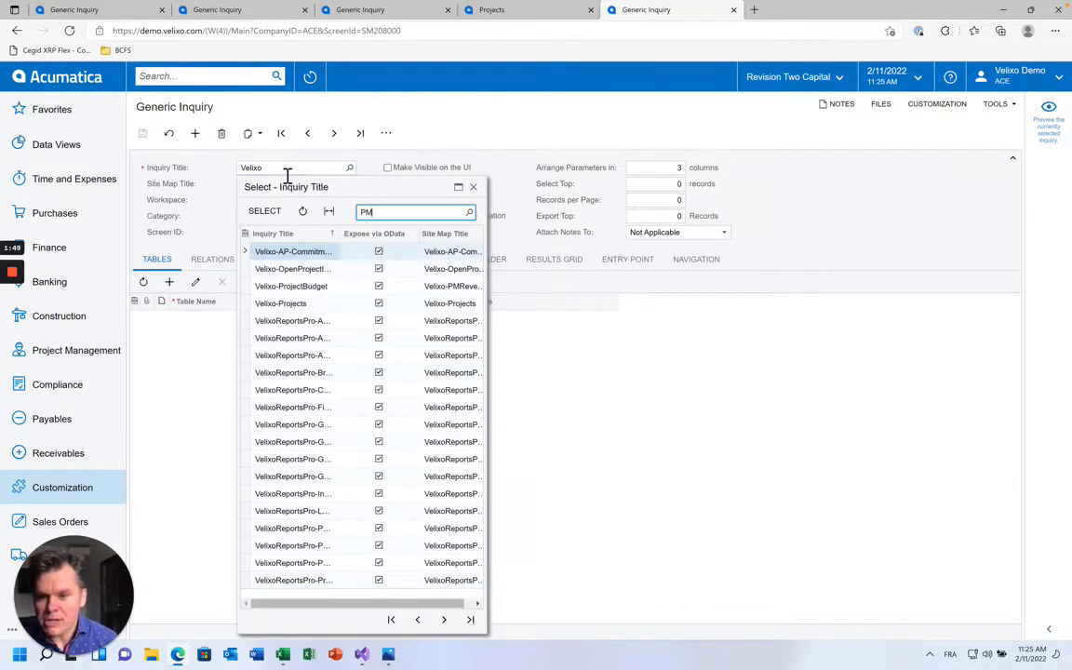
{"action": "type", "text": "PMPr;"}
{"action": "key", "text": "BackSpace"}
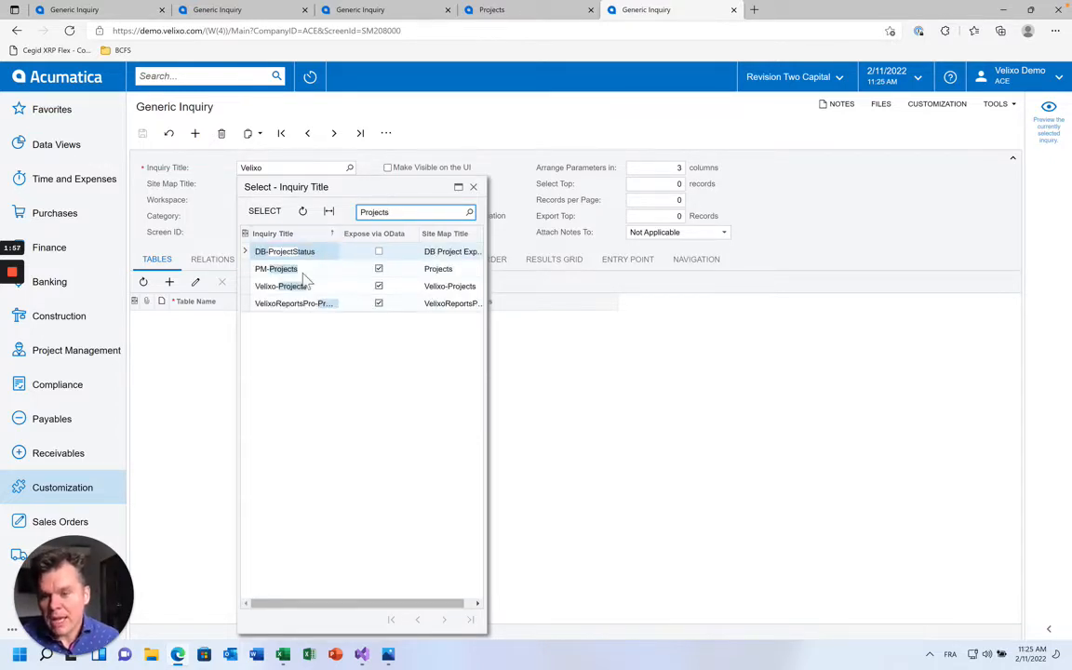
{"action": "left_click", "coordinate": [296, 286]}
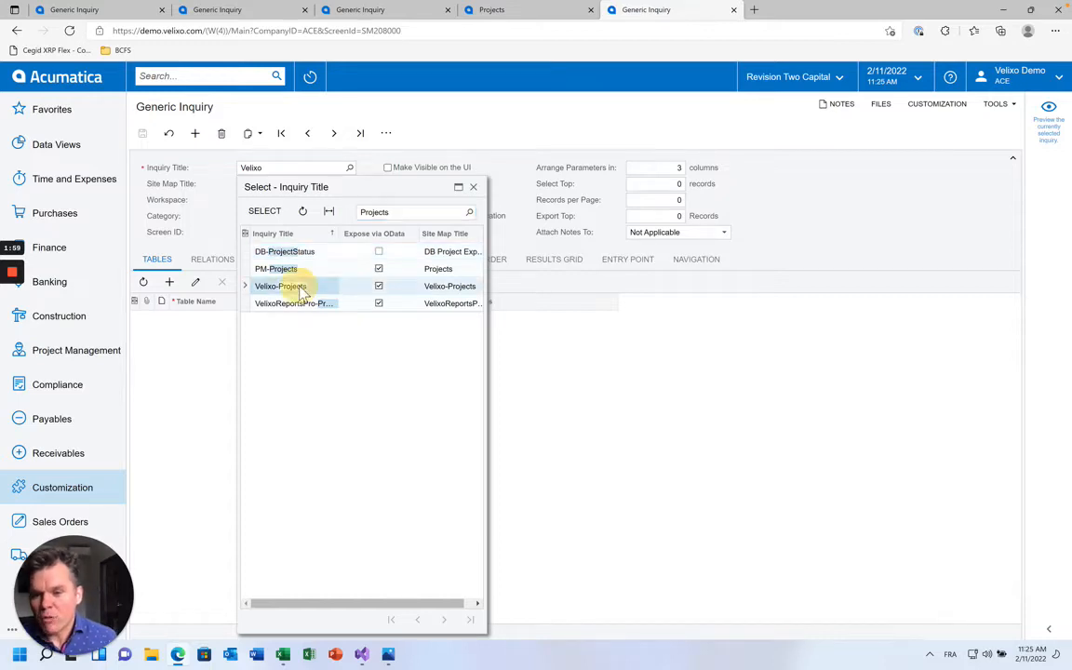
{"action": "left_click", "coordinate": [307, 302]}
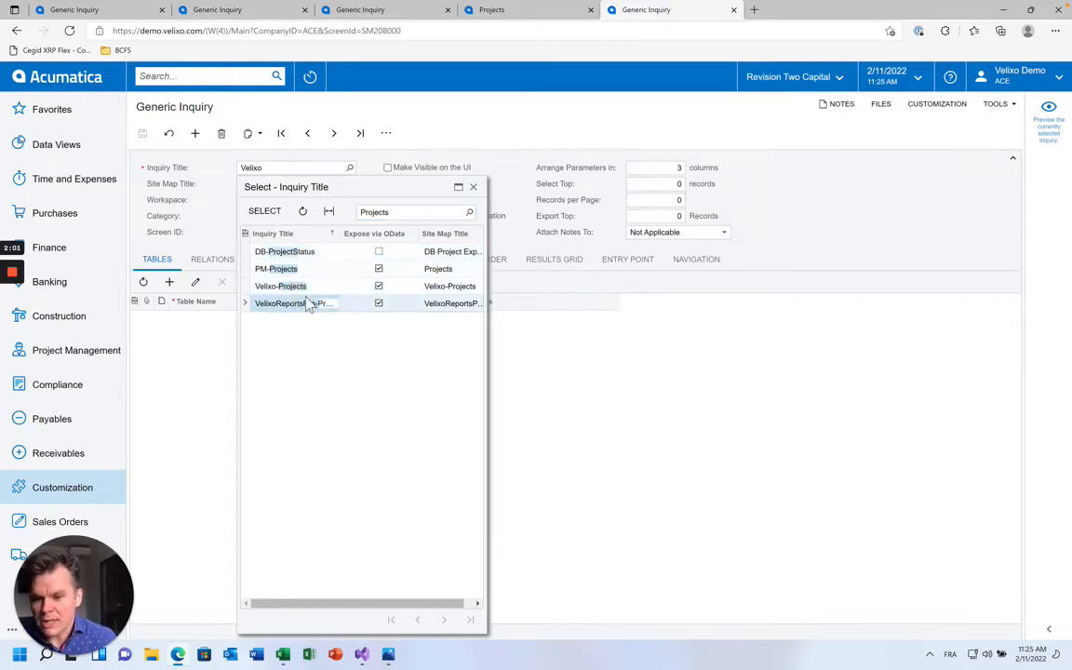
{"action": "left_click", "coordinate": [189, 197]}
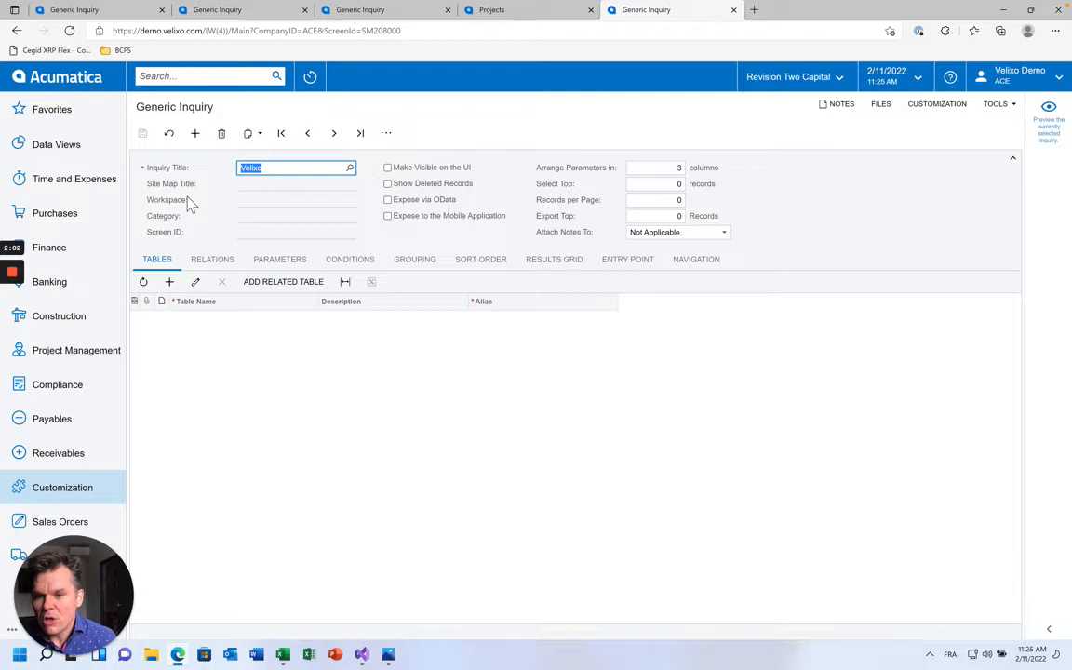
Extend the inquiry title to Velixo-ProjectAttributes
{"action": "left_click", "coordinate": [279, 174]}
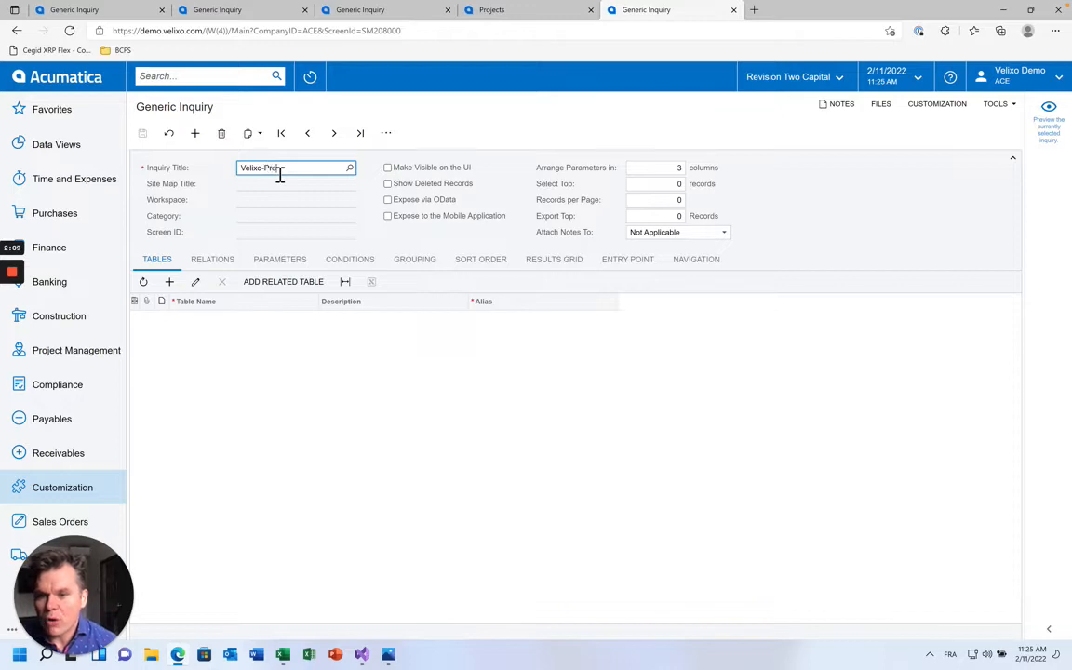
{"action": "type", "text": "-ProjectAttributes"}
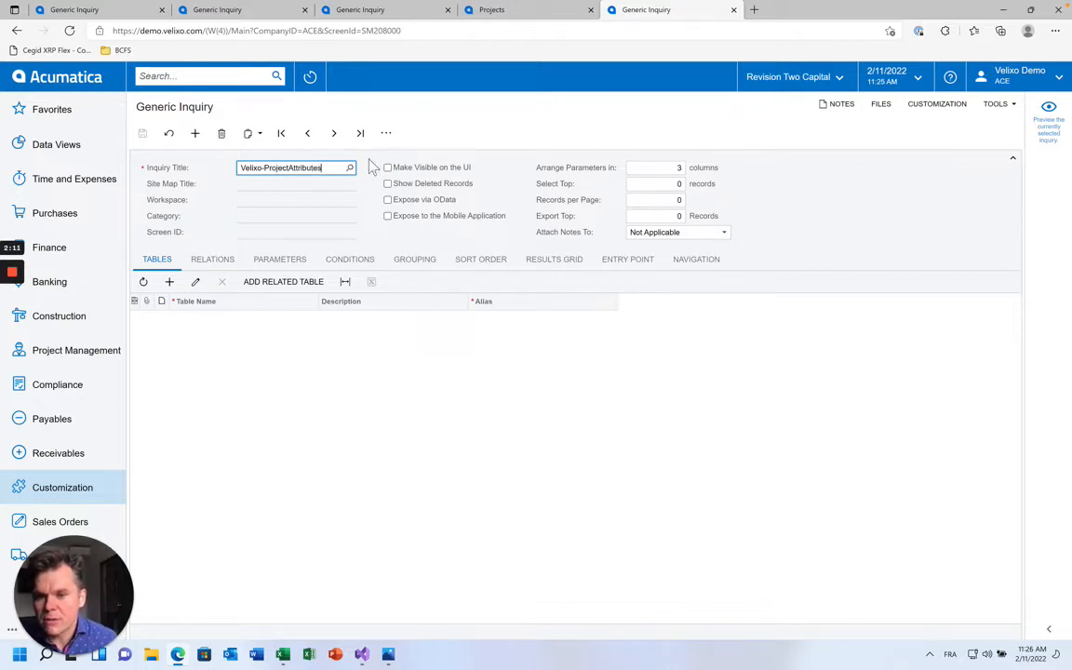
{"action": "left_click", "coordinate": [405, 165]}
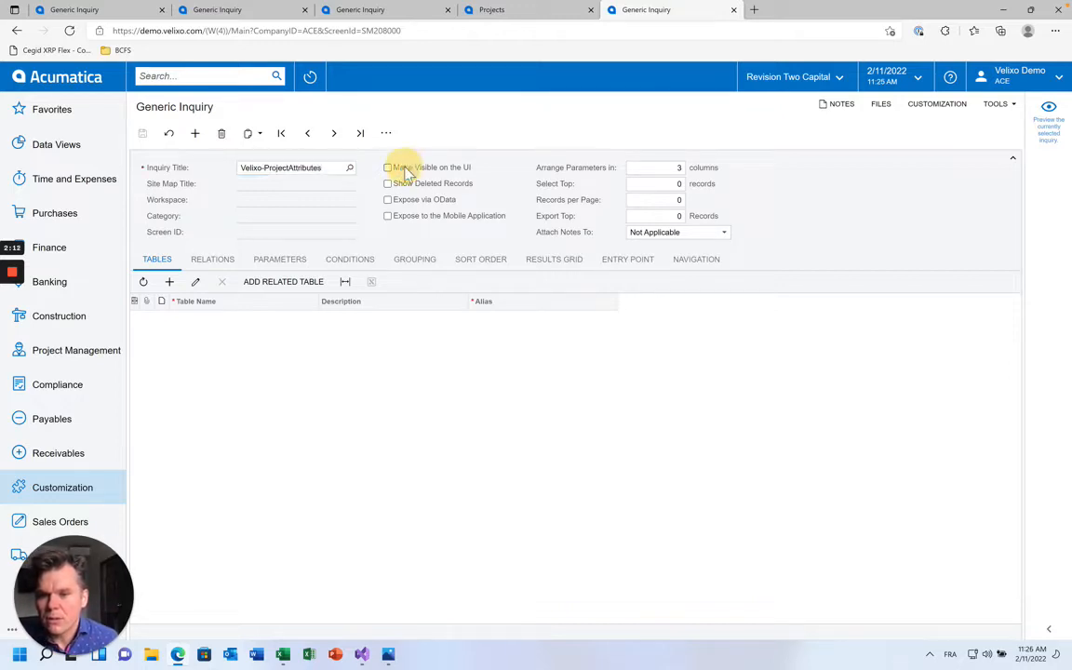
Add the PX.Objects.PM.PMProject table to the inquiry, found by filtering for PMProje
{"action": "left_click", "coordinate": [169, 281]}
{"action": "left_click", "coordinate": [323, 319]}
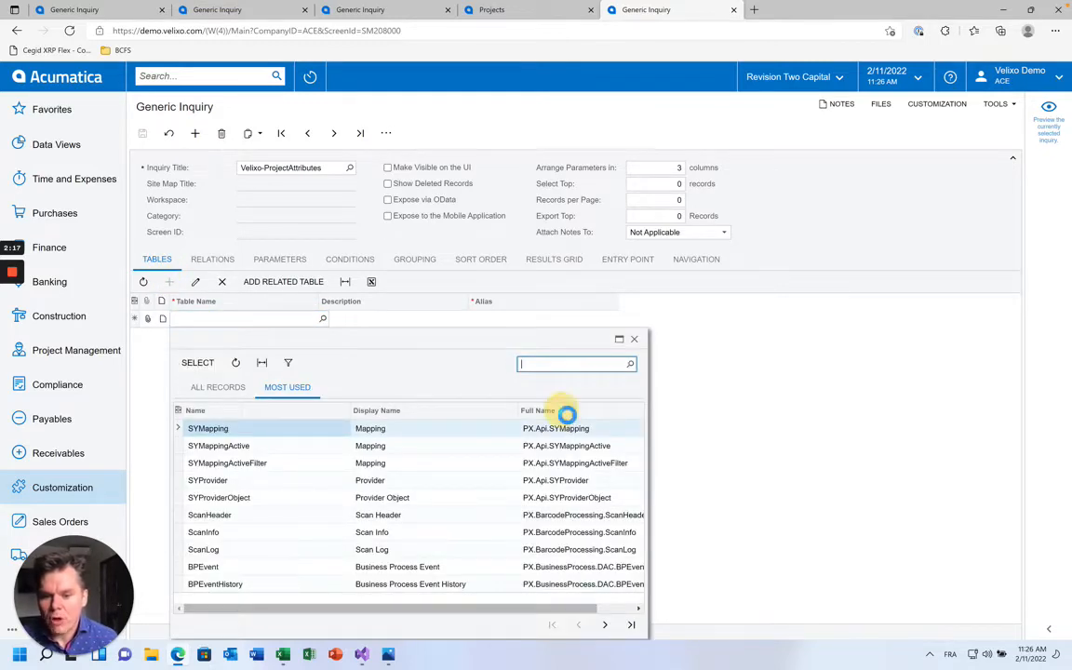
{"action": "left_click", "coordinate": [564, 416]}
{"action": "type", "text": "PMProje"}
{"action": "key", "text": "Return"}
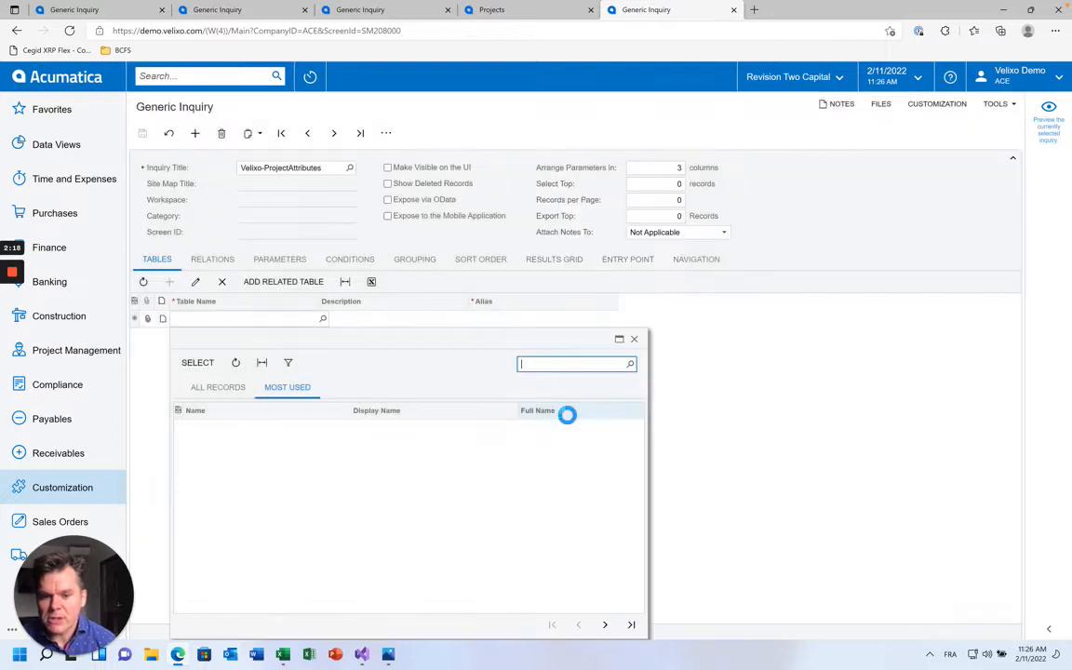
{"action": "double_click", "coordinate": [306, 434]}
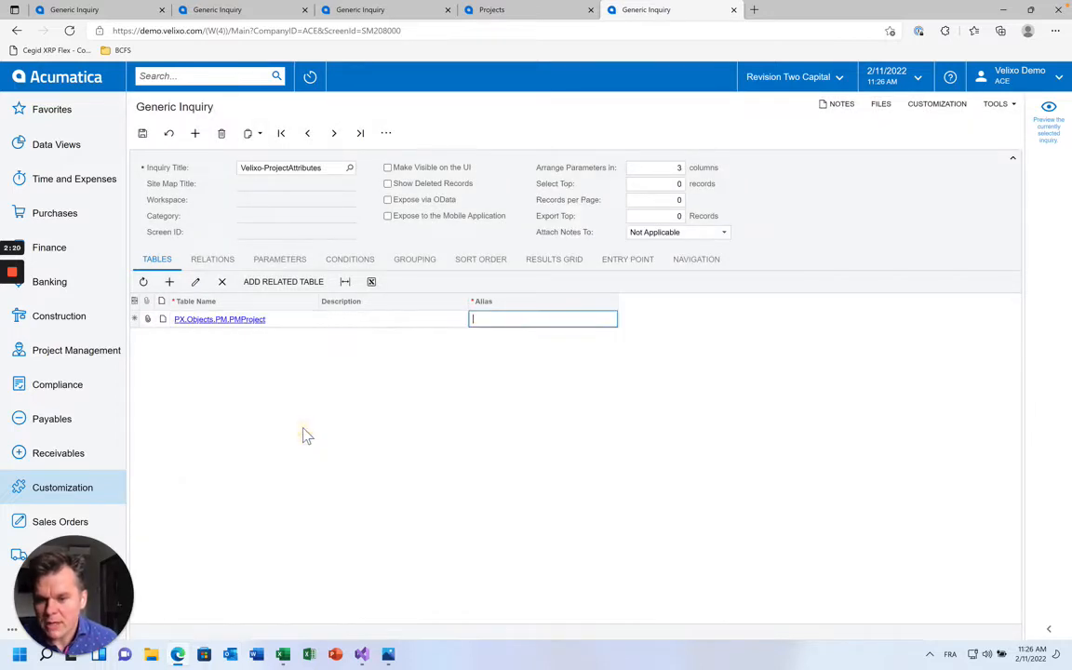
{"action": "left_click", "coordinate": [527, 273]}
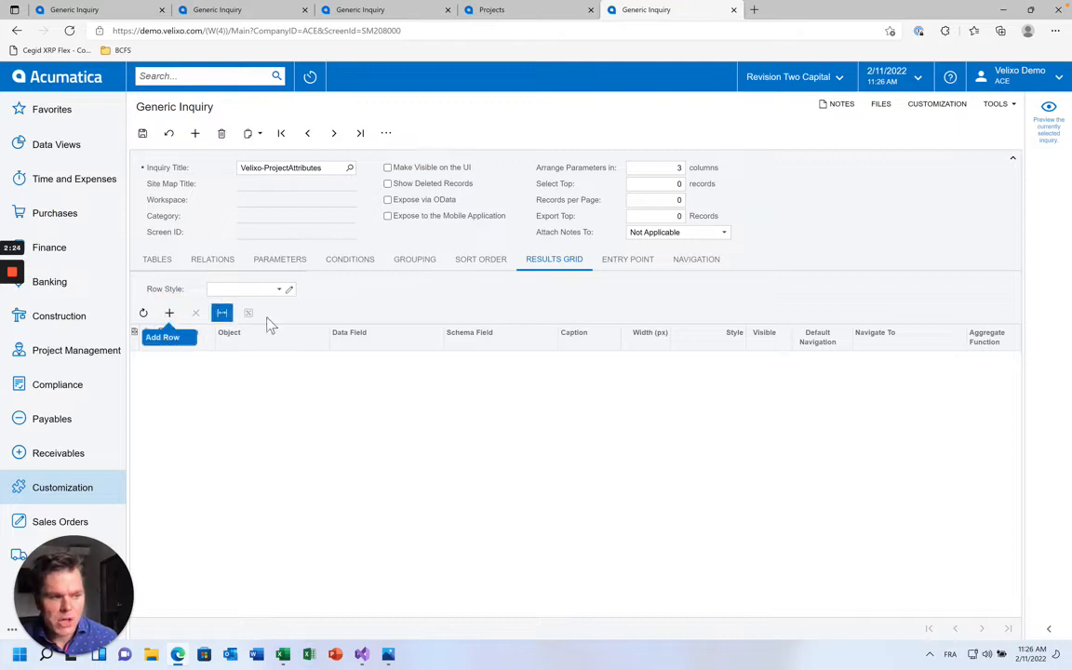
Add a PMProject ContractCD result column captioned Project
{"action": "left_click", "coordinate": [169, 313]}
{"action": "left_click", "coordinate": [287, 360]}
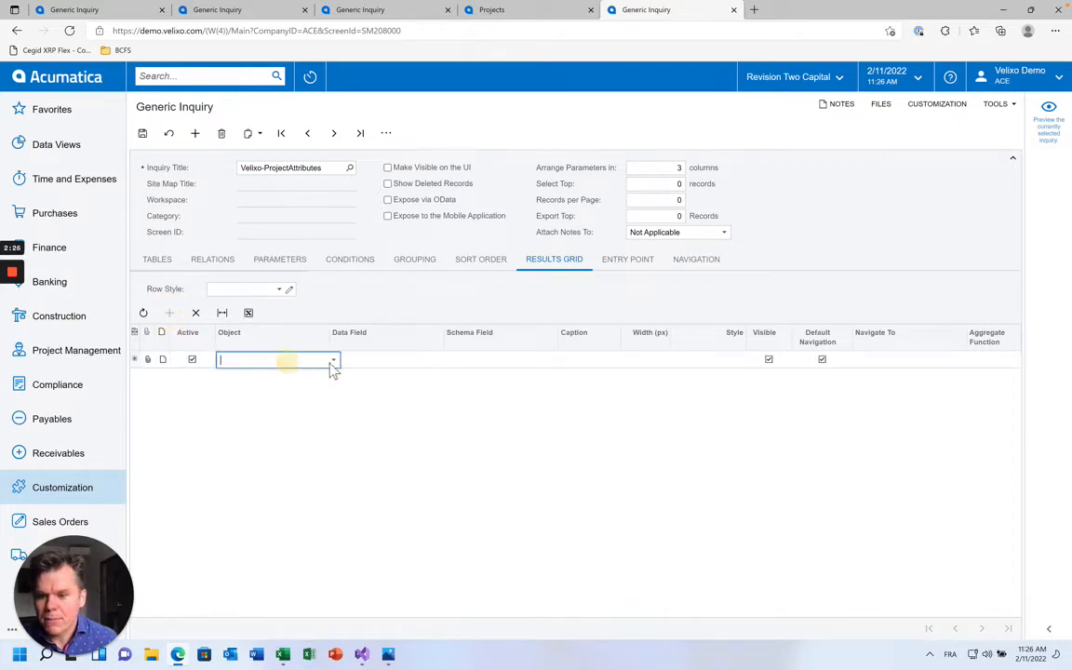
{"action": "left_click", "coordinate": [327, 359]}
{"action": "left_click", "coordinate": [323, 374]}
{"action": "left_click", "coordinate": [355, 360]}
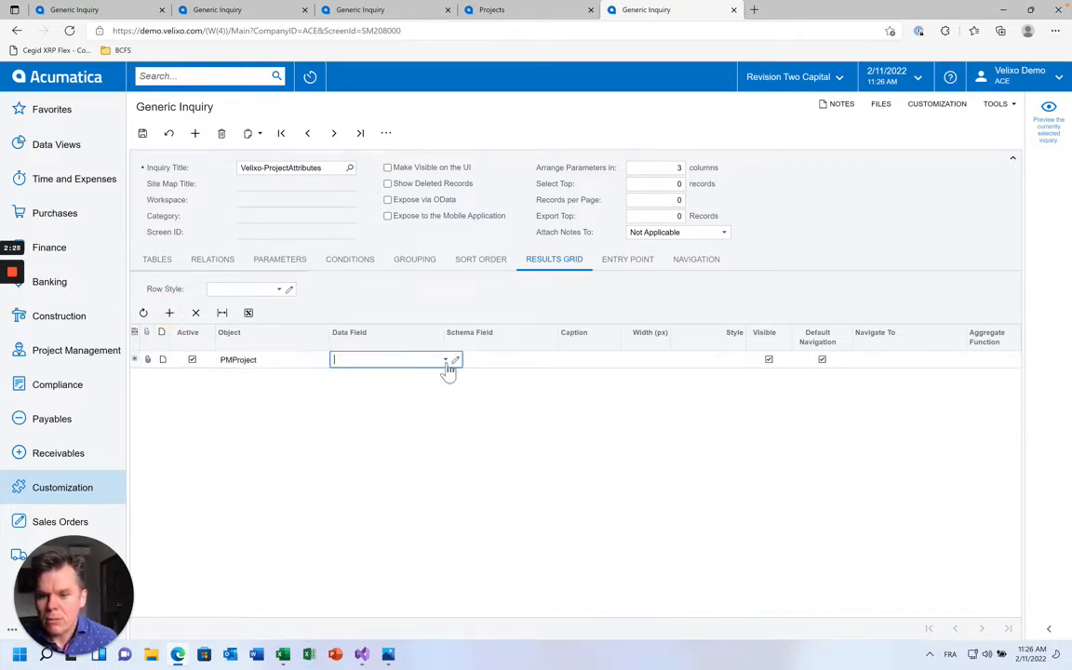
{"action": "type", "text": "Contr"}
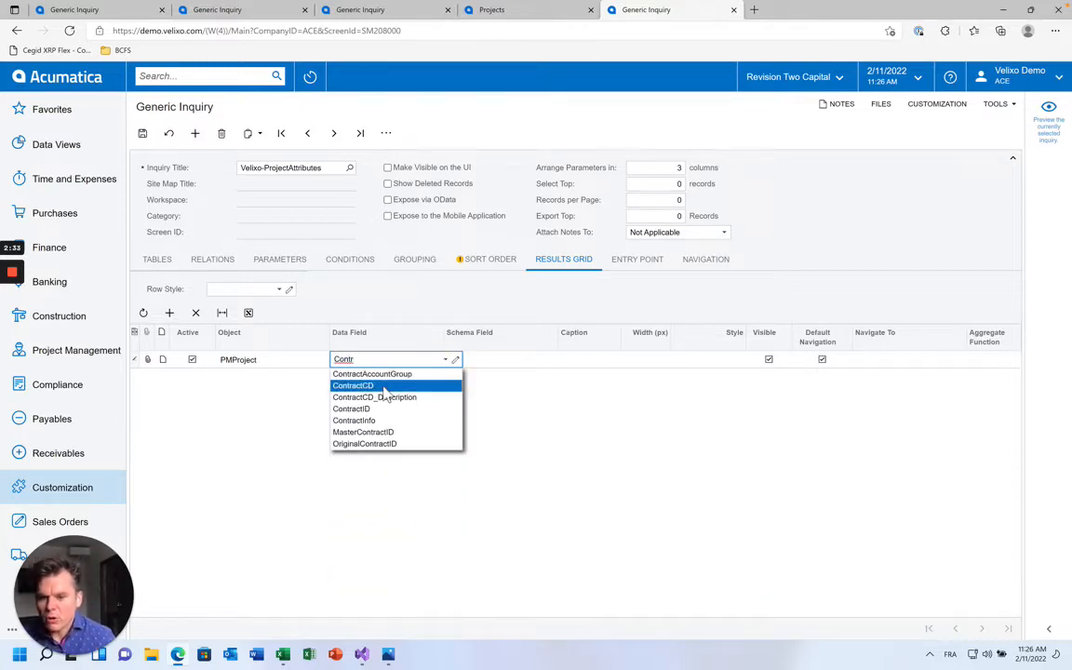
{"action": "left_click", "coordinate": [383, 387]}
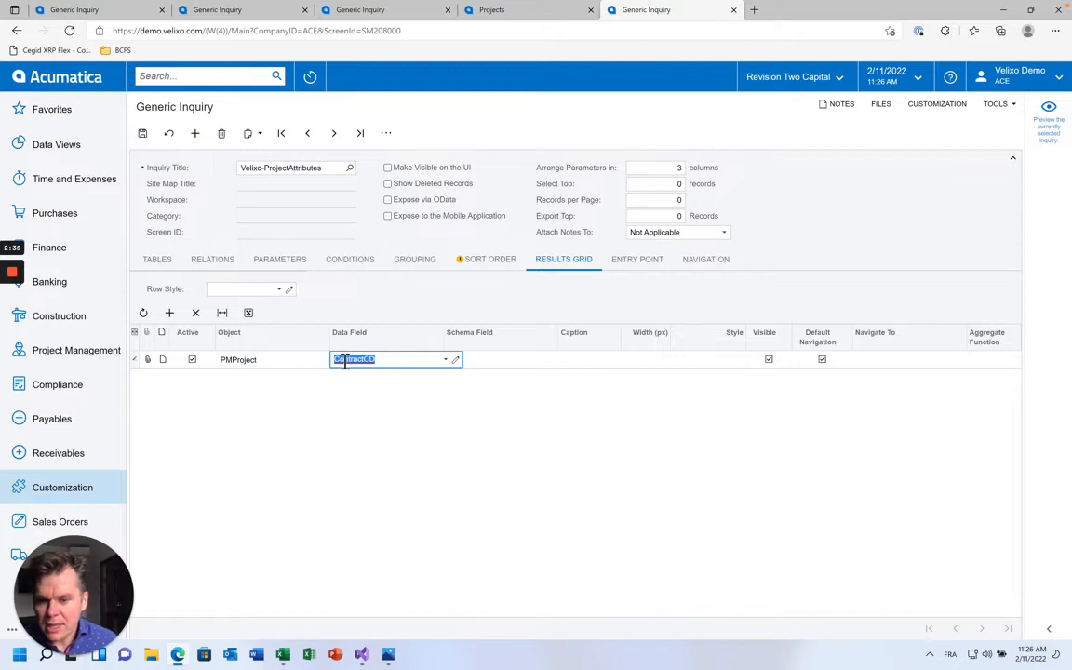
{"action": "left_click", "coordinate": [574, 363]}
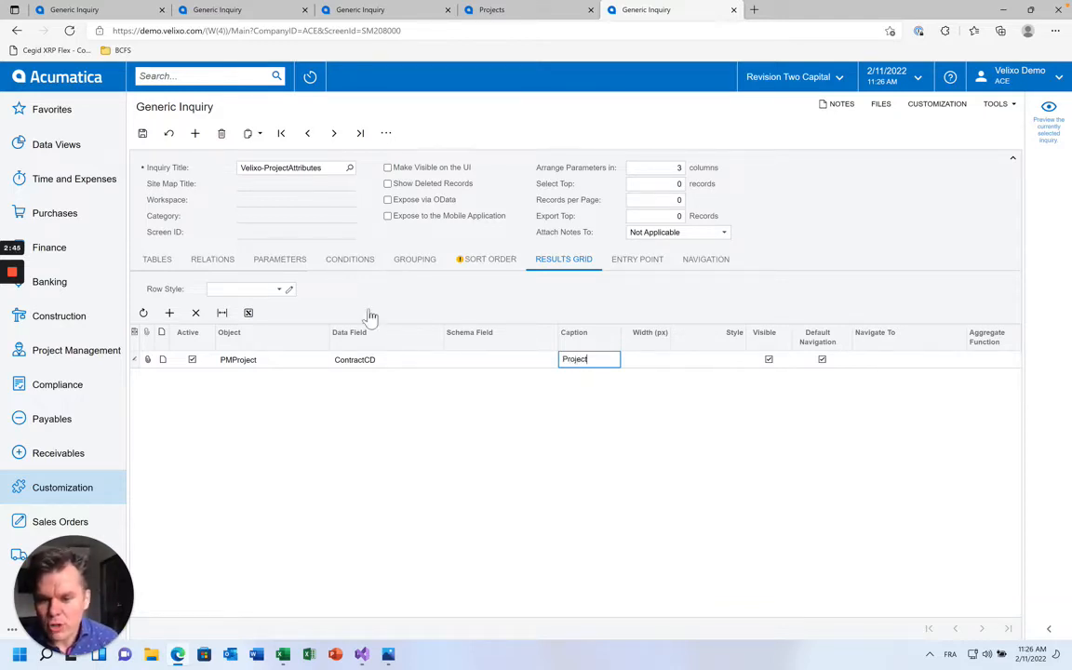
Add a BURDEN_Attributes result column, after checking the project record's attribute list
{"action": "left_click", "coordinate": [170, 313]}
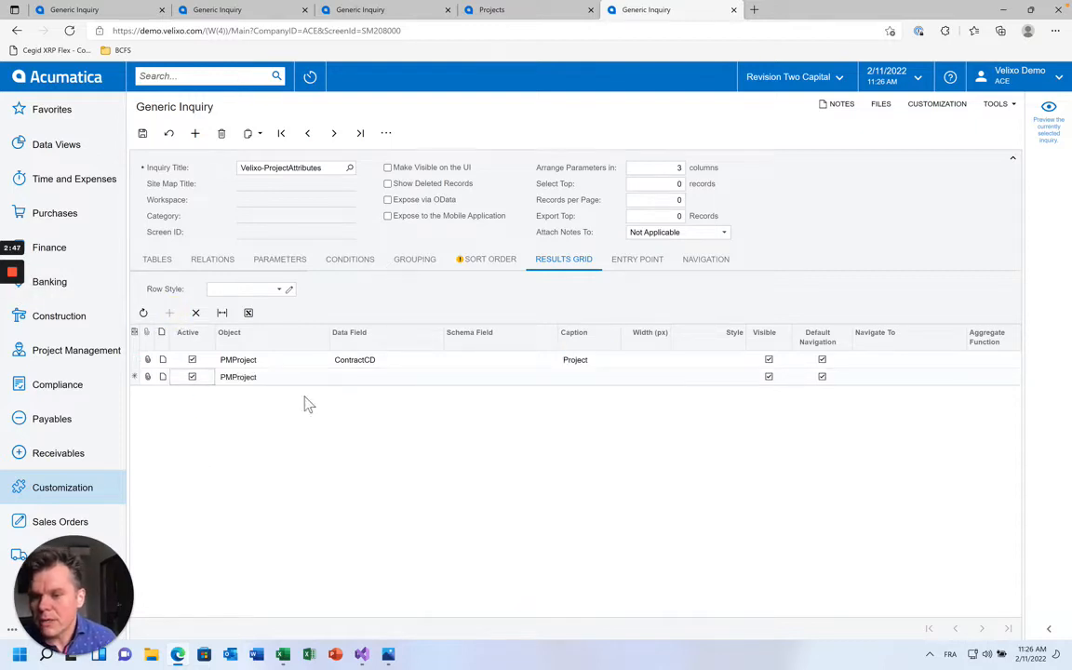
{"action": "left_click", "coordinate": [449, 377]}
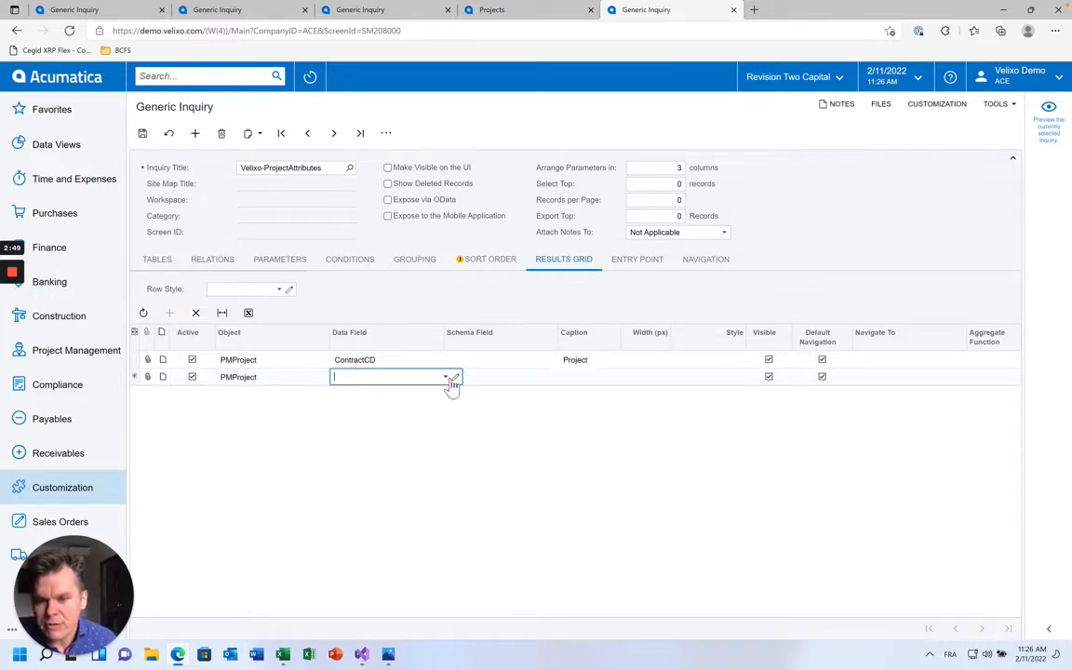
{"action": "left_click", "coordinate": [491, 9]}
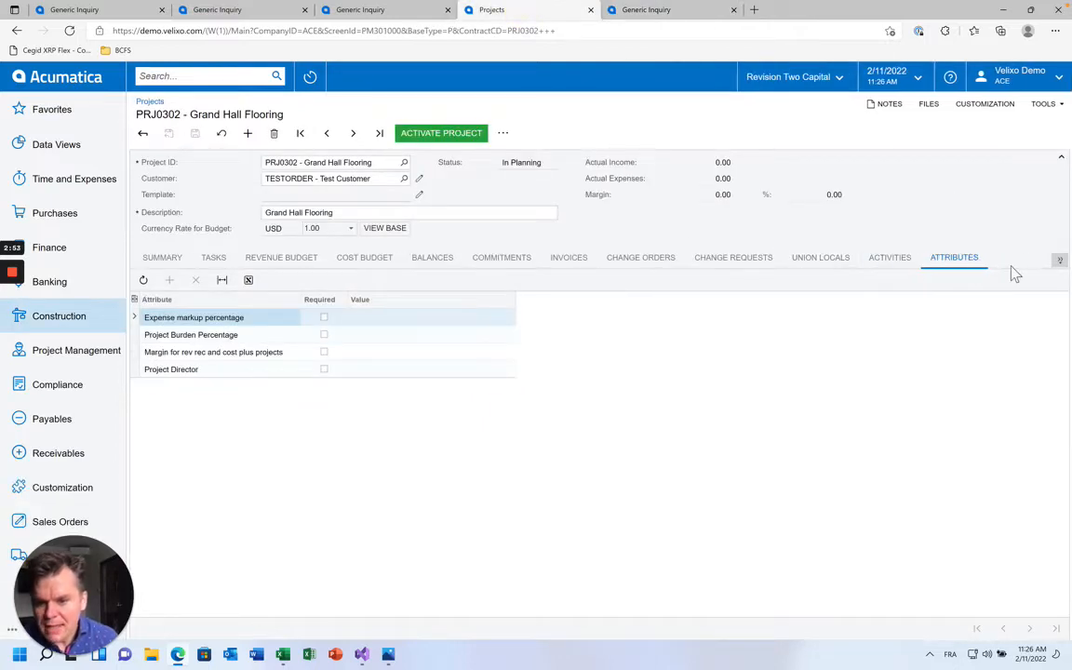
{"action": "left_click", "coordinate": [645, 11]}
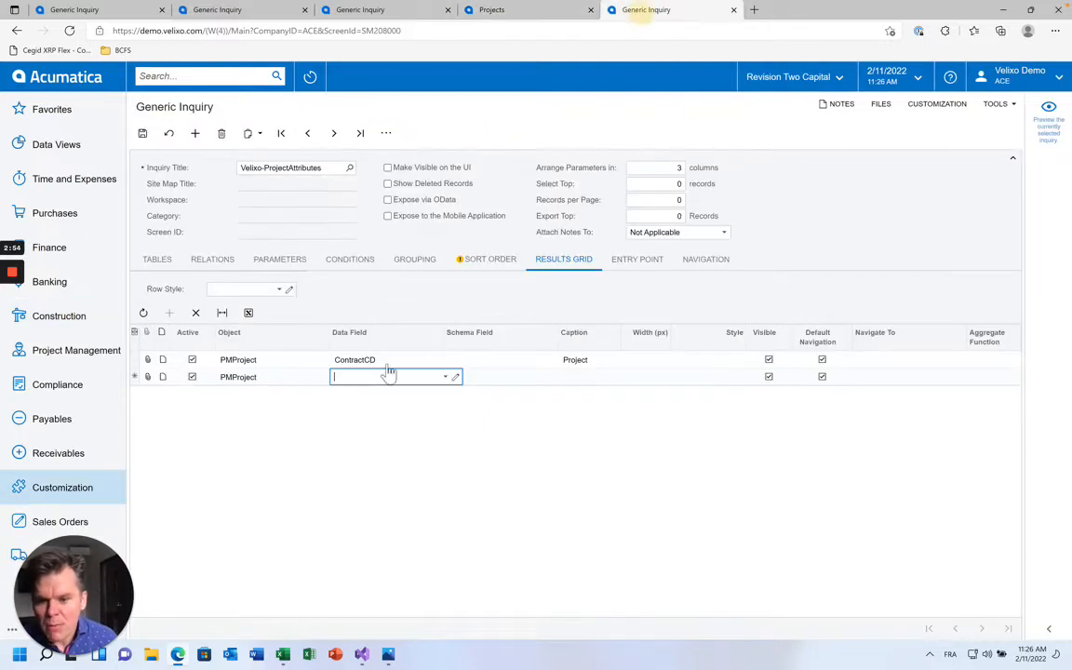
{"action": "left_click", "coordinate": [446, 379]}
{"action": "type", "text": "_At"}
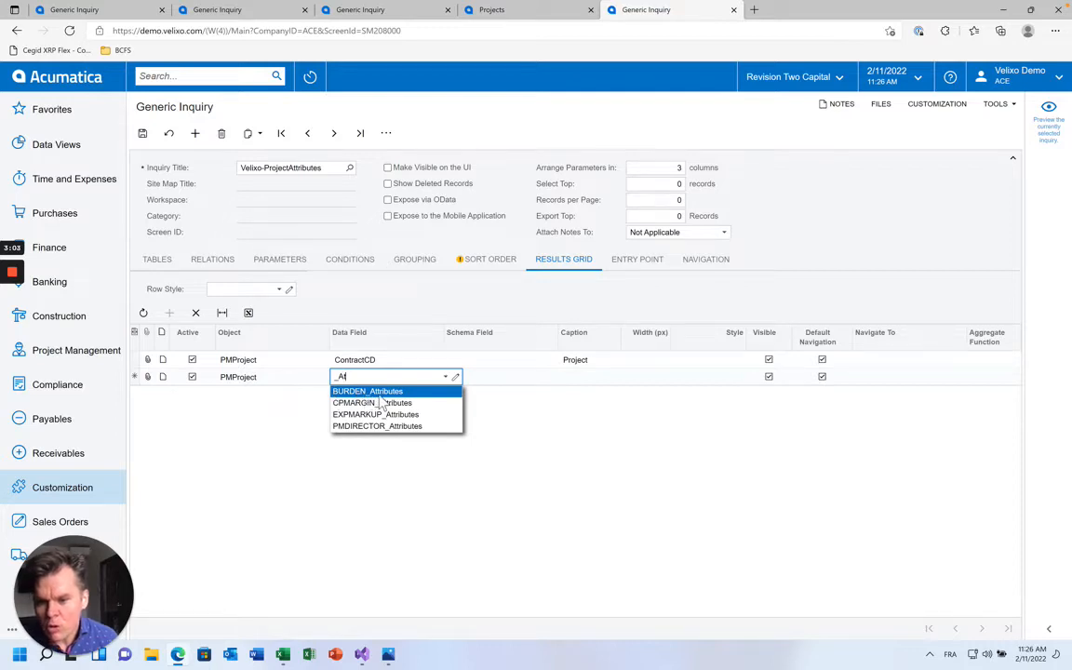
{"action": "left_click", "coordinate": [380, 394]}
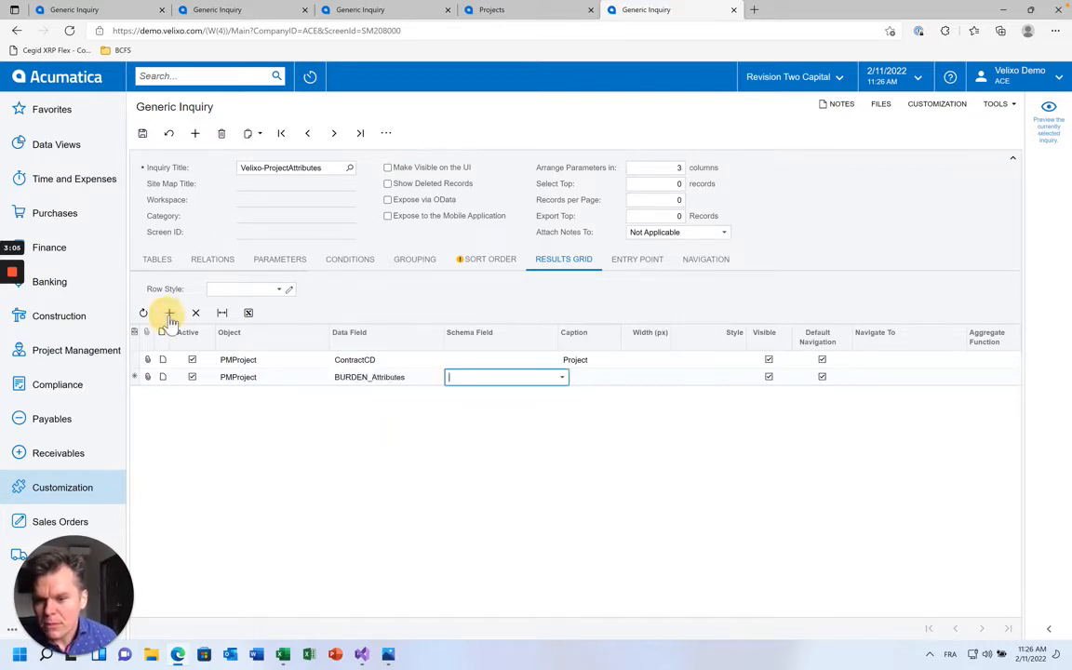
Add CPMARGIN_Attributes and EXPMARKUP_Attributes result columns
{"action": "left_click", "coordinate": [168, 313]}
{"action": "left_click", "coordinate": [400, 395]}
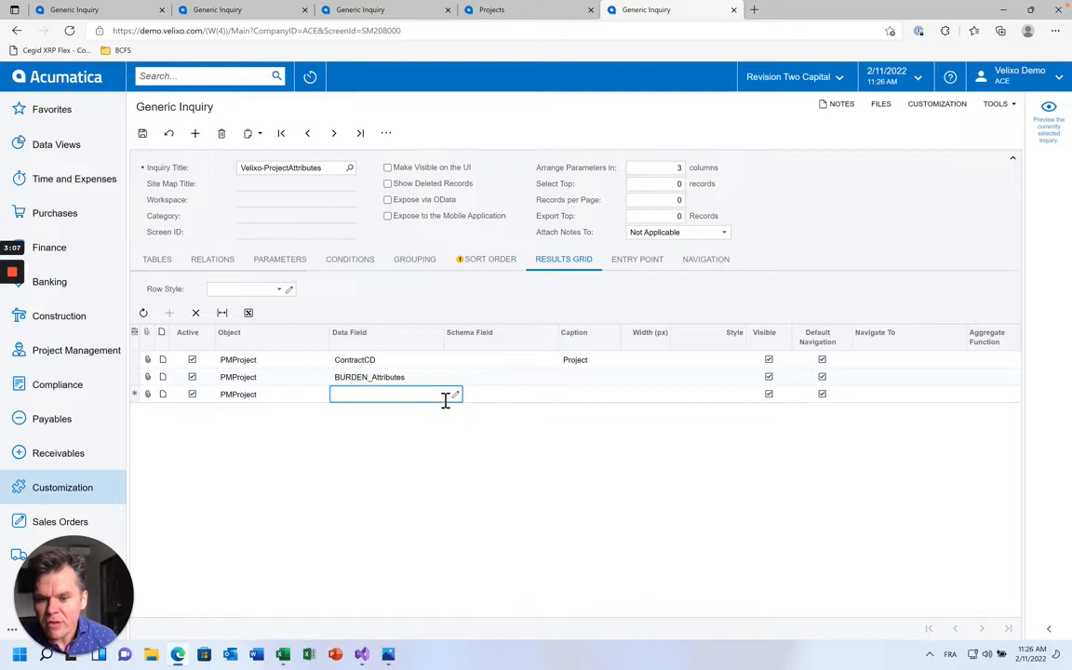
{"action": "left_click", "coordinate": [444, 394]}
{"action": "type", "text": "_At"}
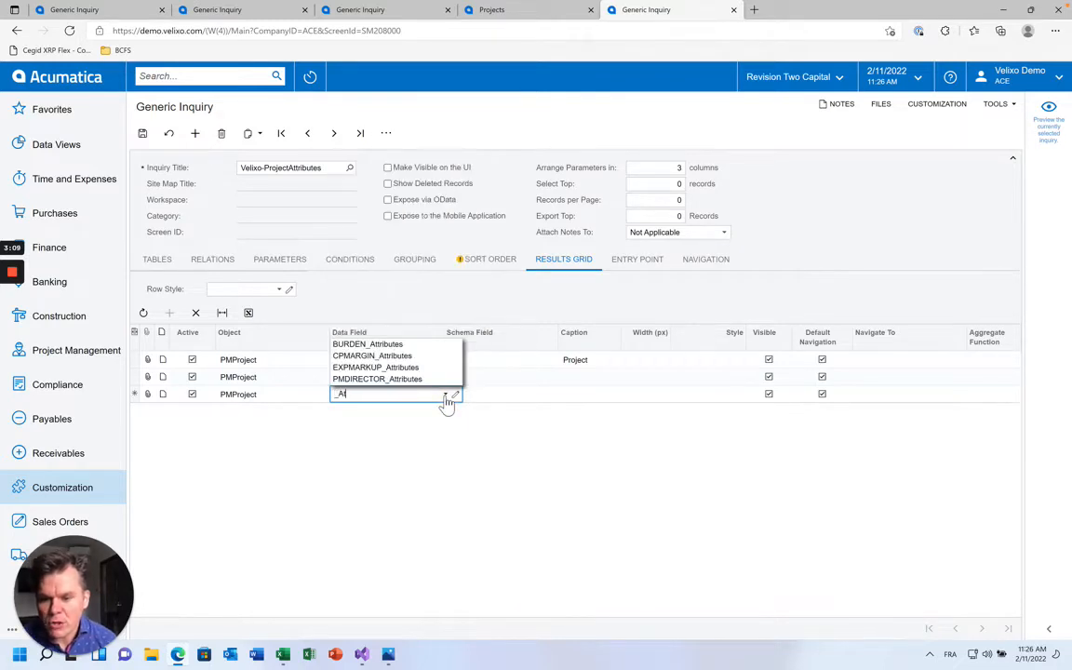
{"action": "left_click", "coordinate": [402, 356]}
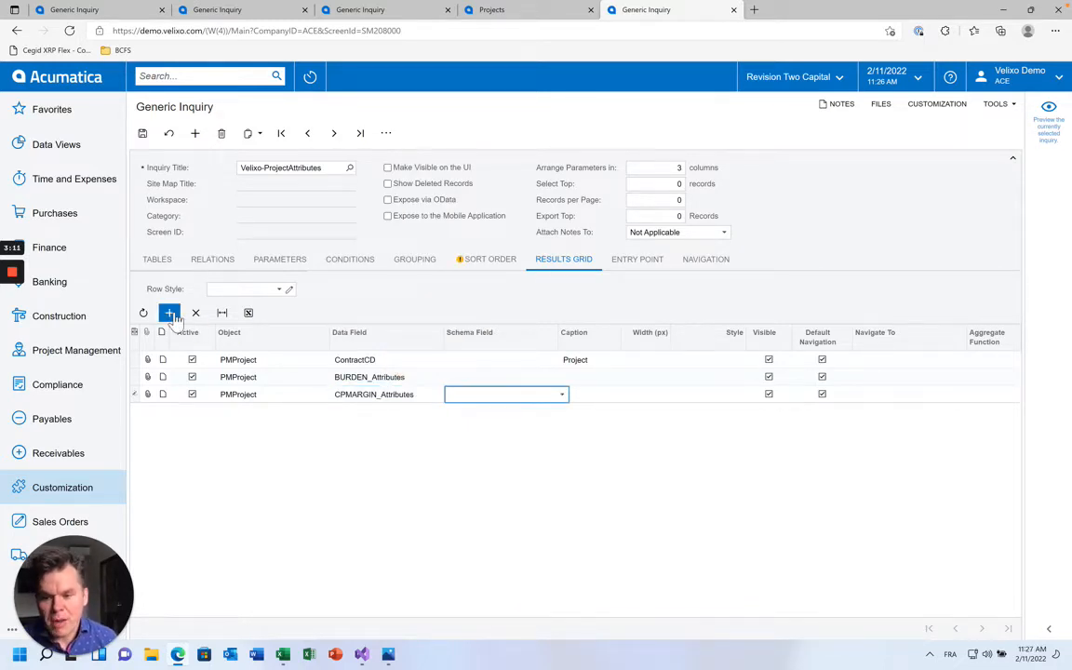
{"action": "left_click", "coordinate": [170, 316]}
{"action": "left_click", "coordinate": [359, 411]}
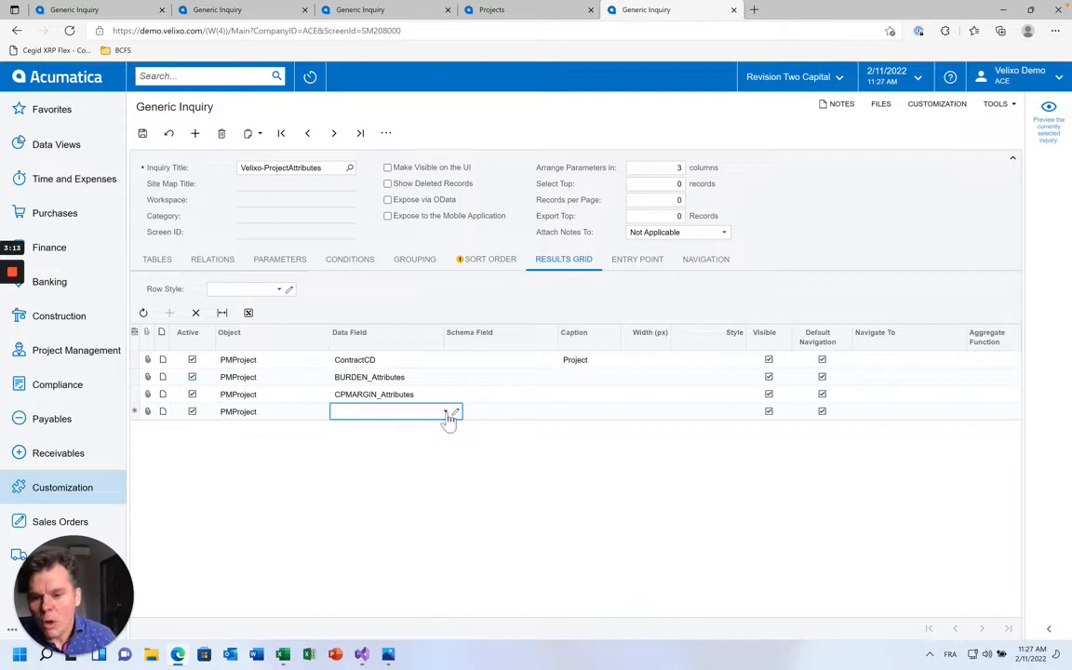
{"action": "left_click", "coordinate": [446, 413]}
{"action": "type", "text": "_At"}
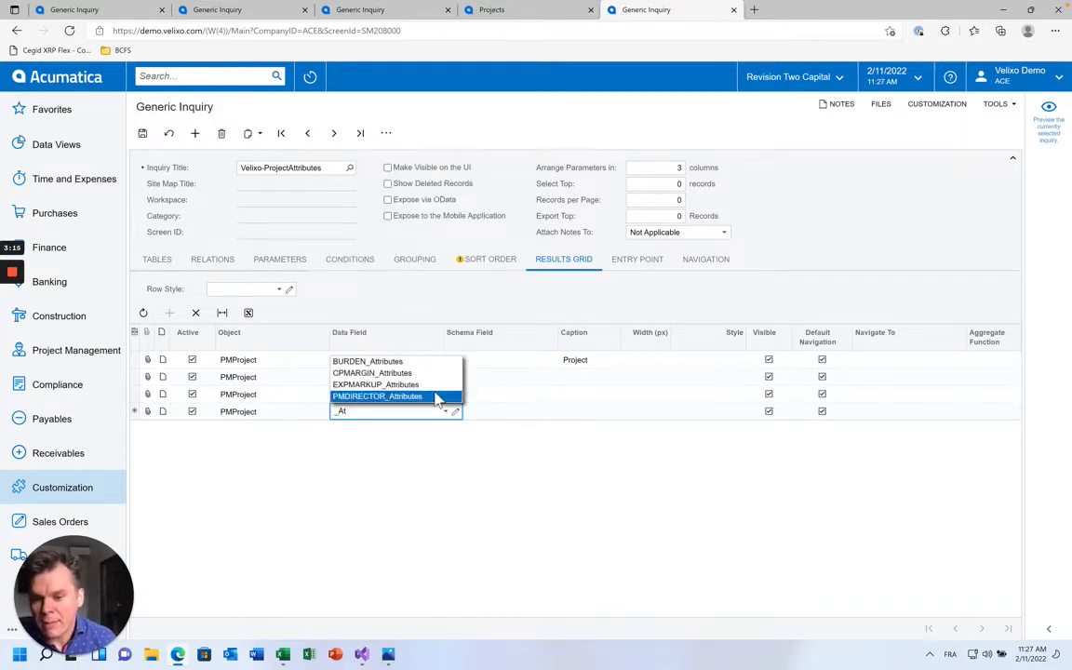
{"action": "left_click", "coordinate": [421, 384]}
Add a PMDIRECTOR_Attributes result column
{"action": "left_click", "coordinate": [170, 314]}
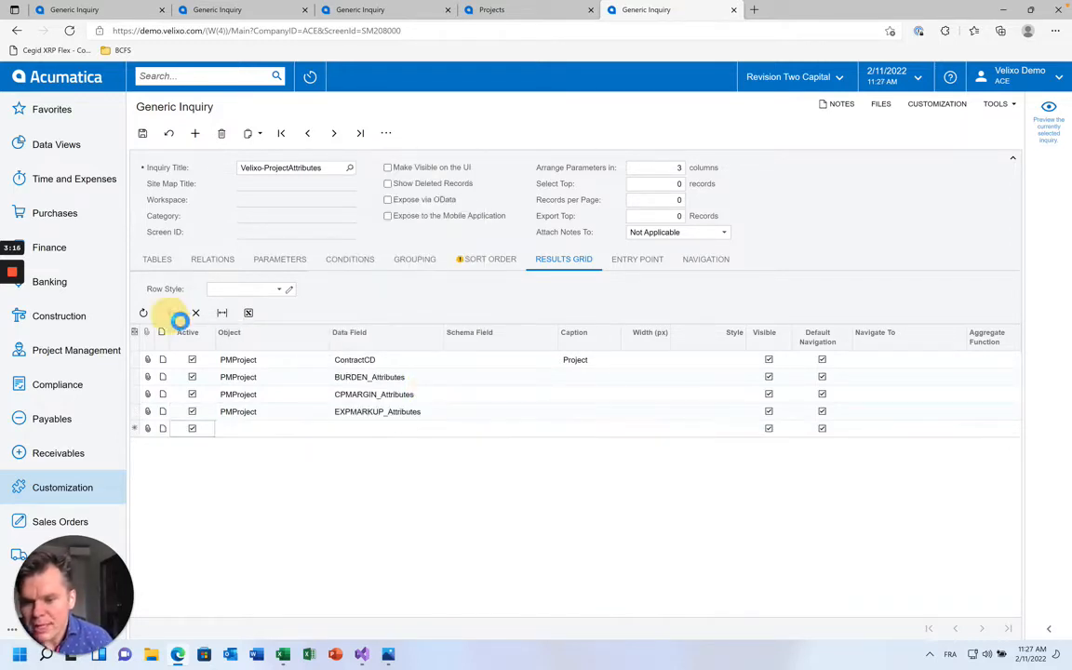
{"action": "left_click", "coordinate": [409, 430]}
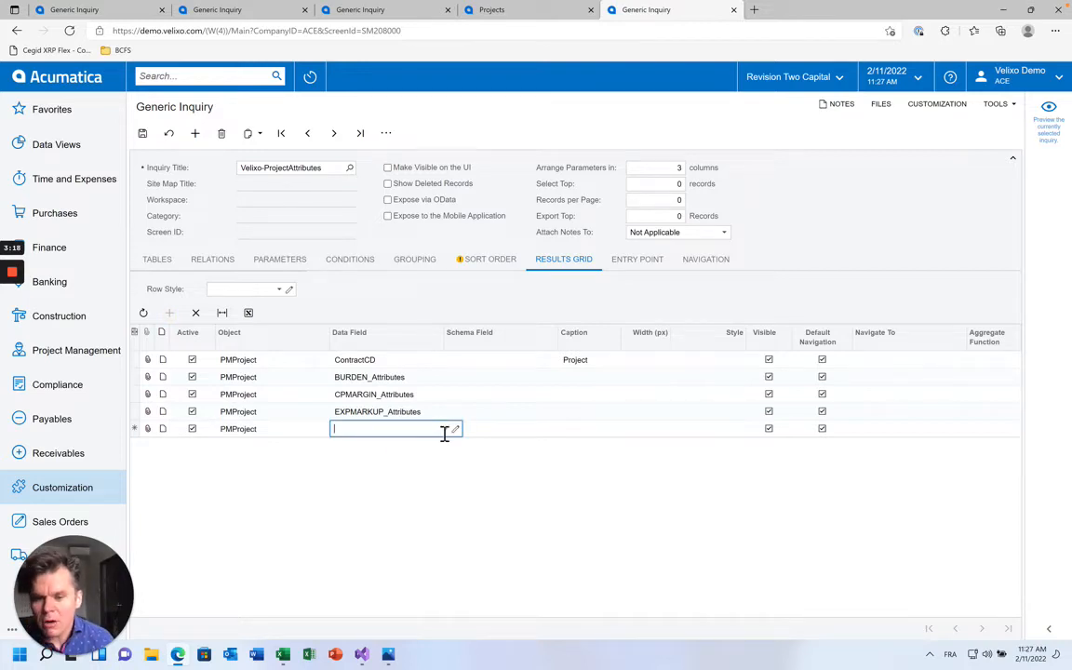
{"action": "left_click", "coordinate": [445, 431]}
{"action": "type", "text": "_Att"}
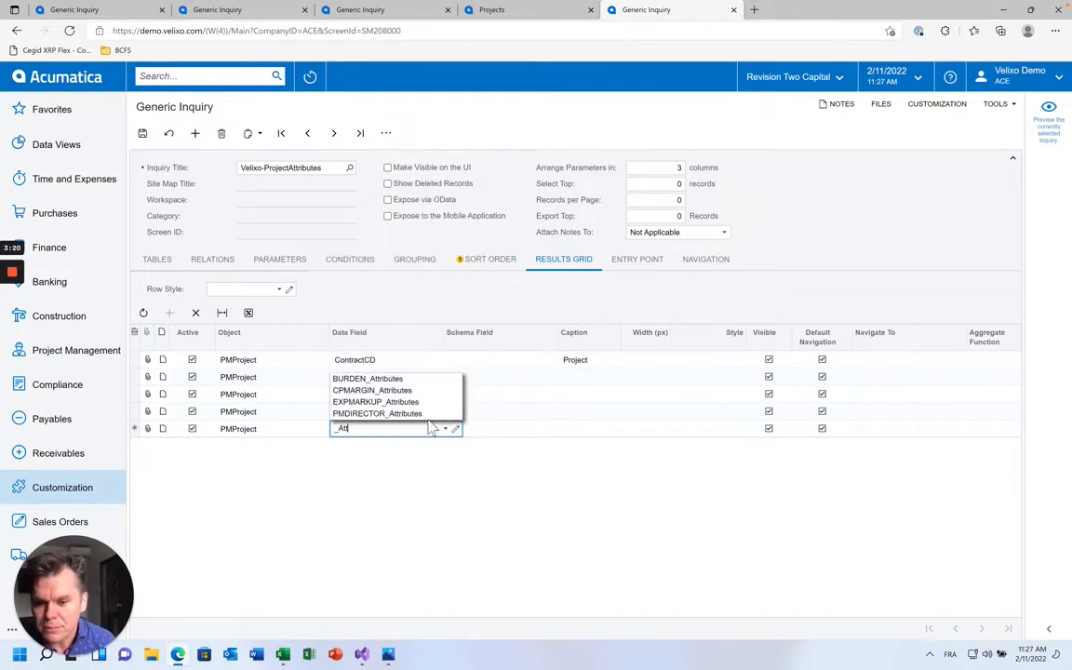
{"action": "left_click", "coordinate": [407, 413]}
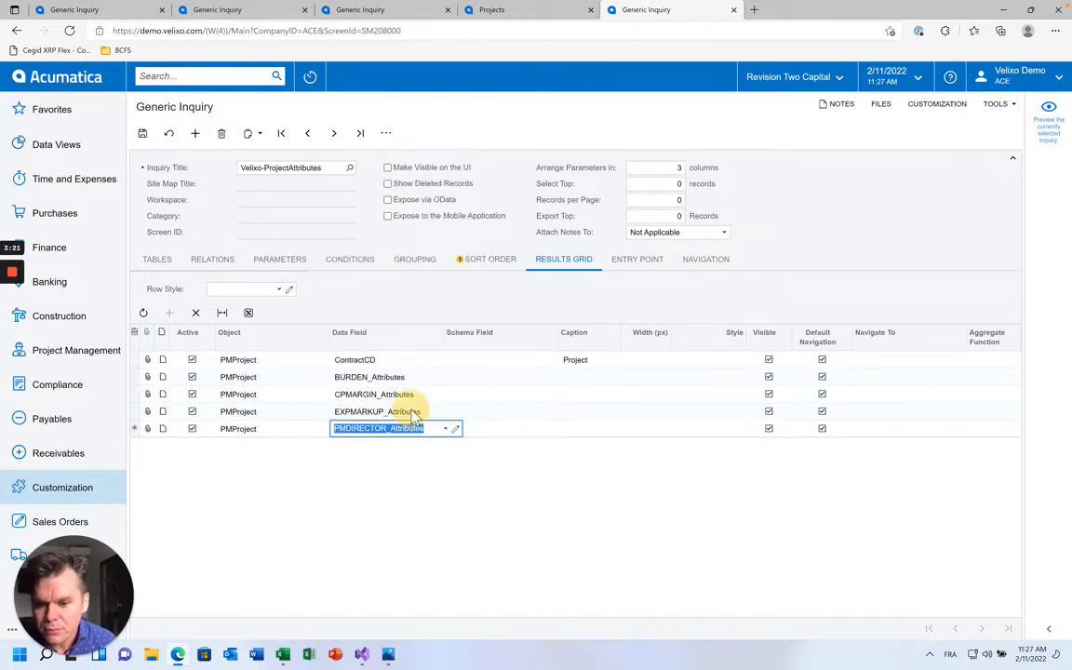
Caption the attribute columns ProjectDirector, ExpenseMarkup, a cost-plus margin caption, and Burden
{"action": "left_click", "coordinate": [588, 430]}
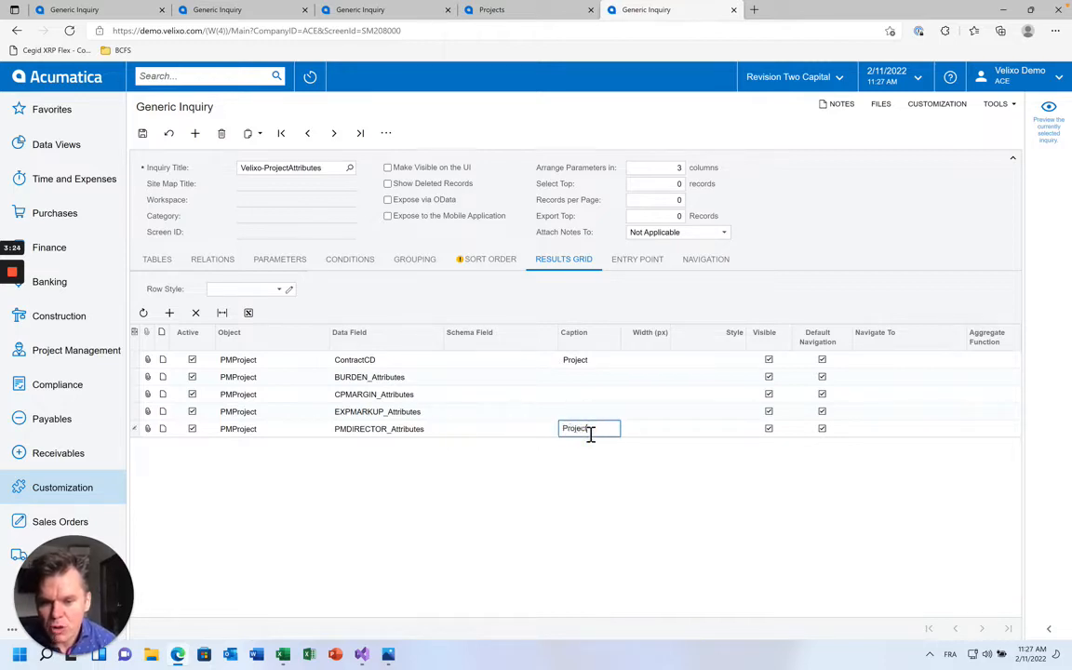
{"action": "type", "text": "ProjectDirector"}
{"action": "key", "text": "Up"}
{"action": "type", "text": "Ex"}
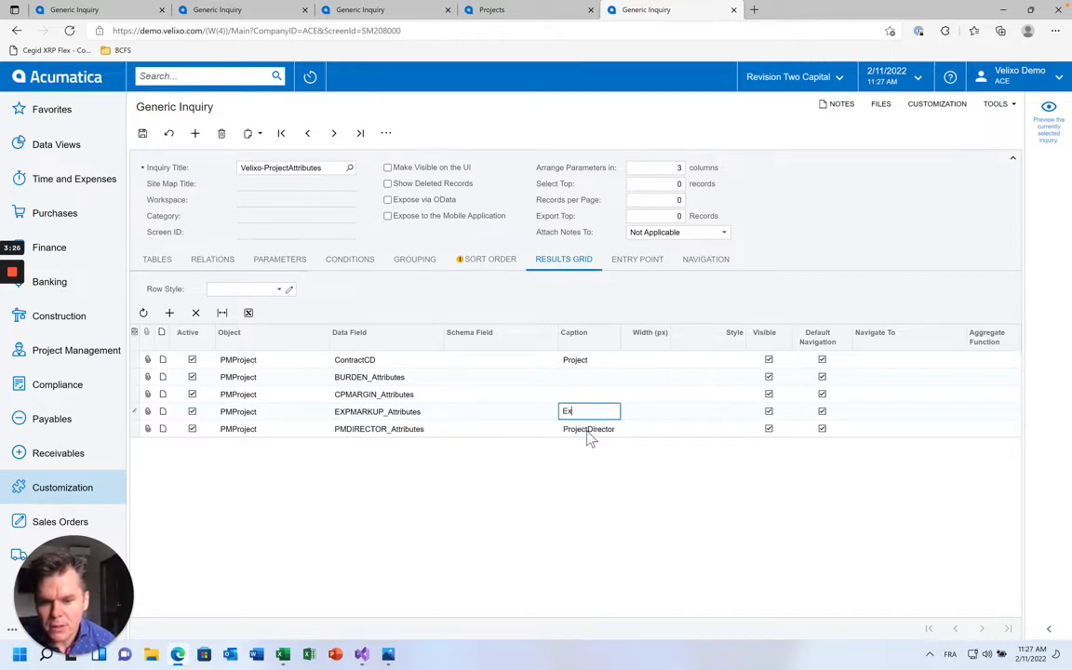
{"action": "type", "text": "penseMarkup"}
{"action": "key", "text": "Up"}
{"action": "type", "text": "C"}
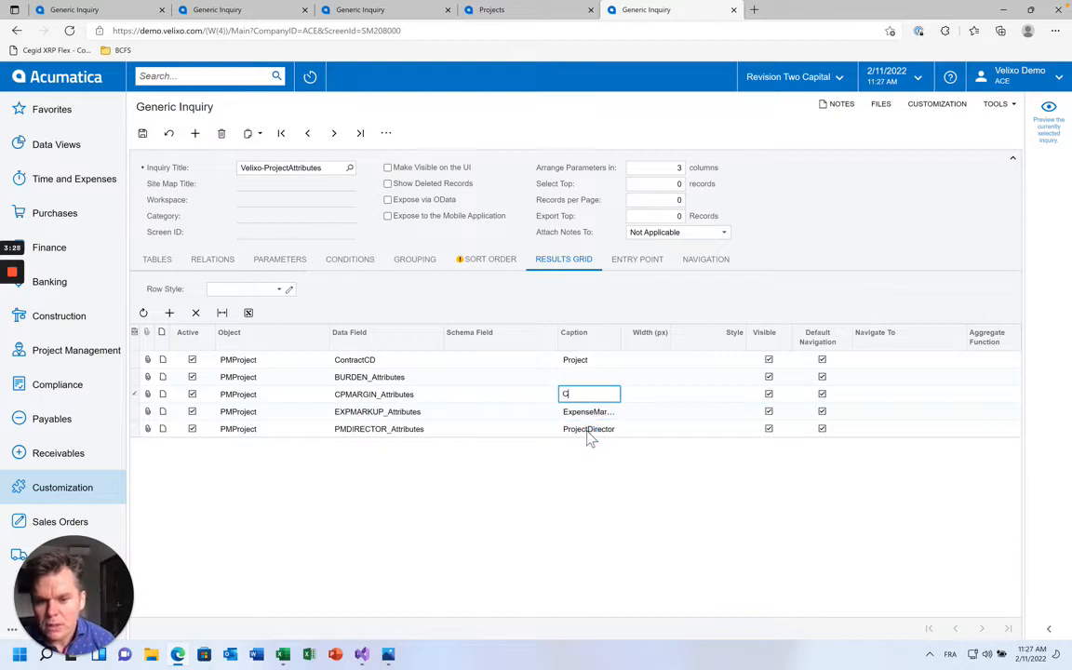
{"action": "key", "text": "Up"}
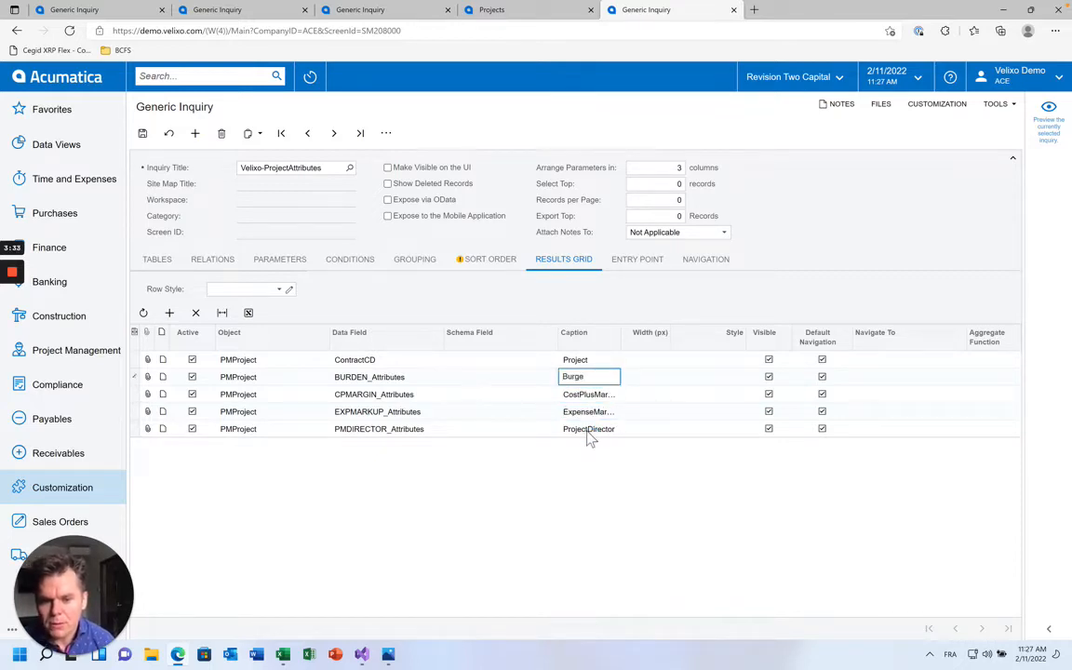
{"action": "type", "text": "Burden"}
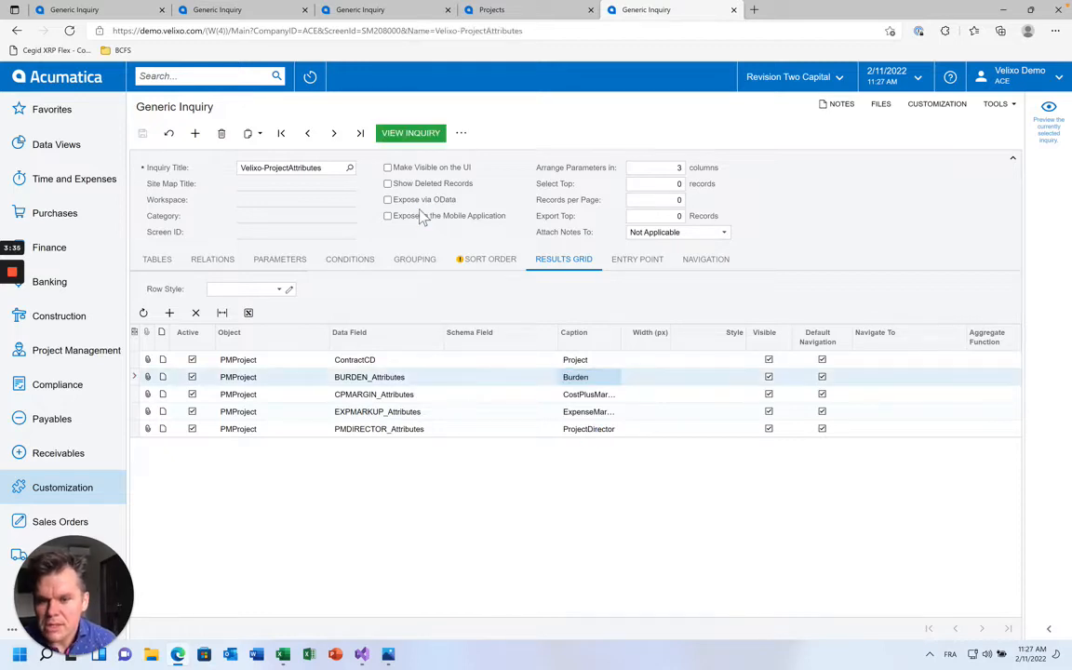
Make the inquiry visible in the UI, save it, and return to Excel
{"action": "left_click", "coordinate": [389, 169]}
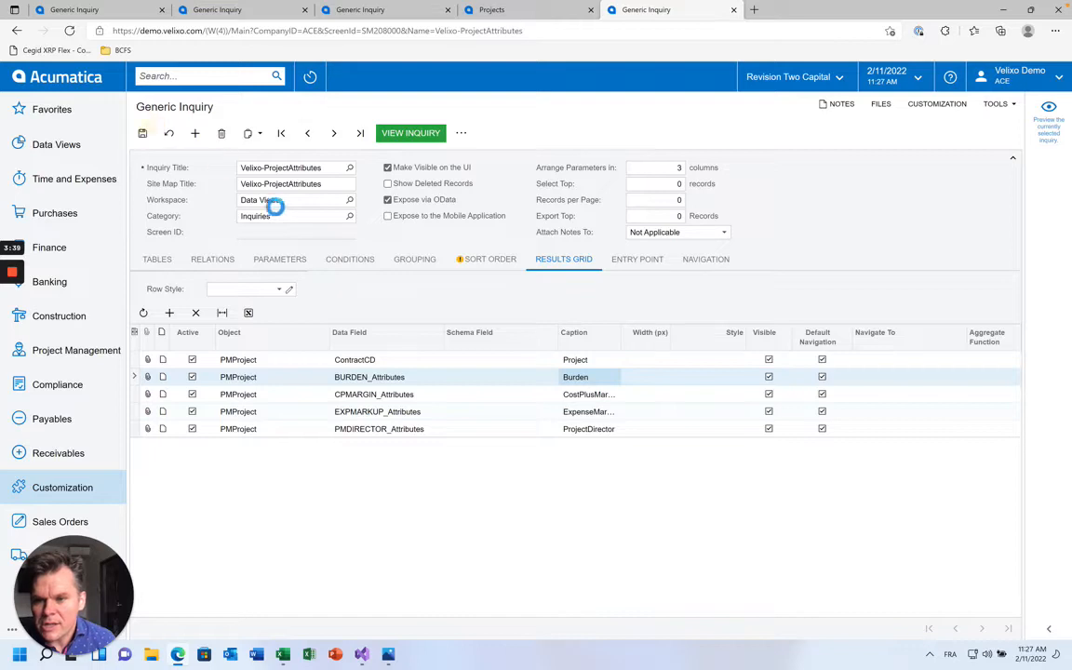
{"action": "left_click", "coordinate": [321, 169]}
{"action": "left_click", "coordinate": [282, 654]}
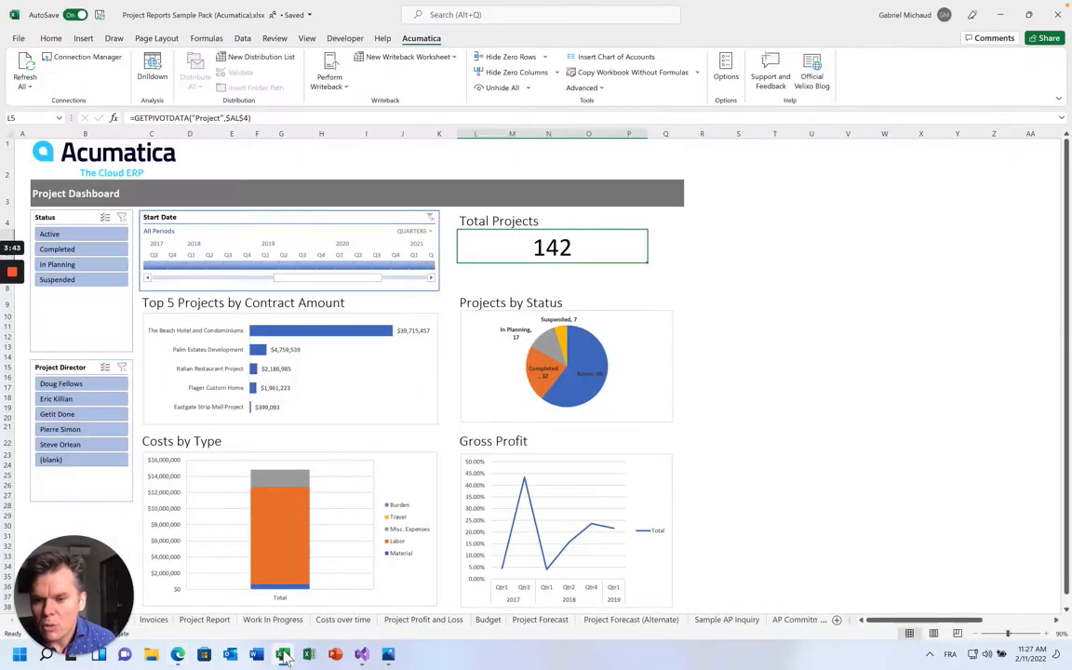
On a new worksheet, enter =GI("Demo", "Velixo-ProjectAttributes") in A1 to load the inquiry
{"action": "left_click", "coordinate": [836, 619]}
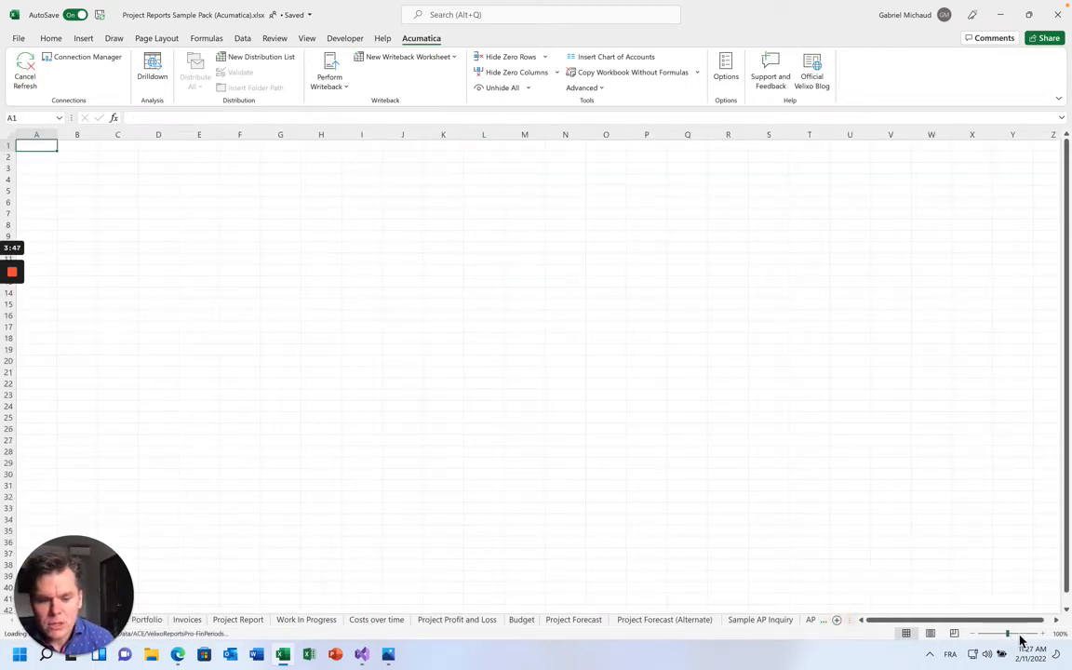
{"action": "left_click", "coordinate": [1019, 634]}
{"action": "type", "text": "="}
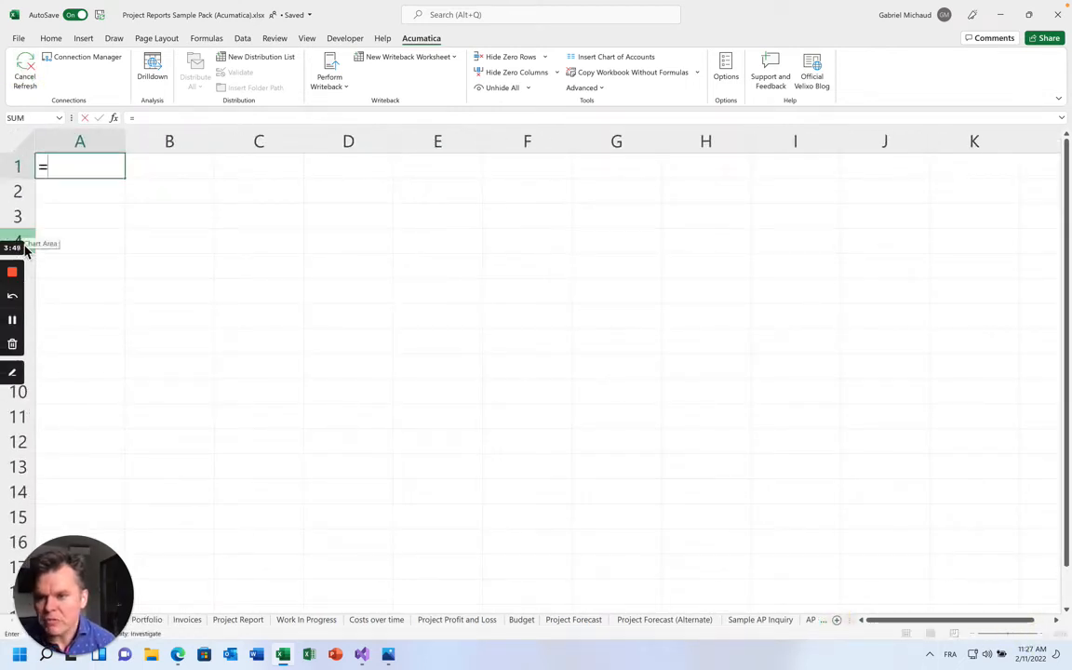
{"action": "type", "text": "GI(\"Demoi"}
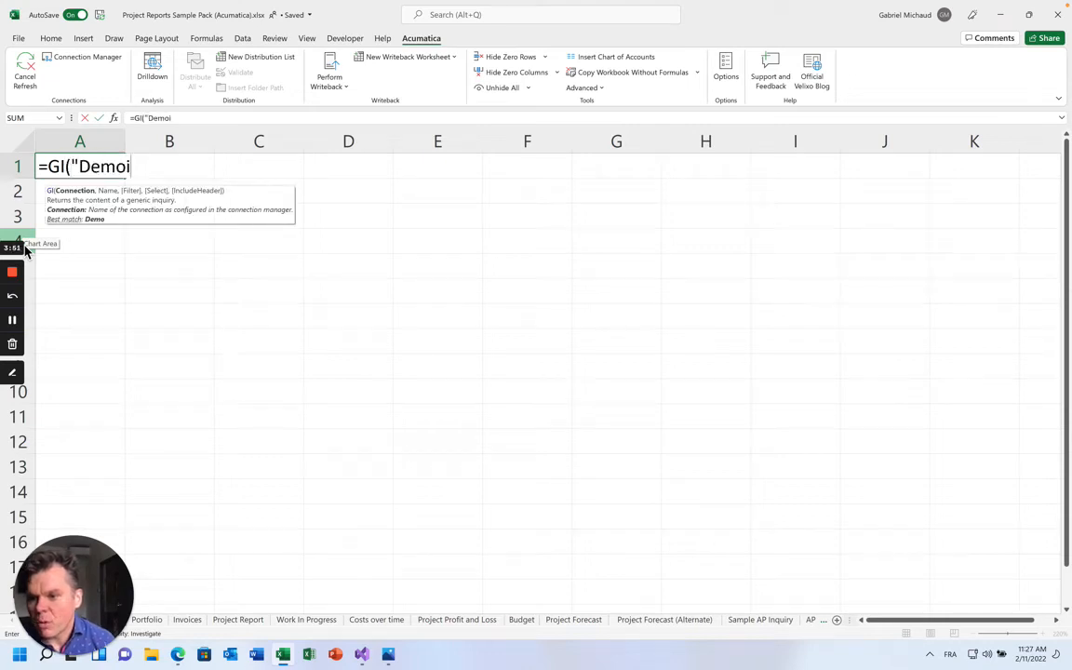
{"action": "type", "text": ", \"Velixo-ProjectAttributes\")"}
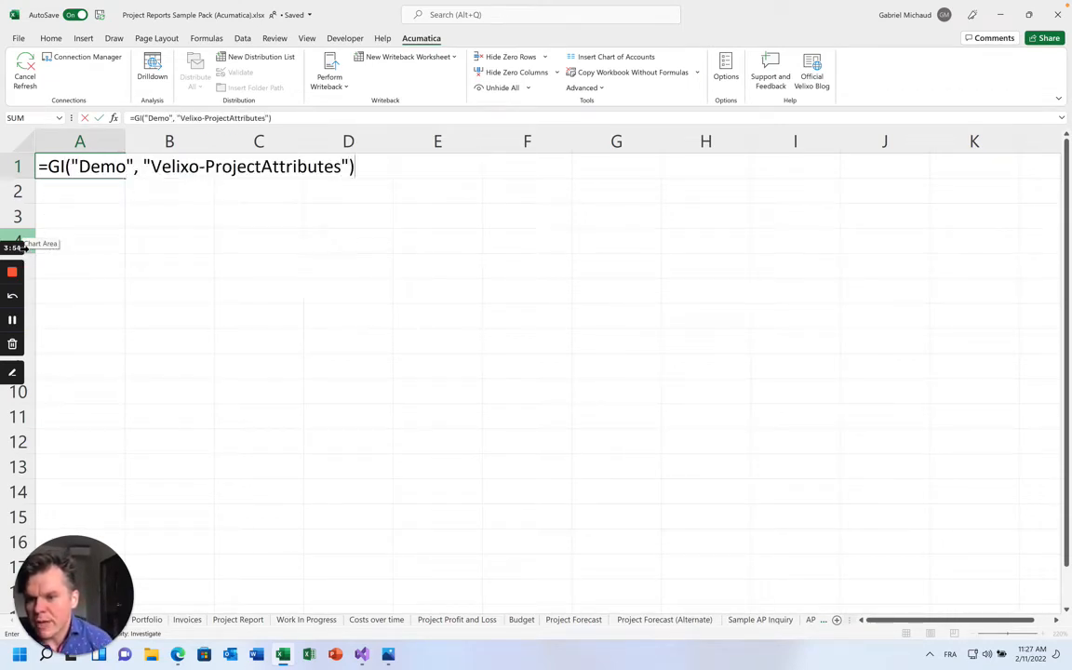
{"action": "key", "text": "Return"}
{"action": "key", "text": "Up"}
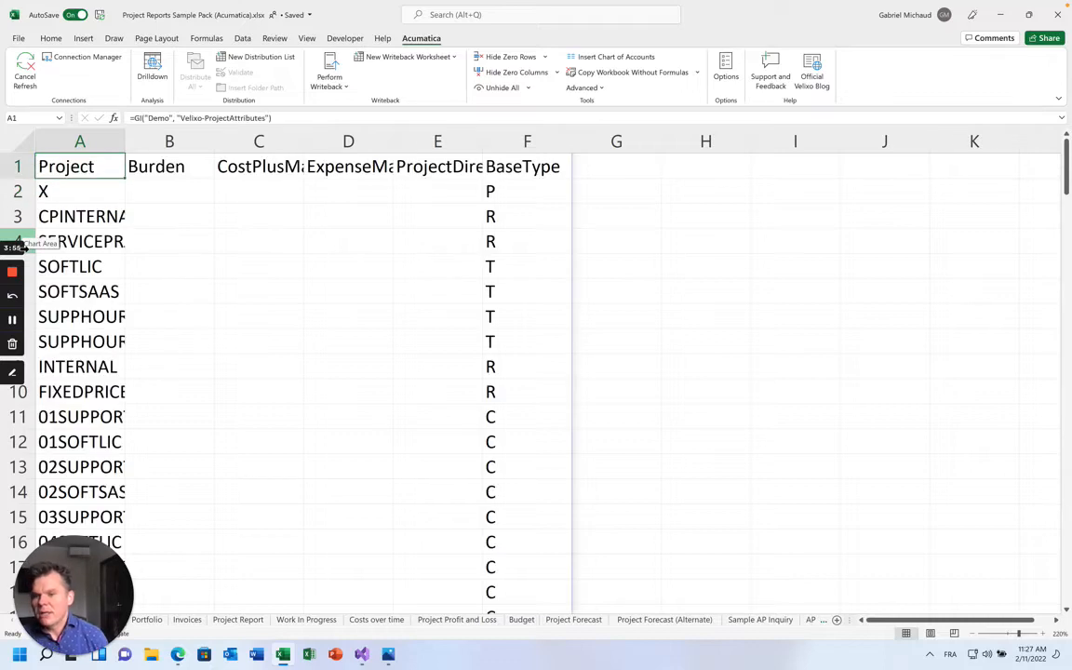
Auto-fit column A and widen columns B–E so ExpenseMarkup and ProjectDirector headers show fully
{"action": "double_click", "coordinate": [125, 141]}
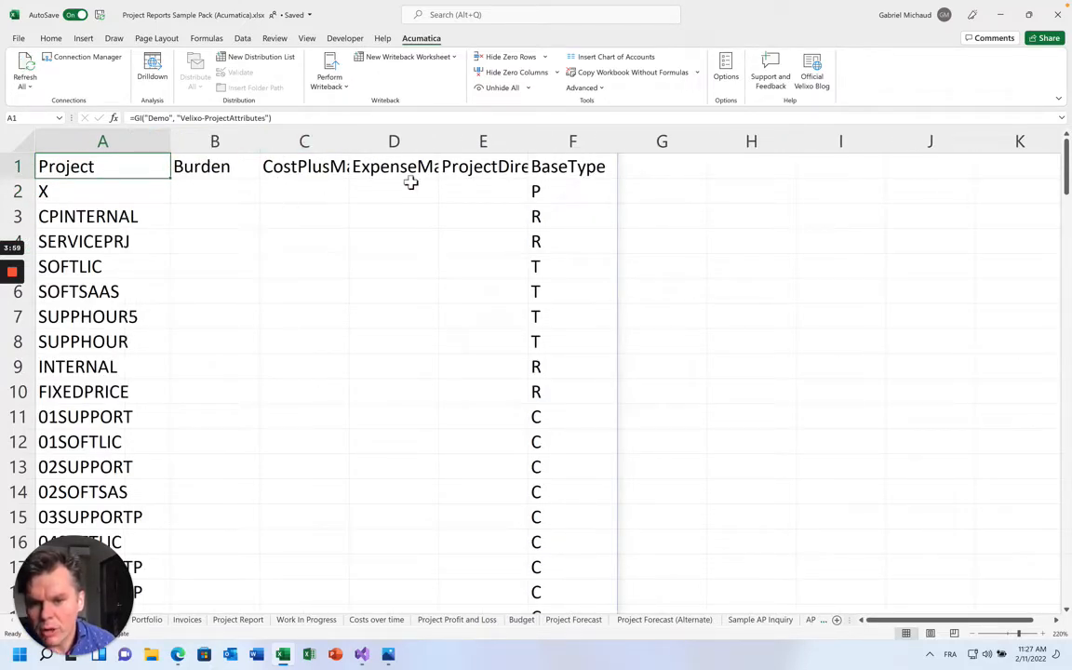
{"action": "left_click_drag", "start_coordinate": [260, 144], "coordinate": [267, 143]}
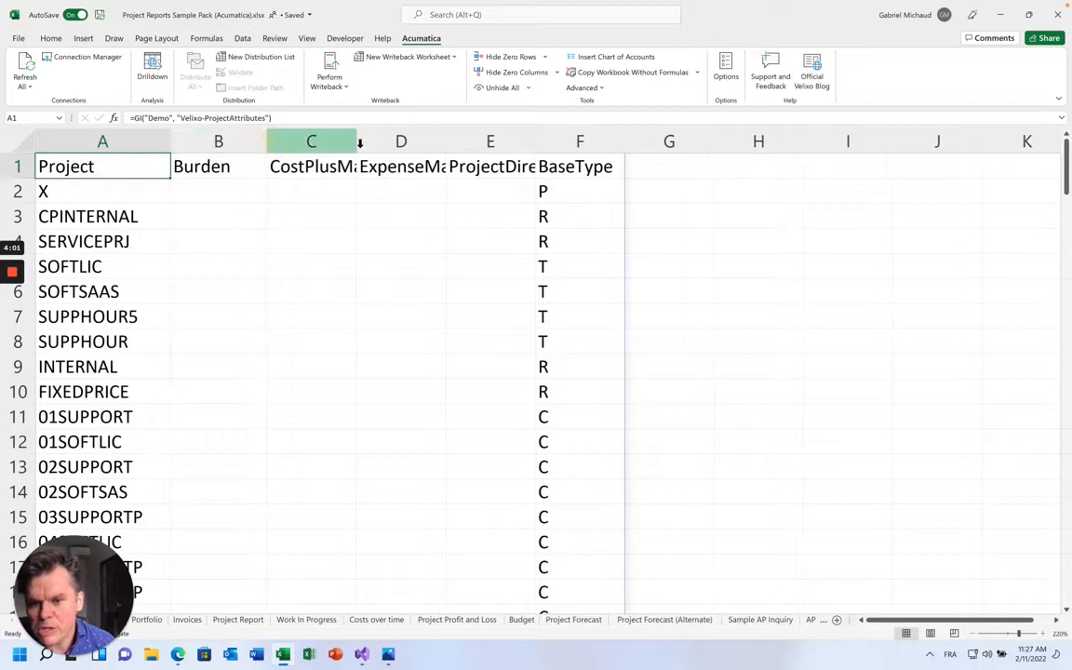
{"action": "mouse_move", "coordinate": [361, 142]}
{"action": "left_mouse_down"}
{"action": "mouse_move", "coordinate": [392, 143]}
{"action": "mouse_move", "coordinate": [372, 141]}
{"action": "left_mouse_up"}
{"action": "left_click_drag", "start_coordinate": [459, 142], "coordinate": [509, 142]}
{"action": "left_click_drag", "start_coordinate": [601, 145], "coordinate": [616, 145]}
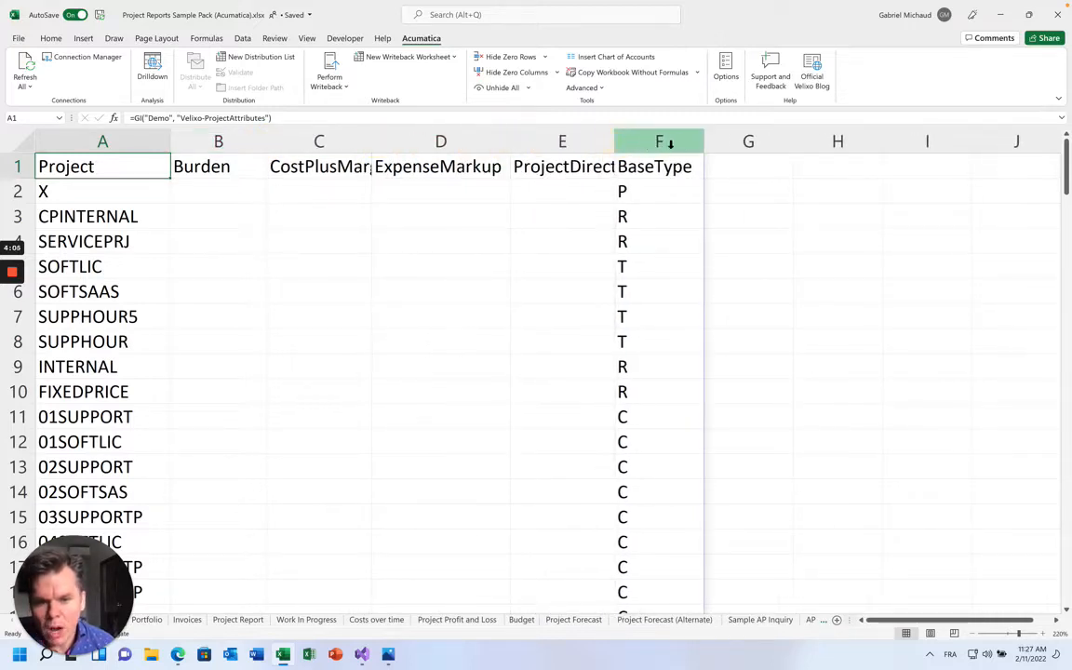
Inspect the BaseType column F, then reopen the A1 formula for editing at its end
{"action": "left_click", "coordinate": [683, 143]}
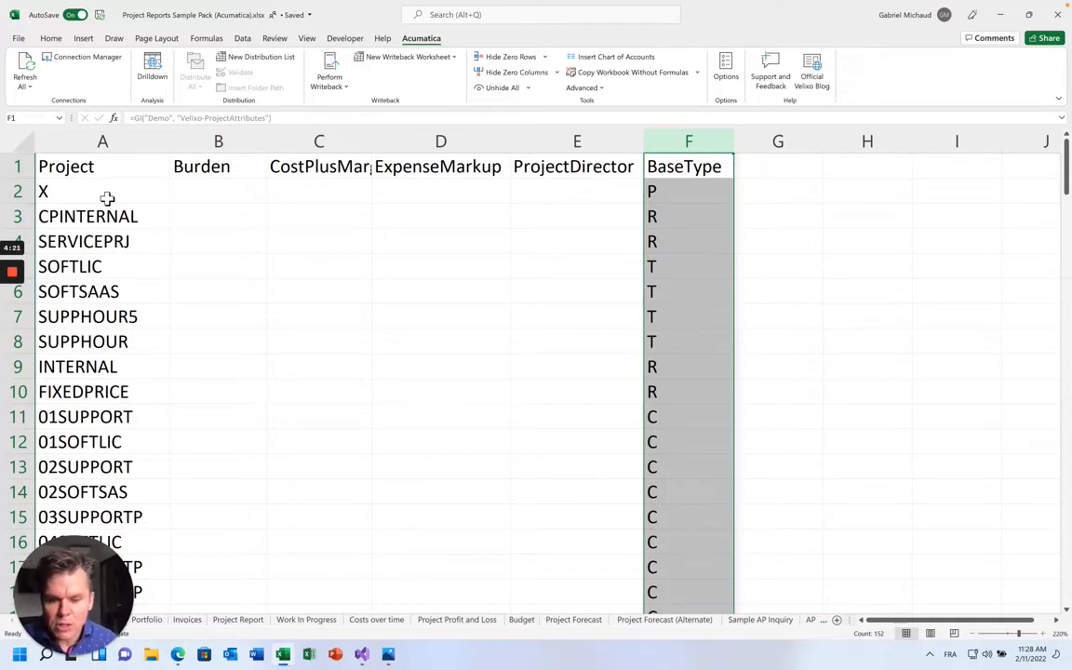
{"action": "left_click", "coordinate": [107, 198]}
{"action": "left_click", "coordinate": [651, 167]}
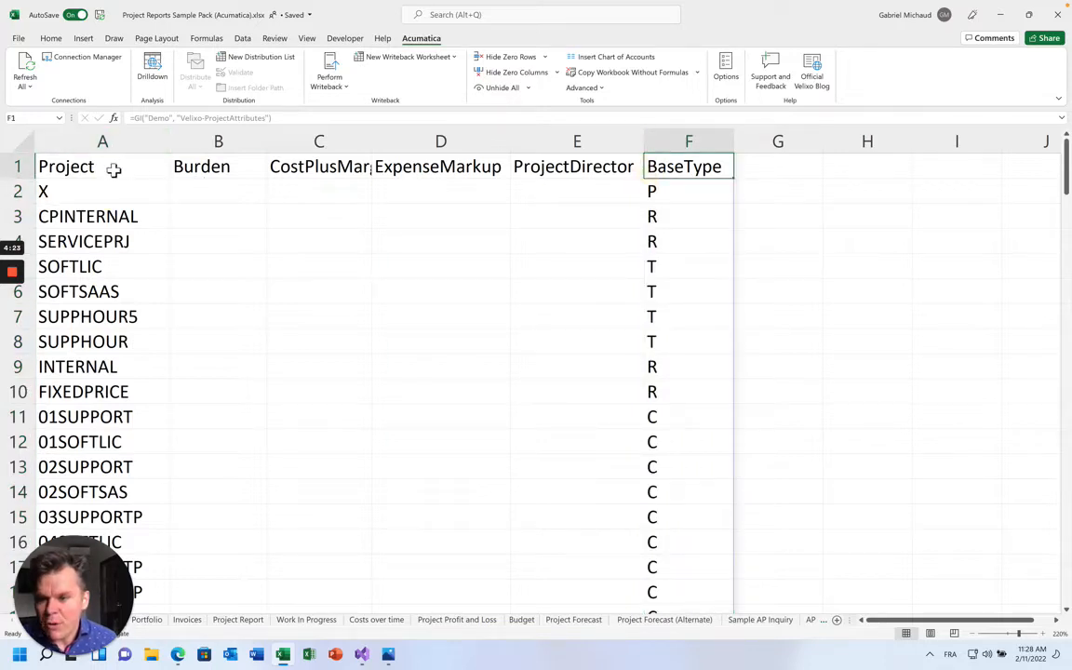
{"action": "left_click", "coordinate": [113, 169]}
{"action": "left_click", "coordinate": [270, 119]}
Try a column-list argument on A1's GI formula, then undo it after an invalid column error
{"action": "type", "text": ","}
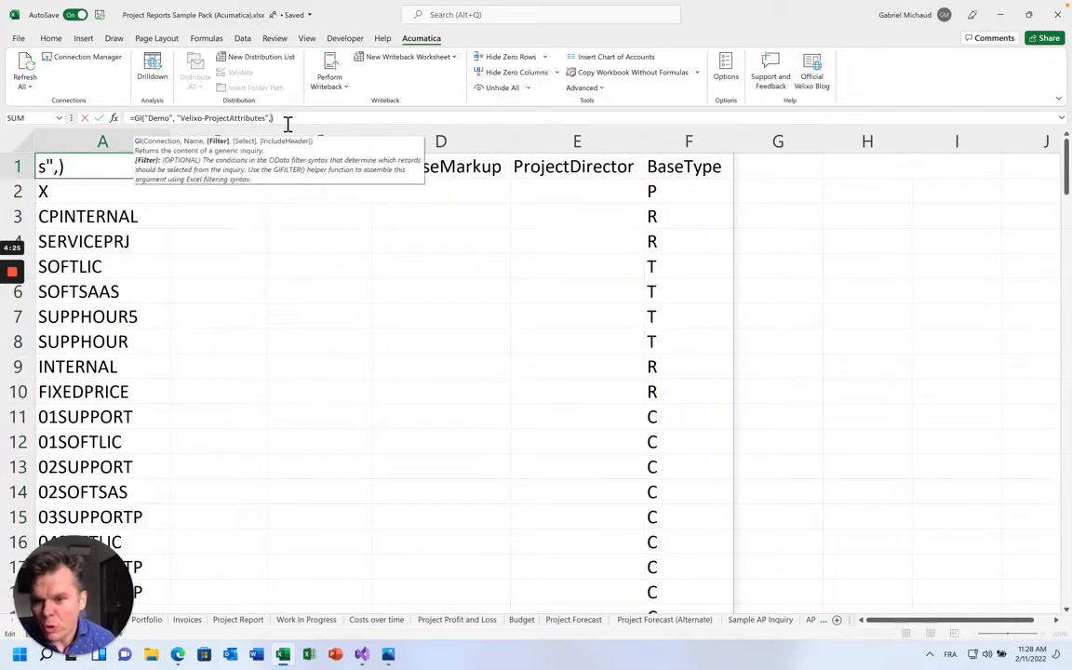
{"action": "type", "text": "\"Project"}
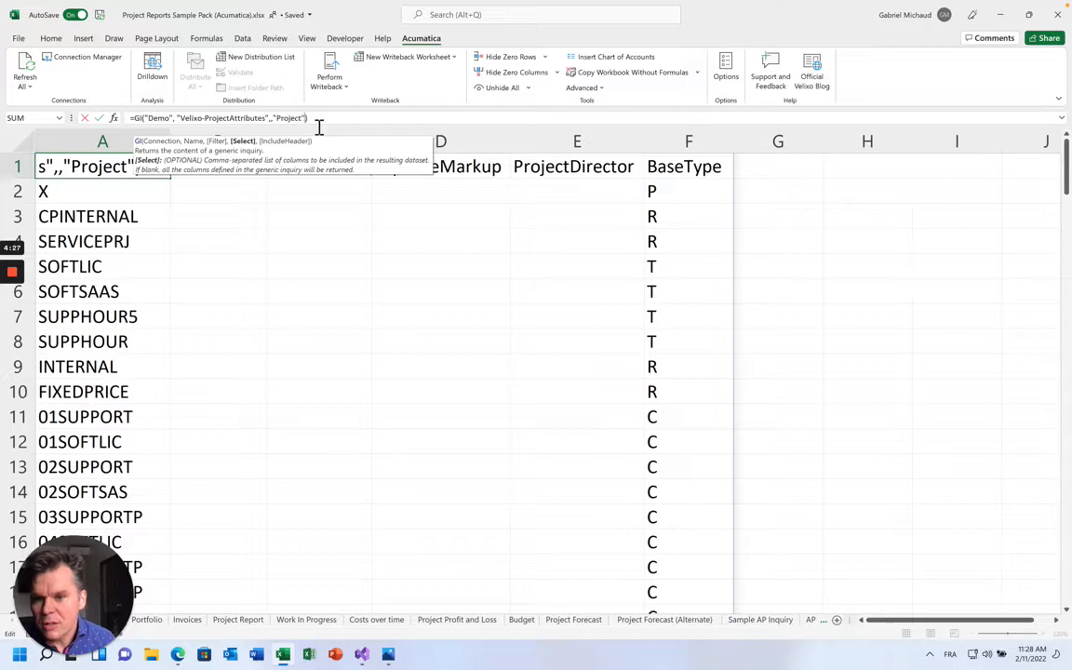
{"action": "left_click_drag", "start_coordinate": [384, 172], "coordinate": [438, 236]}
{"action": "type", "text": "t,B"}
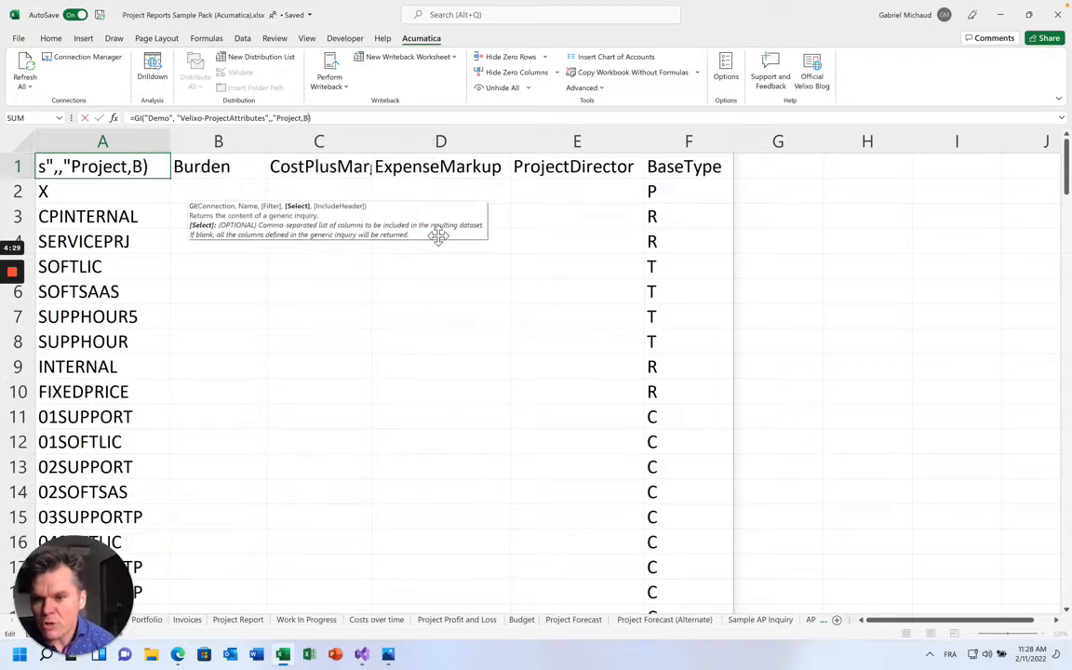
{"action": "type", "text": "urden,CostPlu"}
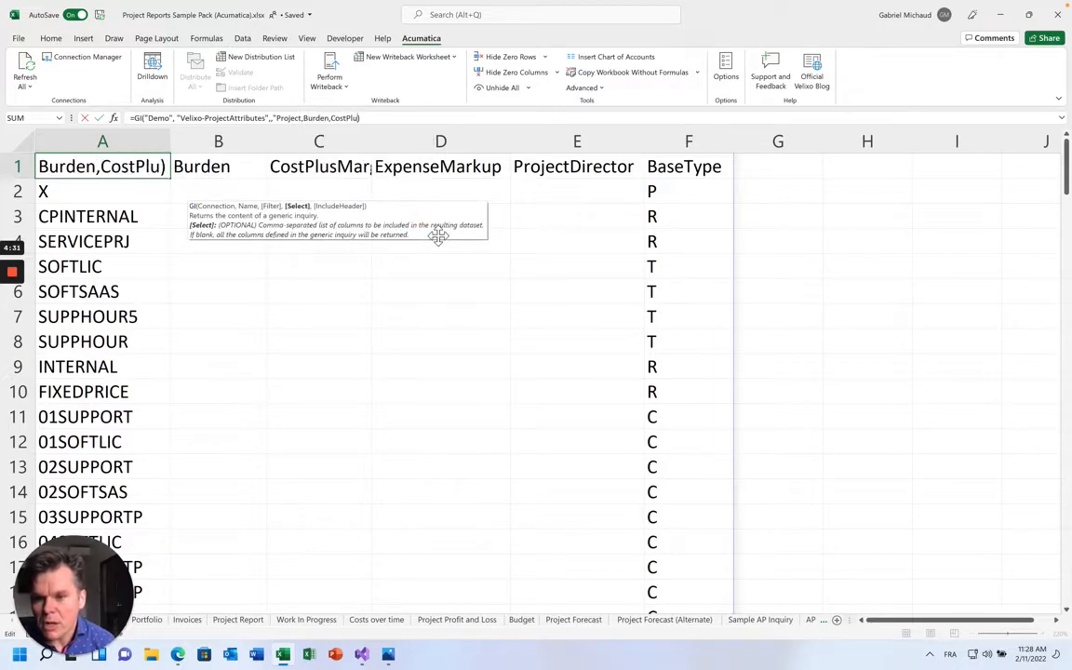
{"action": "type", "text": "Mark"}
{"action": "key", "text": "BackSpace"}
{"action": "key", "text": "BackSpace"}
{"action": "key", "text": "BackSpace"}
{"action": "type", "text": "usMarkup"}
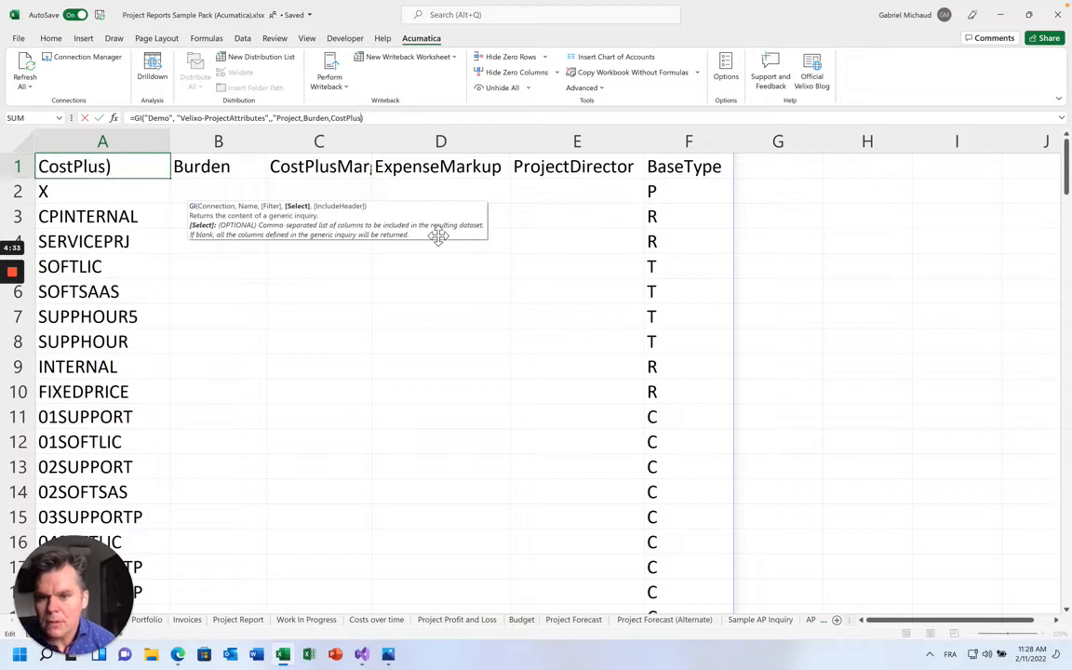
{"action": "type", "text": ",ExpensrMa"}
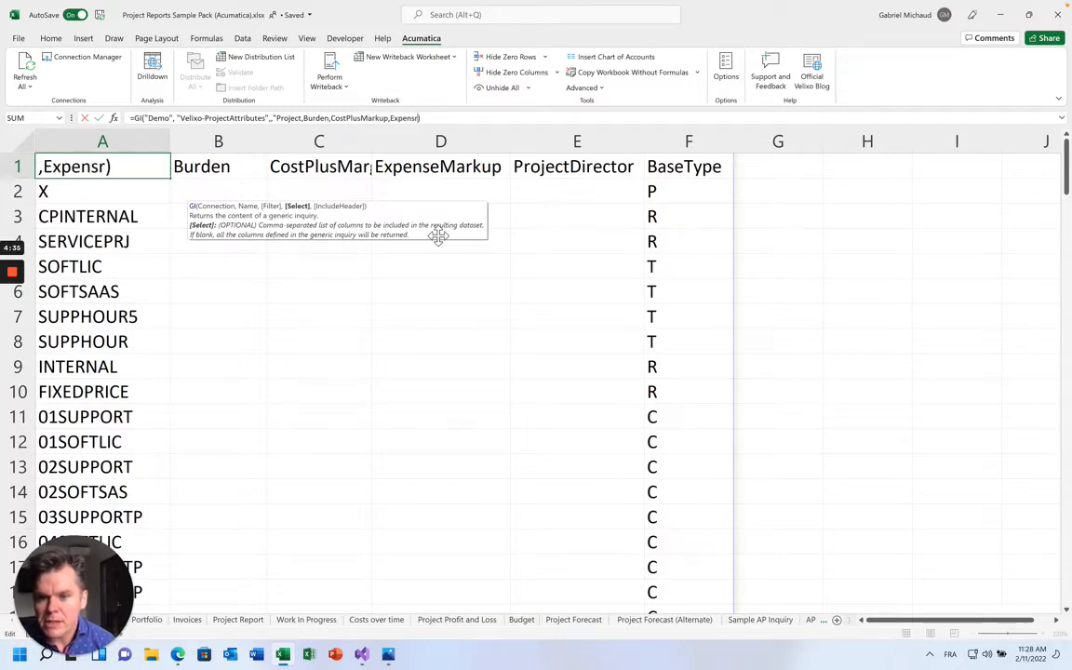
{"action": "key", "text": "BackSpace"}
{"action": "key", "text": "BackSpace"}
{"action": "key", "text": "BackSpace"}
{"action": "type", "text": "e"}
{"action": "type", "text": "Markup"}
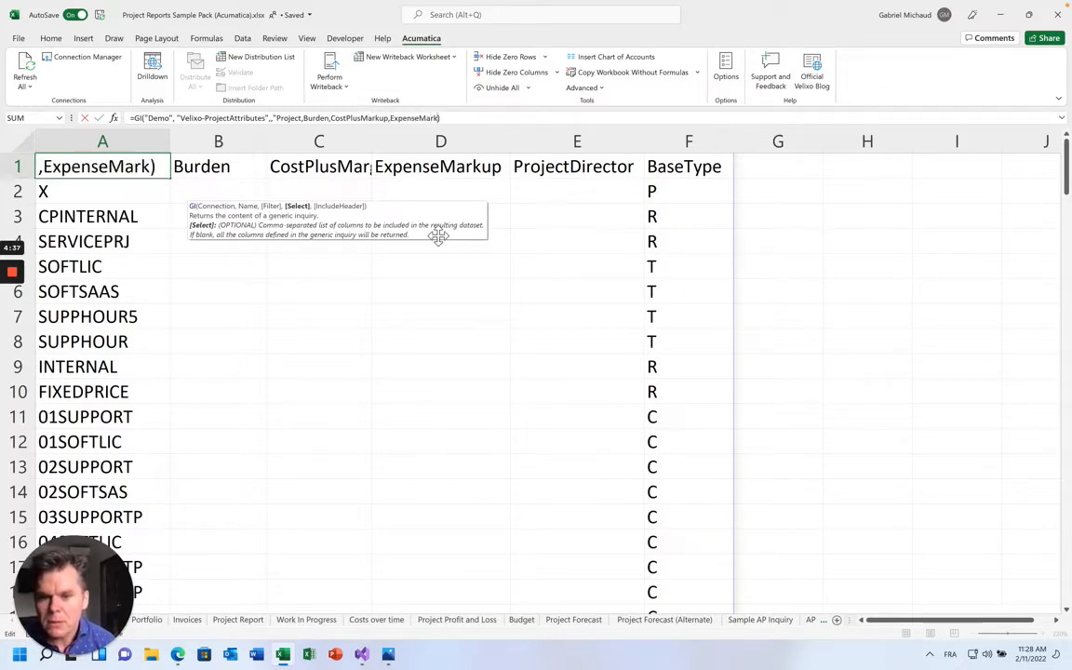
{"action": "type", "text": ",ProjectDirector\""}
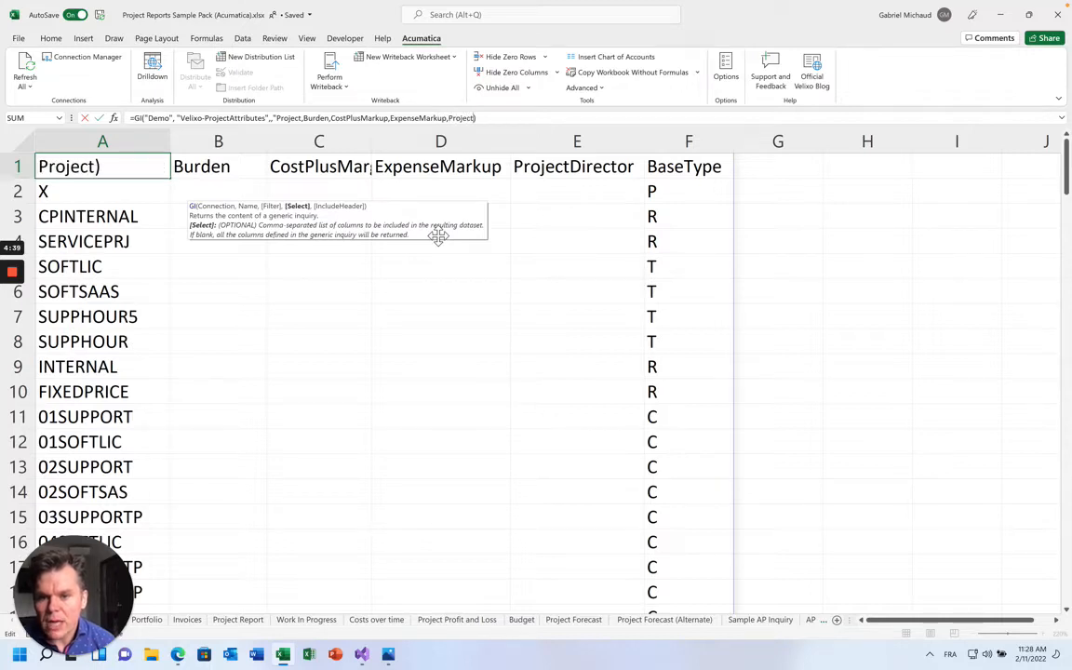
{"action": "type", "text": ")"}
{"action": "key", "text": "Return"}
{"action": "key", "text": "Up"}
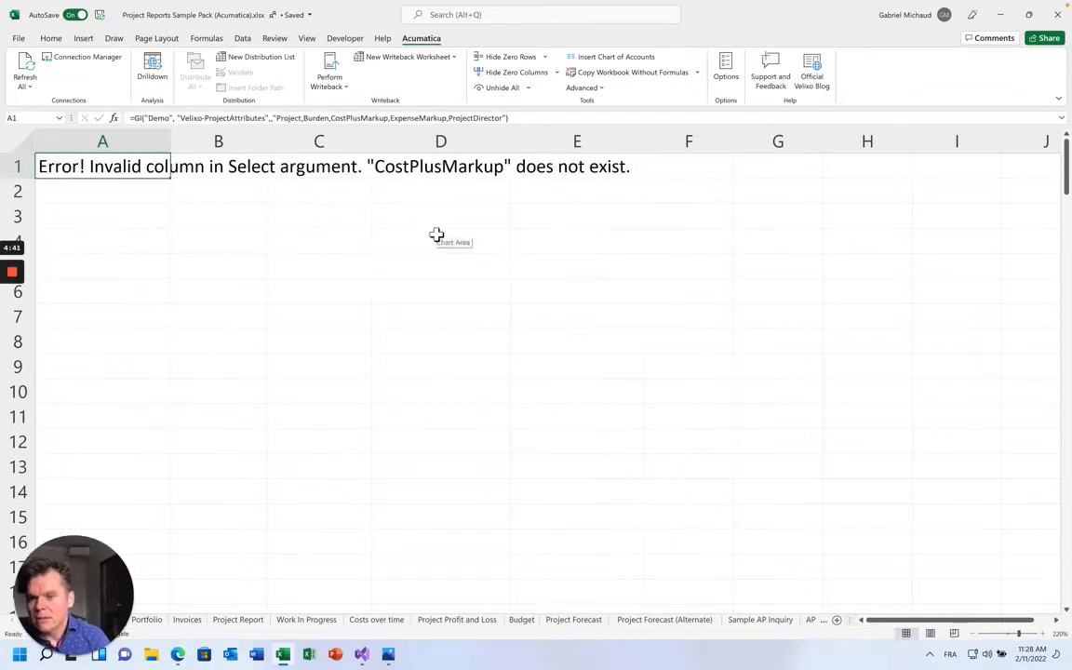
{"action": "key", "text": "ctrl+z"}
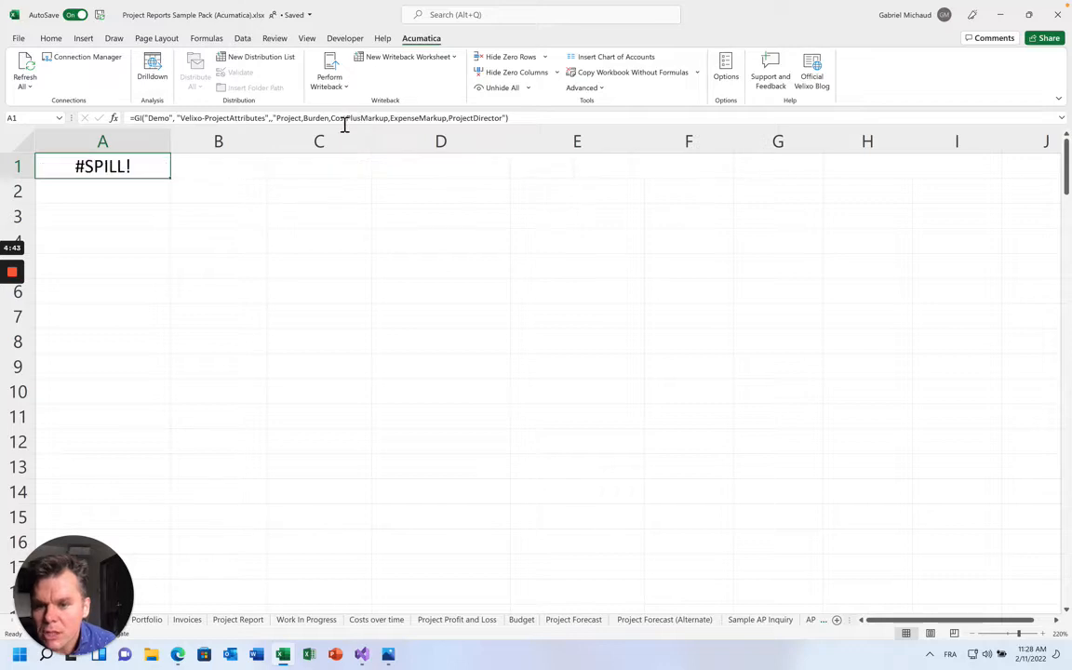
Widen column C to check CostPlusMargin, then undo the column width changes
{"action": "left_click_drag", "start_coordinate": [372, 140], "coordinate": [432, 140]}
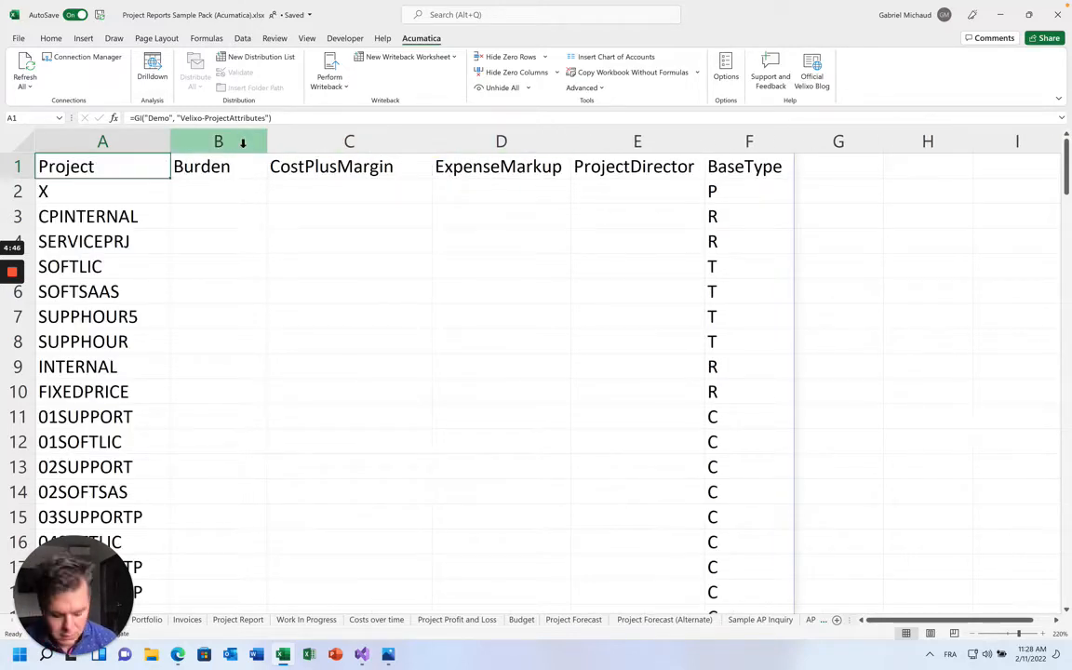
{"action": "left_click", "coordinate": [291, 120]}
{"action": "key", "text": "Escape"}
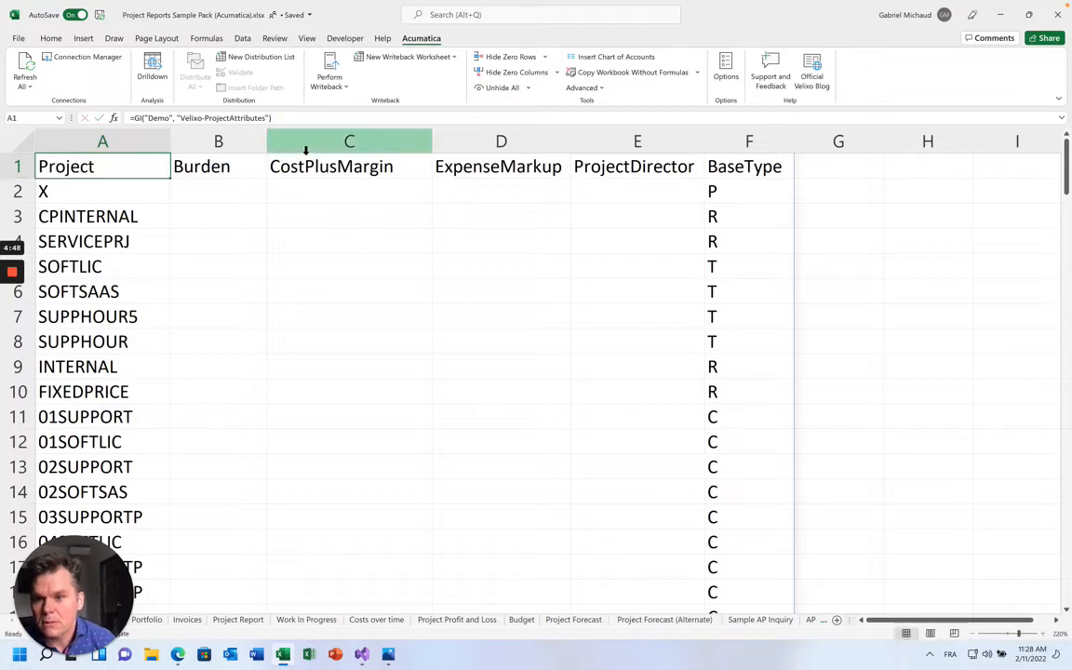
{"action": "key", "text": "ctrl+z"}
{"action": "key", "text": "ctrl+z"}
{"action": "key", "text": "ctrl+t"}
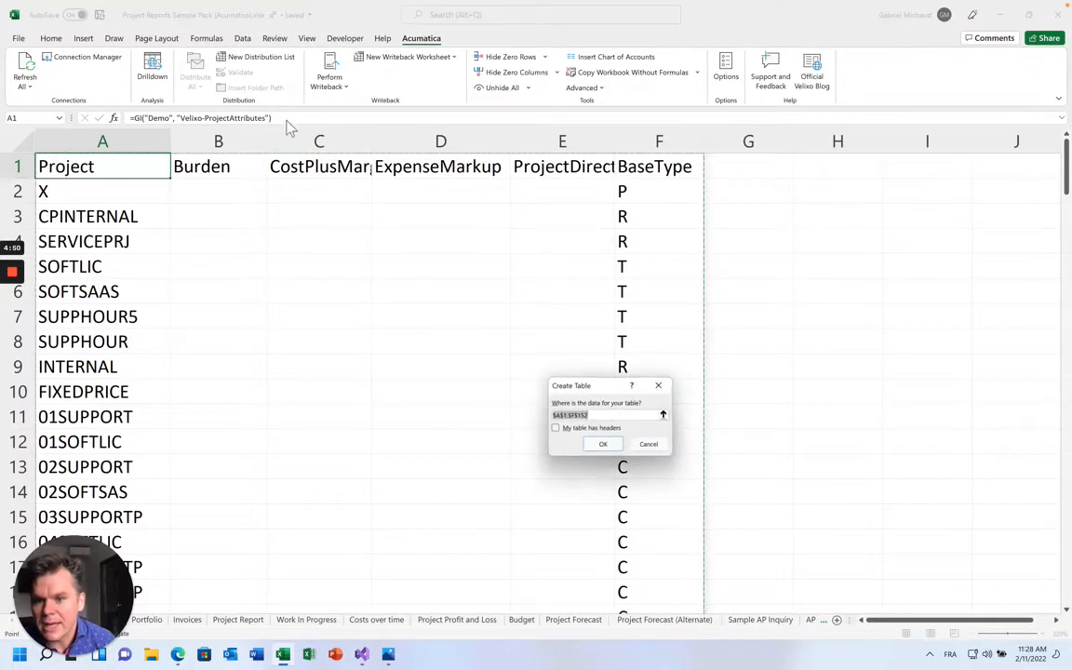
{"action": "key", "text": "Escape"}
Add ,,"Project,Burden,CostPlusMargin,ExpenseMarkup,ProjectDirector" as A1's Select argument and commit it
{"action": "left_click", "coordinate": [289, 120]}
{"action": "type", "text": ","}
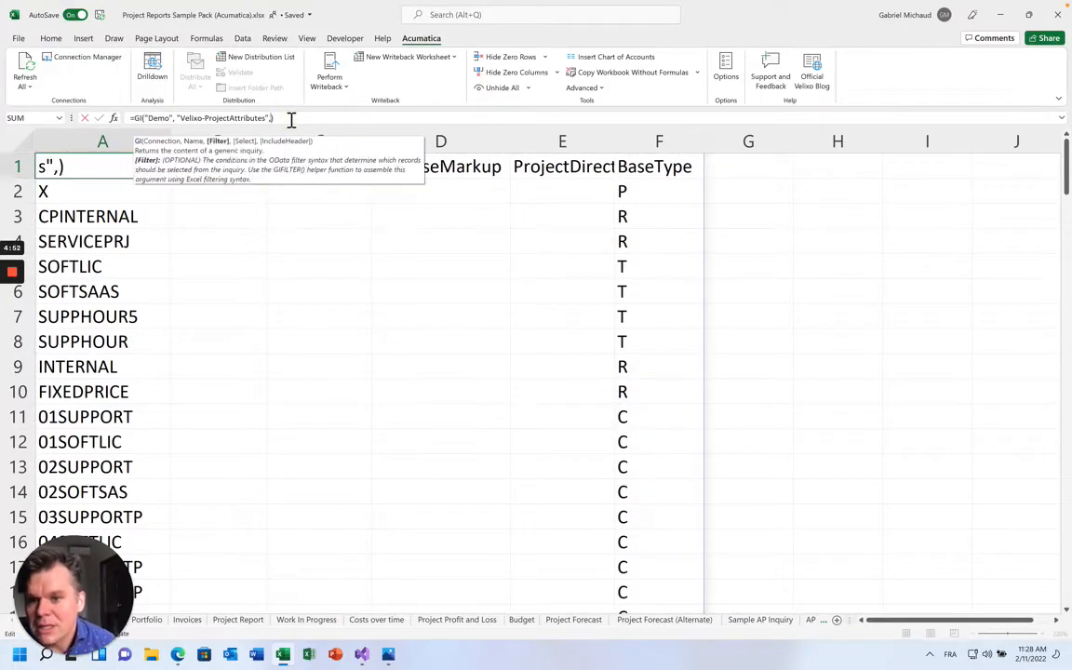
{"action": "type", "text": ",\"Project,"}
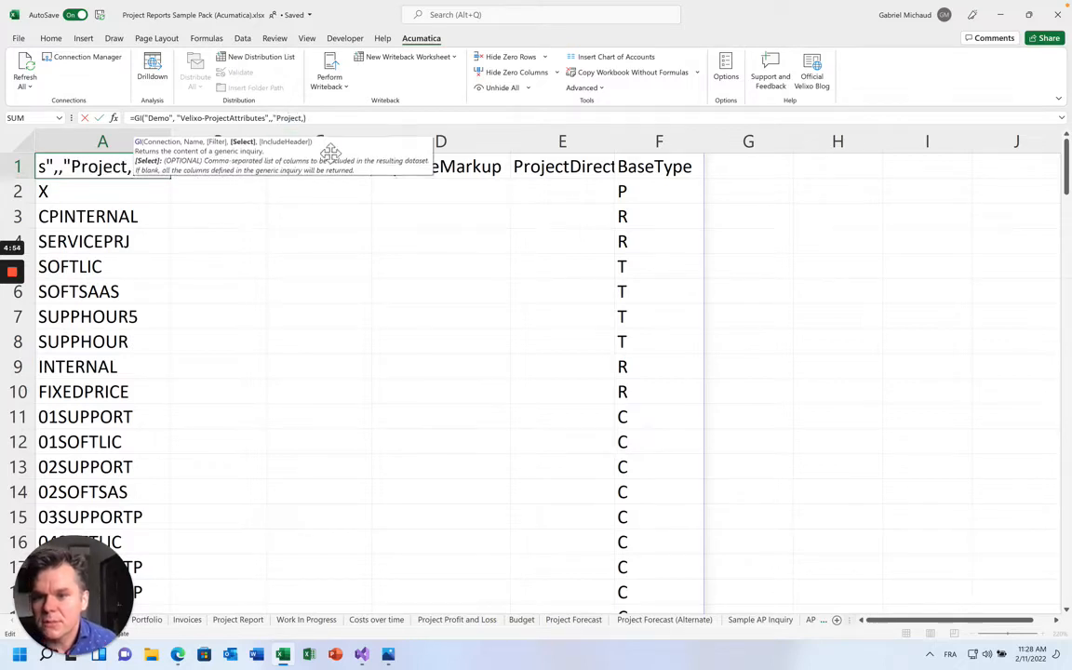
{"action": "left_click_drag", "start_coordinate": [330, 151], "coordinate": [414, 276]}
{"action": "type", "text": "ct,Burden,CostPlusMargin"}
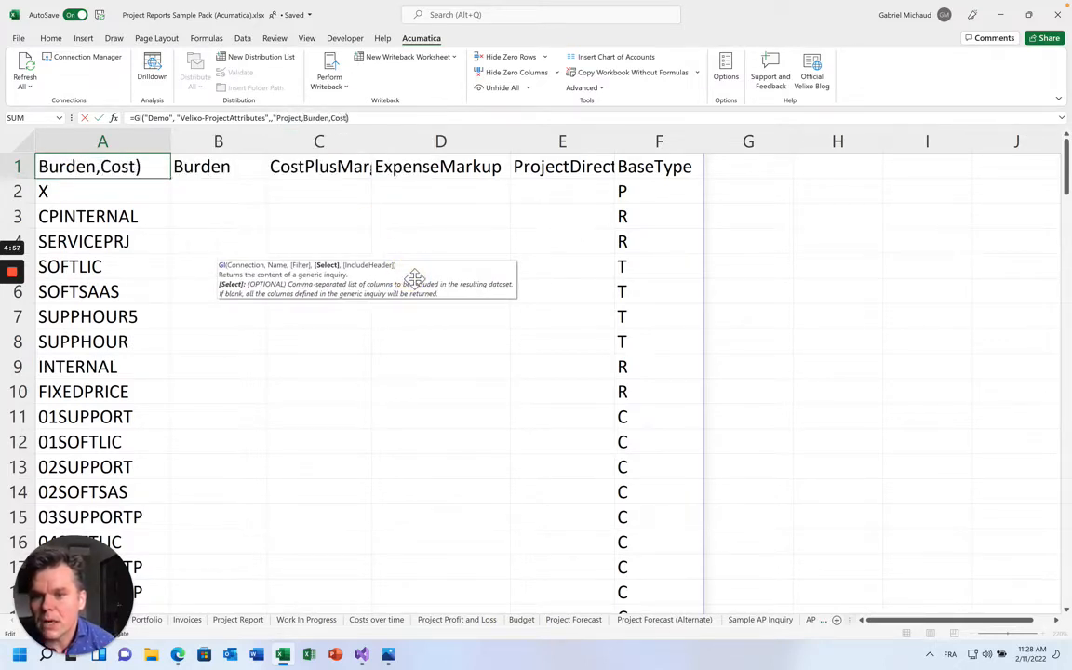
{"action": "type", "text": ",ExpenseMarkup,Pro"}
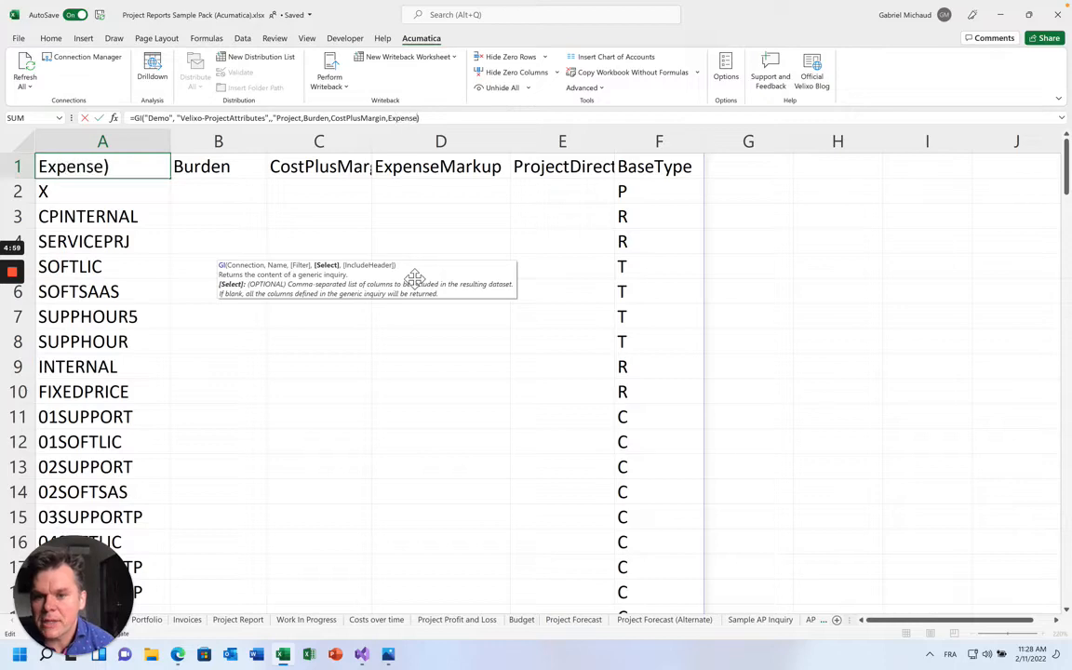
{"action": "type", "text": "jectDirector\""}
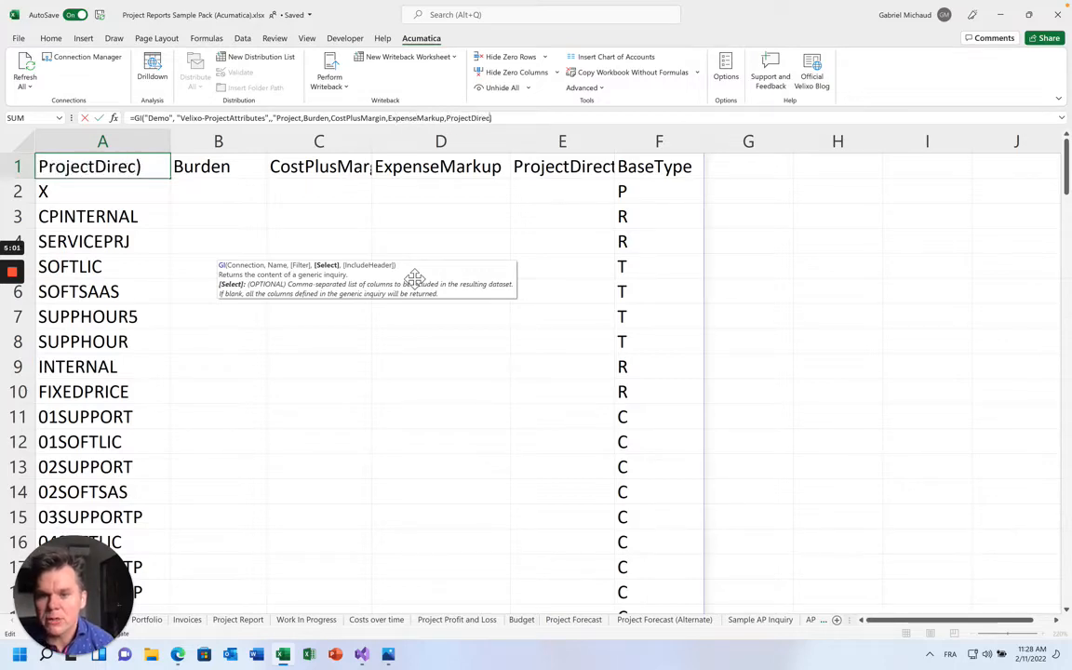
{"action": "key", "text": "Return"}
{"action": "key", "text": "Up"}
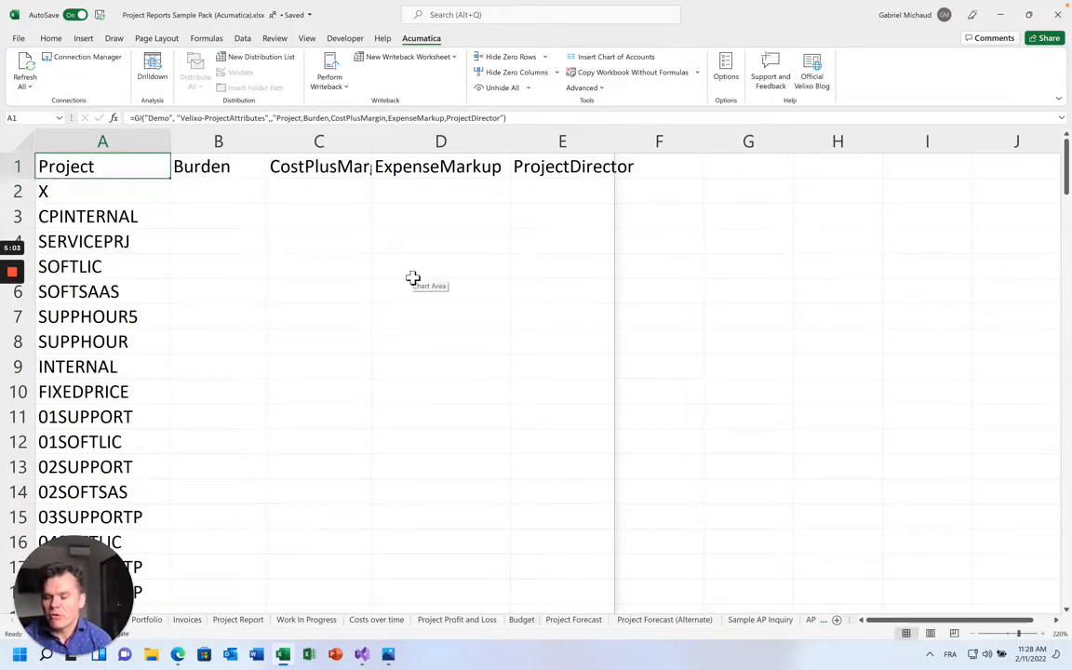
{"action": "key", "text": "Down"}
{"action": "key", "text": "Down"}
{"action": "key", "text": "Down"}
{"action": "key", "text": "Down"}
{"action": "key", "text": "Down"}
{"action": "key", "text": "Down"}
{"action": "key", "text": "Down"}
{"action": "key", "text": "Down"}
{"action": "key", "text": "Down"}
{"action": "key", "text": "Down"}
{"action": "key", "text": "Down"}
{"action": "key", "text": "Down"}
{"action": "key", "text": "Down"}
{"action": "key", "text": "Down"}
{"action": "key", "text": "Down"}
{"action": "key", "text": "Down"}
{"action": "key", "text": "Down"}
{"action": "key", "text": "Down"}
{"action": "key", "text": "Down"}
{"action": "key", "text": "Down"}
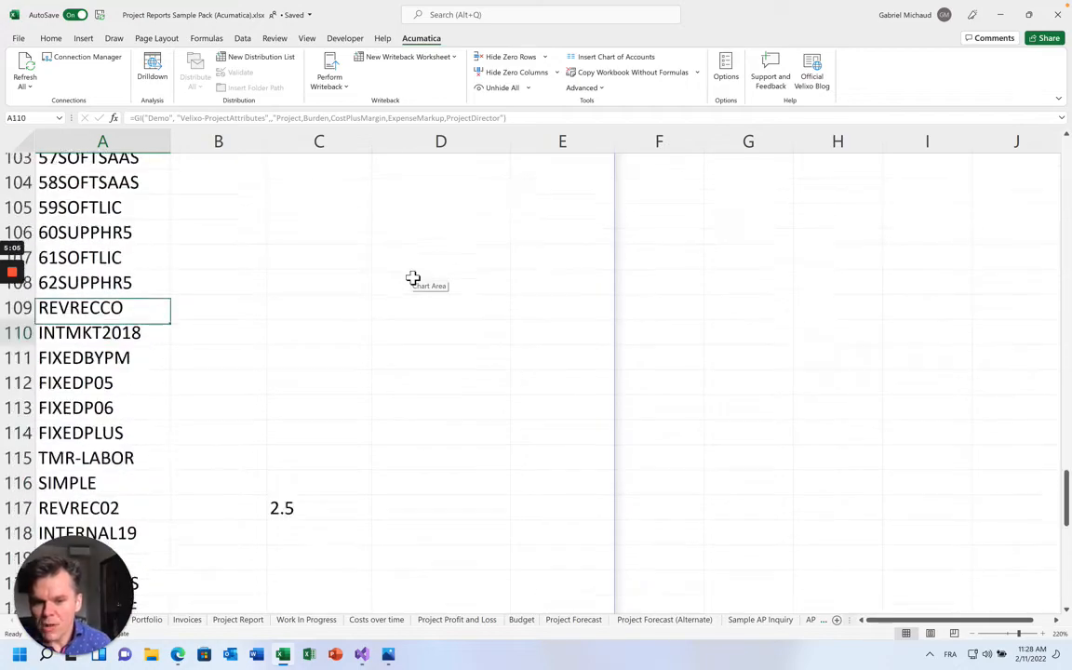
{"action": "key", "text": "Down"}
{"action": "key", "text": "Down"}
{"action": "key", "text": "Down"}
{"action": "key", "text": "Down"}
{"action": "key", "text": "Down"}
{"action": "key", "text": "Down"}
{"action": "key", "text": "Down"}
{"action": "key", "text": "Down"}
{"action": "key", "text": "Down"}
{"action": "key", "text": "Down"}
{"action": "key", "text": "Down"}
{"action": "key", "text": "Down"}
{"action": "key", "text": "Down"}
{"action": "key", "text": "Down"}
{"action": "key", "text": "Down"}
{"action": "key", "text": "Down"}
{"action": "key", "text": "Down"}
{"action": "key", "text": "Down"}
{"action": "key", "text": "Down"}
{"action": "key", "text": "Down"}
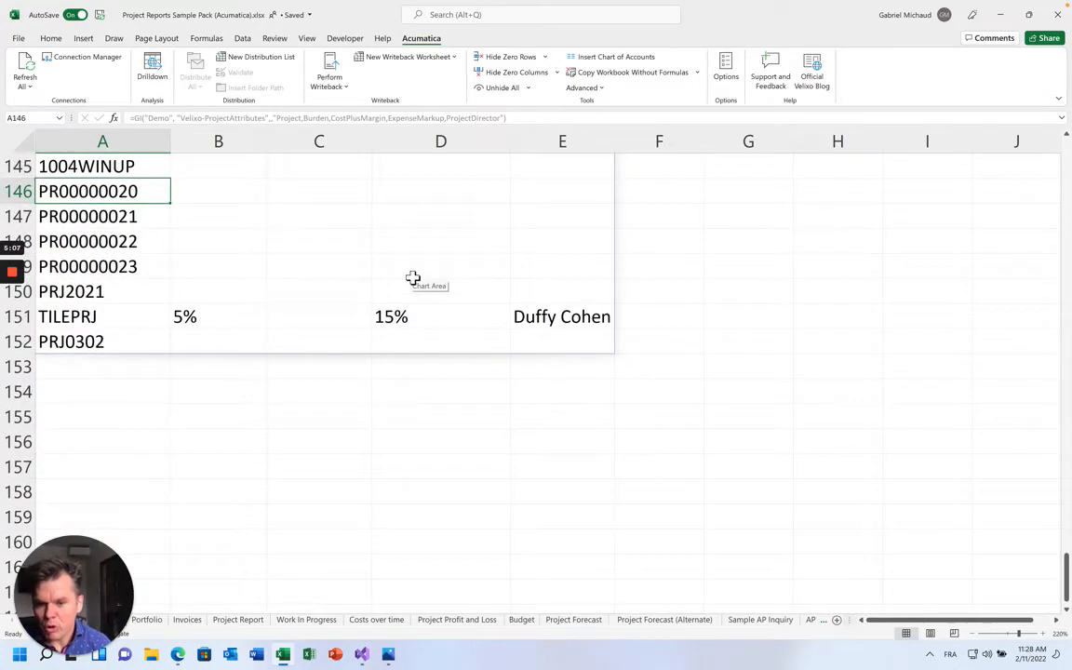
{"action": "key", "text": "Up"}
{"action": "key", "text": "Up"}
{"action": "key", "text": "Up"}
{"action": "key", "text": "Up"}
{"action": "key", "text": "Up"}
{"action": "key", "text": "Up"}
{"action": "key", "text": "Up"}
{"action": "key", "text": "Up"}
{"action": "key", "text": "Up"}
{"action": "key", "text": "Up"}
{"action": "key", "text": "Up"}
{"action": "key", "text": "Up"}
{"action": "key", "text": "Up"}
{"action": "key", "text": "Up"}
{"action": "key", "text": "Up"}
{"action": "key", "text": "Up"}
{"action": "key", "text": "Up"}
{"action": "key", "text": "Up"}
{"action": "key", "text": "Up"}
{"action": "key", "text": "Up"}
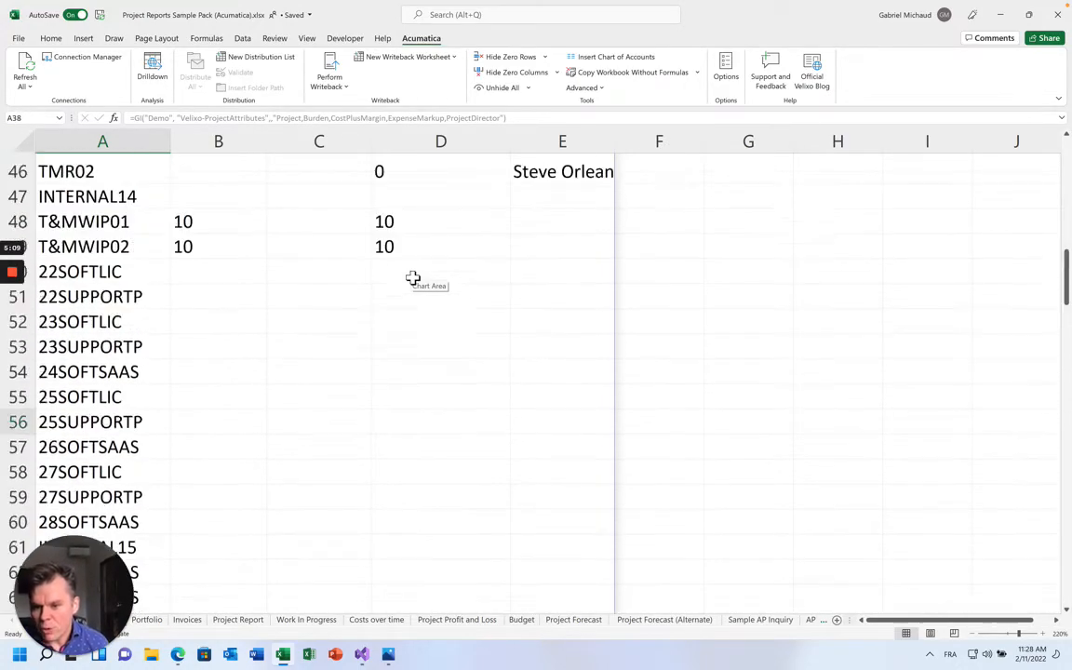
{"action": "key", "text": "Up"}
{"action": "key", "text": "Up"}
{"action": "key", "text": "Up"}
{"action": "key", "text": "Up"}
{"action": "key", "text": "Up"}
{"action": "key", "text": "Up"}
{"action": "key", "text": "Up"}
{"action": "key", "text": "Up"}
{"action": "key", "text": "Up"}
{"action": "key", "text": "Up"}
{"action": "key", "text": "Up"}
{"action": "key", "text": "Up"}
{"action": "key", "text": "Up"}
{"action": "key", "text": "Up"}
{"action": "key", "text": "Up"}
{"action": "key", "text": "Up"}
{"action": "key", "text": "Up"}
{"action": "key", "text": "Up"}
{"action": "key", "text": "Up"}
{"action": "key", "text": "Up"}
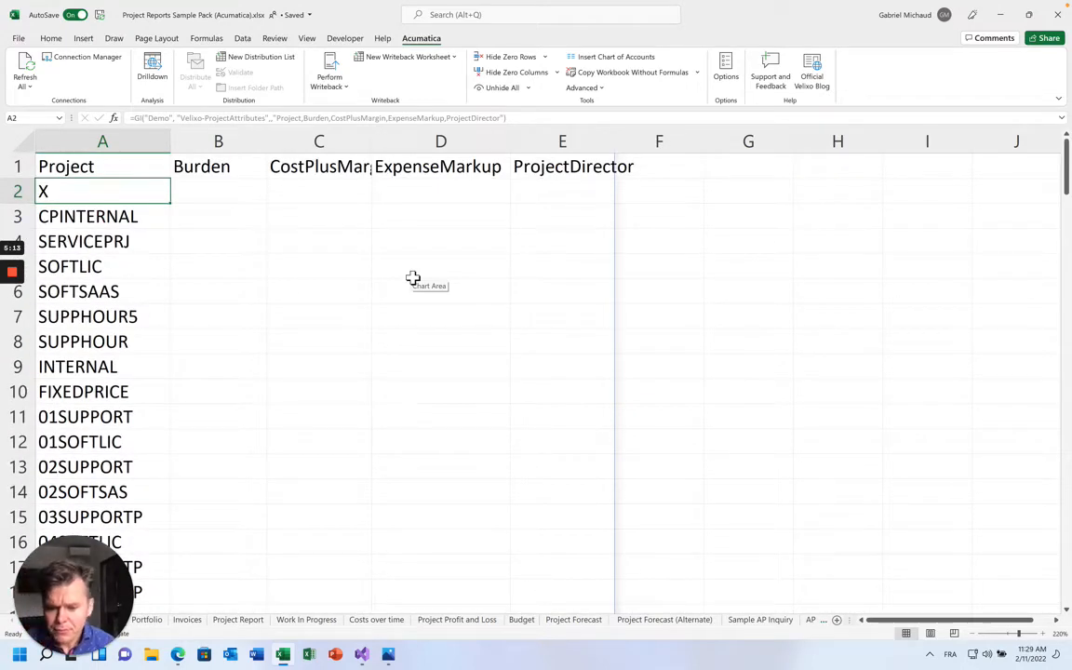
{"action": "left_click", "coordinate": [163, 622]}
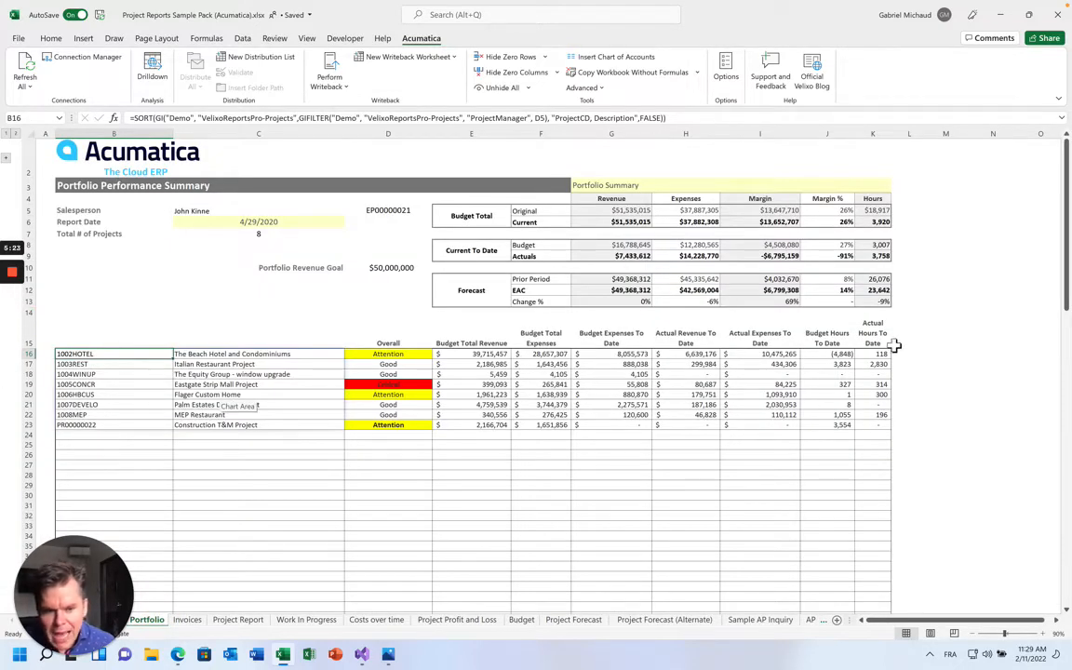
{"action": "left_click_drag", "start_coordinate": [916, 352], "coordinate": [916, 423]}
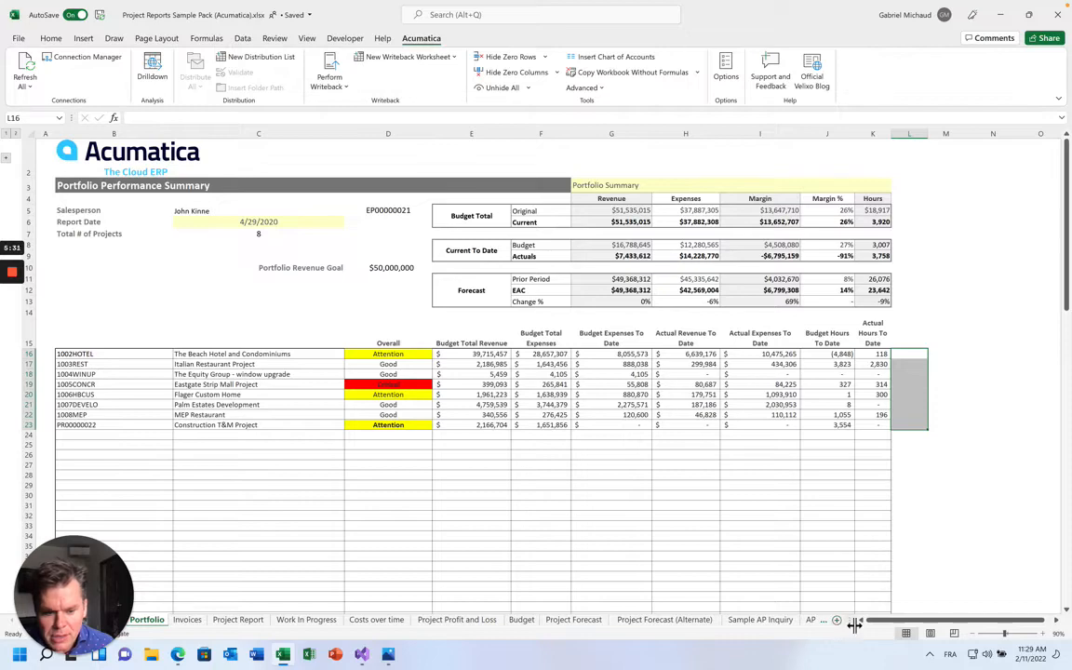
{"action": "left_click_drag", "start_coordinate": [854, 625], "coordinate": [982, 623]}
{"action": "left_click", "coordinate": [889, 619]}
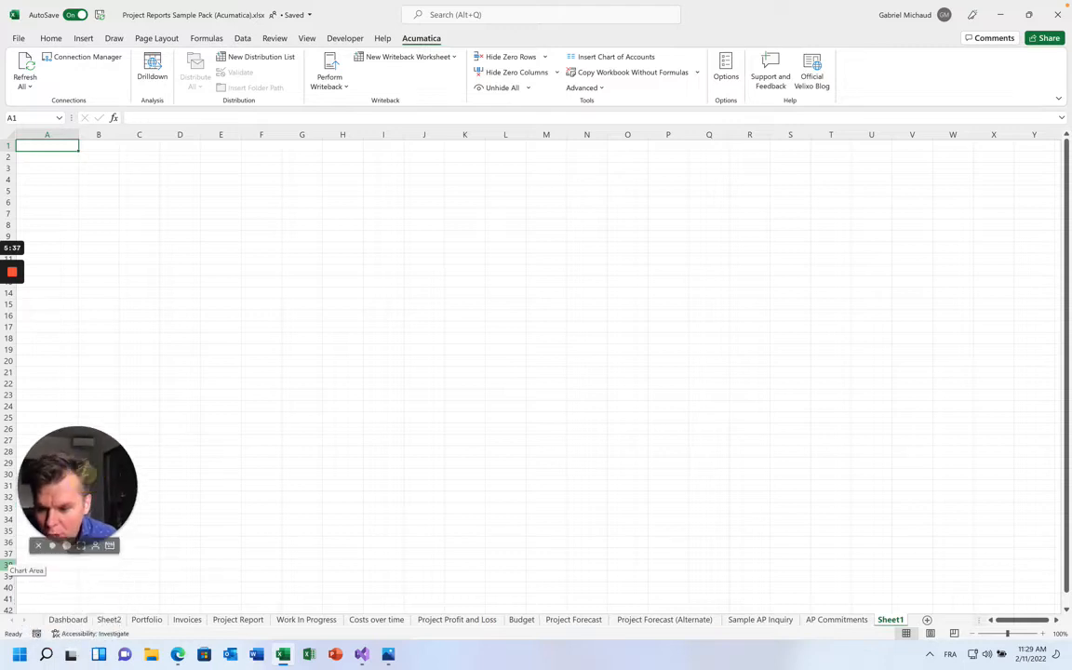
{"action": "left_click", "coordinate": [109, 619]}
Type =GILOOKUP("Demo","Velixo-ProjectAttributes","Burden","REVREC01") into G4, checking the project ID in the list
{"action": "left_click_drag", "start_coordinate": [91, 465], "coordinate": [91, 519]}
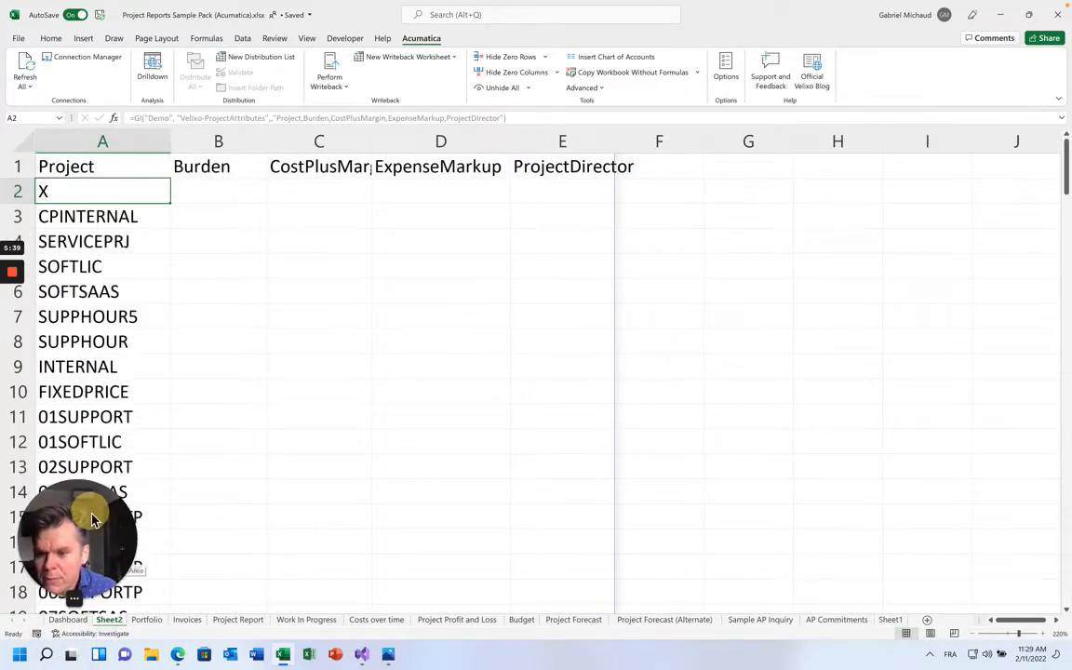
{"action": "left_click", "coordinate": [89, 164]}
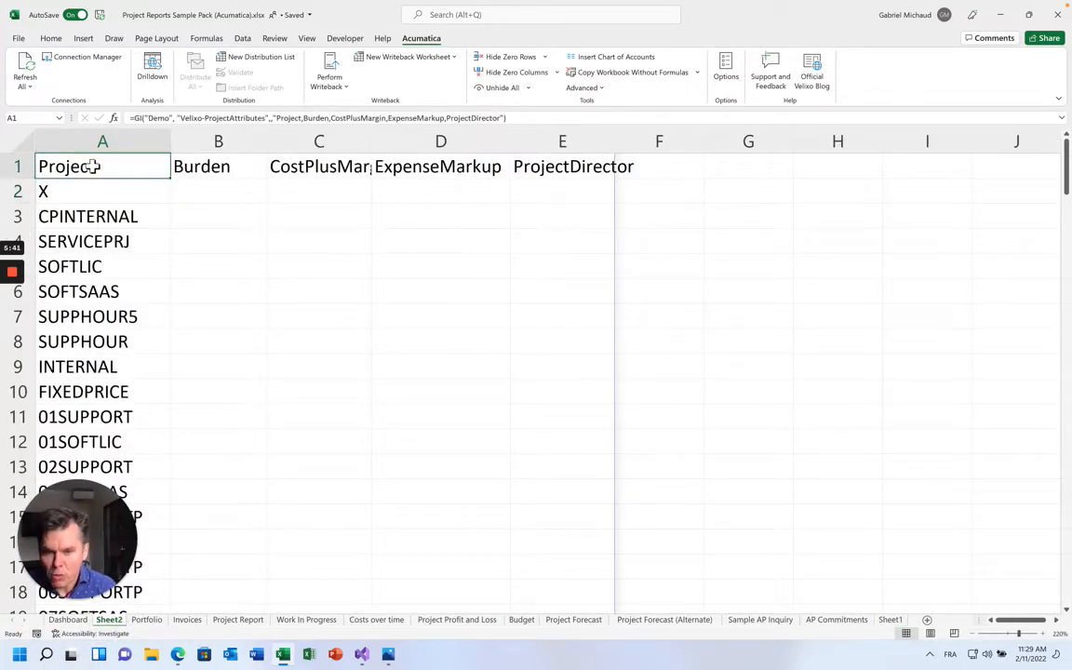
{"action": "left_click", "coordinate": [784, 239]}
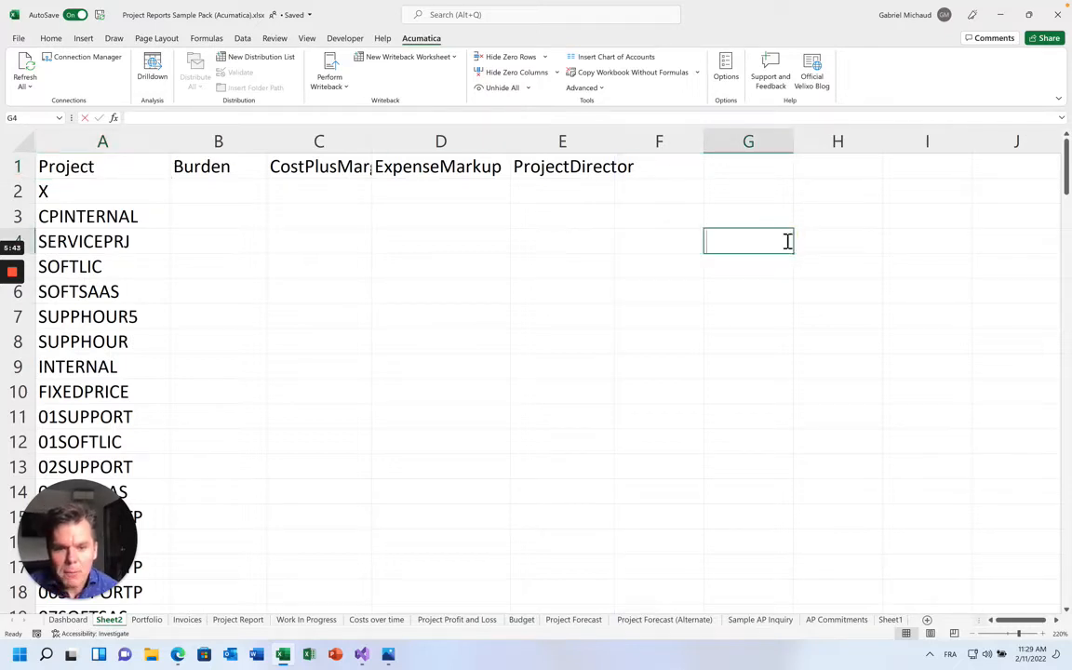
{"action": "type", "text": "=GILOOKU"}
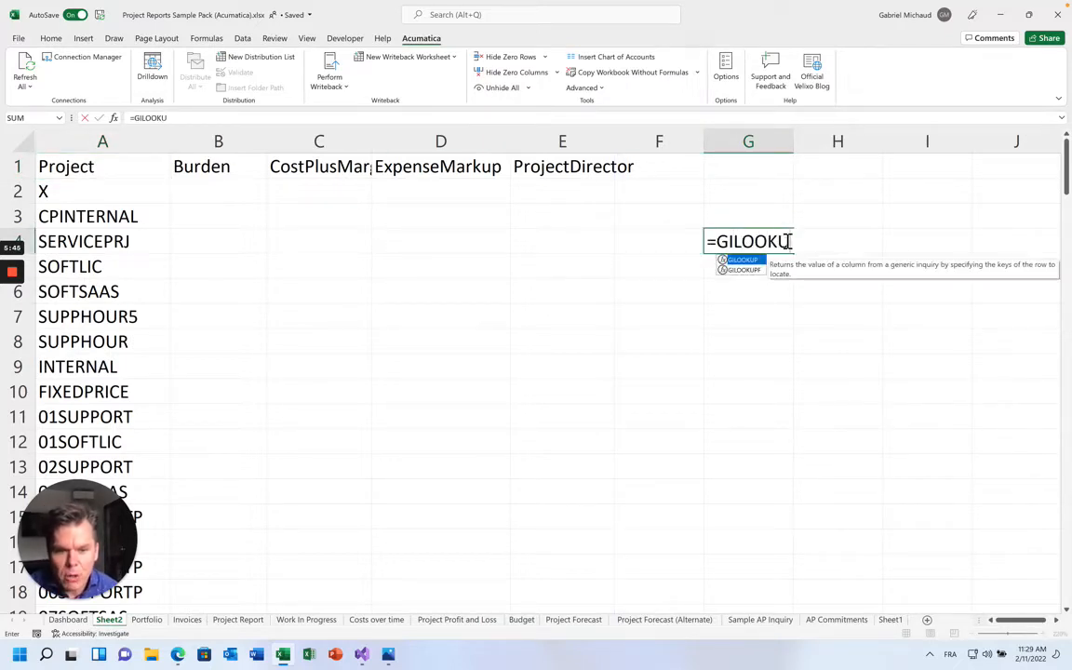
{"action": "type", "text": "P(\"Demo\", \"Velixo-ProjectAttributes"}
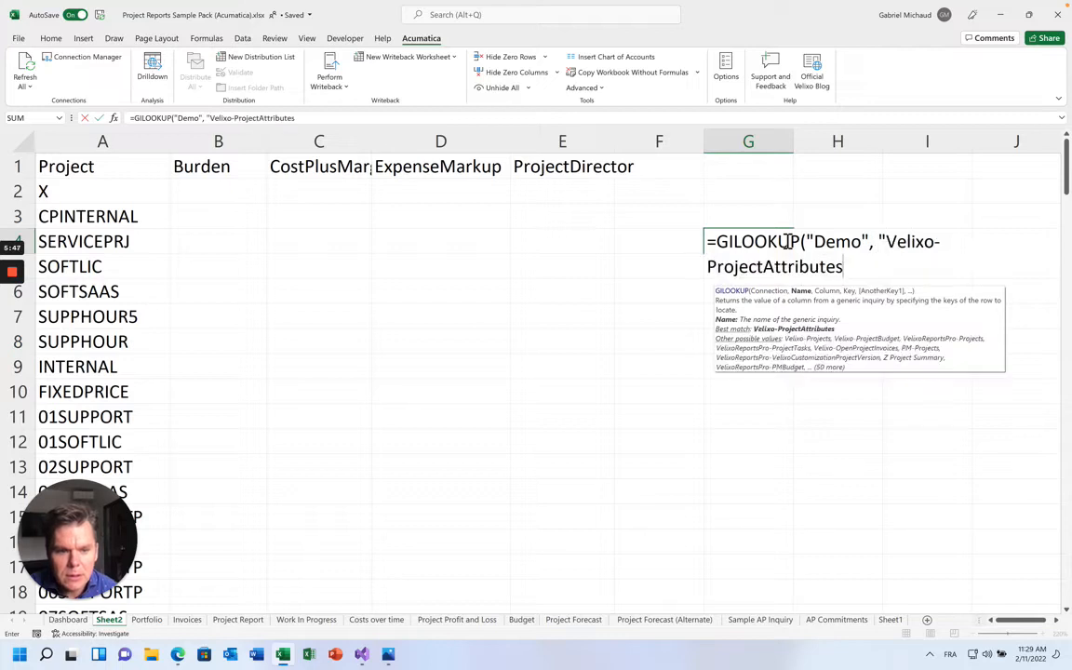
{"action": "type", "text": "\","}
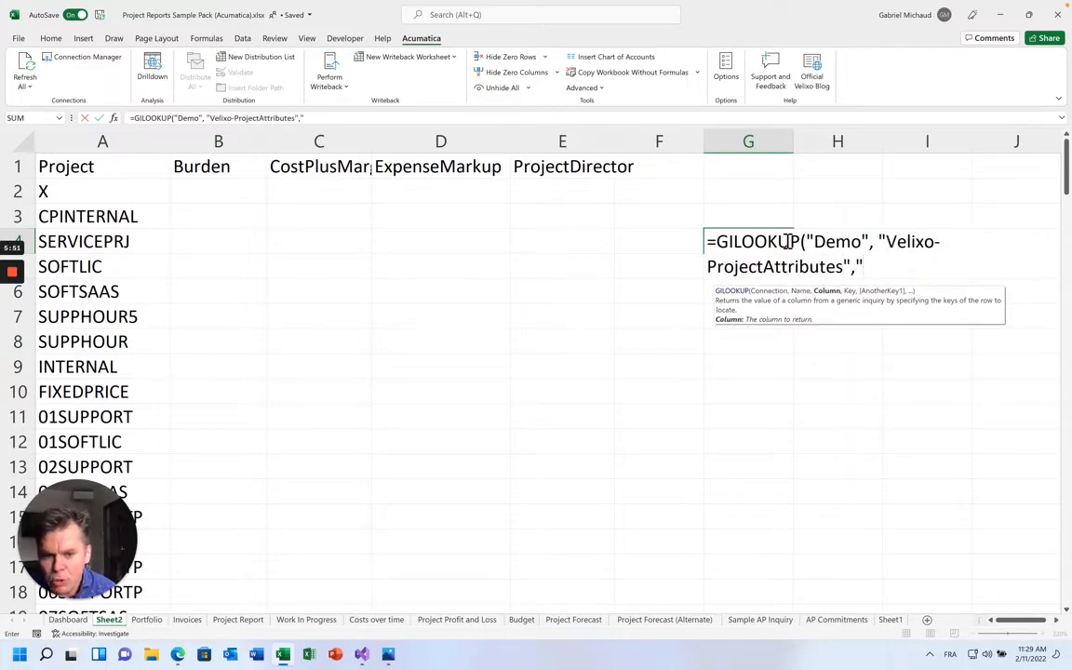
{"action": "type", "text": "\"Burden\""}
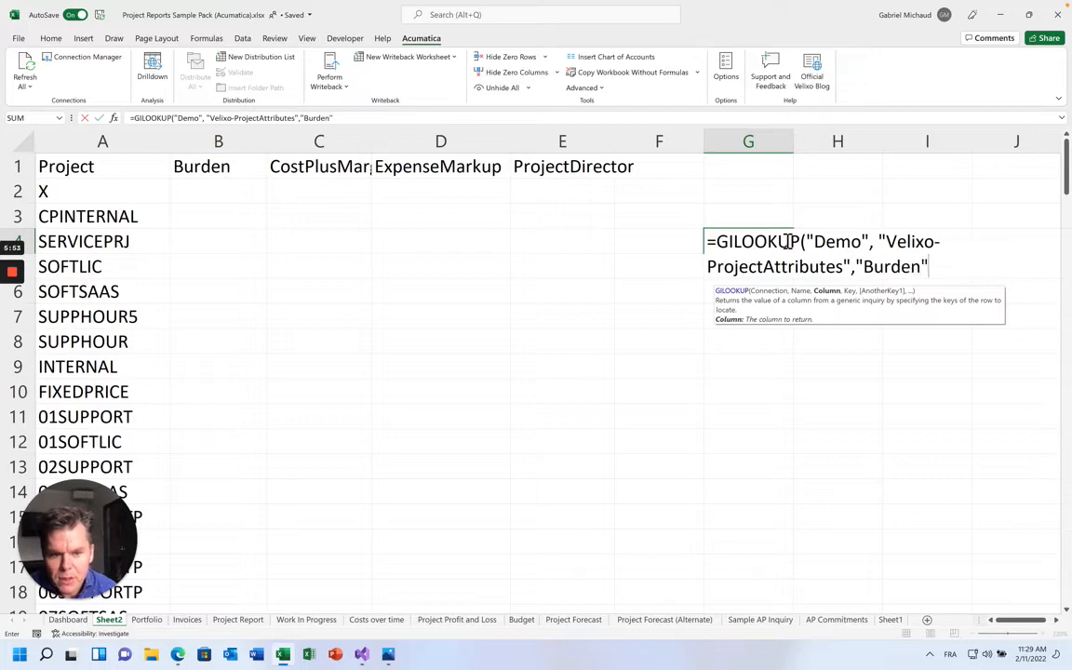
{"action": "type", "text": ","}
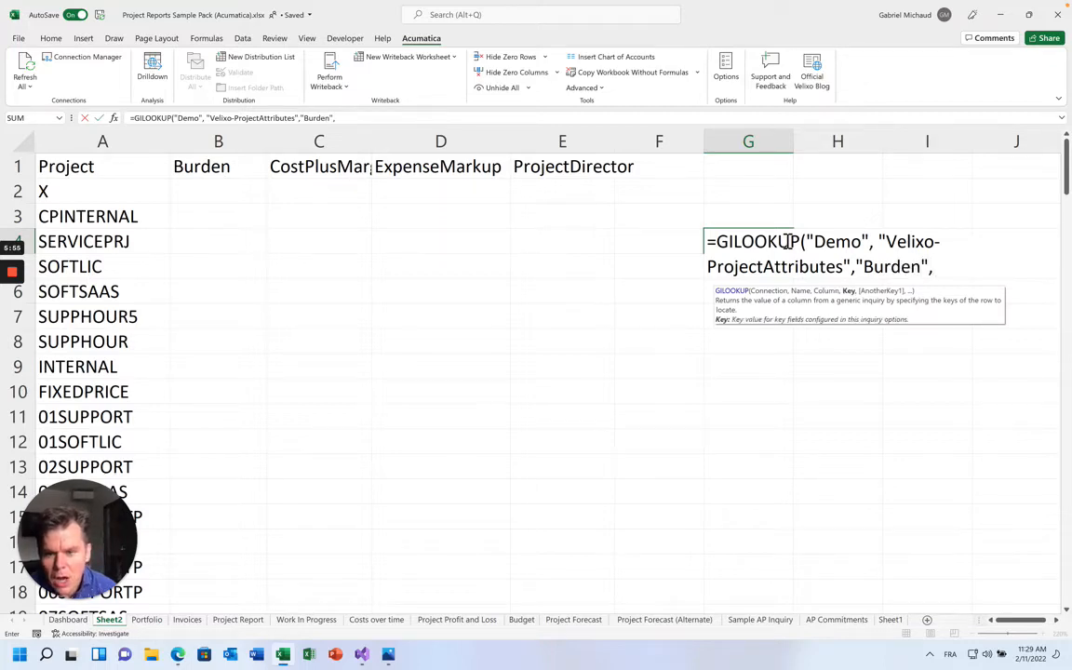
{"action": "scroll", "coordinate": [575, 411], "scroll_direction": "down", "scroll_amount": 20}
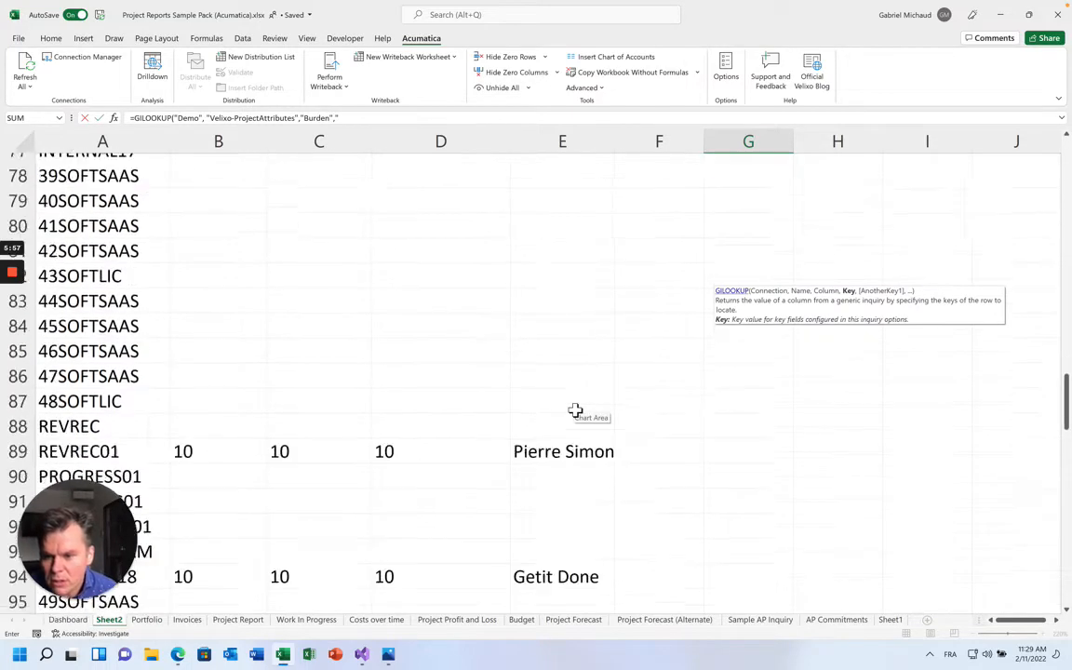
{"action": "scroll", "coordinate": [575, 411], "scroll_direction": "up", "scroll_amount": 4}
{"action": "type", "text": "\""}
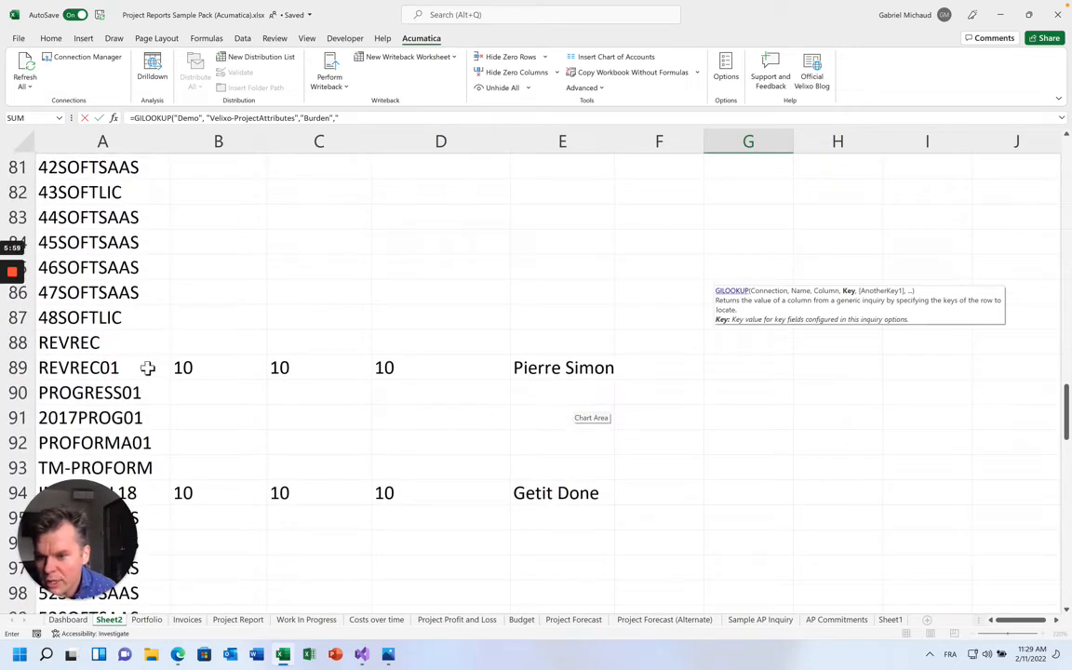
{"action": "type", "text": "REVREC01\""}
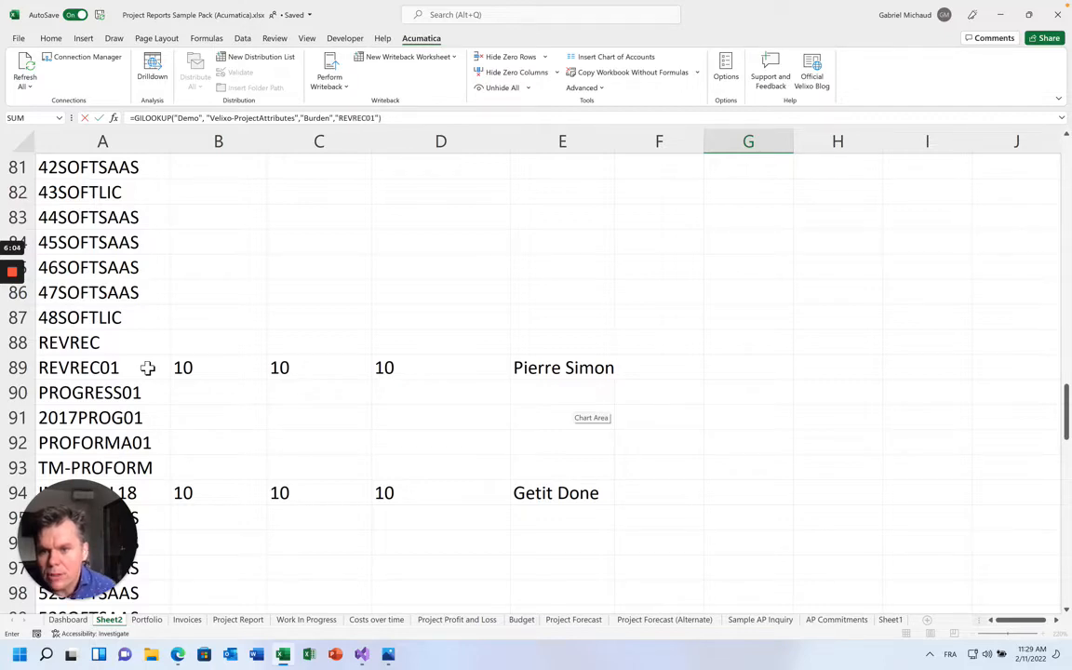
{"action": "scroll", "coordinate": [199, 380], "scroll_direction": "up", "scroll_amount": 20}
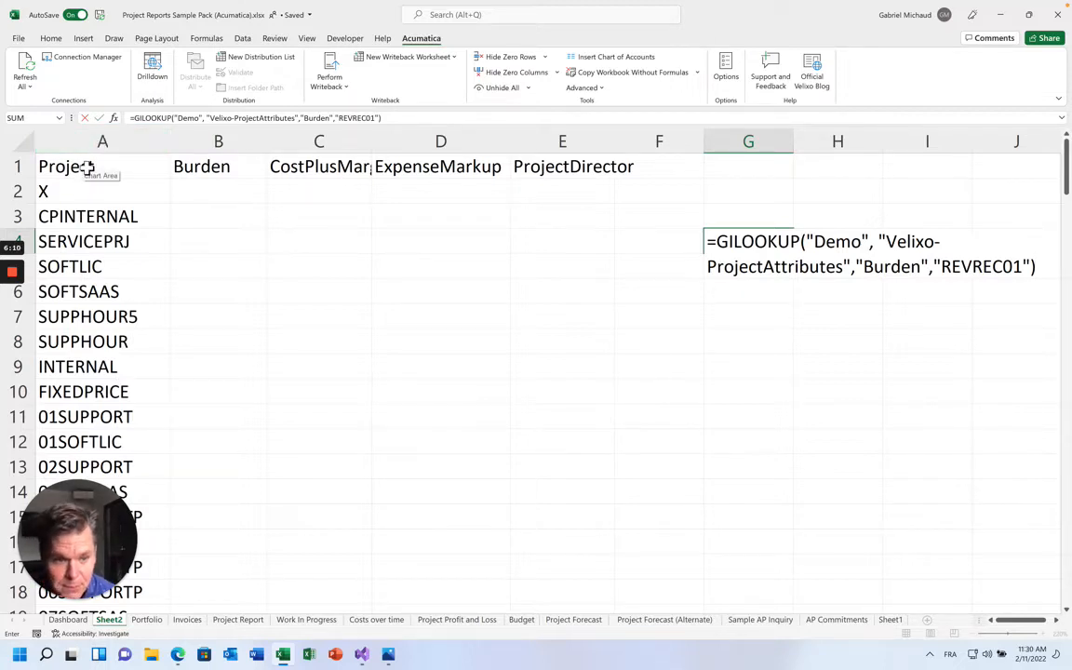
Commit the G4 GILOOKUP formula and check its result
{"action": "key", "text": "Return"}
{"action": "key", "text": "Up"}
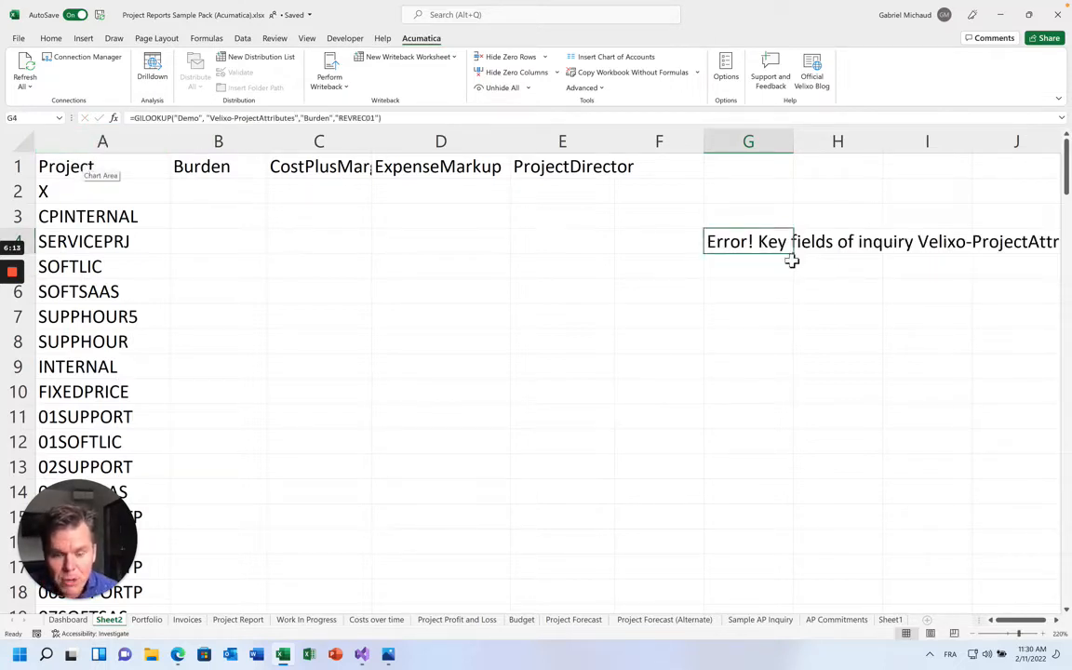
{"action": "scroll", "coordinate": [791, 262], "scroll_direction": "right", "scroll_amount": 2}
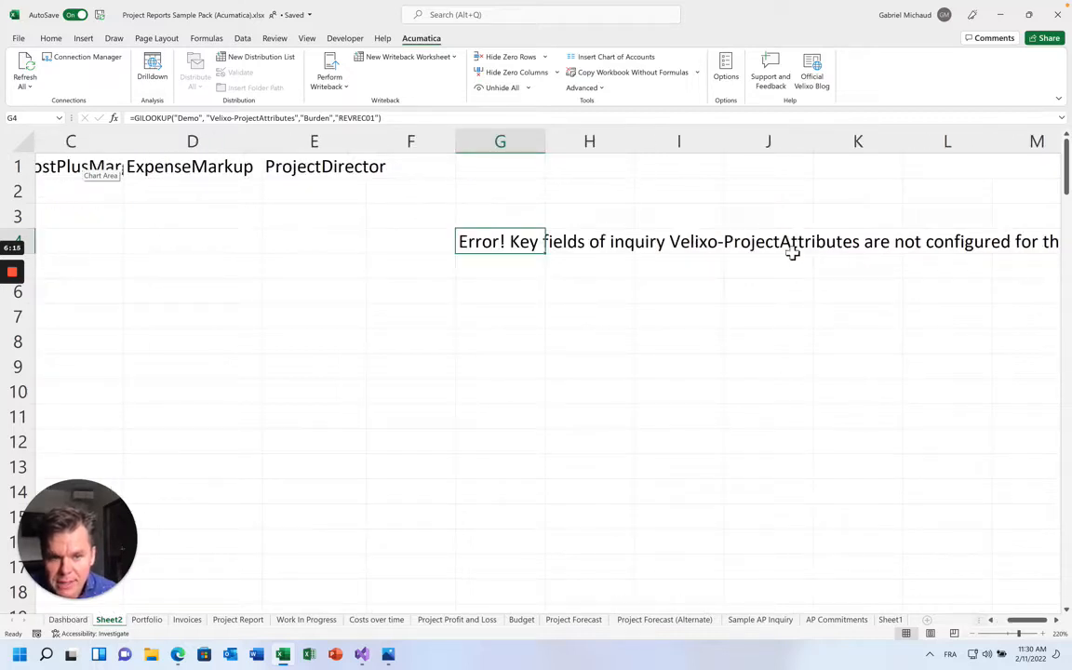
{"action": "scroll", "coordinate": [773, 254], "scroll_direction": "right", "scroll_amount": 3}
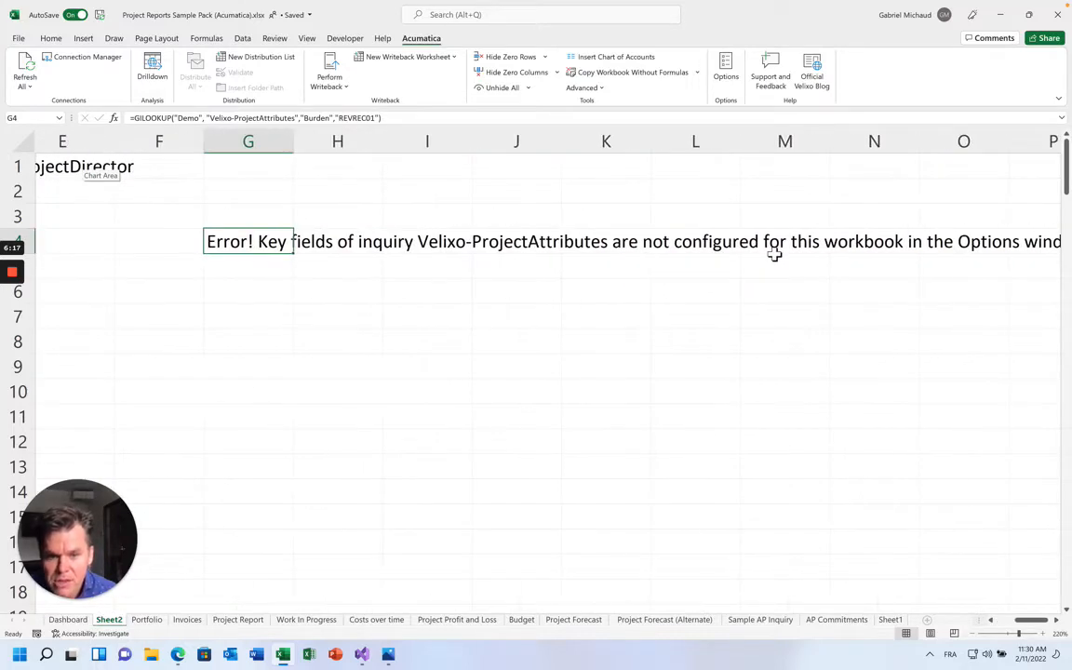
{"action": "scroll", "coordinate": [772, 252], "scroll_direction": "left", "scroll_amount": 5}
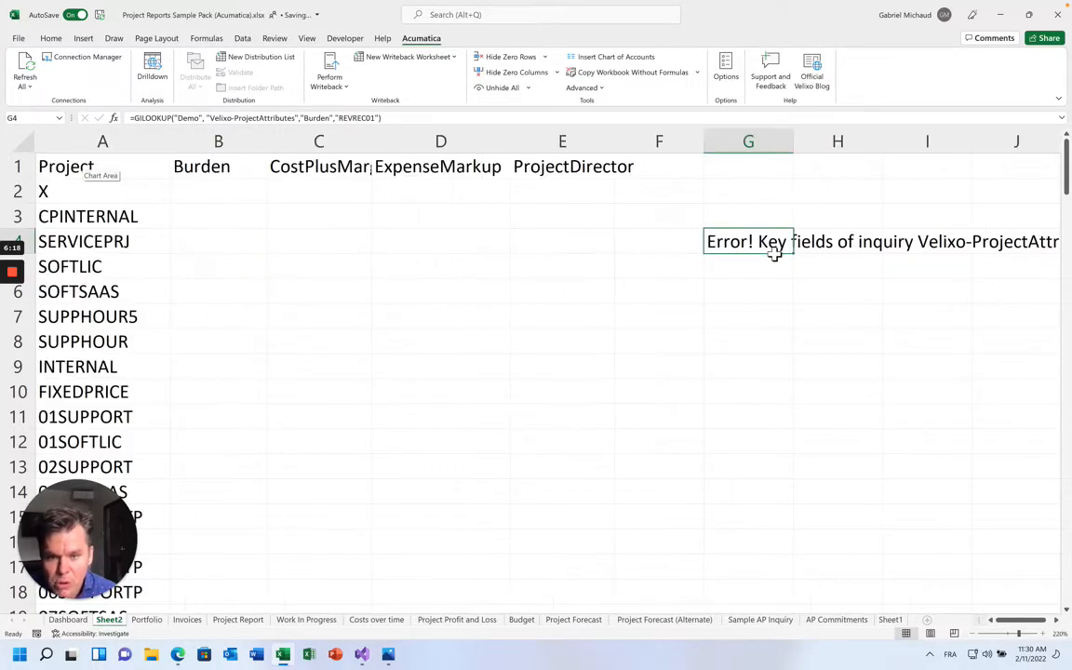
In Acumatica Options, review VelixoReportsPro-Projects' existing ProjectCD key field without changes
{"action": "left_click", "coordinate": [727, 80]}
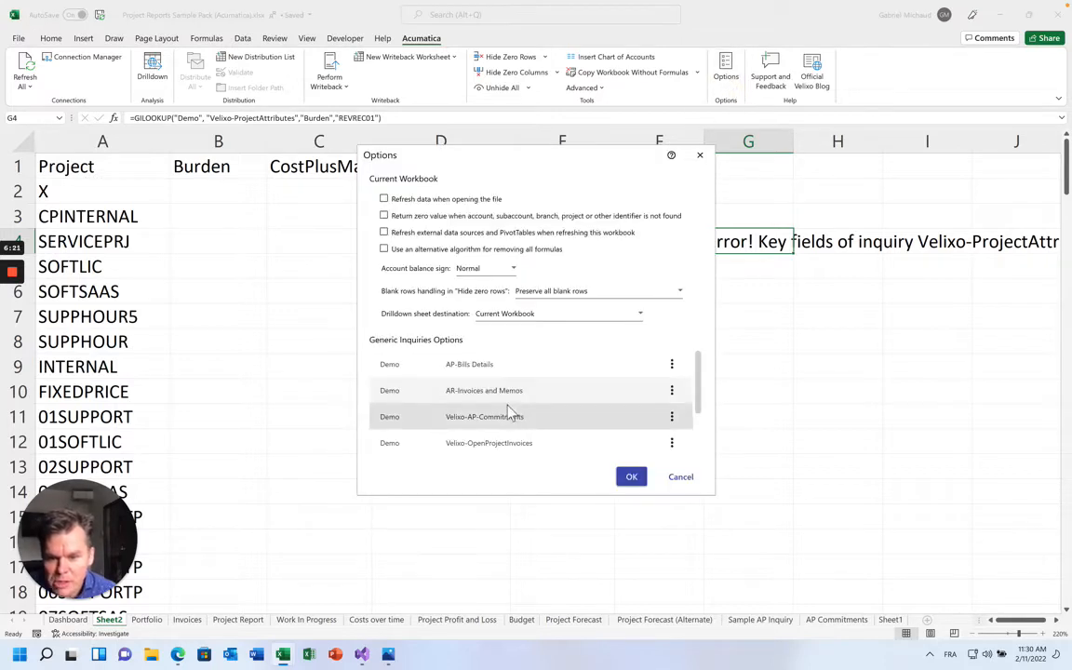
{"action": "left_click", "coordinate": [445, 444]}
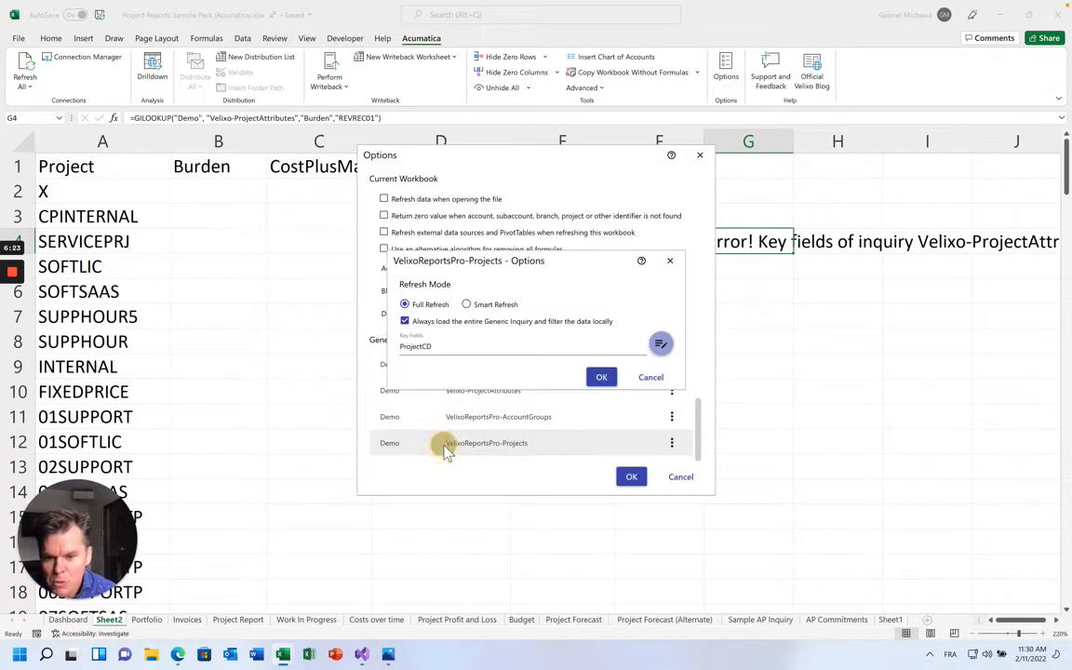
{"action": "left_click", "coordinate": [661, 344]}
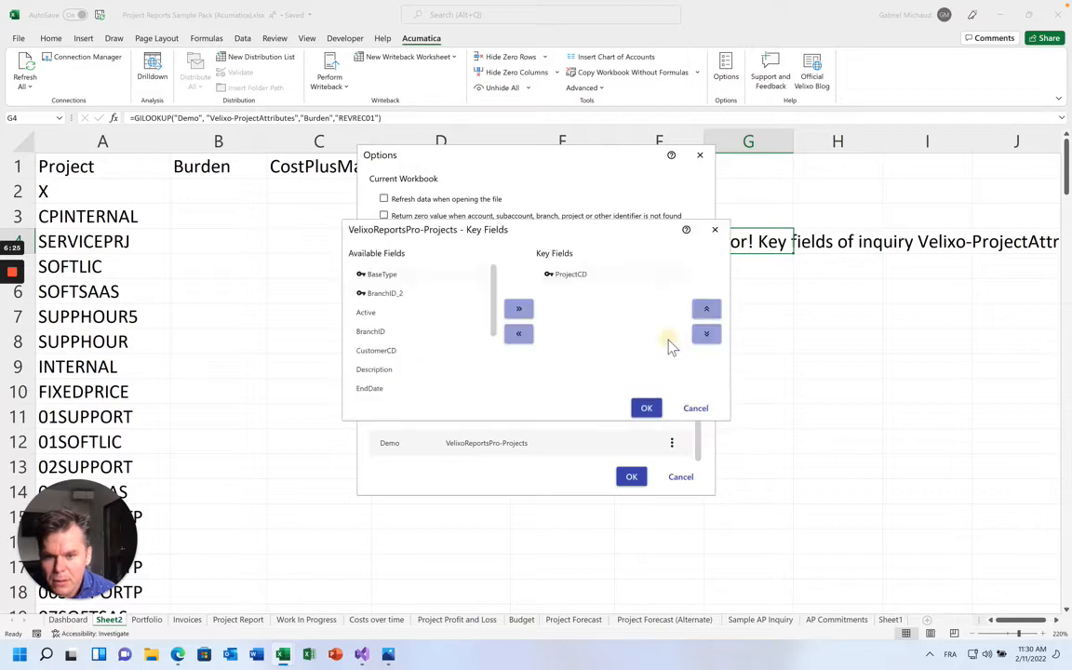
{"action": "left_click", "coordinate": [568, 277]}
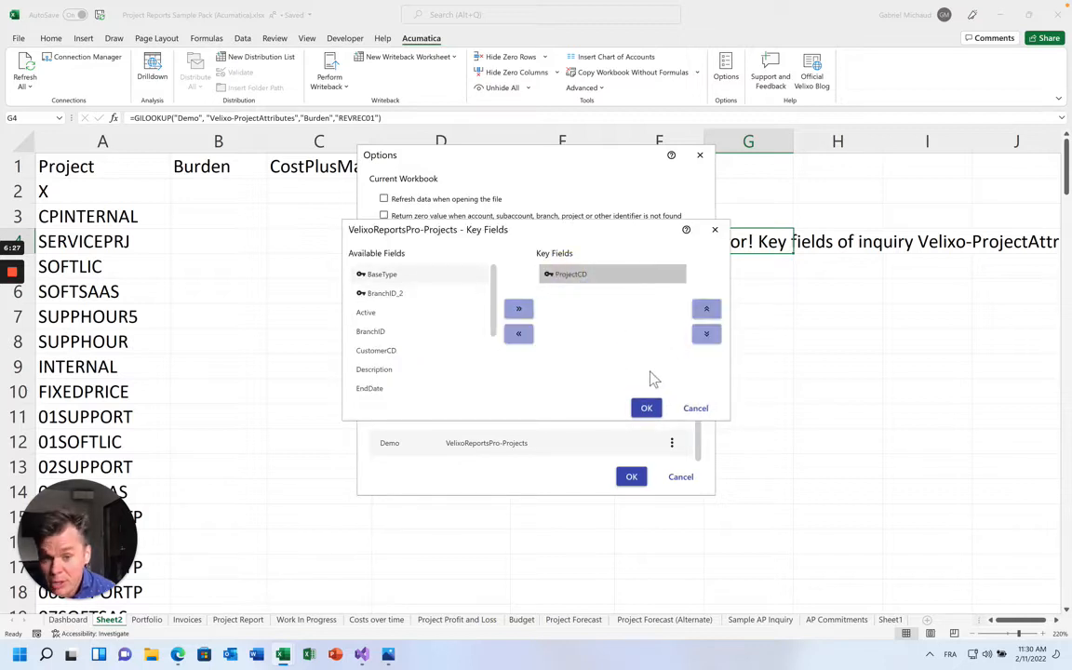
{"action": "left_click", "coordinate": [695, 409]}
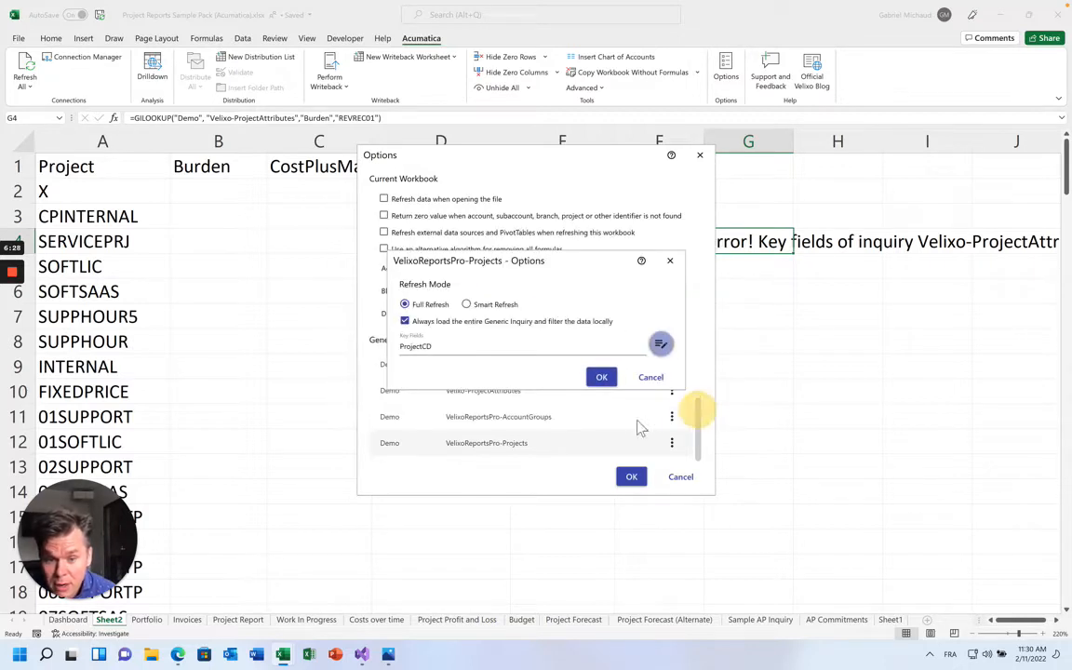
{"action": "left_click", "coordinate": [604, 379]}
Set Project as Velixo-ProjectAttributes' key field and apply, so G4 returns 10
{"action": "left_click", "coordinate": [521, 390]}
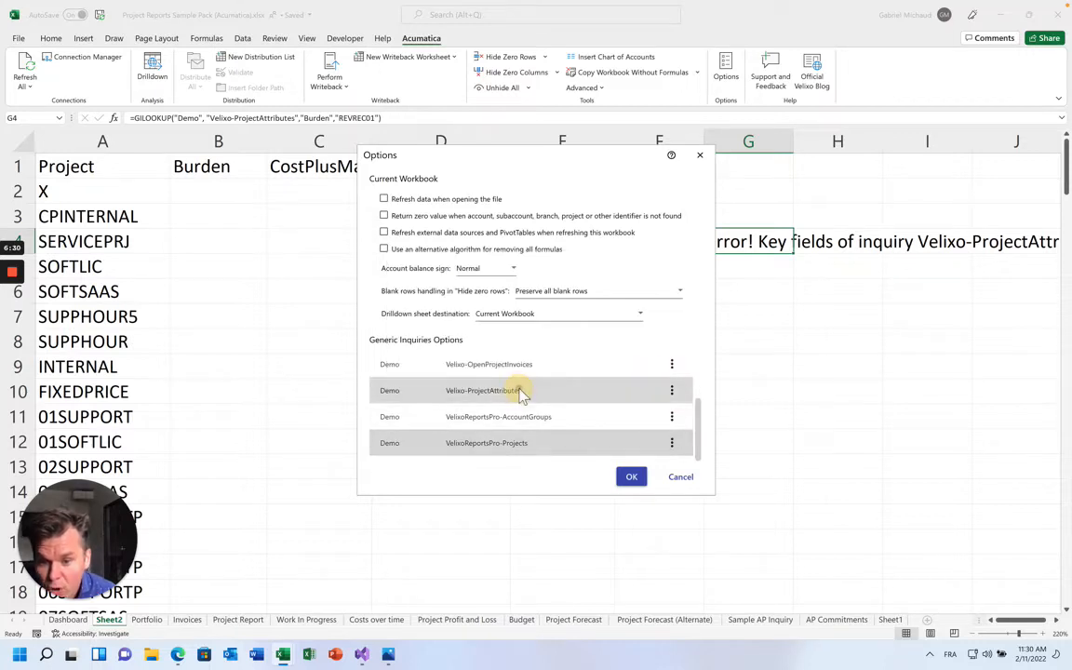
{"action": "double_click", "coordinate": [473, 383]}
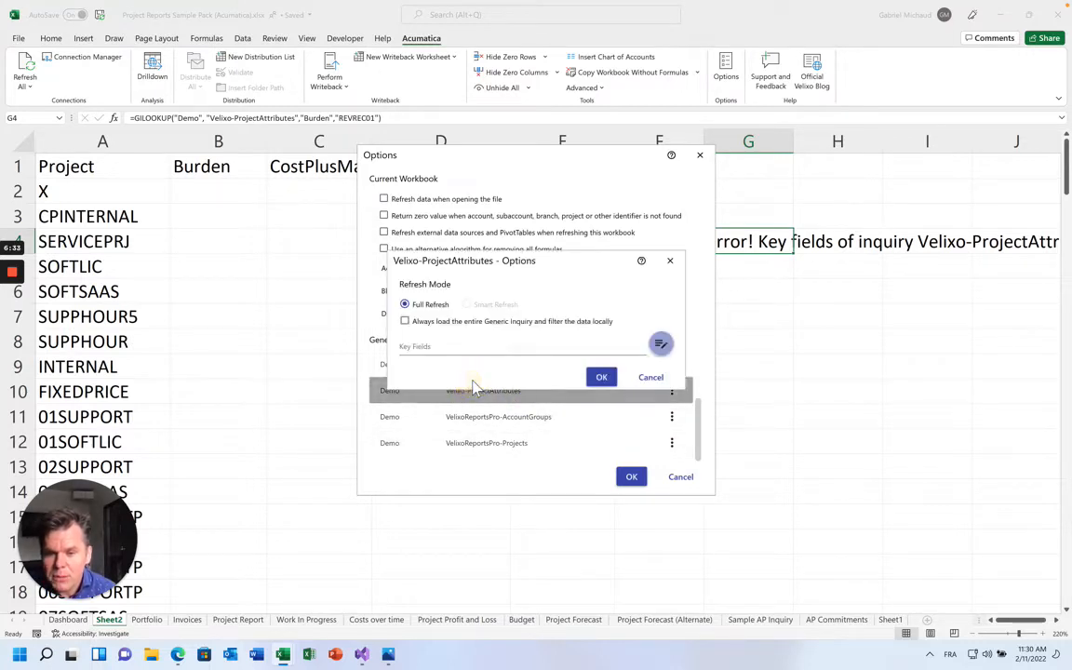
{"action": "left_click", "coordinate": [658, 342]}
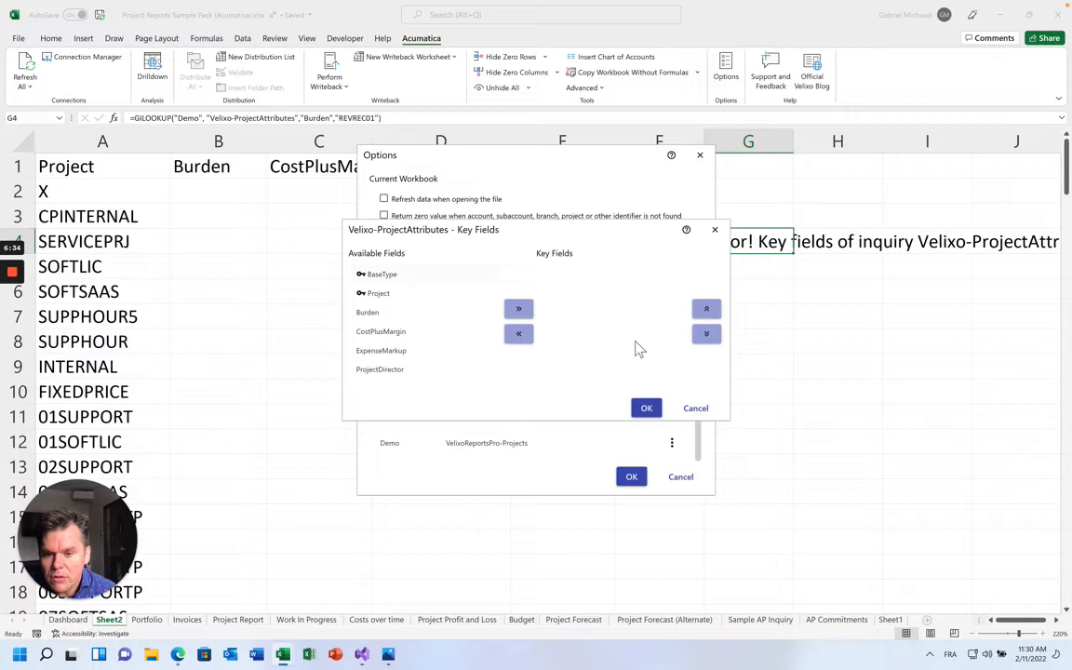
{"action": "double_click", "coordinate": [406, 293]}
{"action": "left_click", "coordinate": [645, 407]}
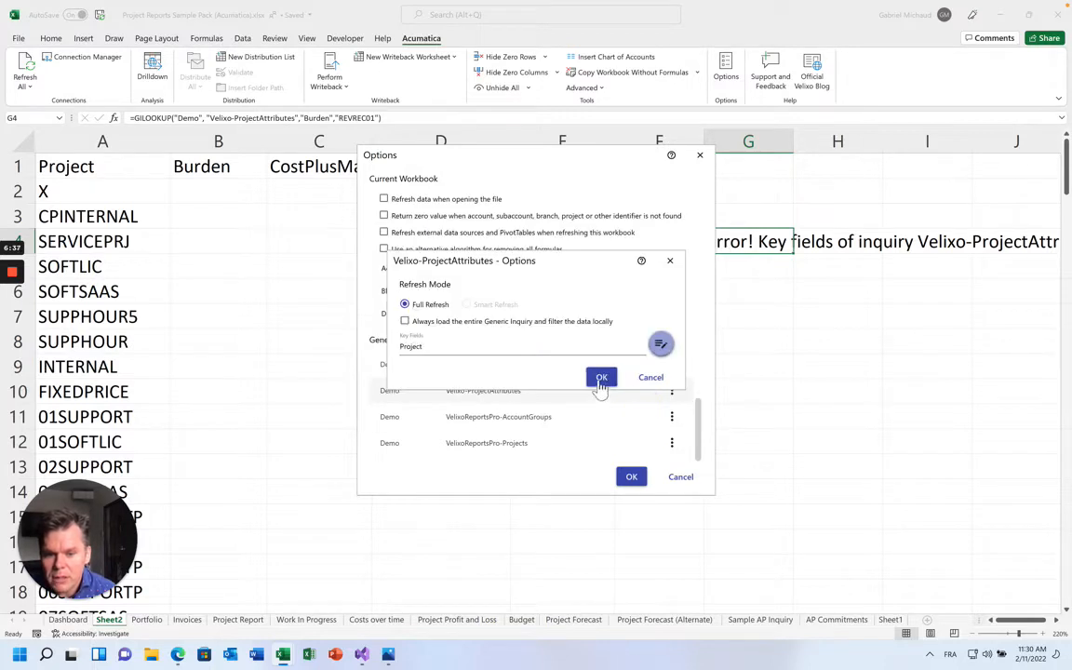
{"action": "left_click", "coordinate": [600, 384]}
{"action": "left_click", "coordinate": [630, 477]}
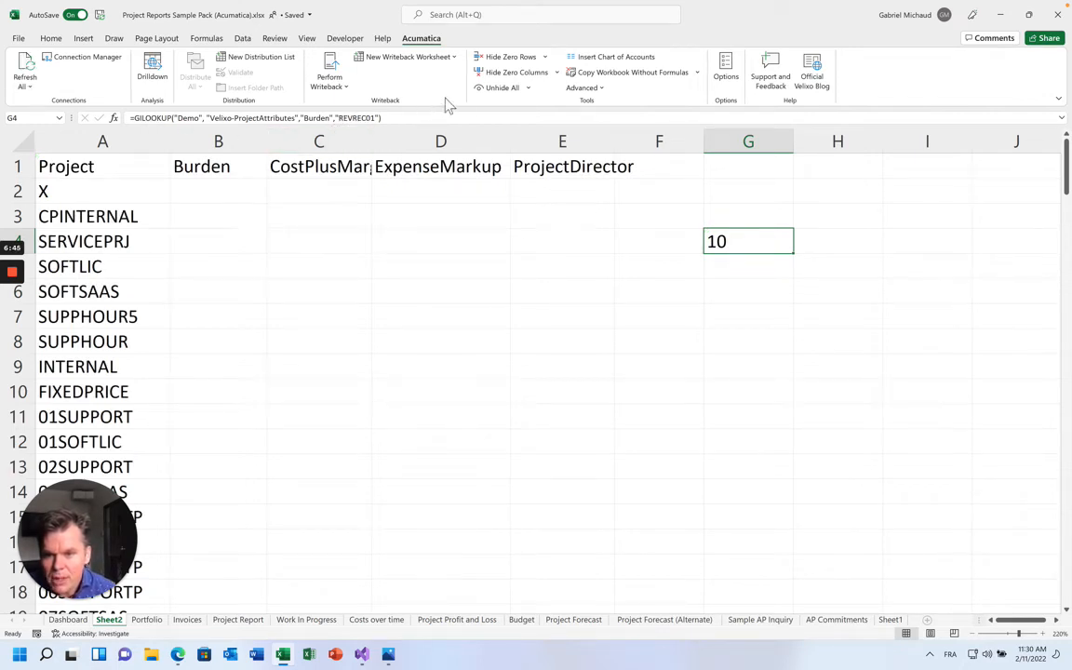
{"action": "left_click_drag", "start_coordinate": [443, 118], "coordinate": [69, 112]}
{"action": "key", "text": "ctrl+c"}
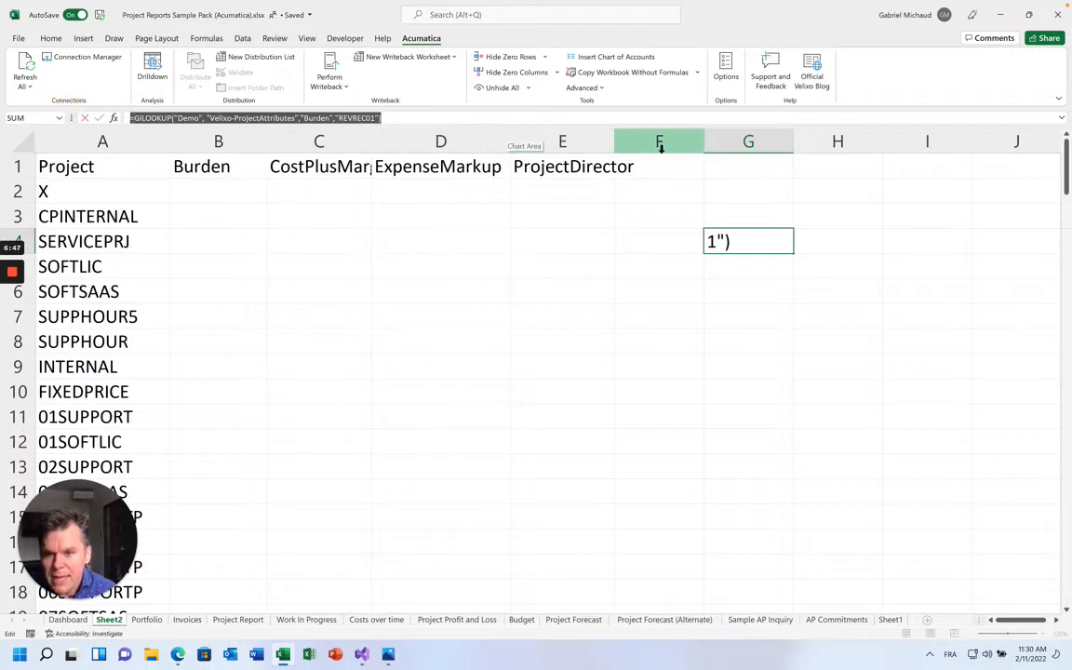
Delete the test column G and then Sheet2
{"action": "left_click", "coordinate": [749, 147]}
{"action": "right_click", "coordinate": [750, 147]}
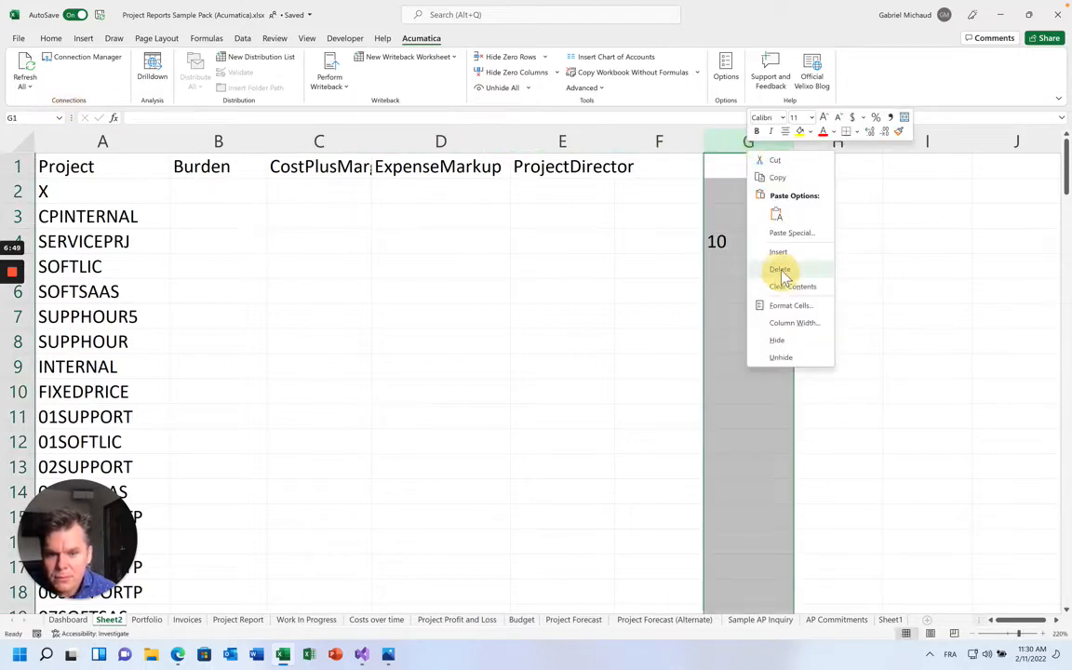
{"action": "left_click", "coordinate": [779, 269]}
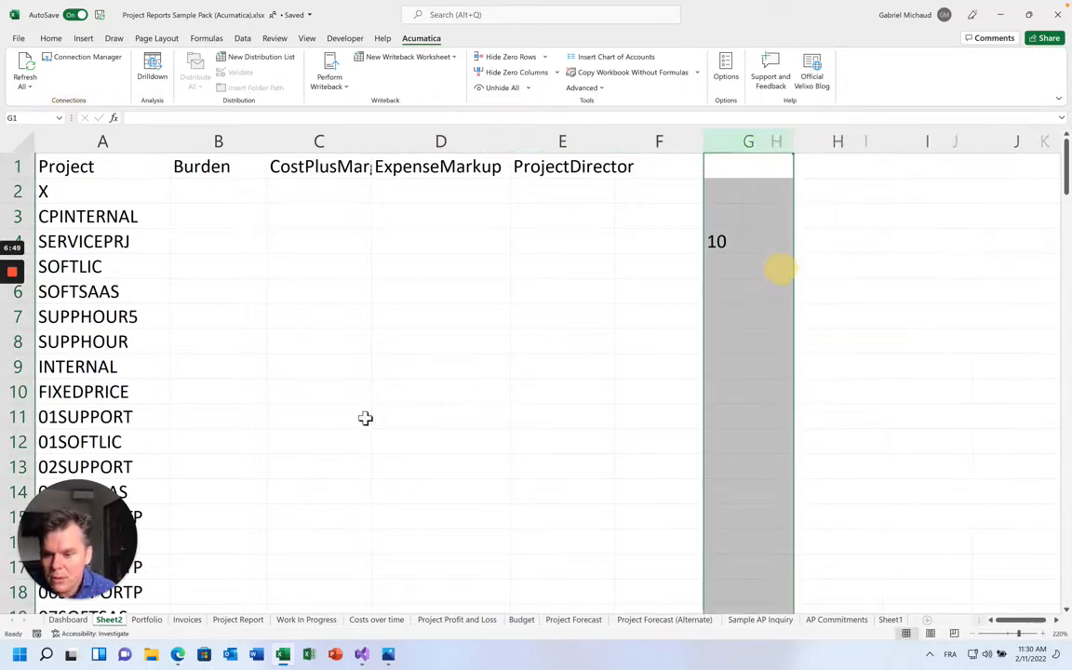
{"action": "right_click", "coordinate": [117, 624]}
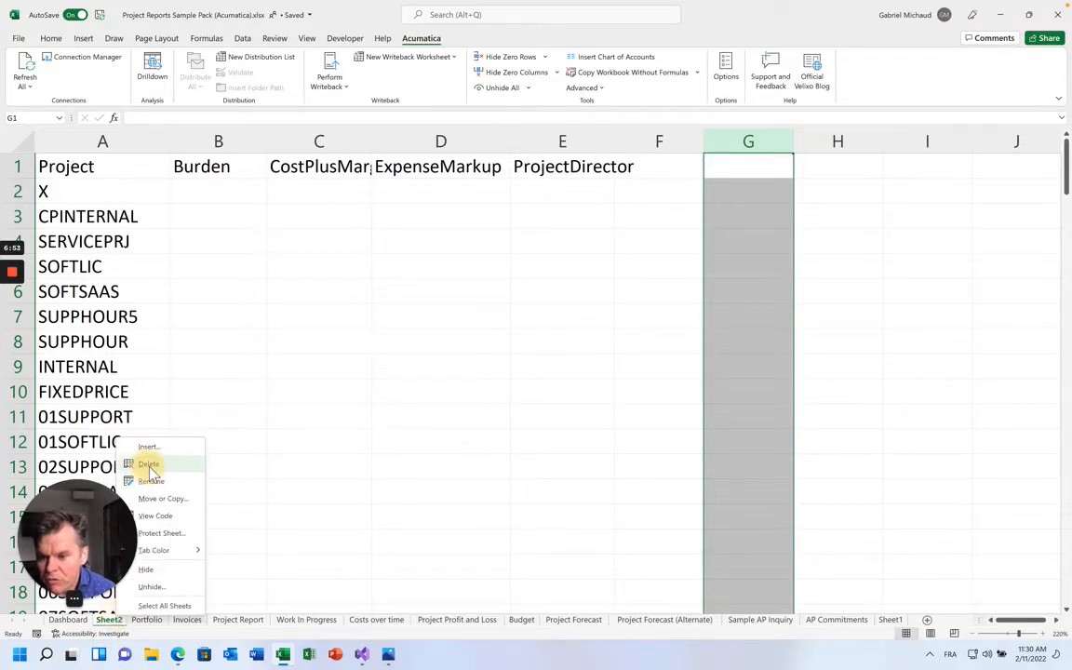
{"action": "left_click", "coordinate": [149, 466]}
{"action": "key", "text": "Return"}
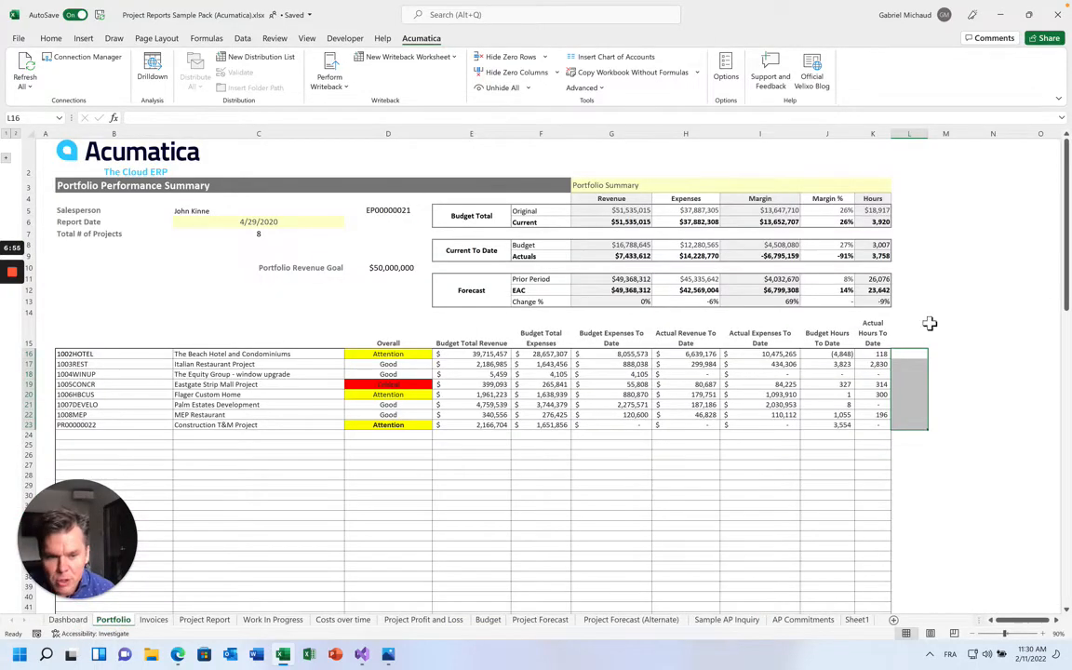
On Portfolio, add a Burden header in L15 and a GILOOKUP Burden formula keyed on B16
{"action": "left_click", "coordinate": [916, 337]}
{"action": "type", "text": "Burd"}
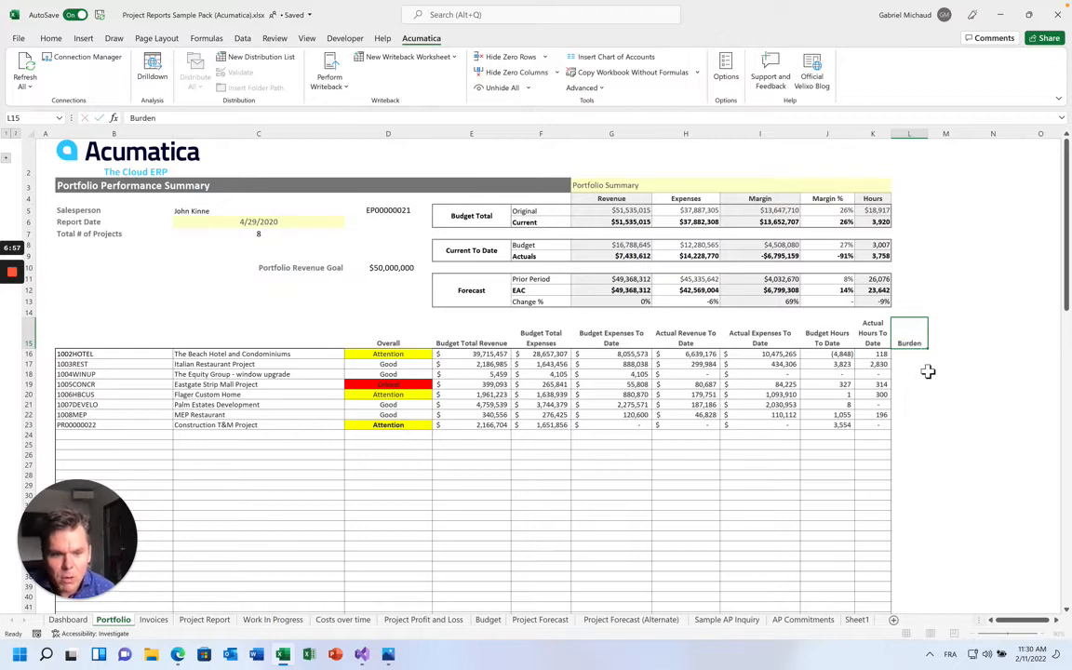
{"action": "type", "text": "en"}
{"action": "key", "text": "Return"}
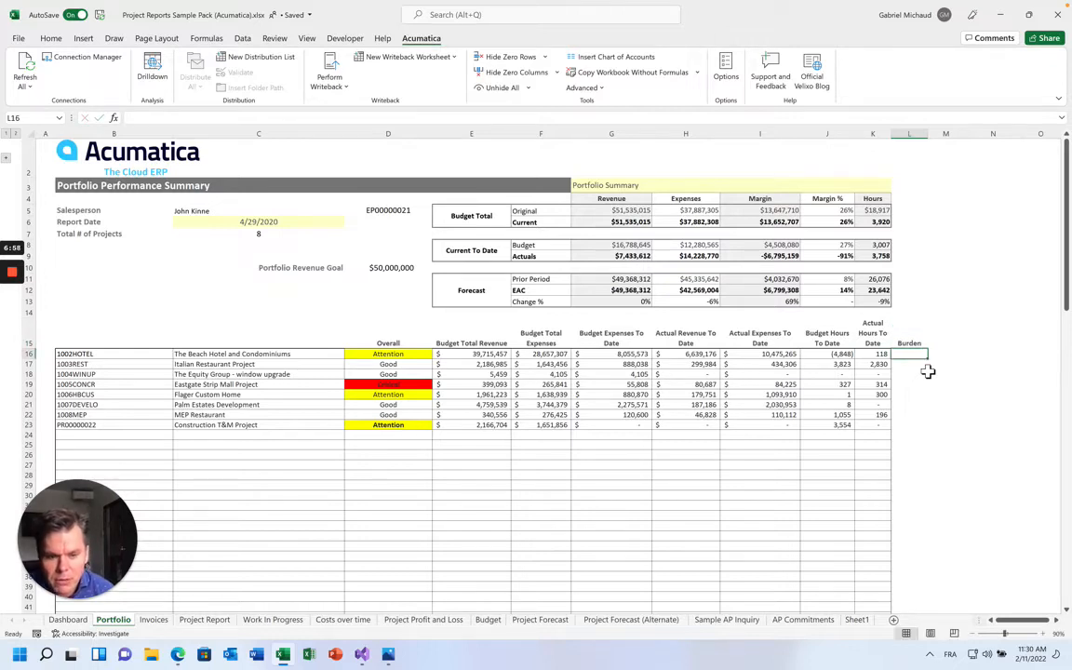
{"action": "left_click", "coordinate": [264, 120]}
{"action": "key", "text": "ctrl+v"}
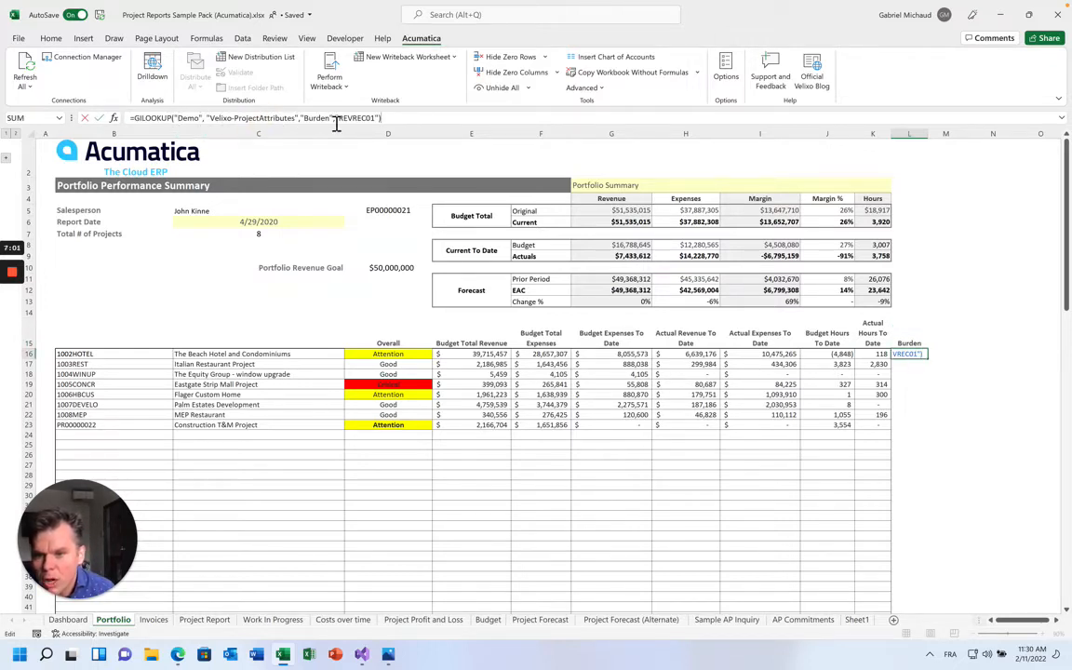
{"action": "left_click_drag", "start_coordinate": [337, 118], "coordinate": [376, 119]}
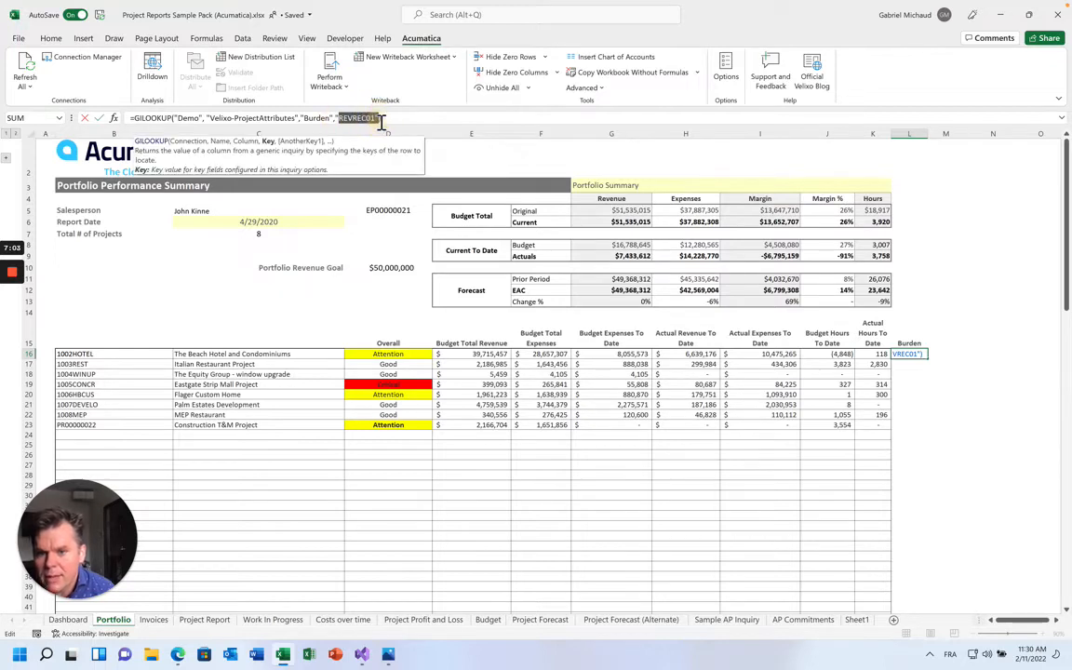
{"action": "key", "text": "Delete"}
{"action": "left_click", "coordinate": [124, 354]}
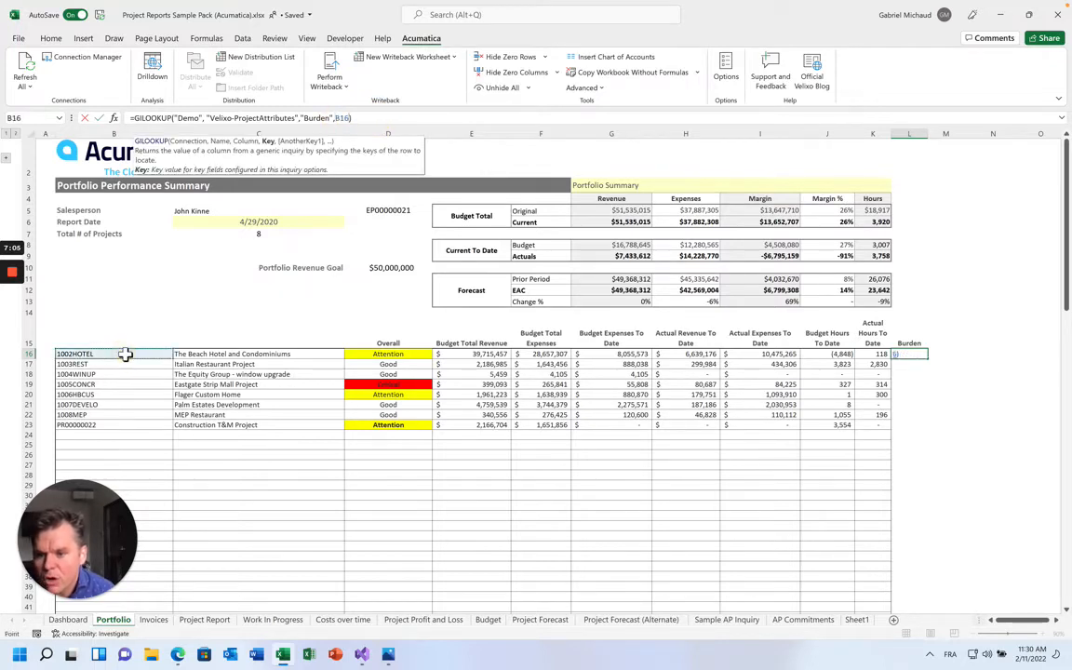
{"action": "key", "text": "ctrl+Return"}
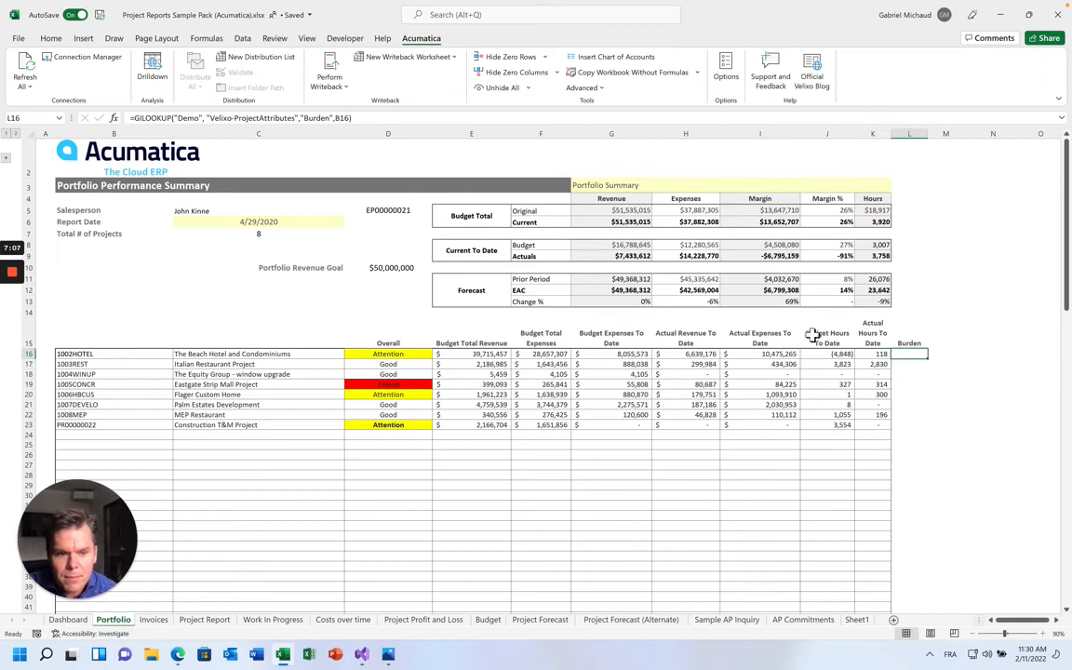
Fill the Burden formula down column L, check it, and switch to the Acumatica browser
{"action": "double_click", "coordinate": [930, 361]}
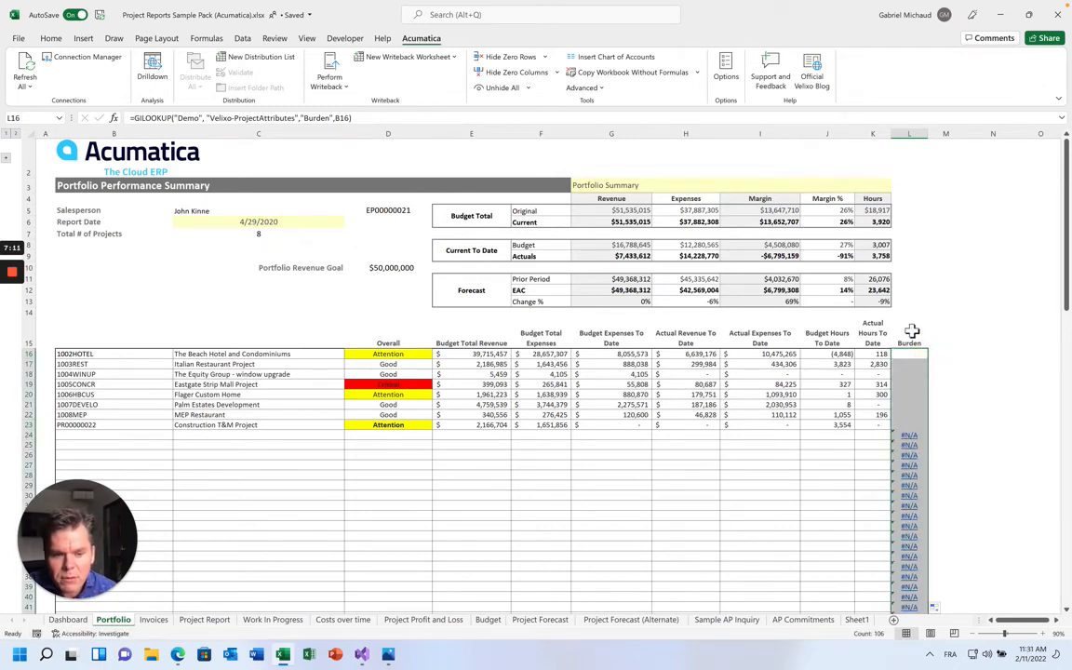
{"action": "left_click", "coordinate": [909, 355]}
{"action": "left_click", "coordinate": [114, 354]}
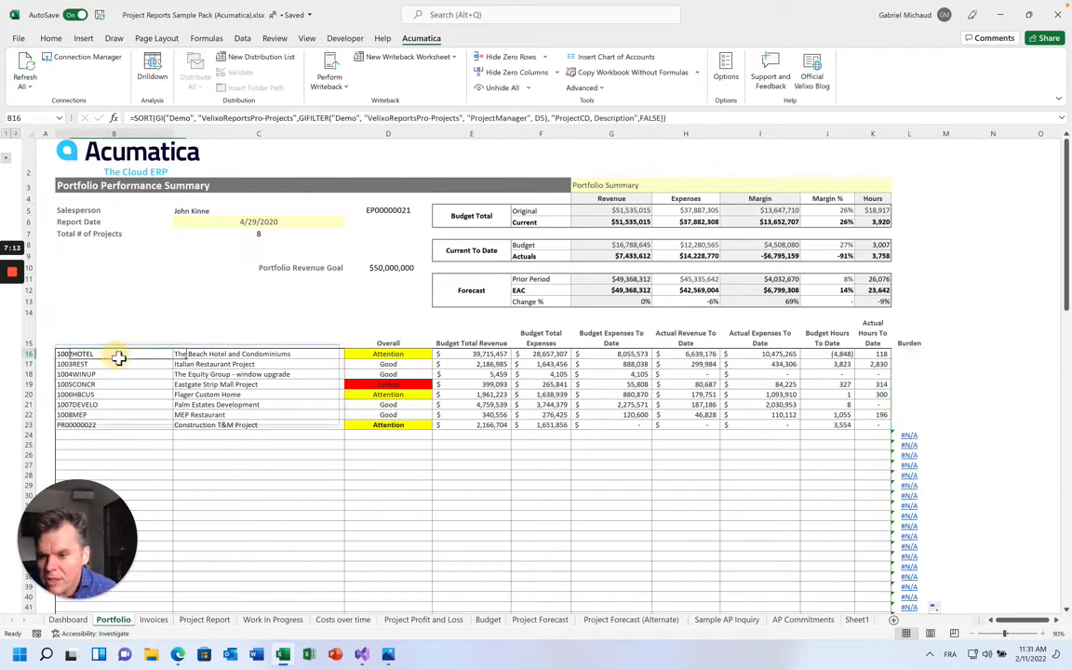
{"action": "left_click", "coordinate": [178, 654]}
{"action": "double_click", "coordinate": [785, 20]}
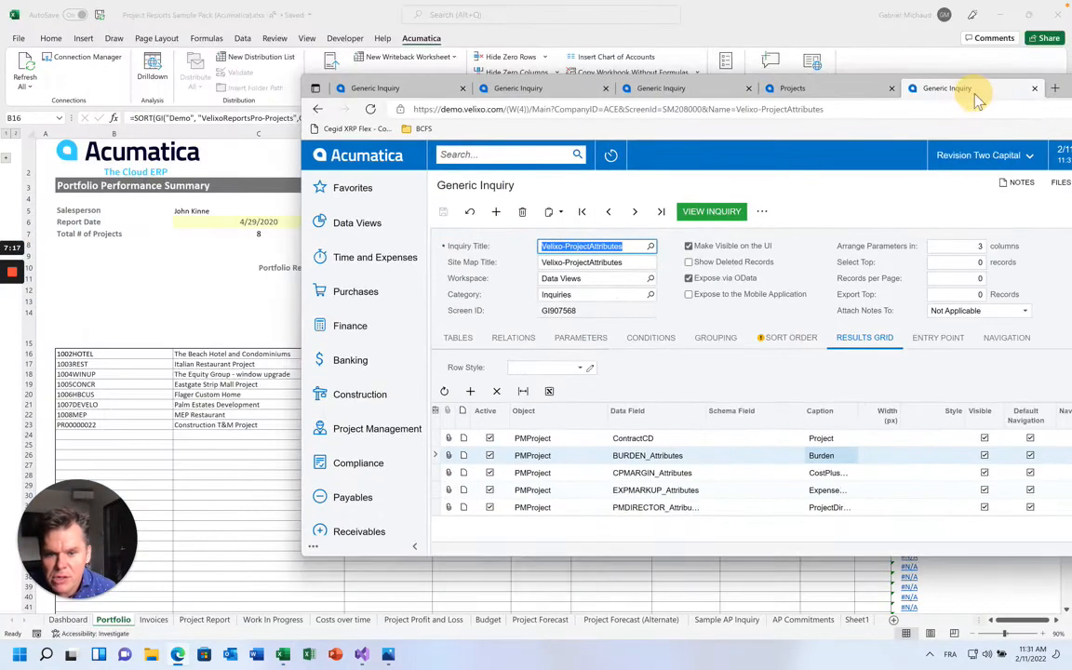
Filter Construction Projects to 1002HOTEL and set its Project Burden Percentage to 5%
{"action": "left_click", "coordinate": [368, 398]}
{"action": "left_click", "coordinate": [482, 438]}
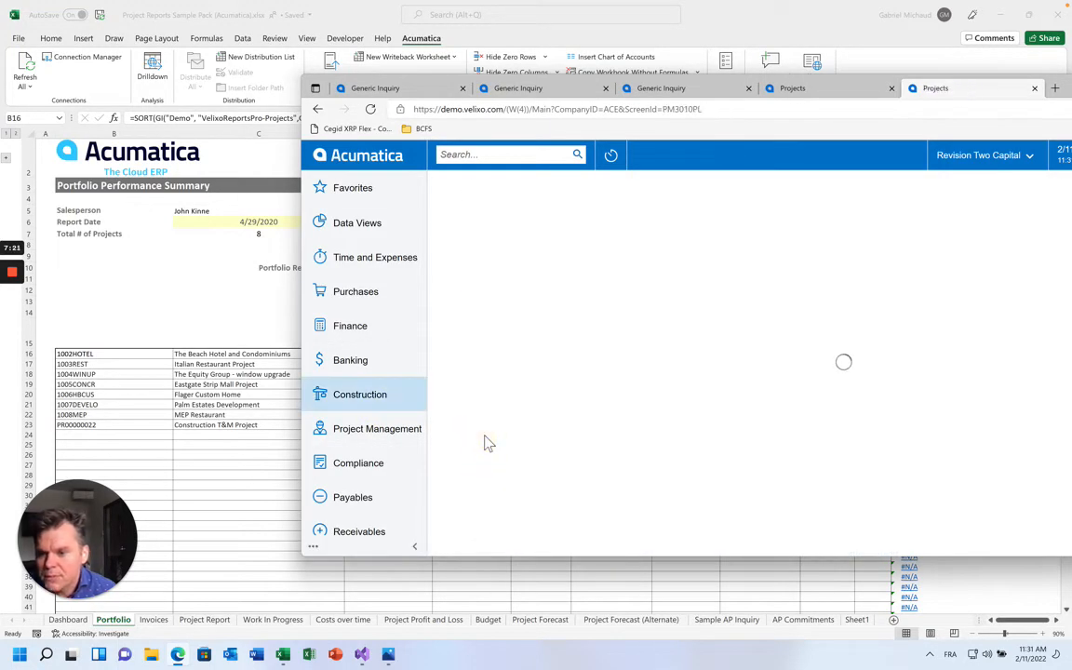
{"action": "left_click", "coordinate": [512, 298]}
{"action": "type", "text": "10"}
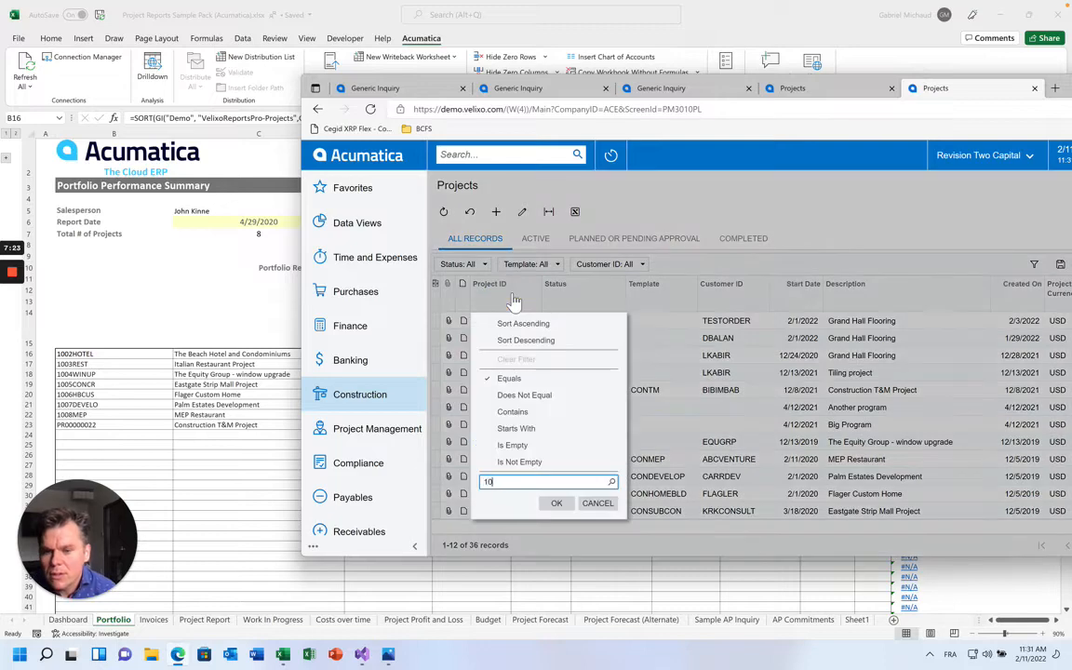
{"action": "type", "text": "02HOTEL"}
{"action": "key", "text": "Return"}
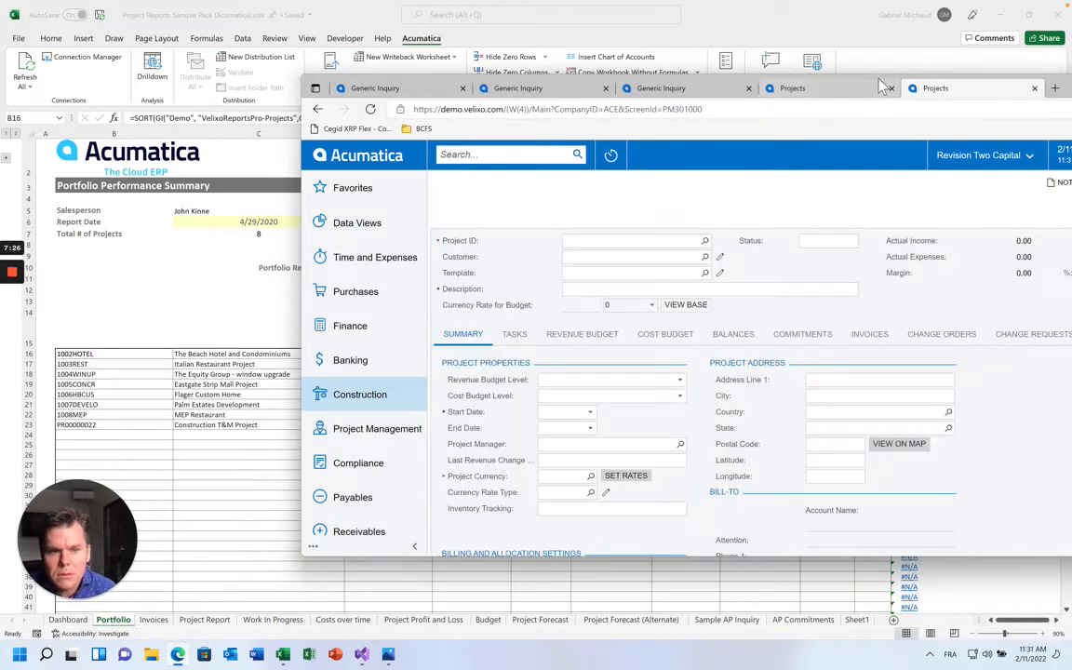
{"action": "left_click_drag", "start_coordinate": [878, 78], "coordinate": [708, 70]}
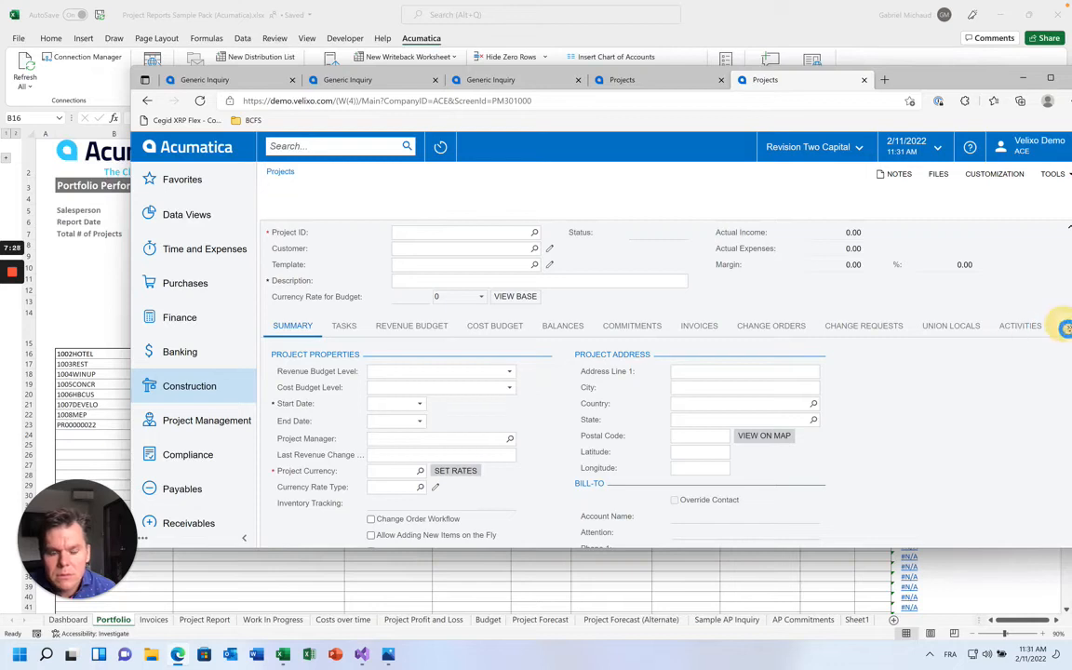
{"action": "left_click", "coordinate": [1066, 330]}
{"action": "left_click", "coordinate": [1020, 397]}
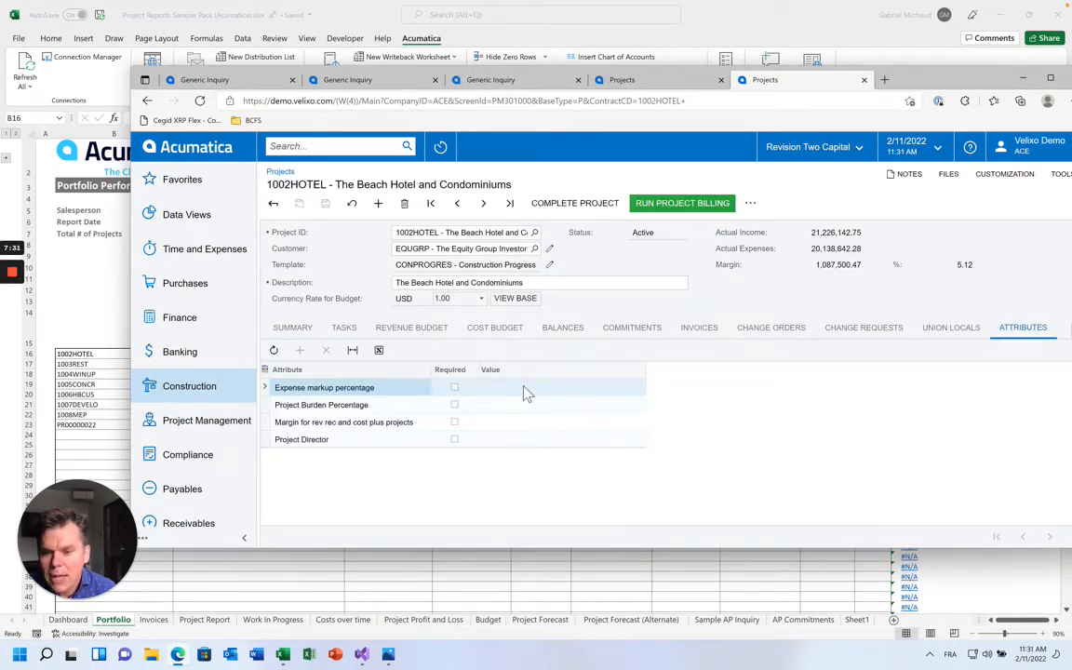
{"action": "left_click", "coordinate": [503, 408]}
{"action": "type", "text": "5"}
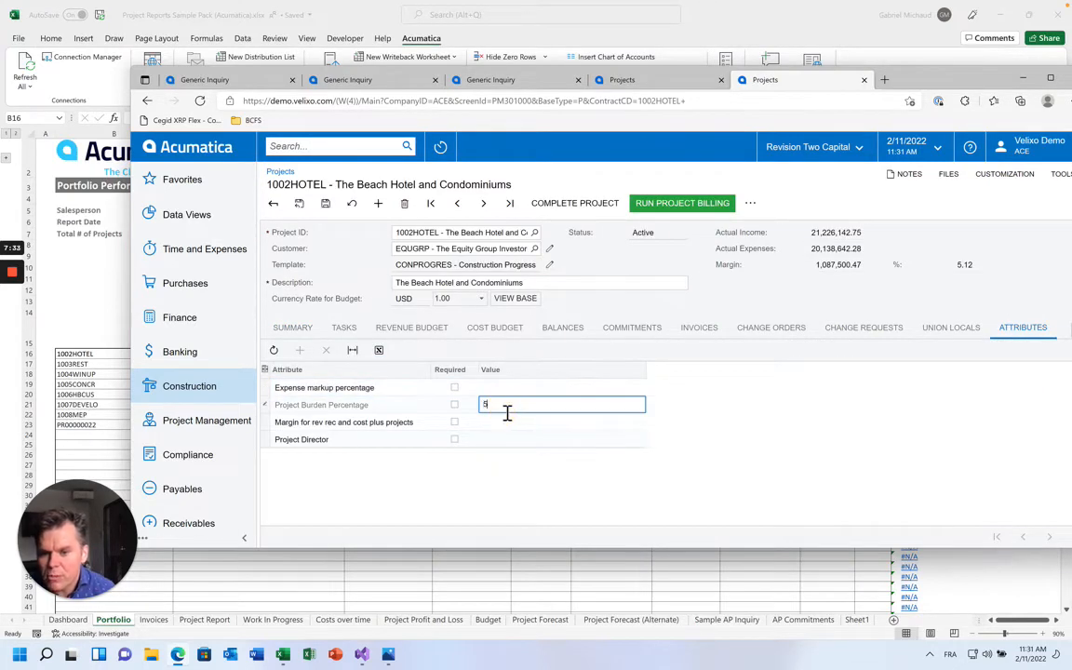
{"action": "type", "text": "%"}
{"action": "key", "text": "Return"}
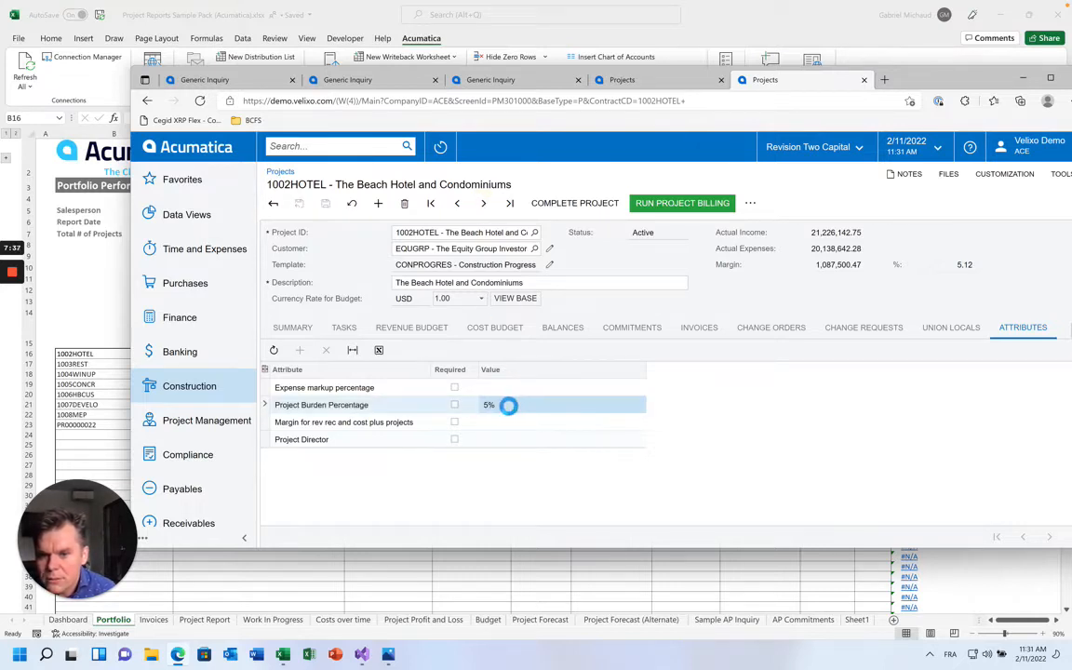
Set 1003REST's burden to 10%, save 1004WINUP at 5%, and return to Excel
{"action": "left_click", "coordinate": [503, 407]}
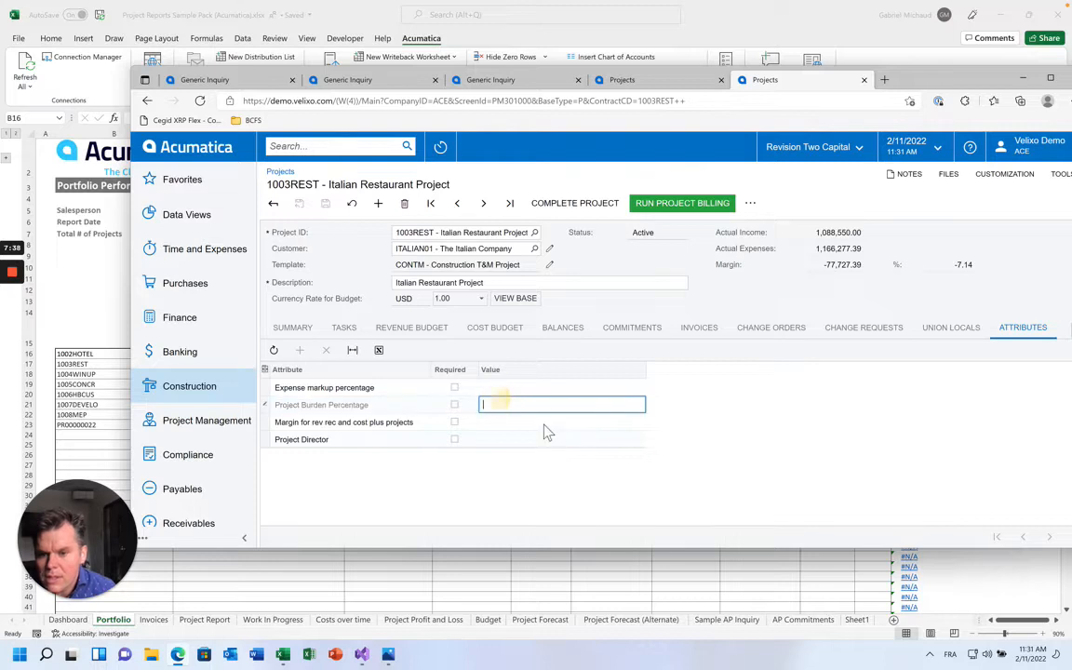
{"action": "type", "text": "10%"}
{"action": "key", "text": "Return"}
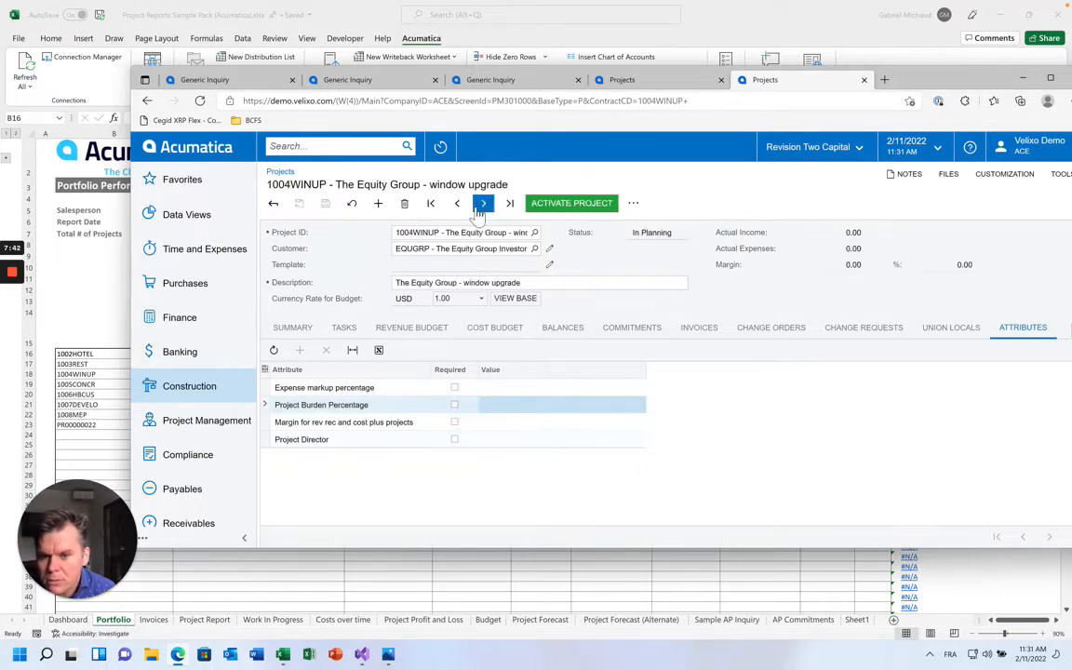
{"action": "left_click", "coordinate": [495, 406]}
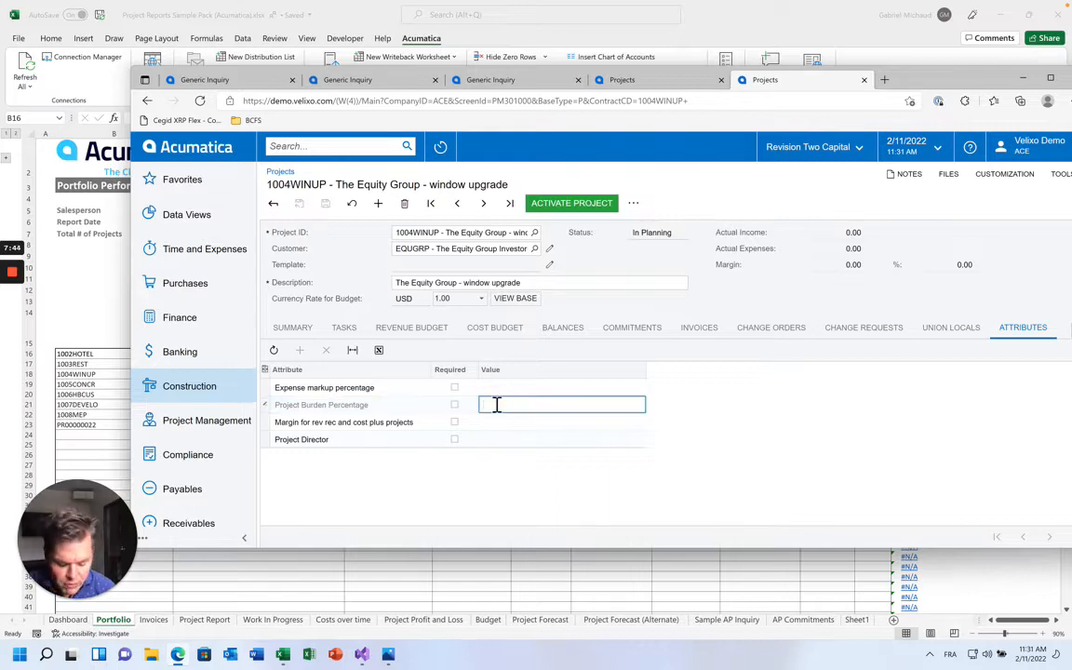
{"action": "key", "text": "ctrl+s"}
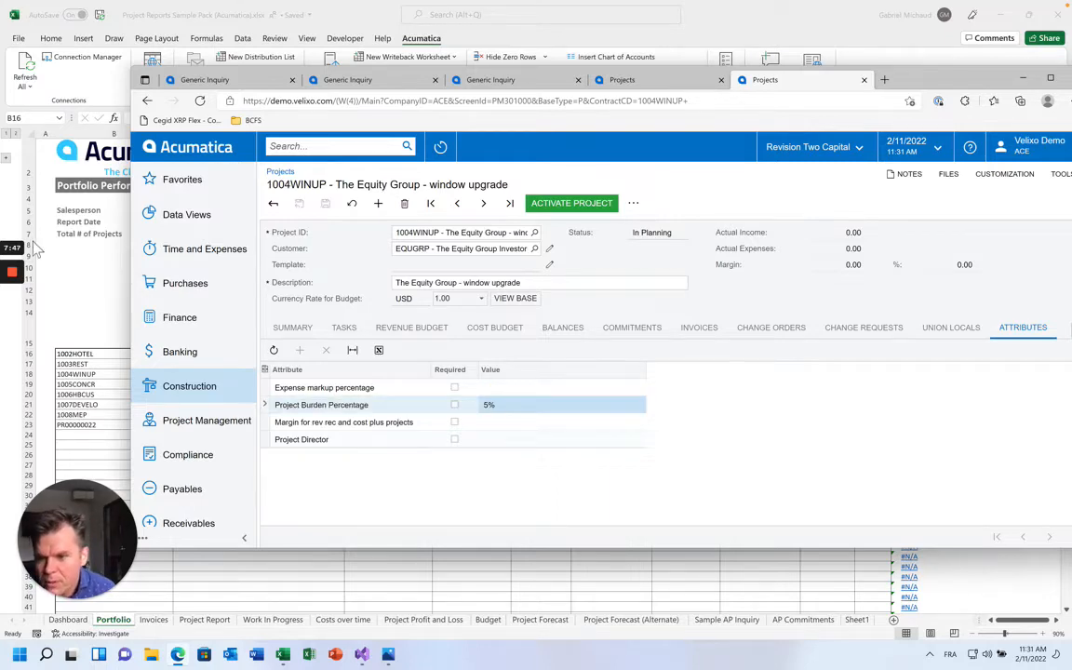
{"action": "left_click", "coordinate": [36, 247]}
{"action": "left_click", "coordinate": [153, 210]}
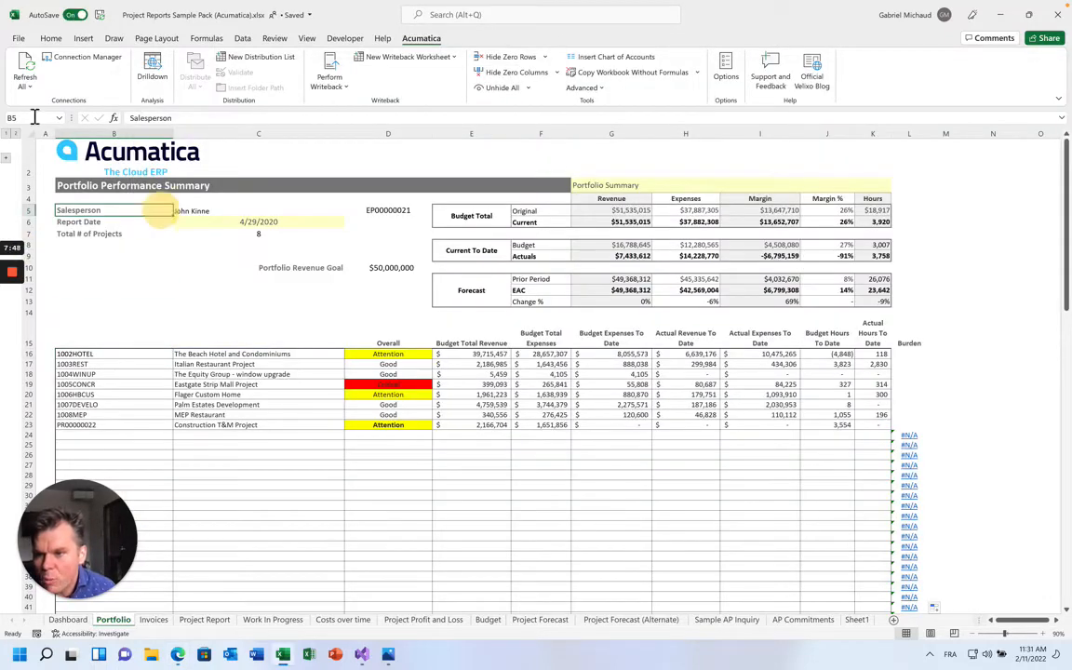
Refresh all Acumatica data and verify Burden shows 5%, 10% and 5% in L16:L18
{"action": "left_click", "coordinate": [29, 71]}
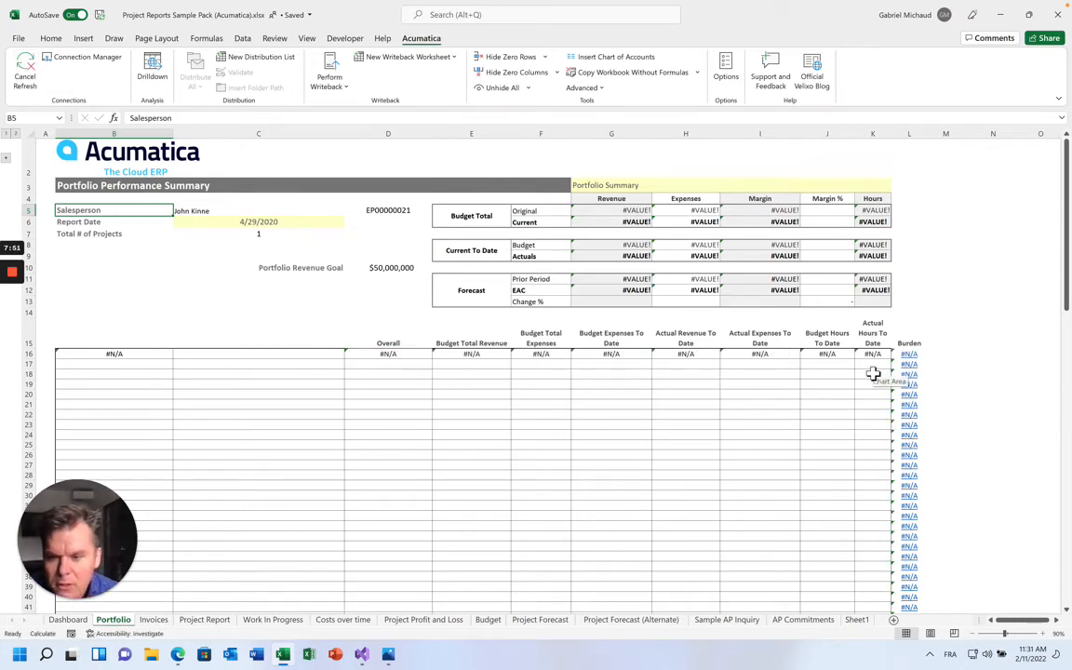
{"action": "left_click", "coordinate": [933, 339]}
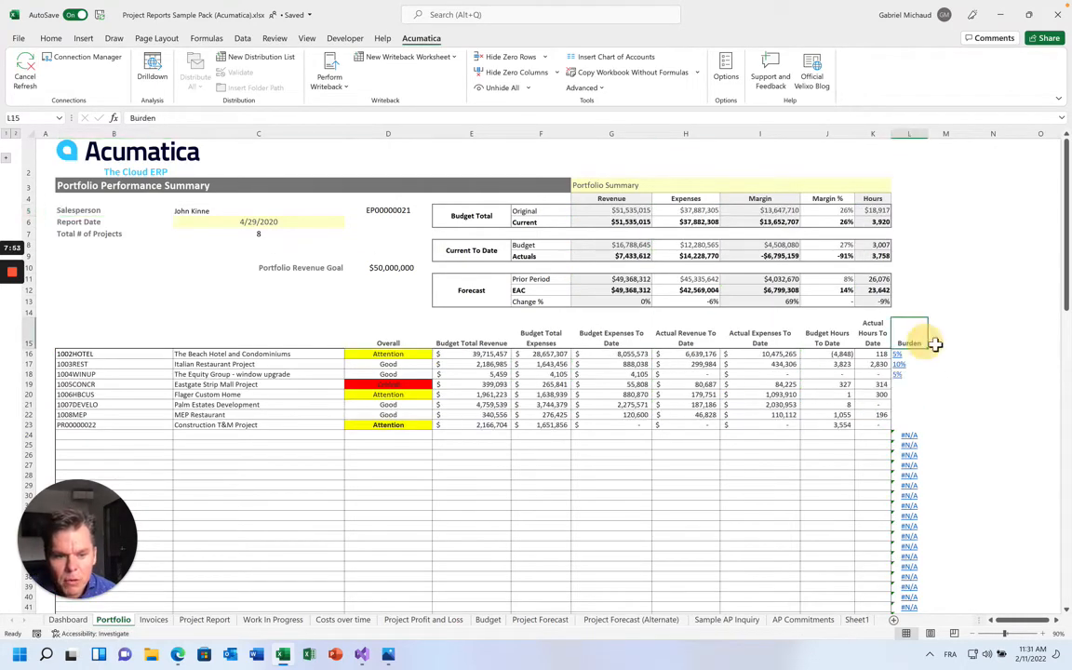
{"action": "key", "text": "Down"}
{"action": "key", "text": "Down"}
{"action": "key", "text": "Down"}
{"action": "key", "text": "Up"}
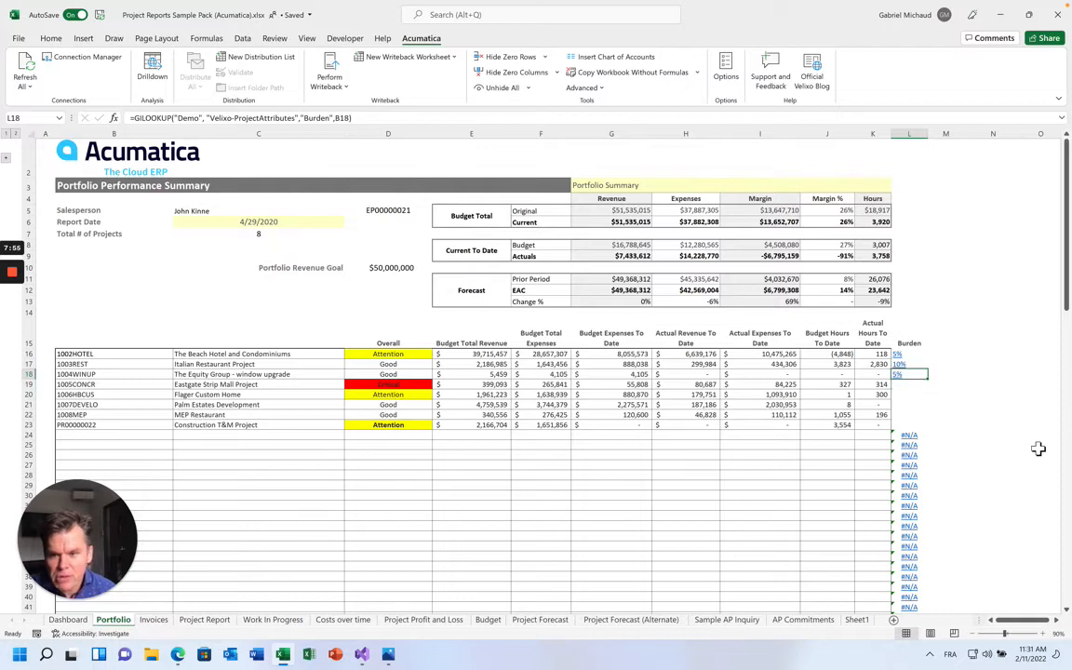
{"action": "key", "text": "Up"}
{"action": "key", "text": "Up"}
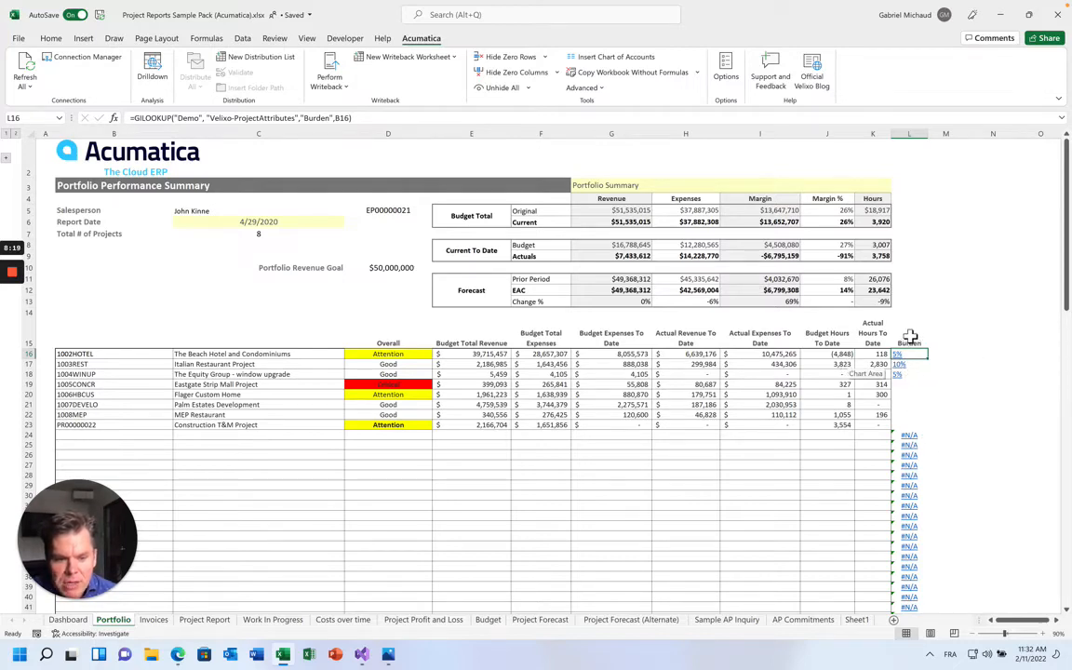
{"action": "scroll", "coordinate": [911, 456], "scroll_direction": "down", "scroll_amount": 9}
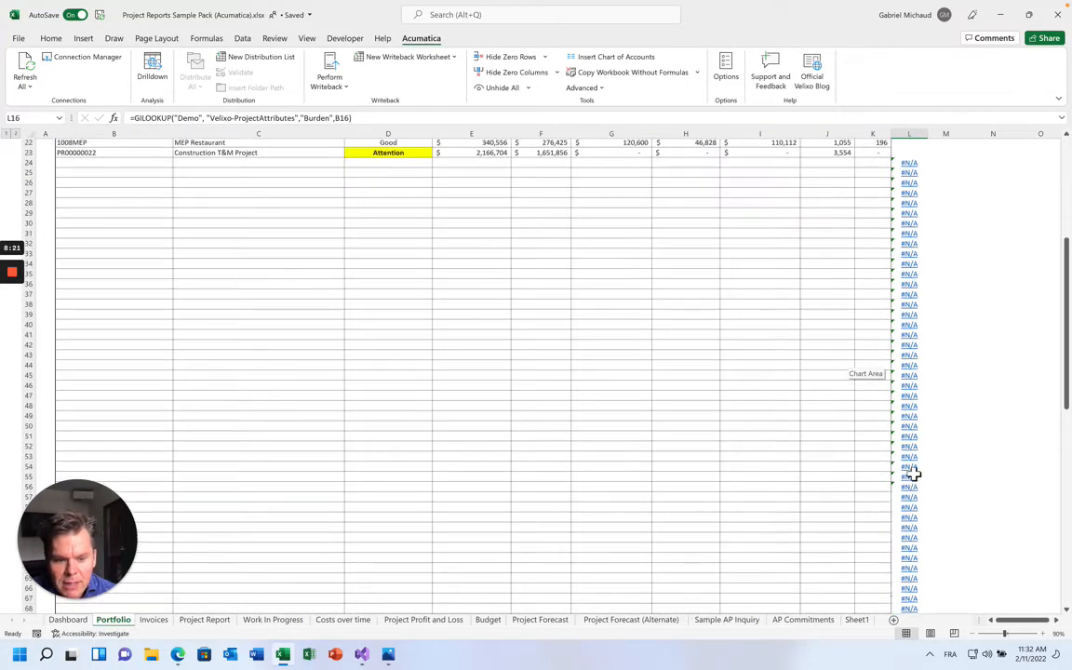
{"action": "scroll", "coordinate": [915, 475], "scroll_direction": "up", "scroll_amount": 9}
{"action": "scroll", "coordinate": [913, 475], "scroll_direction": "down", "scroll_amount": 15}
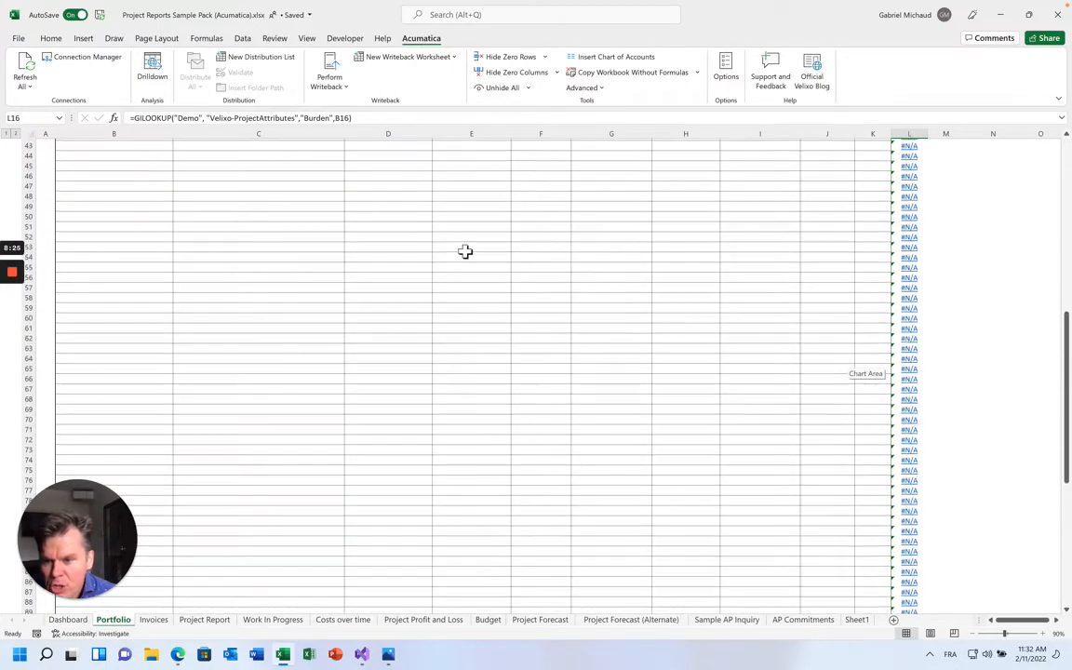
{"action": "scroll", "coordinate": [153, 280], "scroll_direction": "up", "scroll_amount": 15}
{"action": "scroll", "coordinate": [143, 330], "scroll_direction": "down", "scroll_amount": 18}
{"action": "scroll", "coordinate": [143, 330], "scroll_direction": "up", "scroll_amount": 18}
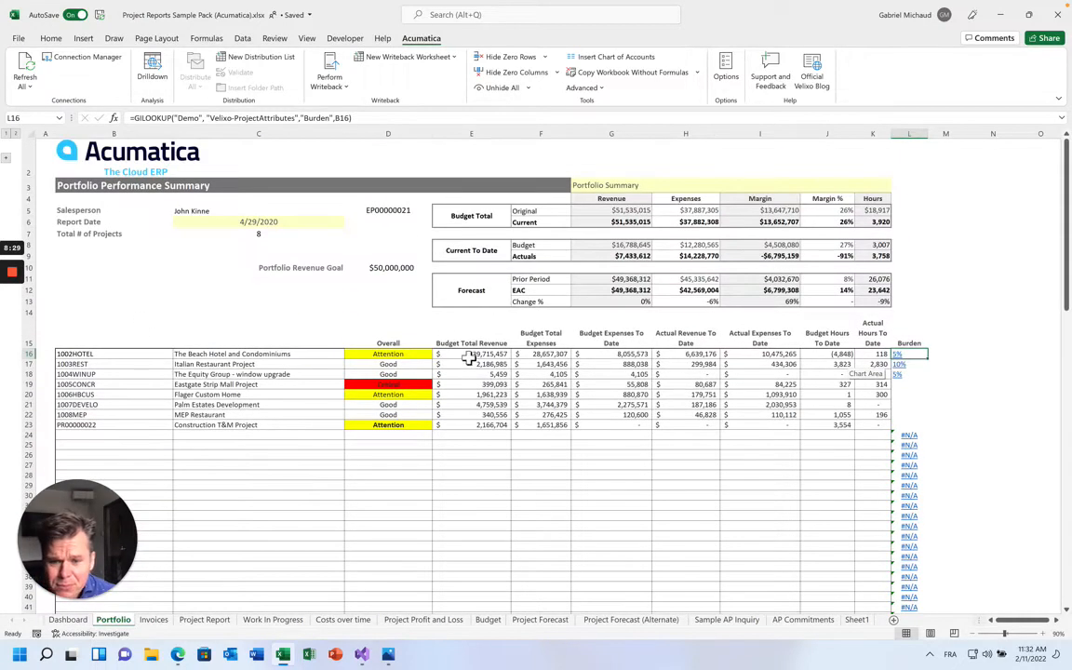
Wrap L16's Burden lookup in IF(B16<>"",…,"") and fill it down column L
{"action": "left_click", "coordinate": [456, 354]}
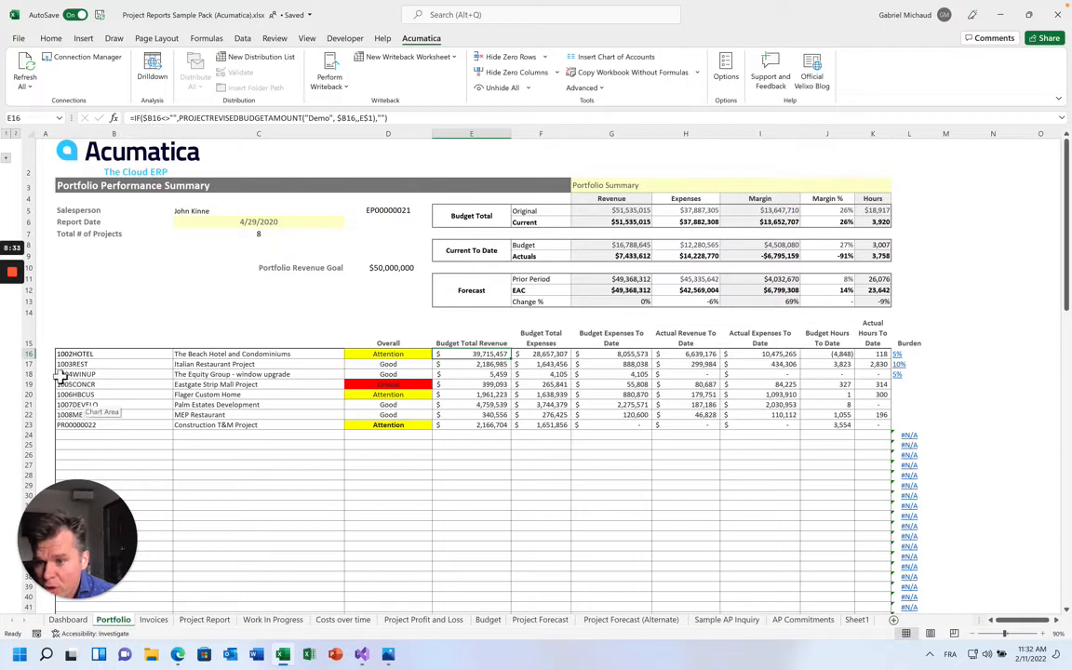
{"action": "left_click", "coordinate": [912, 354]}
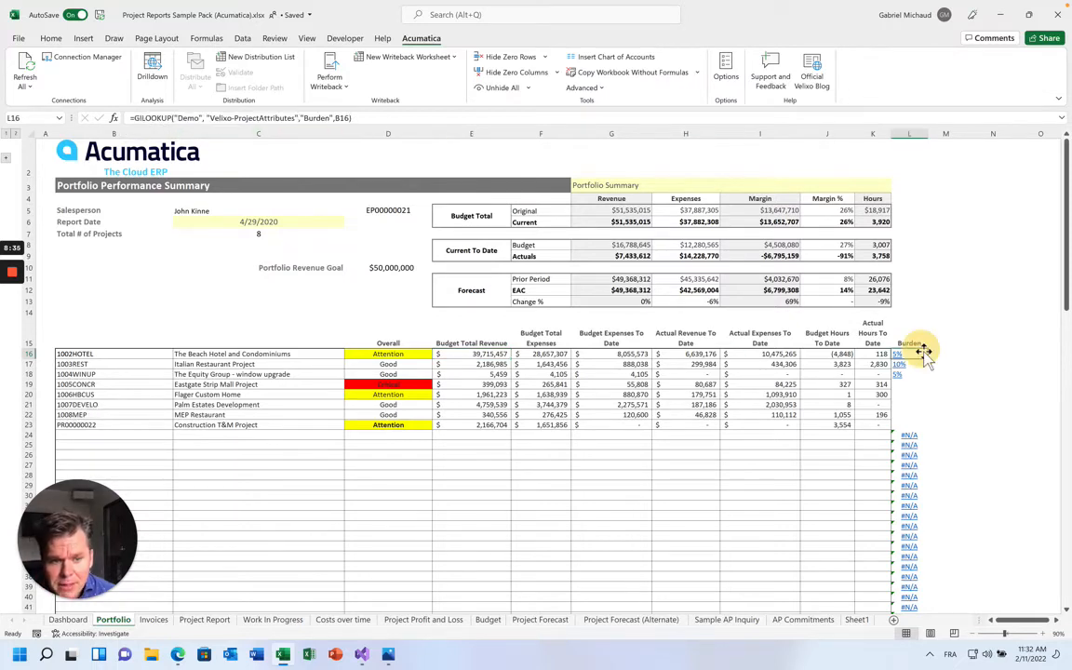
{"action": "left_click", "coordinate": [135, 121]}
{"action": "type", "text": "IF("}
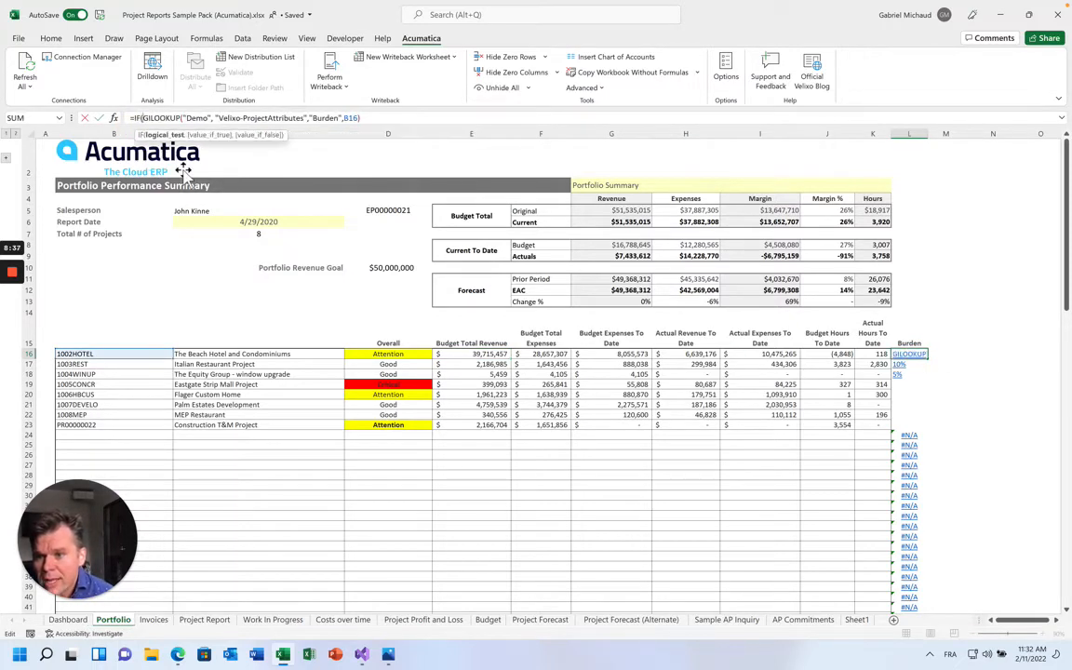
{"action": "type", "text": "B16"}
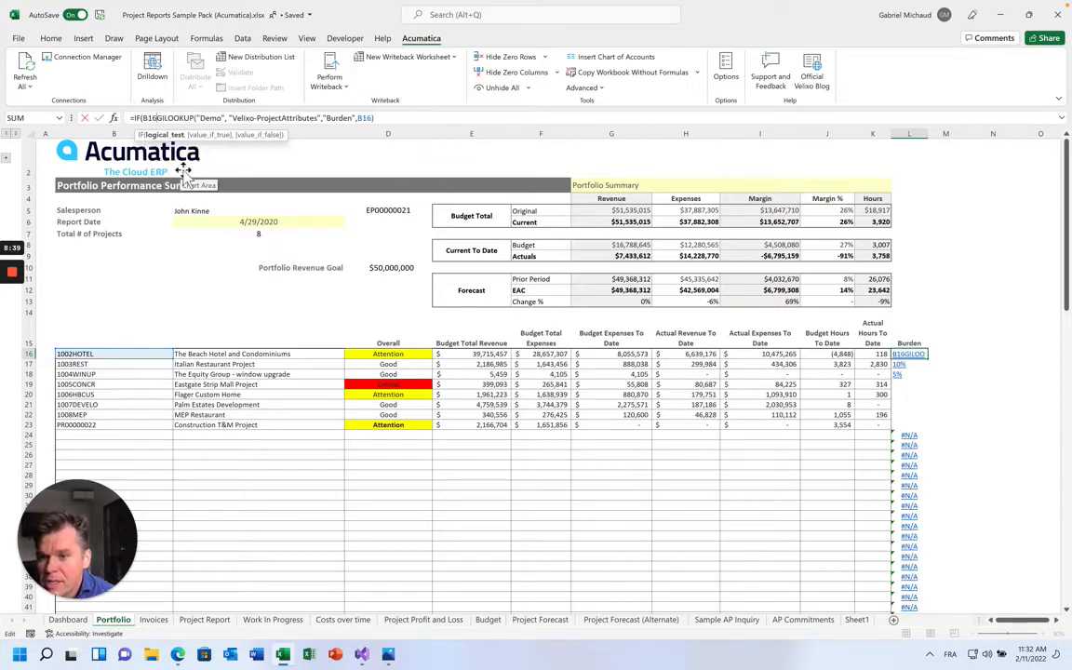
{"action": "type", "text": "<>\"\","}
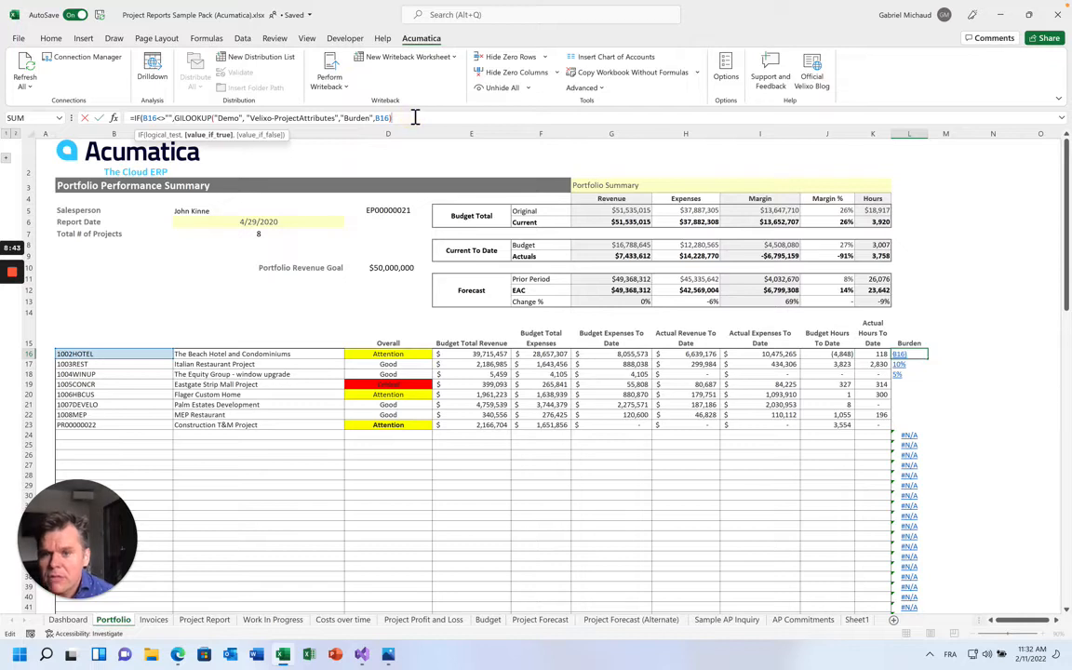
{"action": "type", "text": ",\"\")"}
{"action": "key", "text": "Return"}
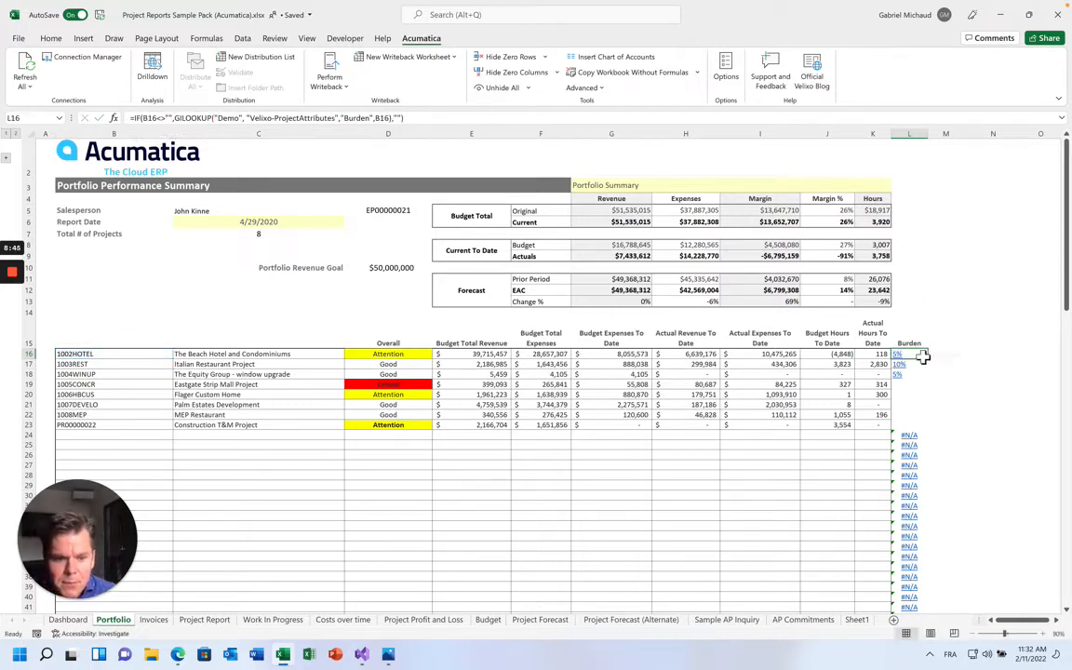
{"action": "double_click", "coordinate": [930, 363]}
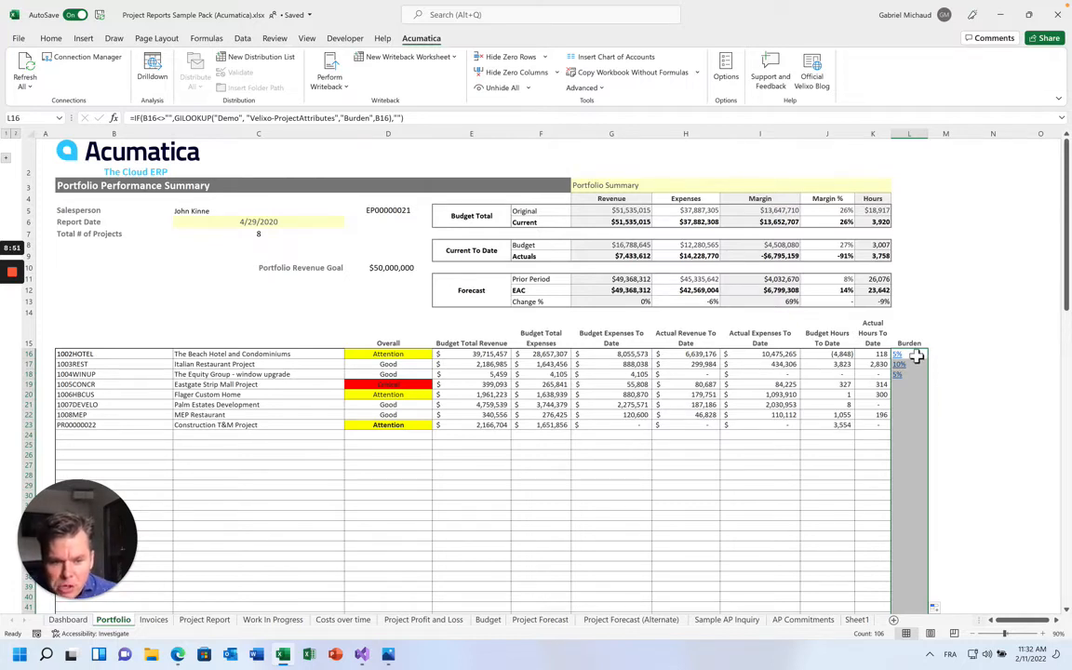
Strip the IF condition from the first project's Burden formula, leaving a plain lookup
{"action": "left_click", "coordinate": [911, 354]}
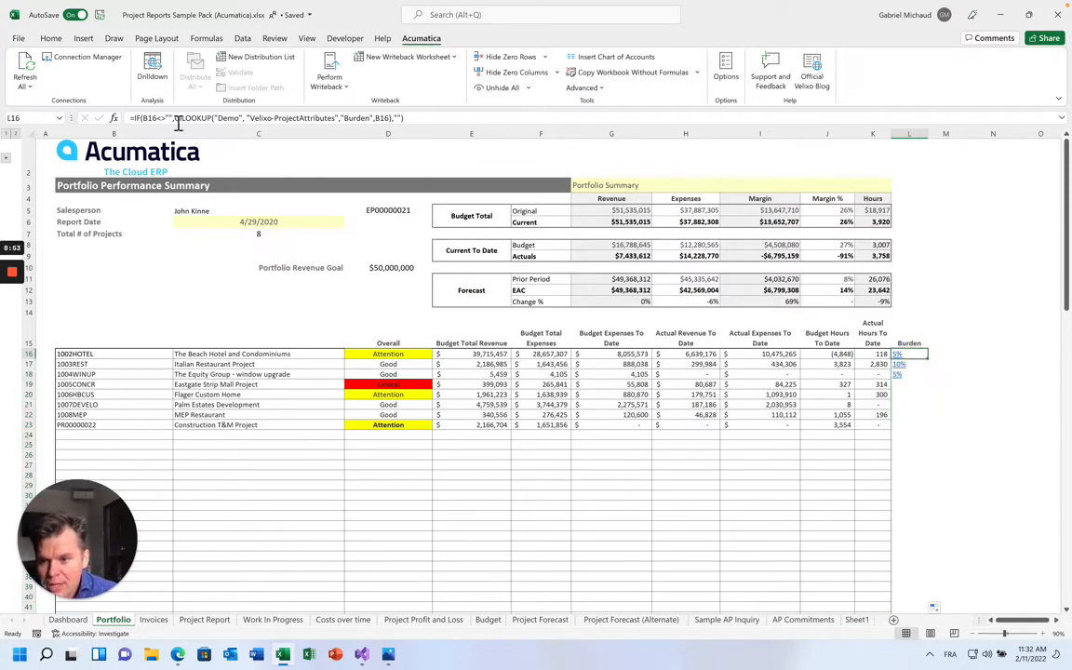
{"action": "left_click_drag", "start_coordinate": [177, 118], "coordinate": [138, 119]}
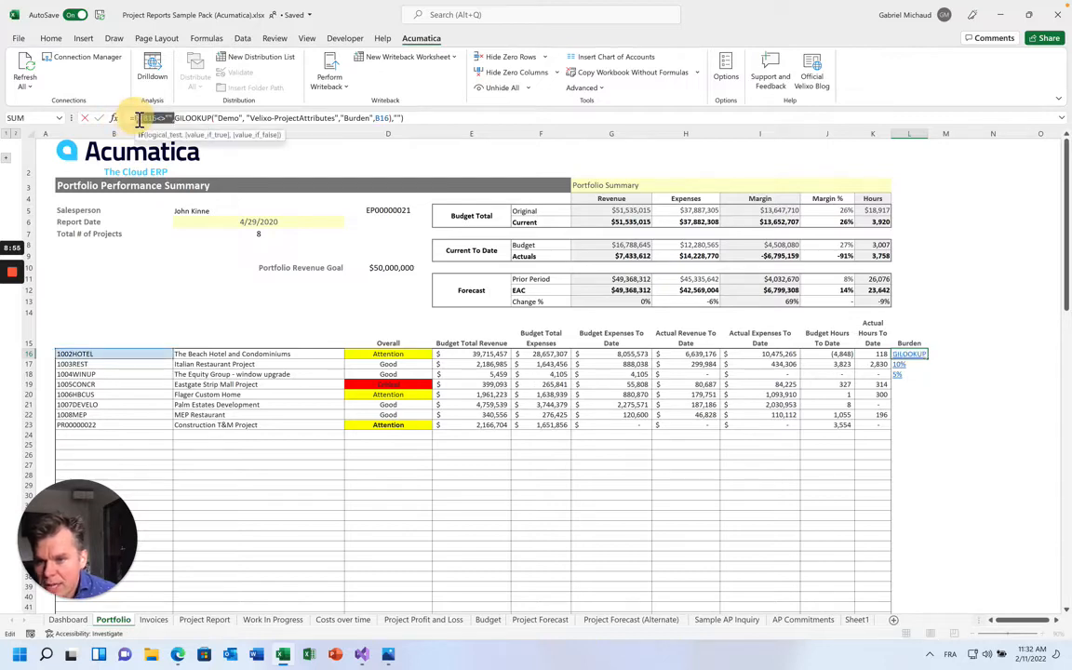
{"action": "key", "text": "BackSpace"}
{"action": "key", "text": "Return"}
{"action": "key", "text": "Return"}
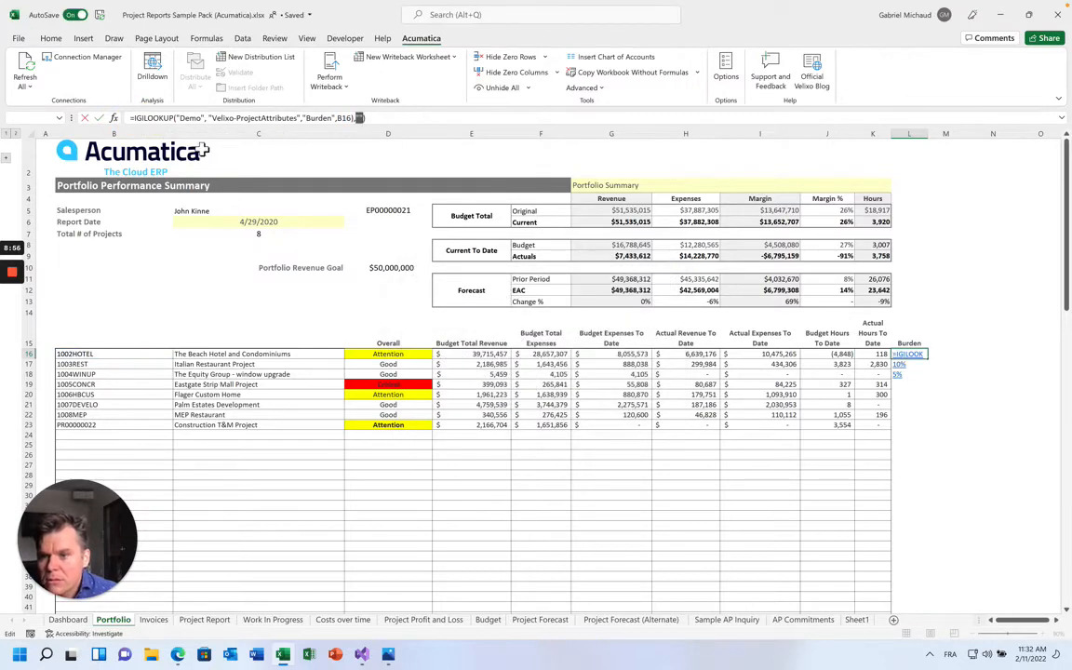
{"action": "left_click", "coordinate": [138, 120]}
{"action": "key", "text": "BackSpace"}
{"action": "left_click", "coordinate": [377, 118]}
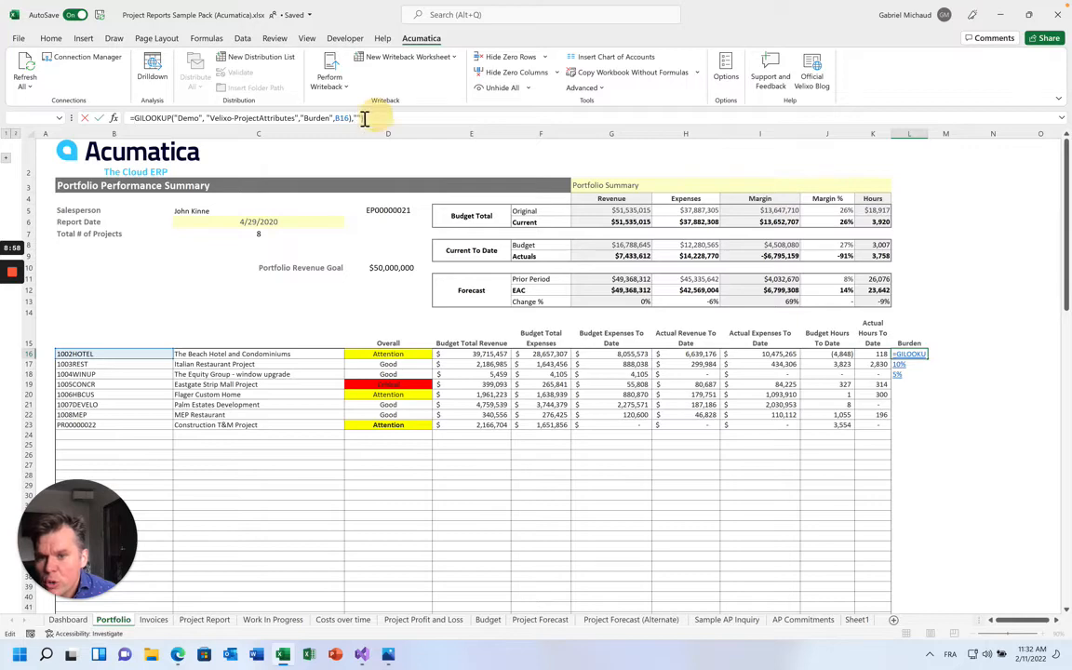
{"action": "key", "text": "Return"}
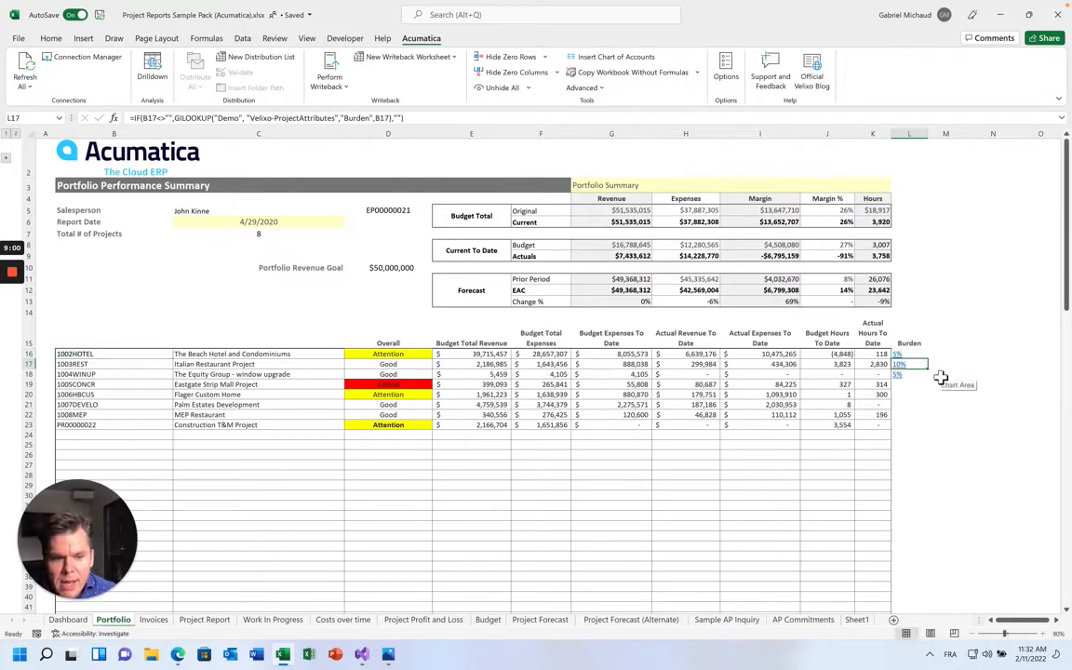
Test a B16# spill version of the lookup, then undo it and restore the lower formulas
{"action": "scroll", "coordinate": [921, 440], "scroll_direction": "down", "scroll_amount": 20}
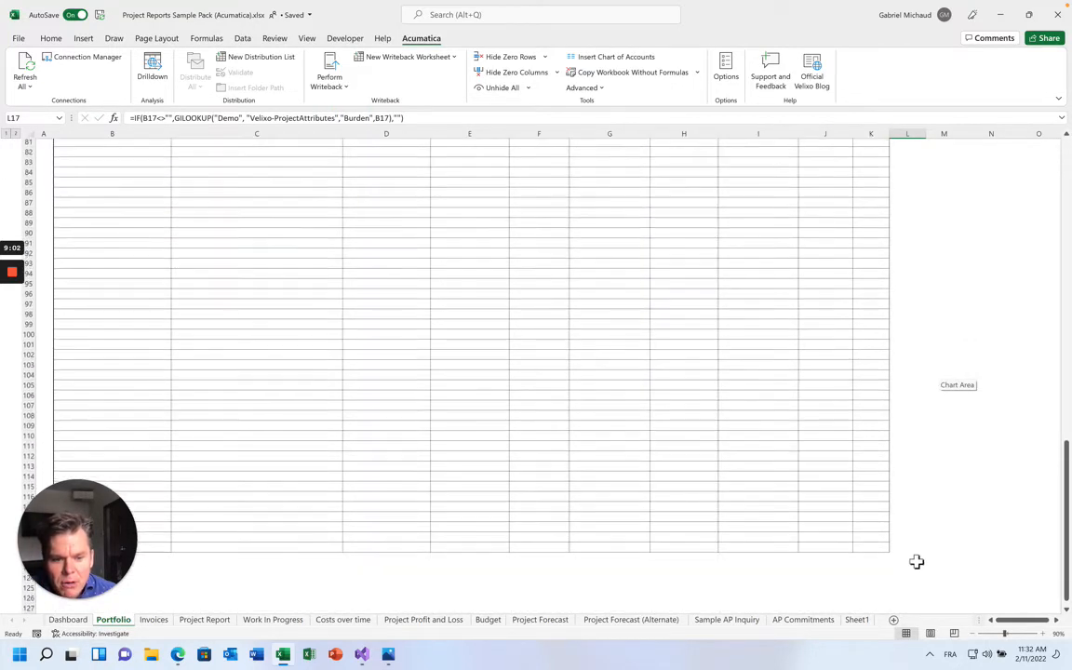
{"action": "left_click", "coordinate": [917, 562], "text": "shift"}
{"action": "key", "text": "Delete"}
{"action": "scroll", "coordinate": [916, 562], "scroll_direction": "up", "scroll_amount": 20}
{"action": "left_click", "coordinate": [909, 354]}
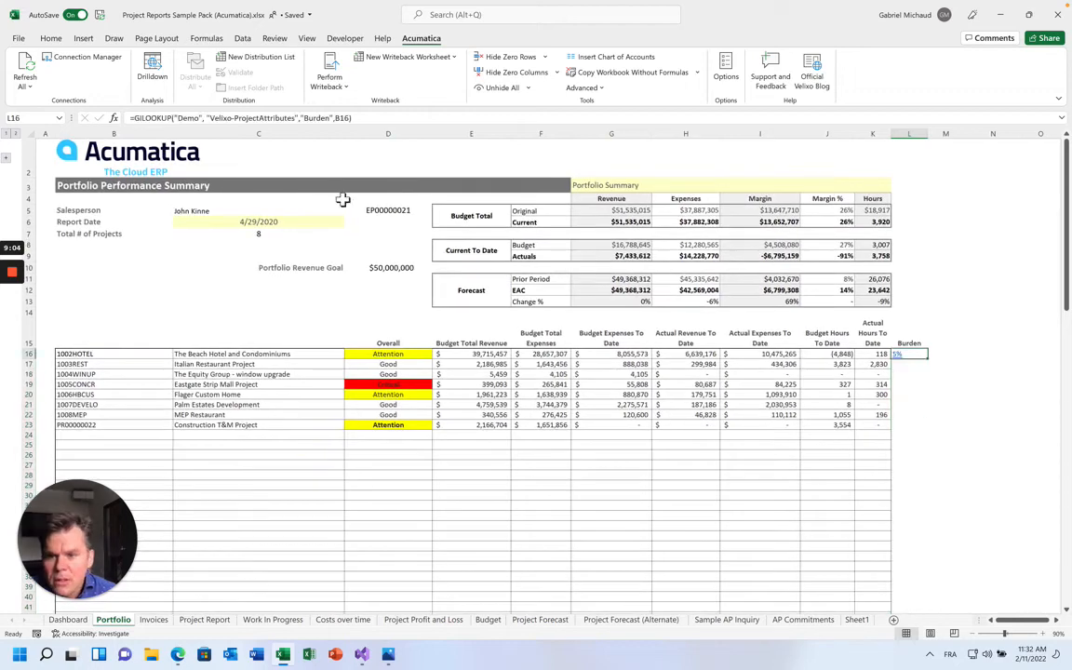
{"action": "left_click", "coordinate": [335, 117]}
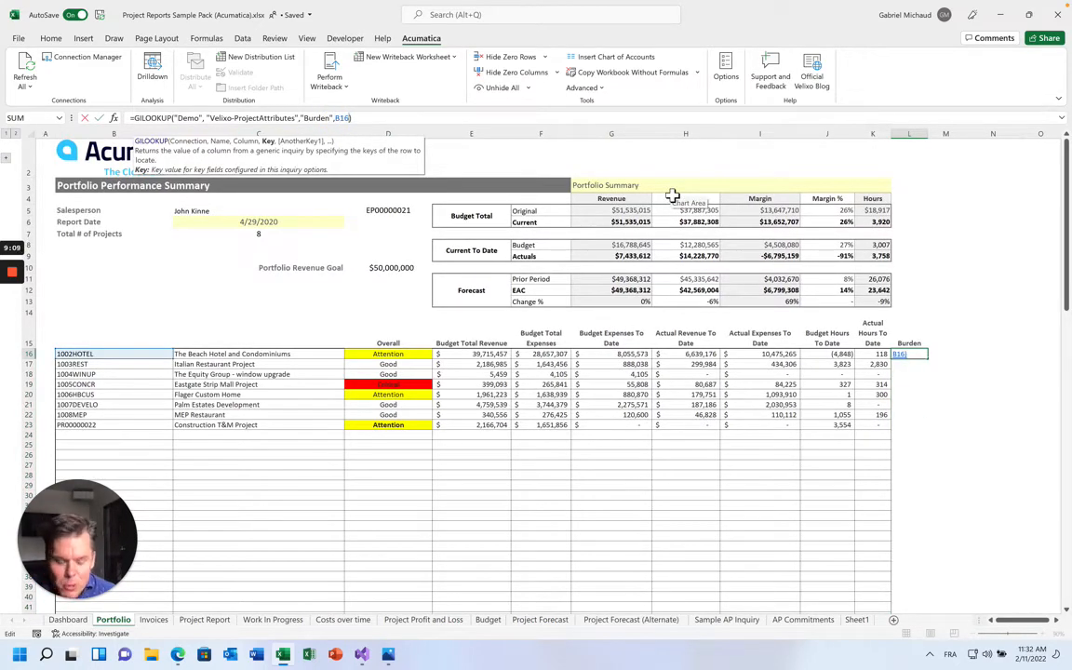
{"action": "type", "text": "#"}
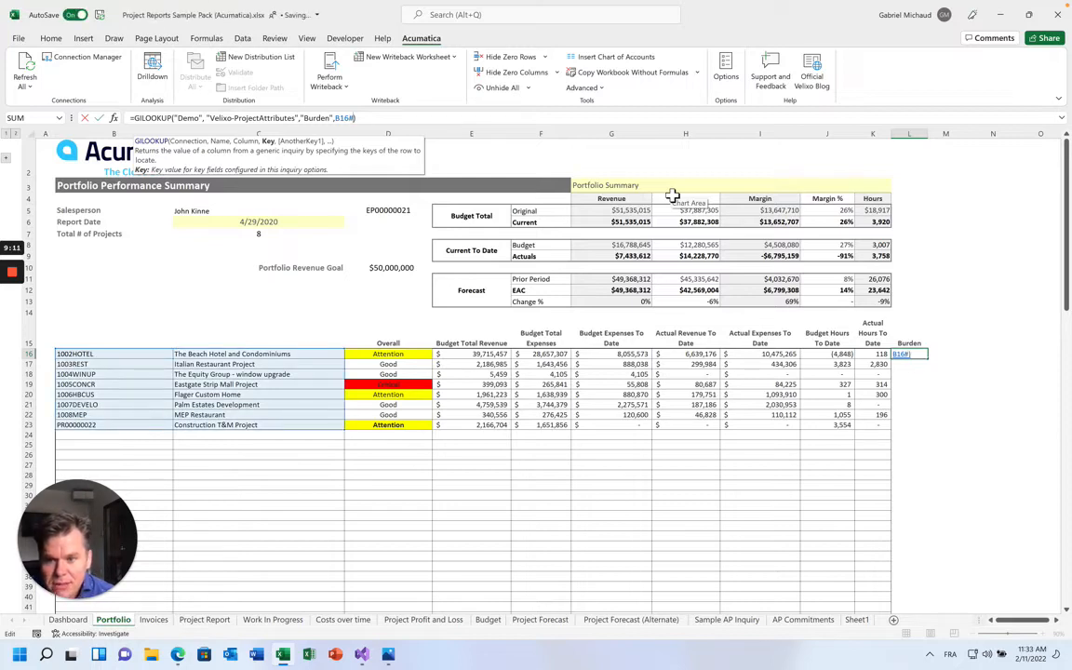
{"action": "key", "text": "Return"}
{"action": "key", "text": "ctrl+z"}
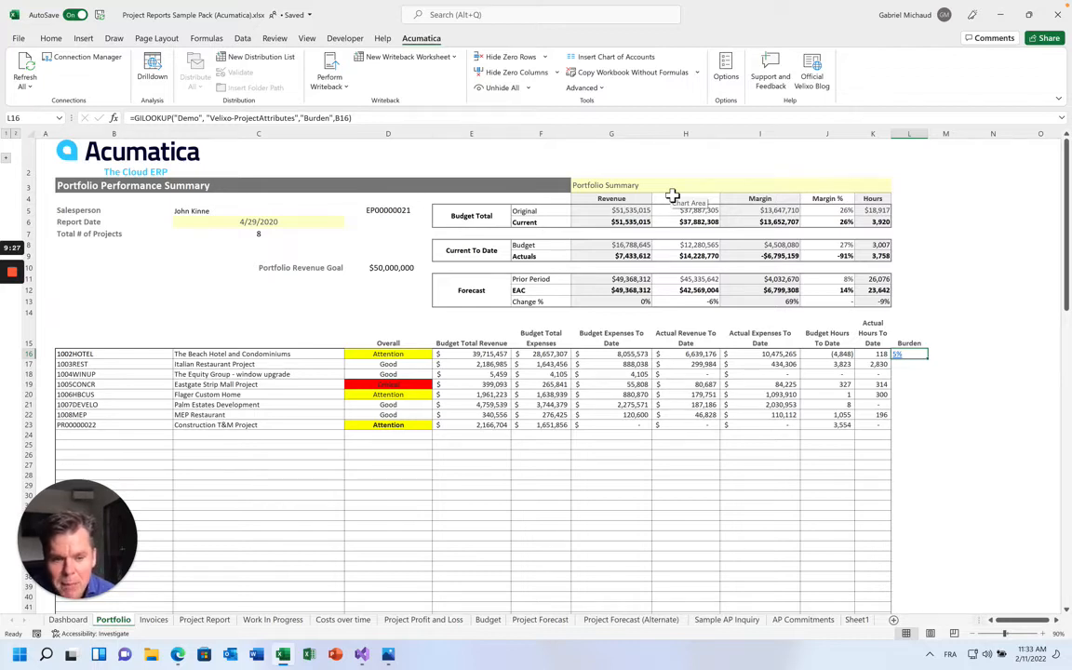
{"action": "key", "text": "ctrl+z"}
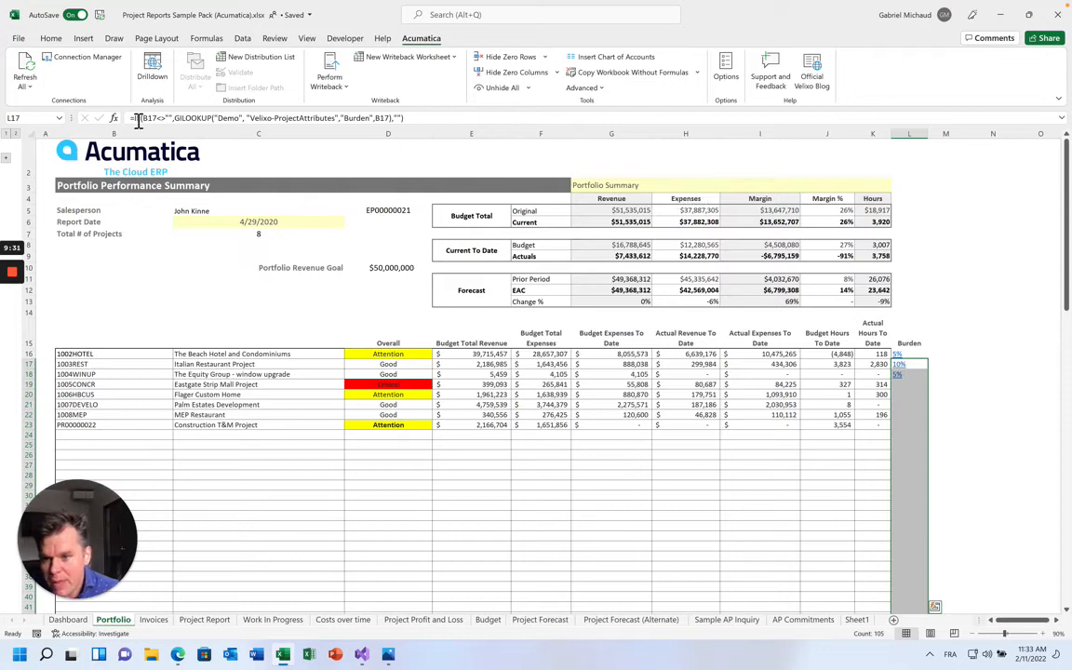
Review the IF-wrapped Burden formula in the second project row
{"action": "left_click_drag", "start_coordinate": [134, 118], "coordinate": [173, 120]}
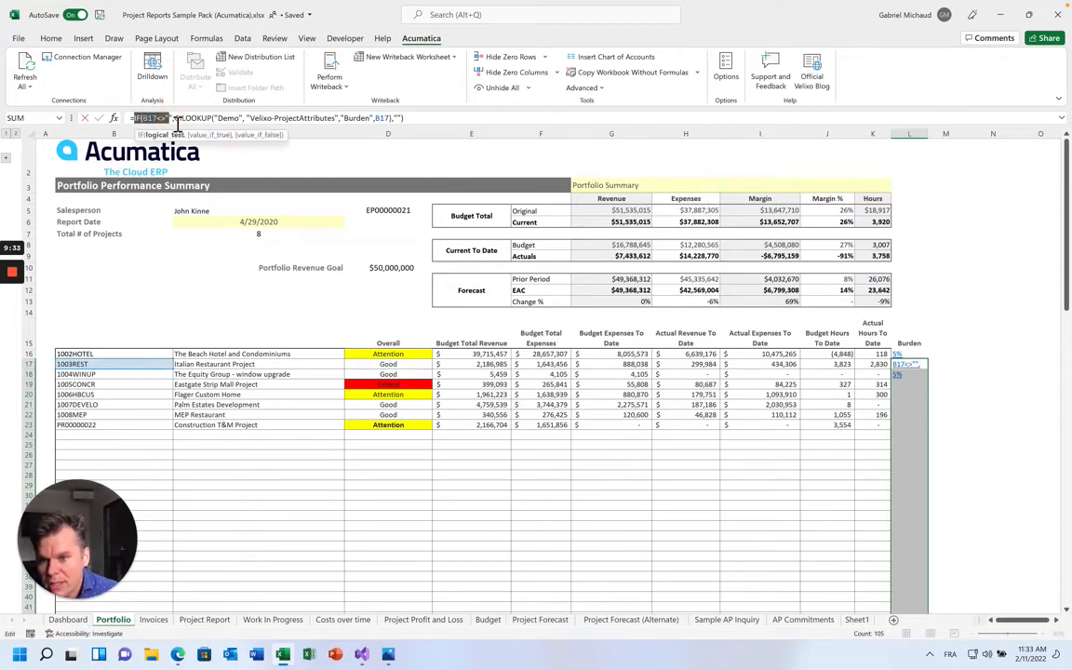
{"action": "left_click", "coordinate": [176, 119]}
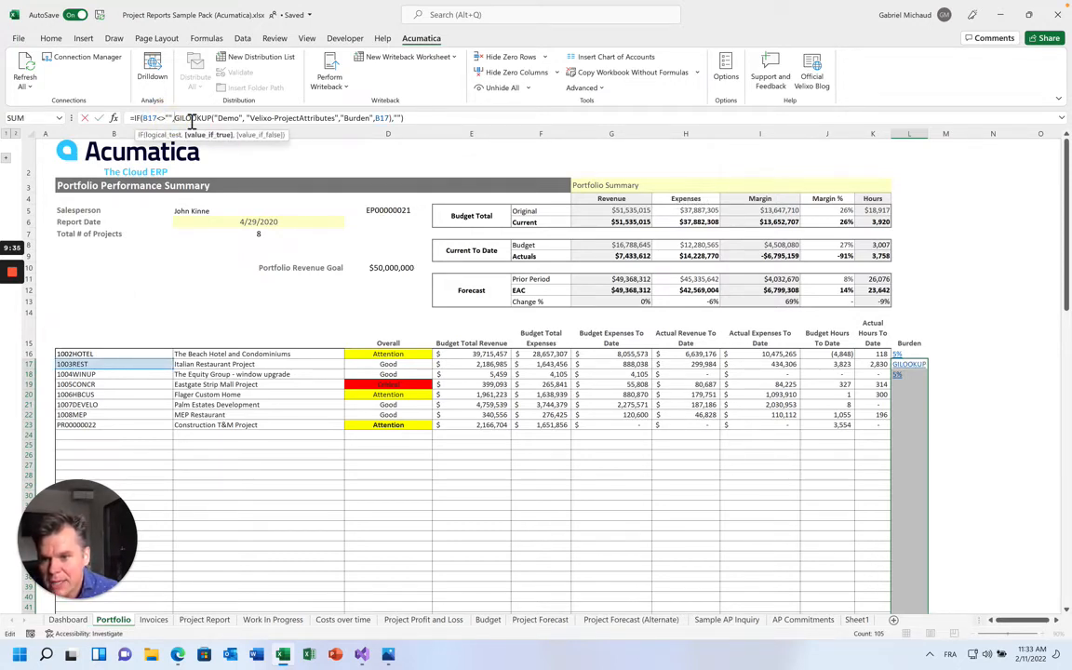
{"action": "left_click", "coordinate": [898, 362]}
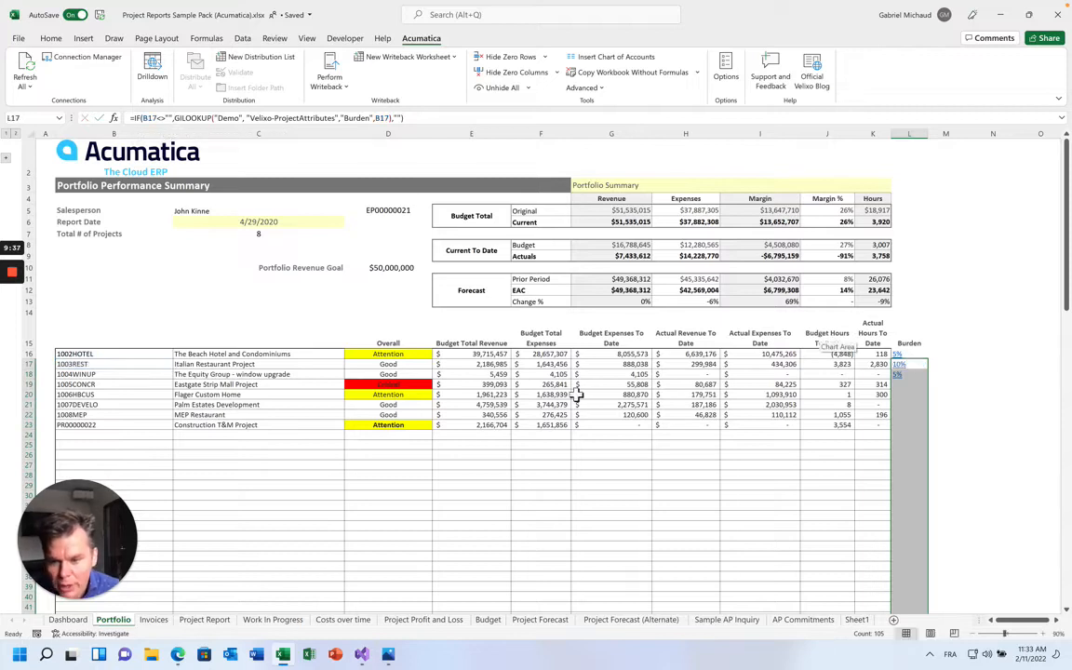
{"action": "left_click", "coordinate": [224, 211]}
{"action": "left_click", "coordinate": [348, 210]}
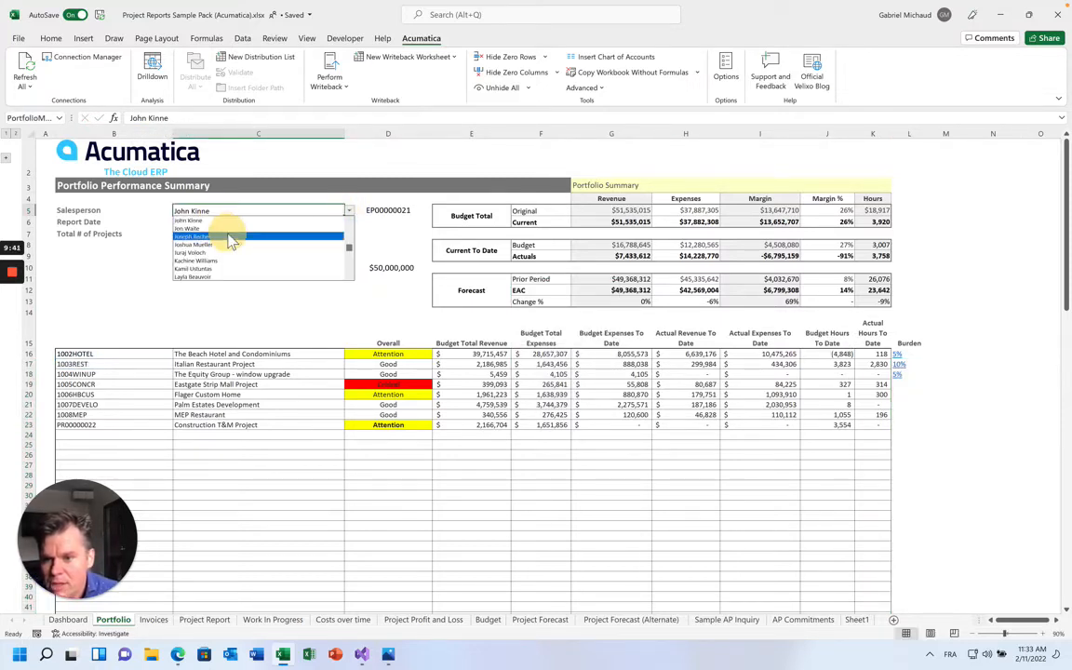
{"action": "left_click", "coordinate": [200, 232]}
{"action": "left_click", "coordinate": [349, 211]}
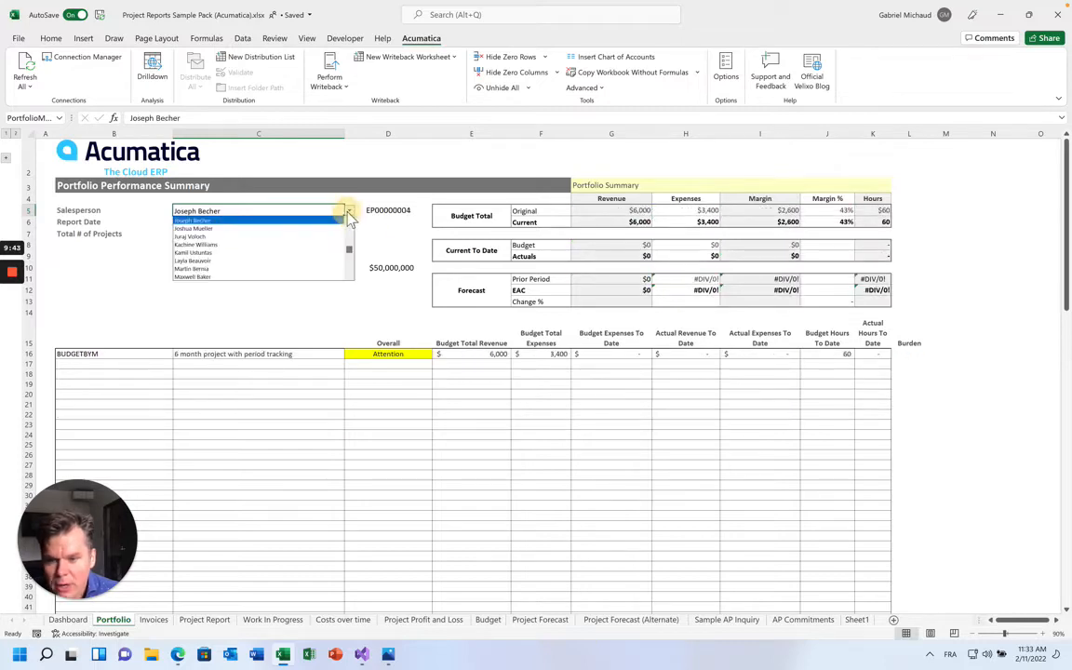
{"action": "scroll", "coordinate": [270, 230], "scroll_direction": "up", "scroll_amount": 2}
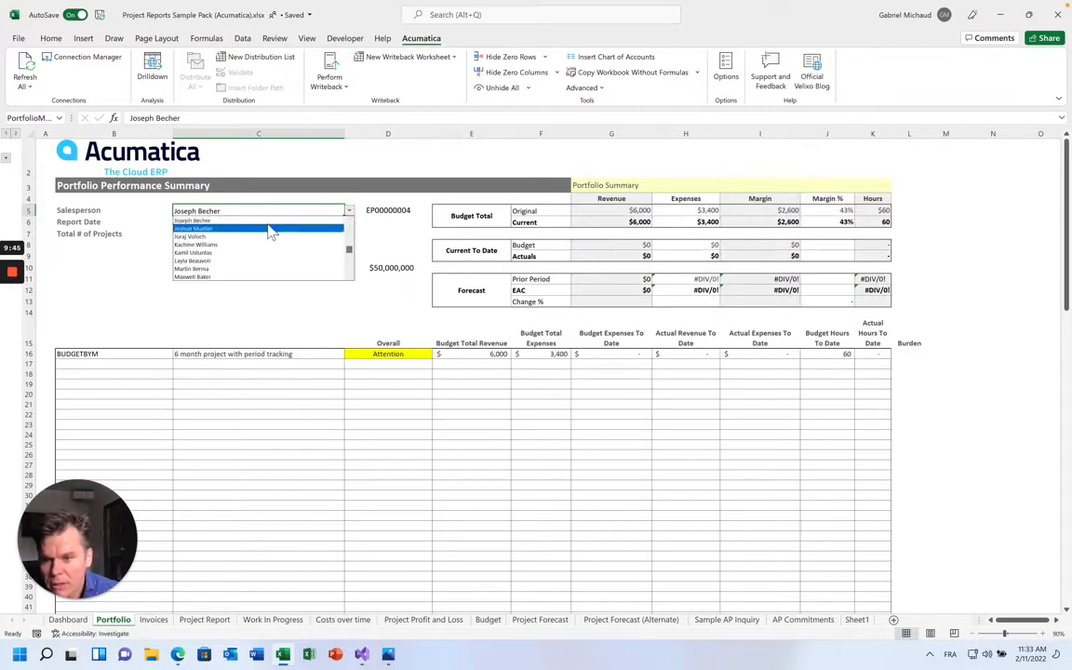
{"action": "left_click", "coordinate": [269, 230]}
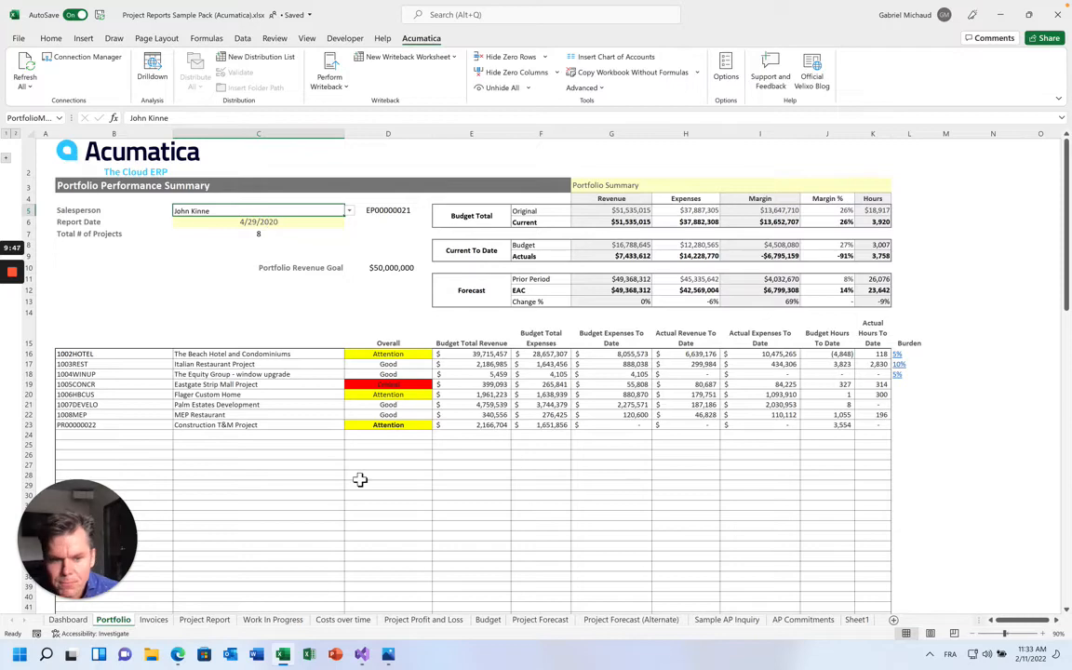
{"action": "left_click", "coordinate": [104, 353]}
{"action": "left_click_drag", "start_coordinate": [142, 352], "coordinate": [904, 430]}
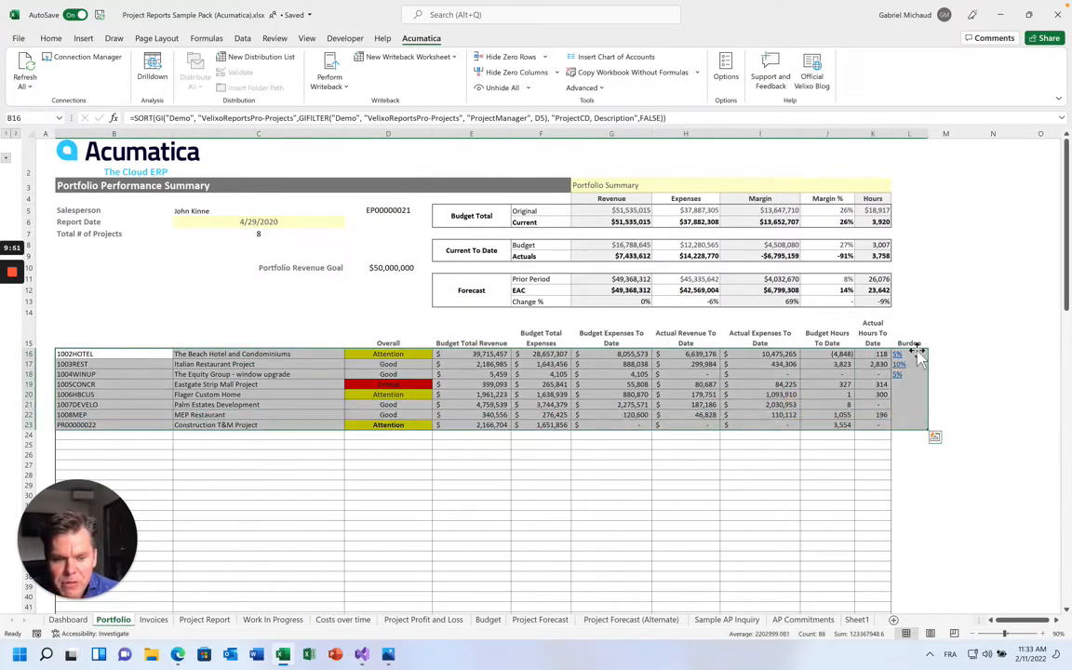
{"action": "left_click_drag", "start_coordinate": [916, 345], "coordinate": [906, 428]}
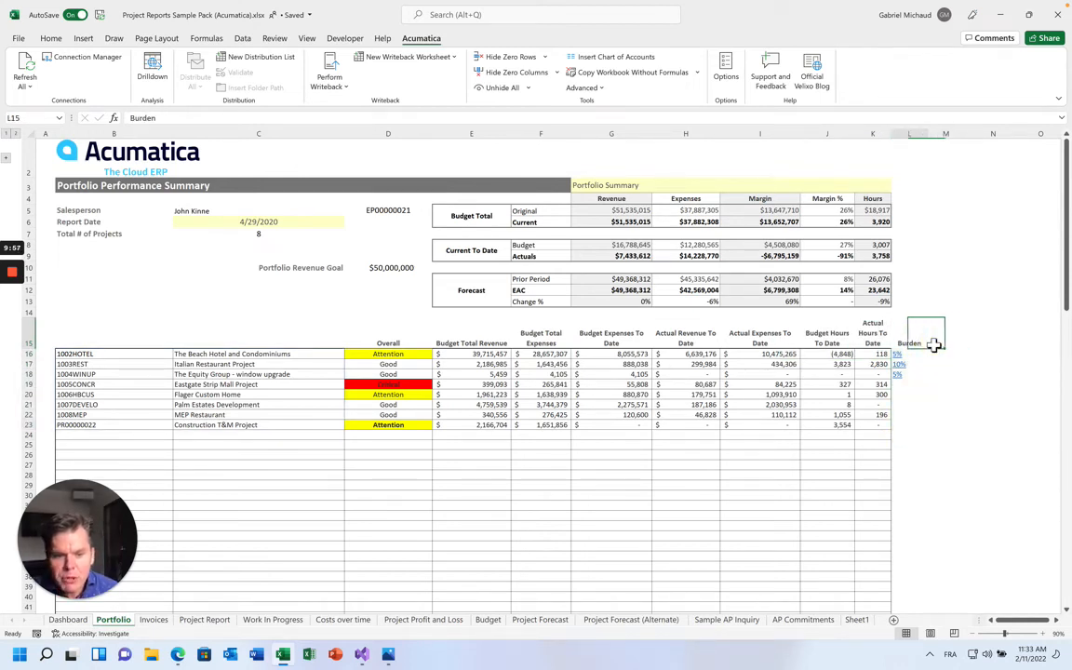
{"action": "key", "text": "Down"}
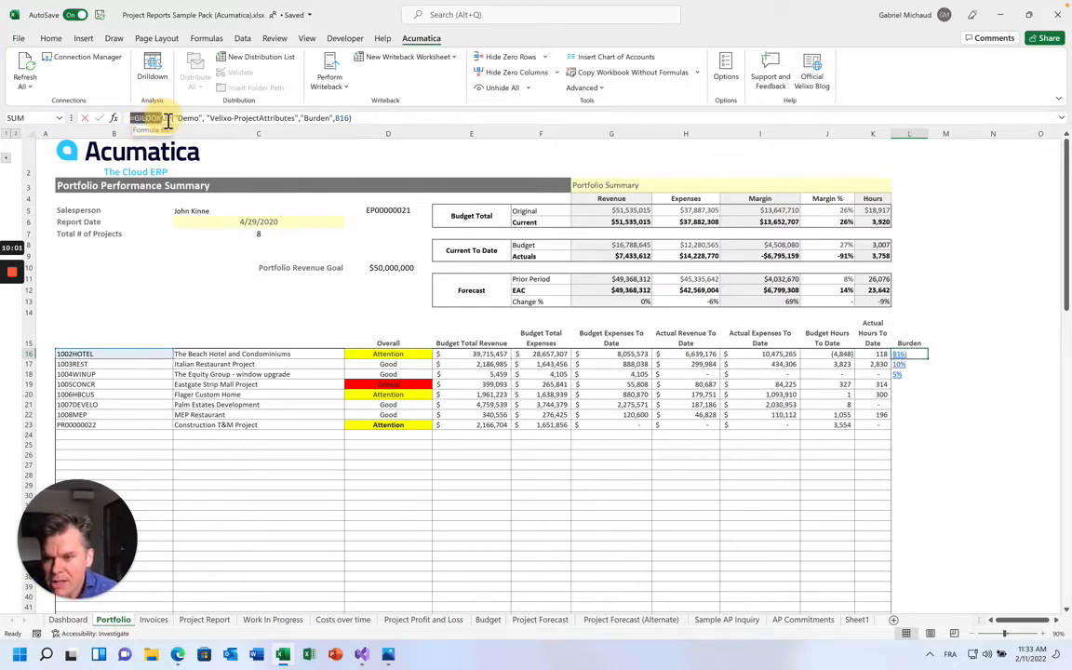
{"action": "key", "text": "Right"}
{"action": "type", "text": "="}
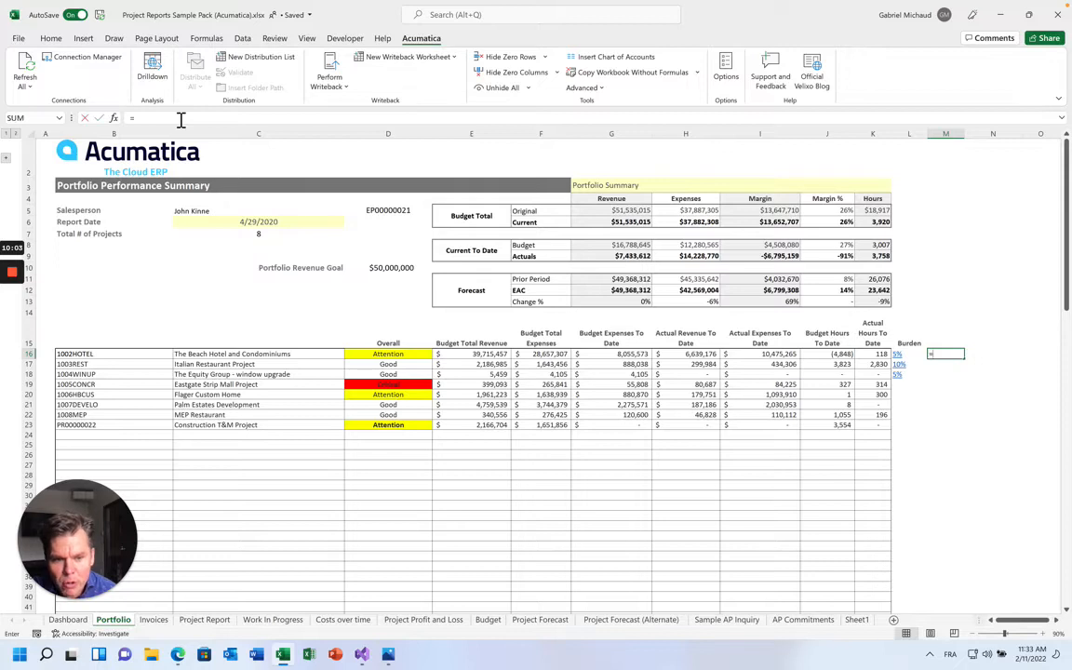
{"action": "type", "text": "PROJECTBURDEN(\"Demo\","}
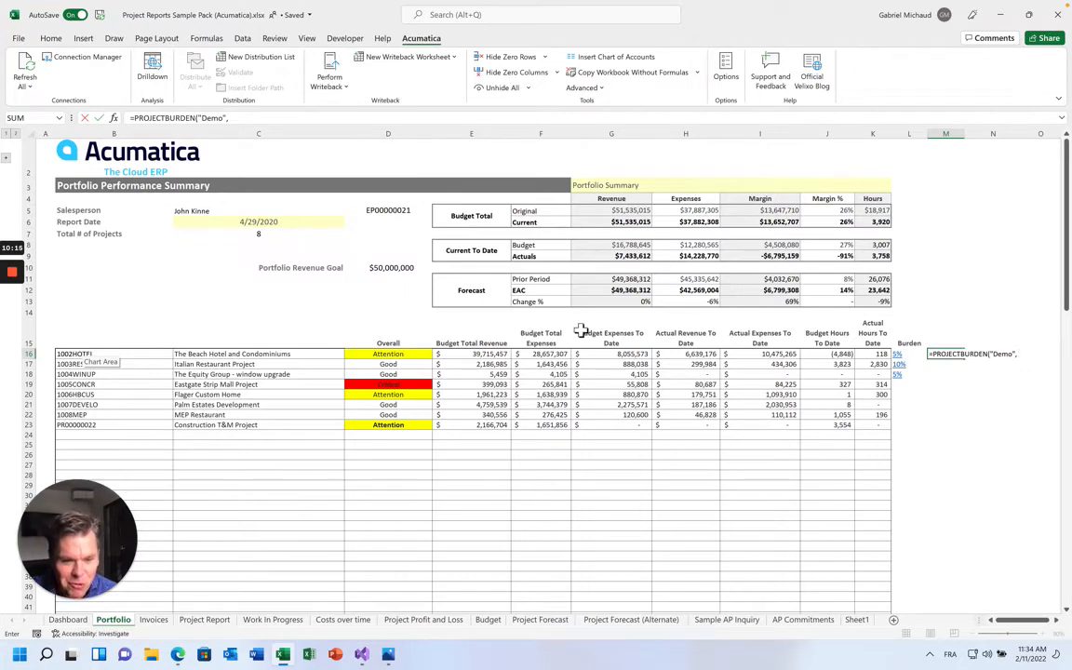
{"action": "key", "text": "Escape"}
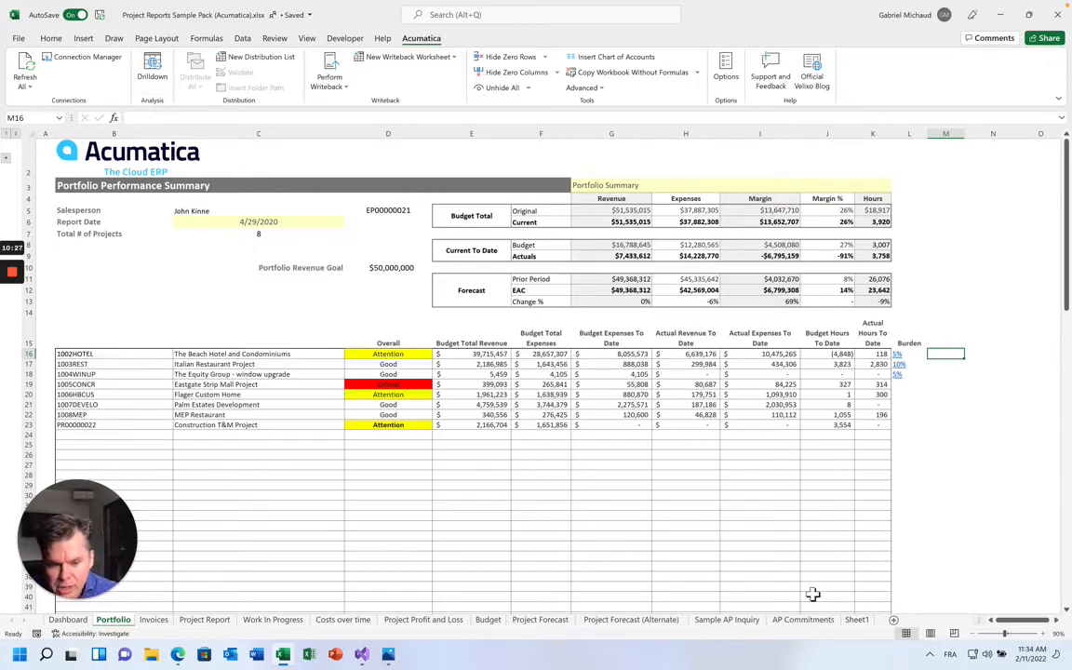
Add a sheet with =GI("Demo","Velixo-ProjectAttributes") in A1 and widen columns A and E
{"action": "left_click", "coordinate": [893, 620]}
{"action": "type", "text": "=G"}
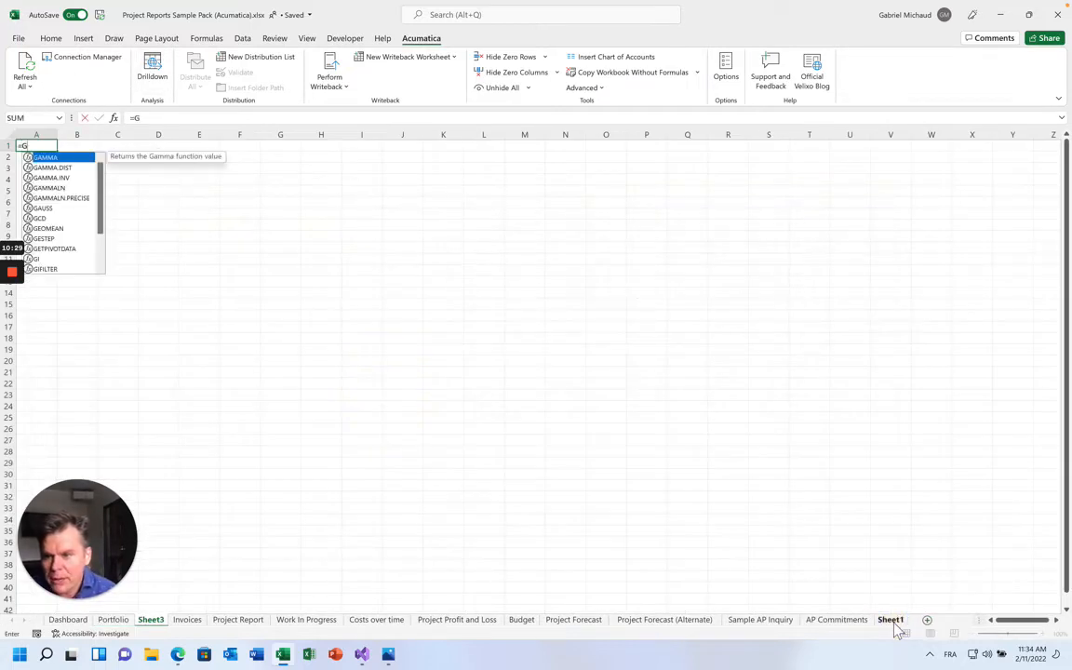
{"action": "type", "text": "I(\"Demo\""}
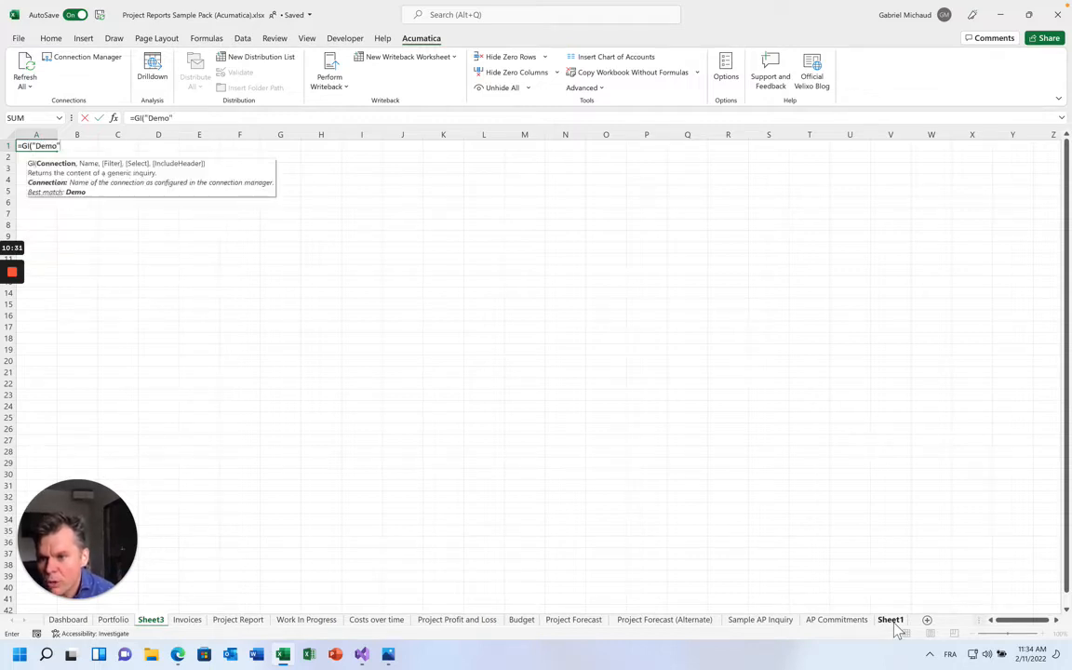
{"action": "type", "text": ", \"Ve"}
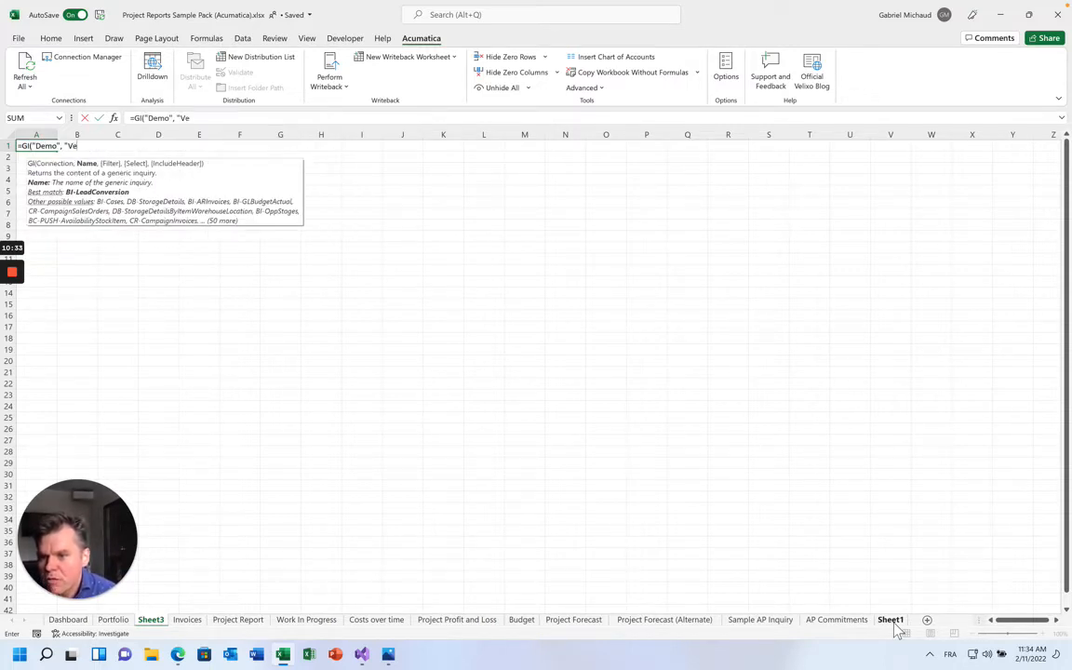
{"action": "type", "text": "lixo-ProjectA"}
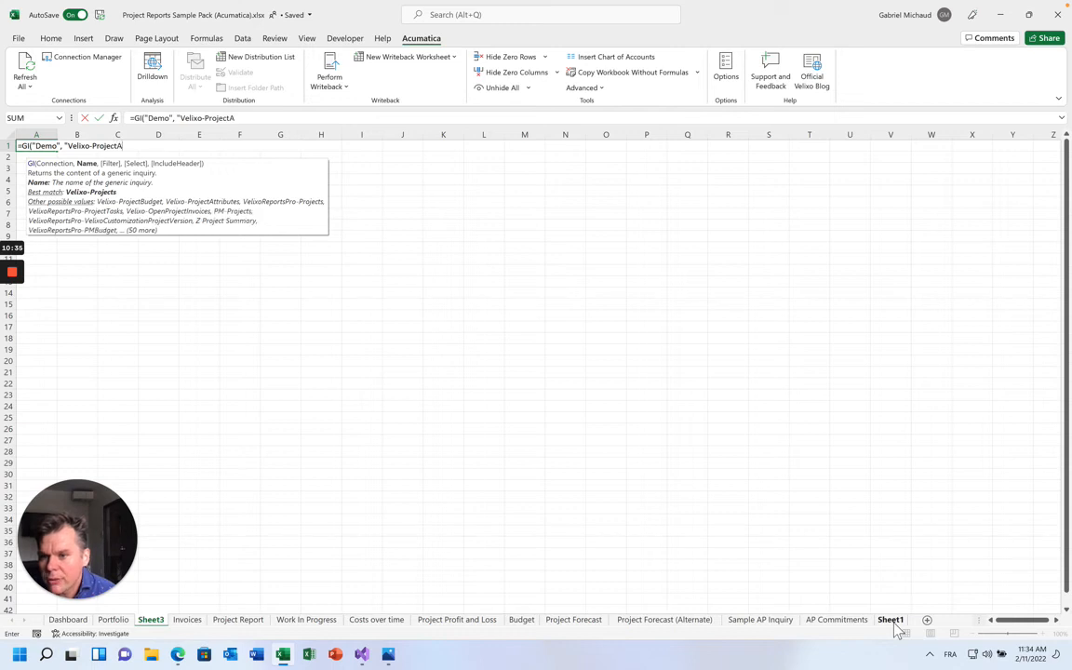
{"action": "type", "text": "ttributes\")"}
{"action": "key", "text": "Return"}
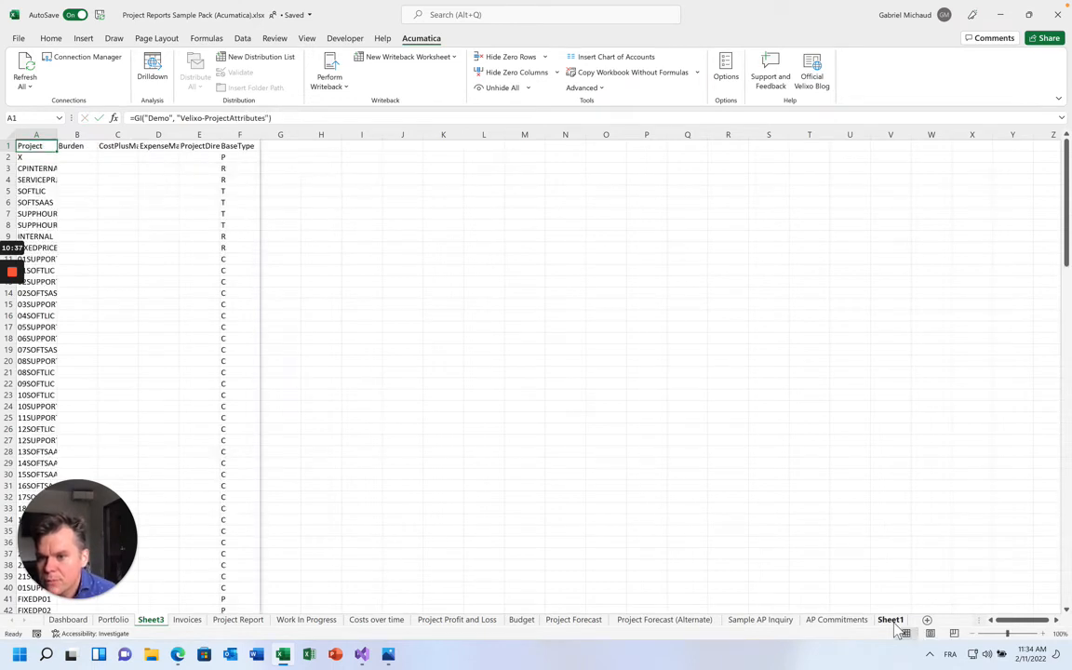
{"action": "mouse_move", "coordinate": [57, 135]}
{"action": "left_mouse_down"}
{"action": "mouse_move", "coordinate": [95, 136]}
{"action": "mouse_move", "coordinate": [75, 135]}
{"action": "left_mouse_up"}
{"action": "key", "text": "Page_Down"}
{"action": "key", "text": "Page_Down"}
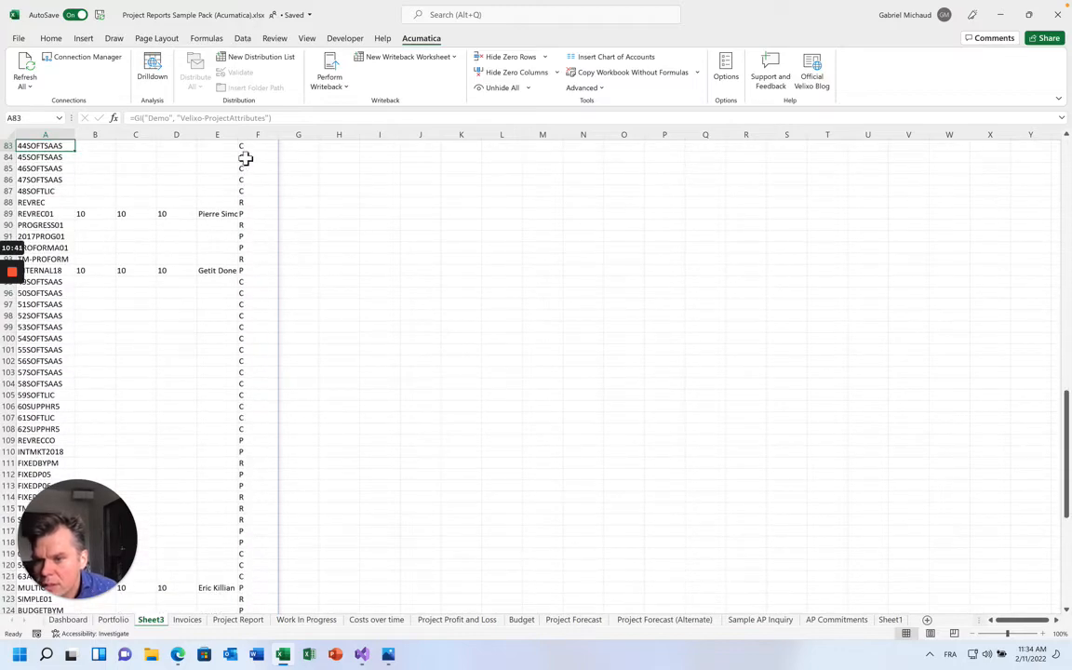
{"action": "left_click_drag", "start_coordinate": [238, 142], "coordinate": [320, 137]}
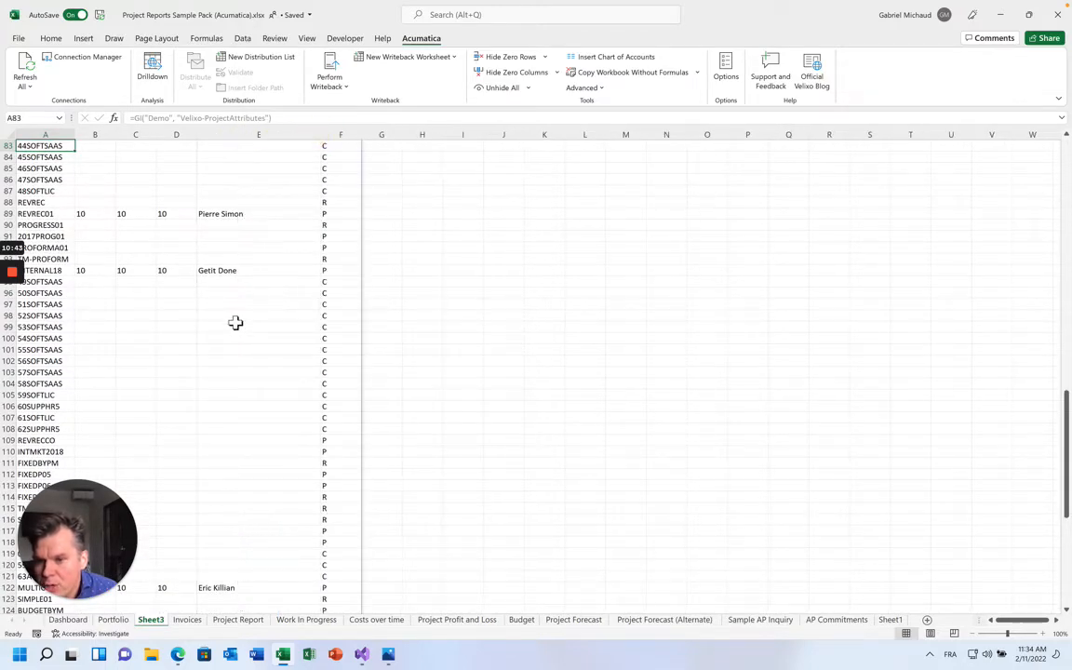
{"action": "key", "text": "Page_Up"}
{"action": "key", "text": "Page_Up"}
Page through the list, copy project TMR01 from A45, and switch to Acumatica
{"action": "key", "text": "Page_Down"}
{"action": "key", "text": "Page_Down"}
{"action": "key", "text": "Page_Down"}
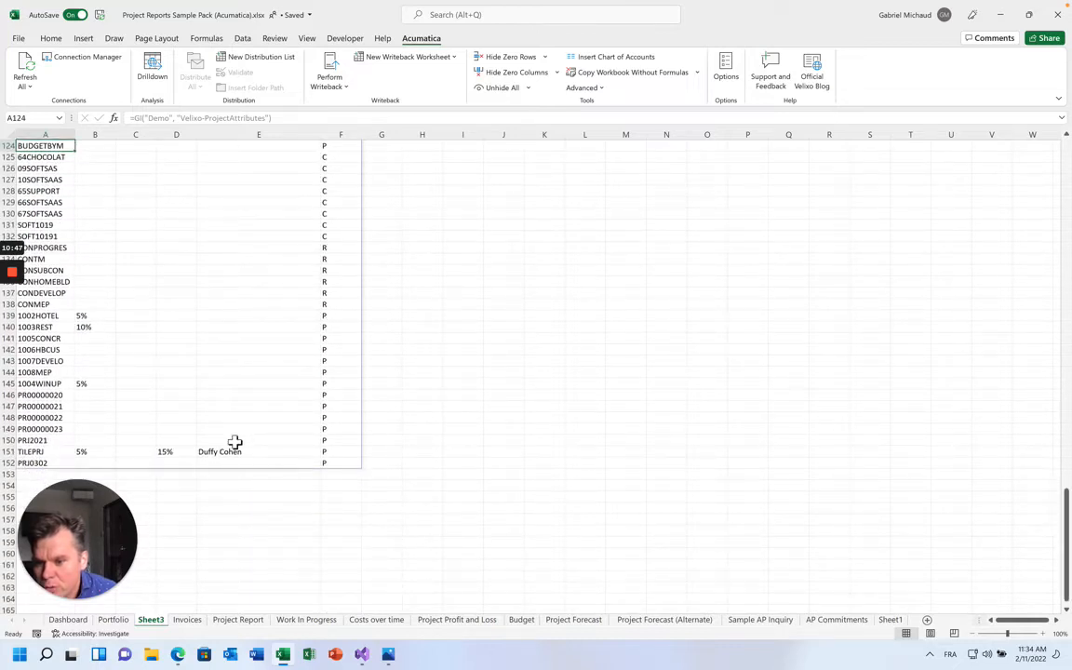
{"action": "key", "text": "Page_Up"}
{"action": "key", "text": "Page_Up"}
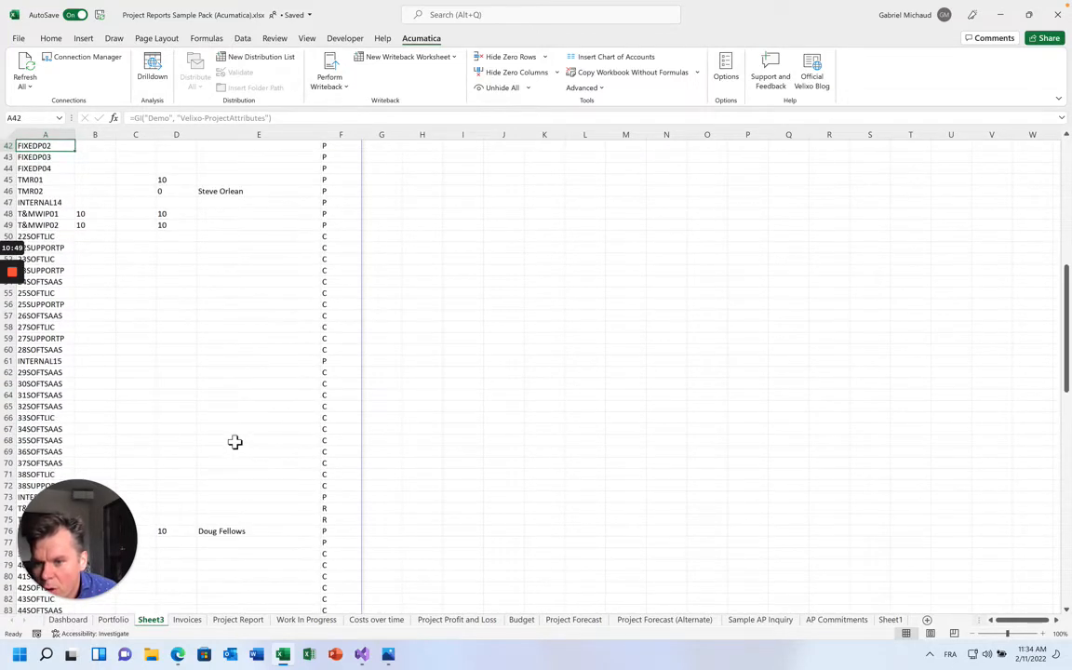
{"action": "key", "text": "Page_Up"}
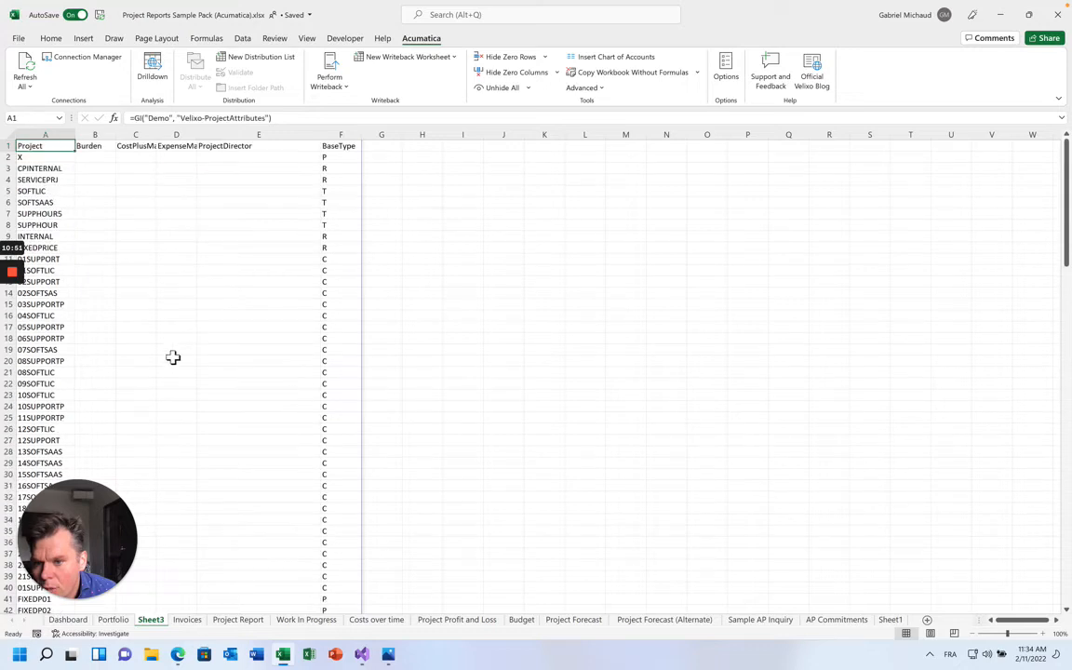
{"action": "key", "text": "Page_Down"}
{"action": "left_click", "coordinate": [44, 181]}
{"action": "key", "text": "ctrl+c"}
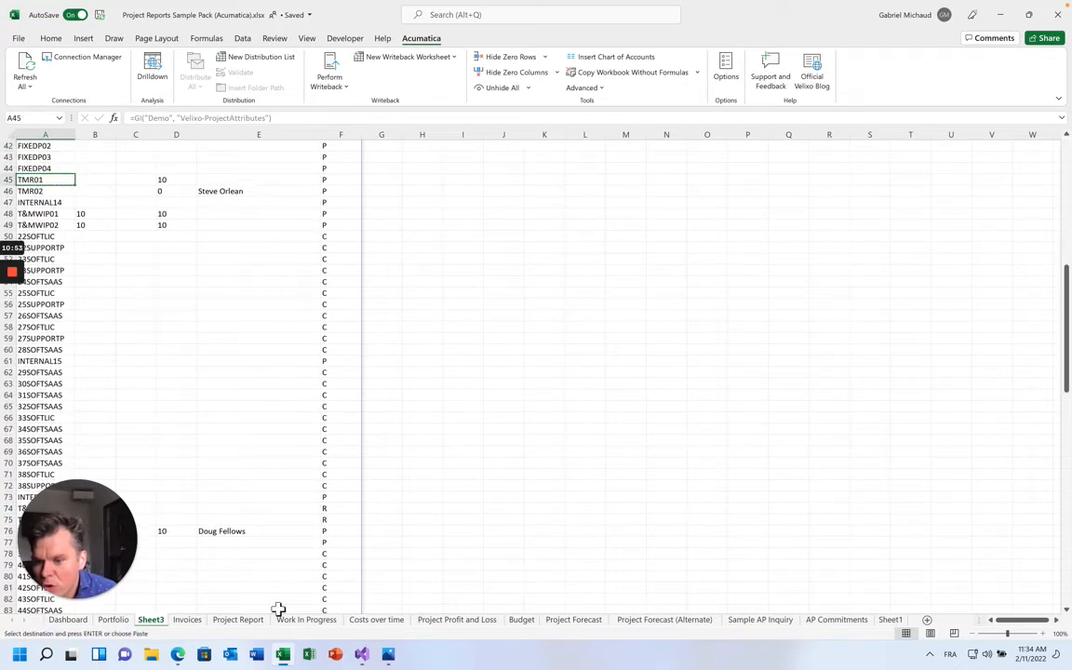
{"action": "left_click", "coordinate": [178, 654]}
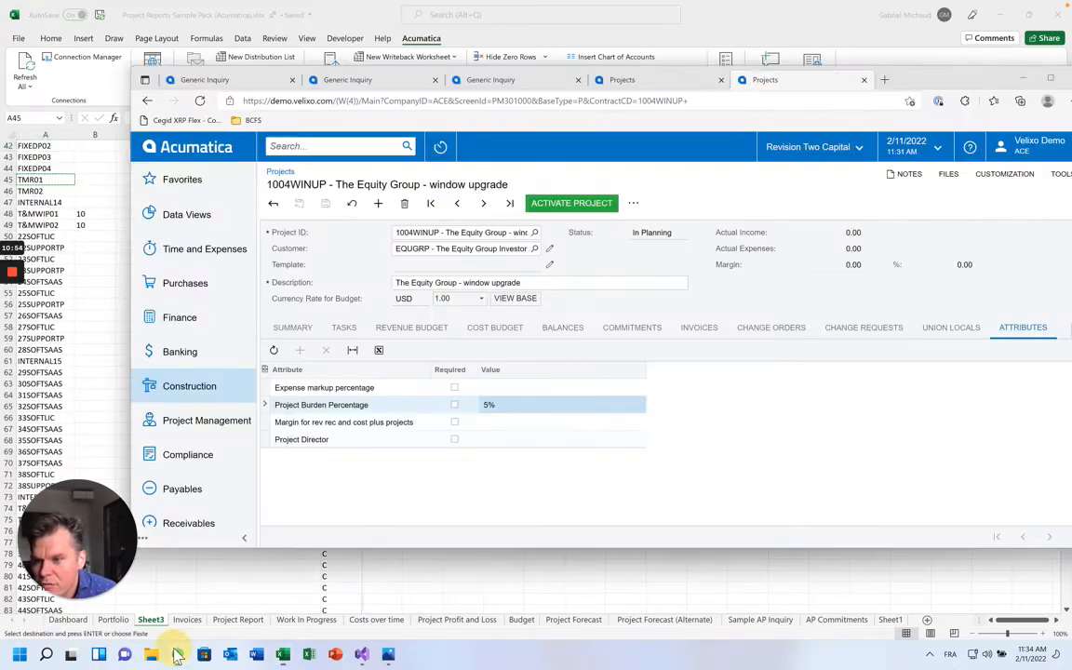
Load project TMR01, enter a Project Director name on its attributes, and save
{"action": "left_click", "coordinate": [447, 232]}
{"action": "key", "text": "ctrl+v"}
{"action": "key", "text": "Tab"}
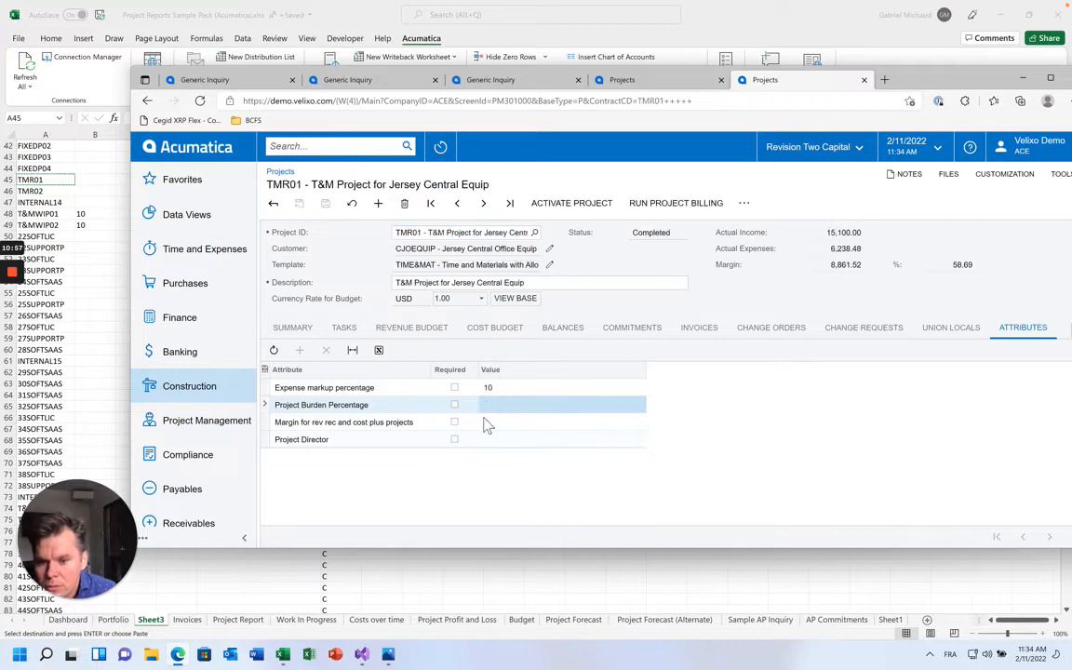
{"action": "left_click", "coordinate": [488, 424]}
{"action": "left_click", "coordinate": [500, 439]}
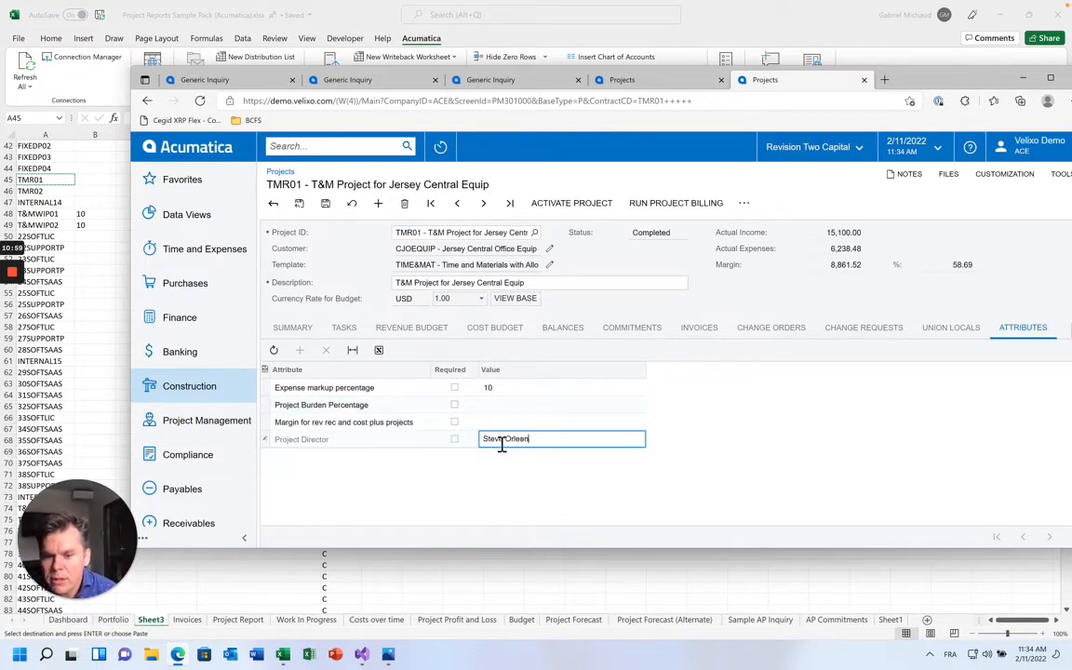
{"action": "key", "text": "ctrl+s"}
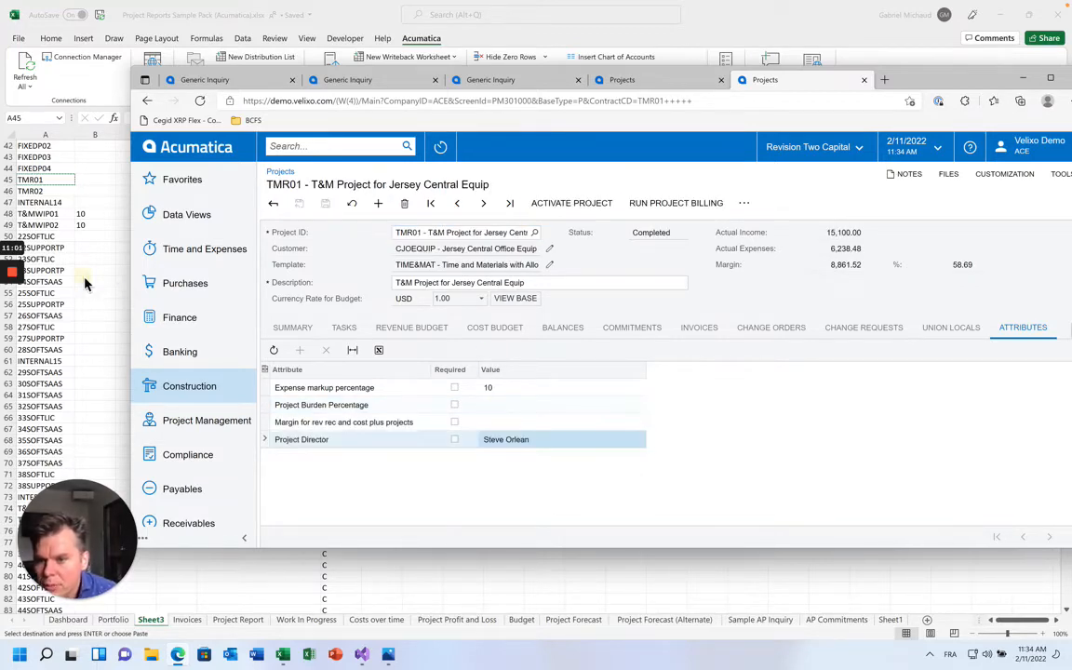
In the spreadsheet, copy the project ID 38SOFTLIC
{"action": "left_click", "coordinate": [84, 283]}
{"action": "scroll", "coordinate": [63, 328], "scroll_direction": "down", "scroll_amount": 4}
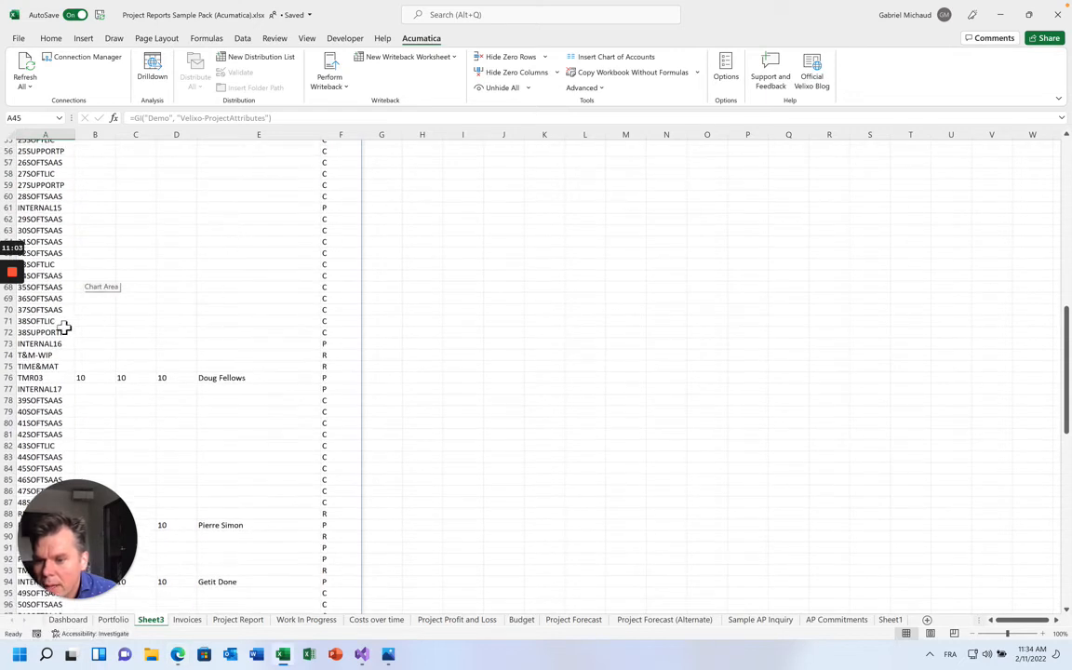
{"action": "left_click", "coordinate": [349, 411]}
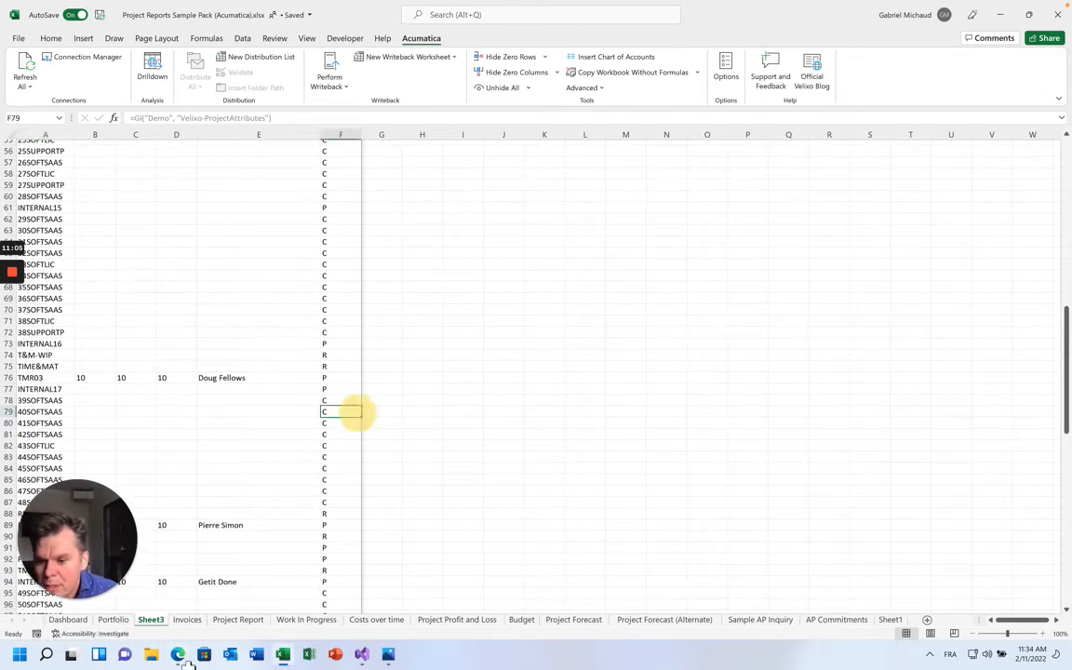
{"action": "left_click", "coordinate": [37, 401]}
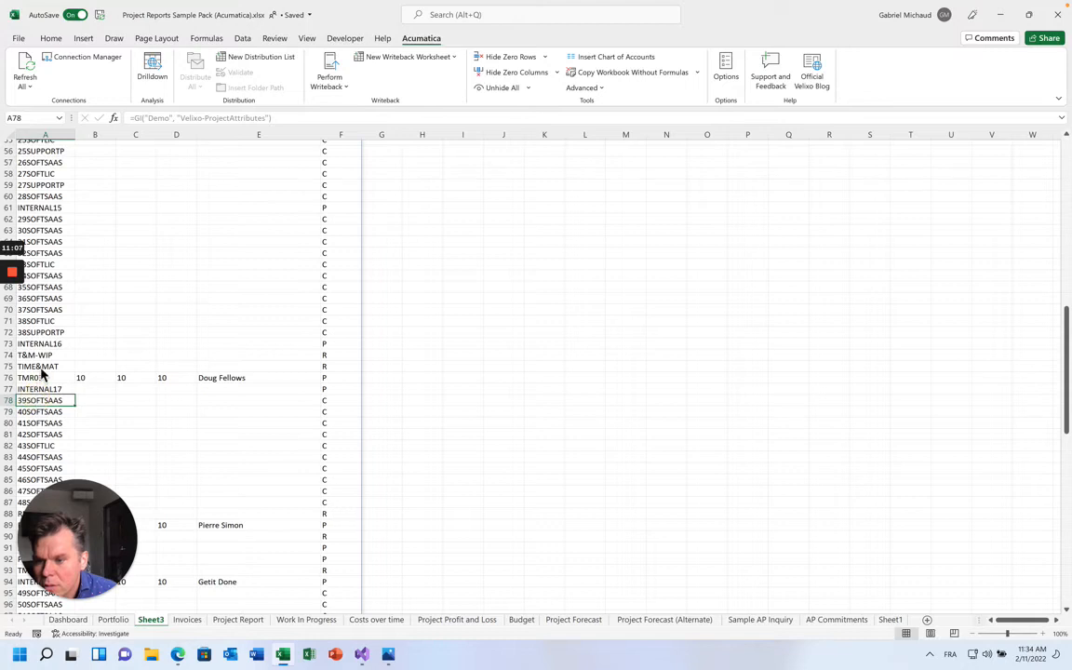
{"action": "key", "text": "ctrl+c"}
{"action": "left_click", "coordinate": [42, 322]}
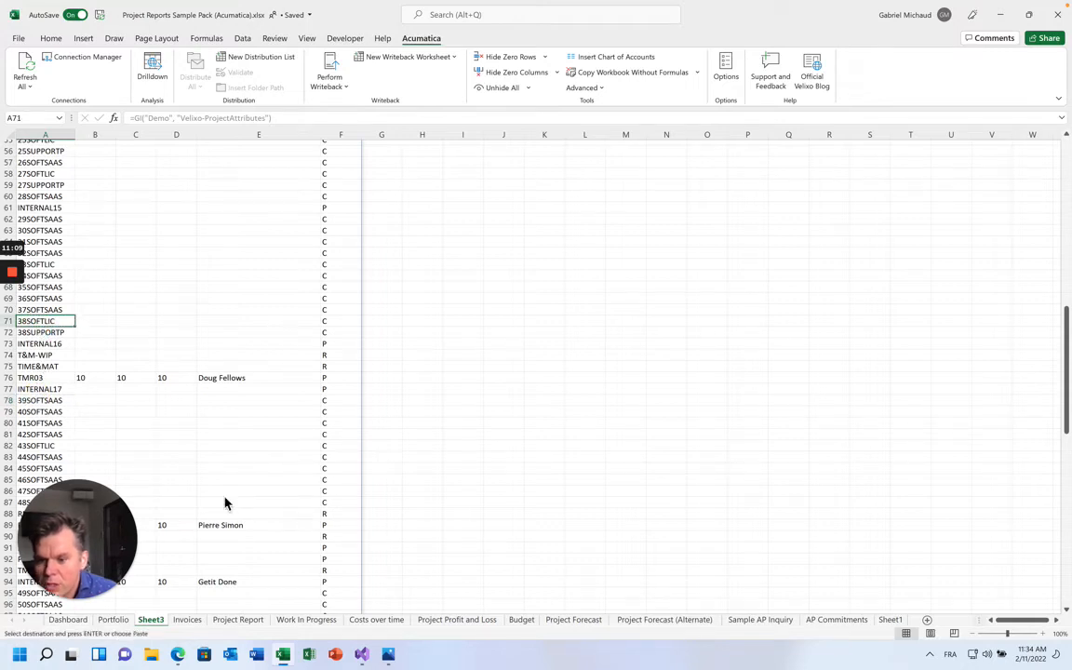
Start new project 38SOFTLIC with a Project Director name and try saving
{"action": "left_click", "coordinate": [178, 654]}
{"action": "left_click", "coordinate": [417, 233]}
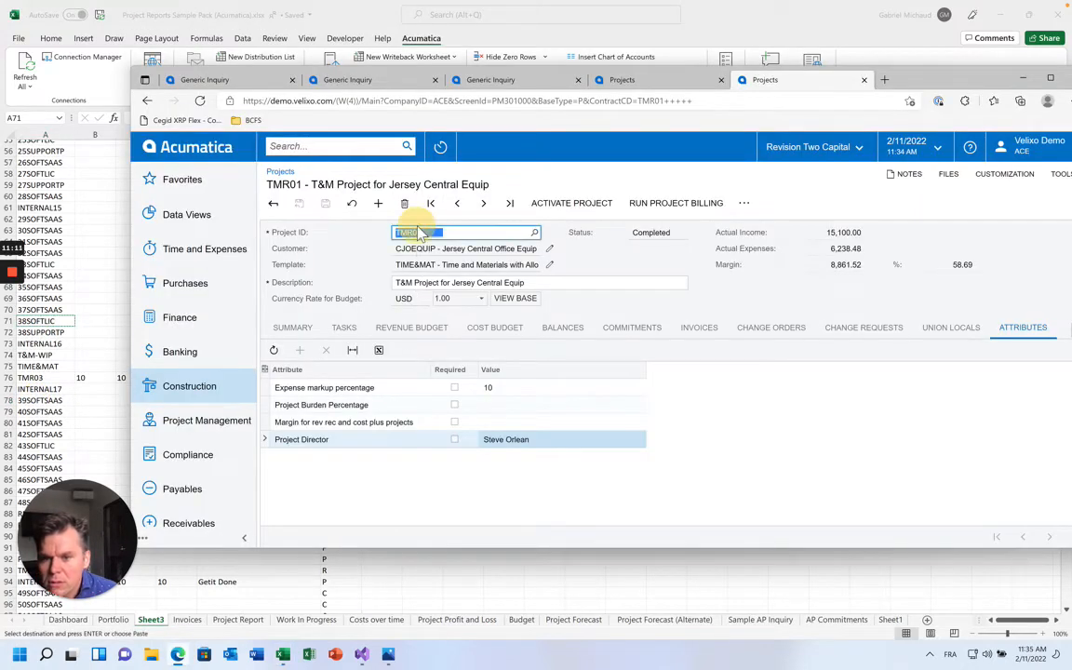
{"action": "key", "text": "ctrl+v"}
{"action": "key", "text": "Tab"}
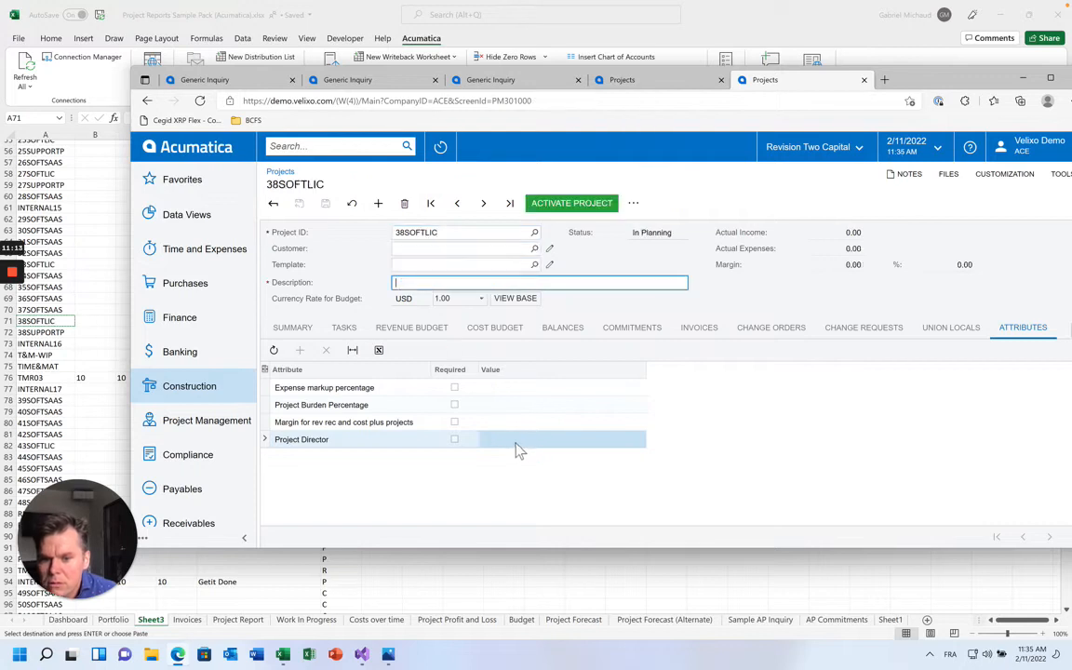
{"action": "left_click", "coordinate": [514, 447]}
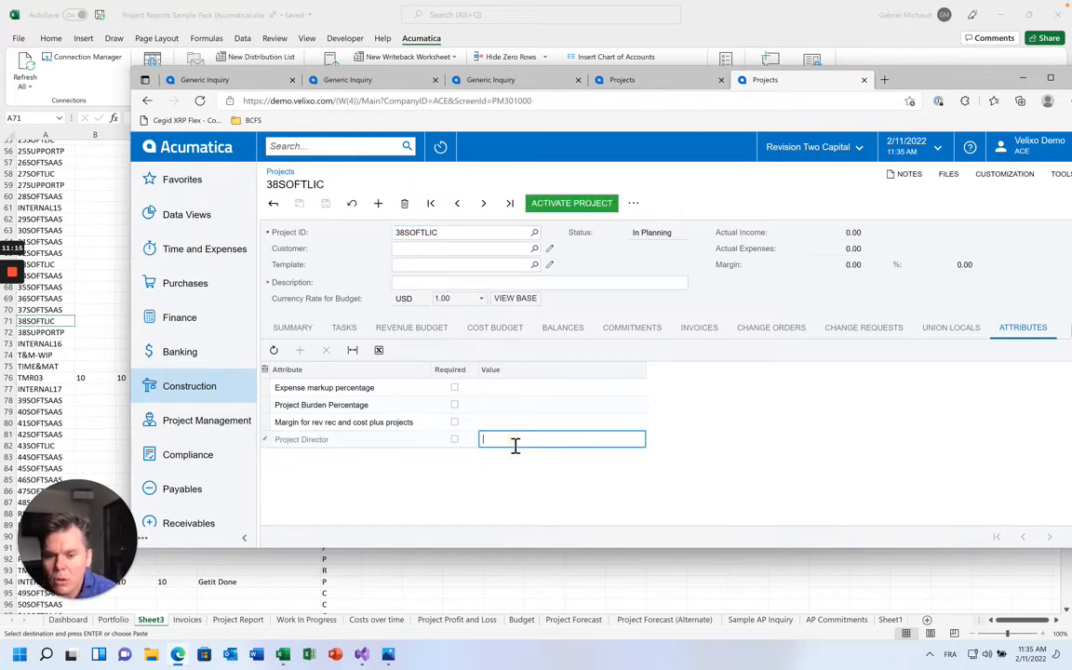
{"action": "key", "text": "ctrl+s"}
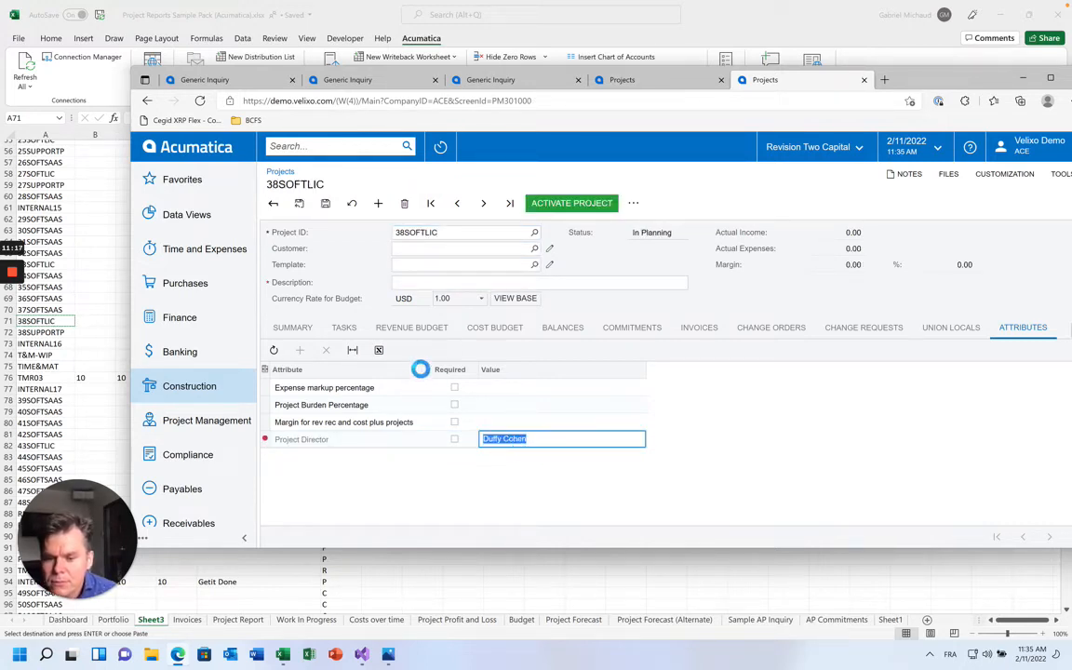
Give project 38SOFTLIC the description Test and save again
{"action": "key", "text": "Return"}
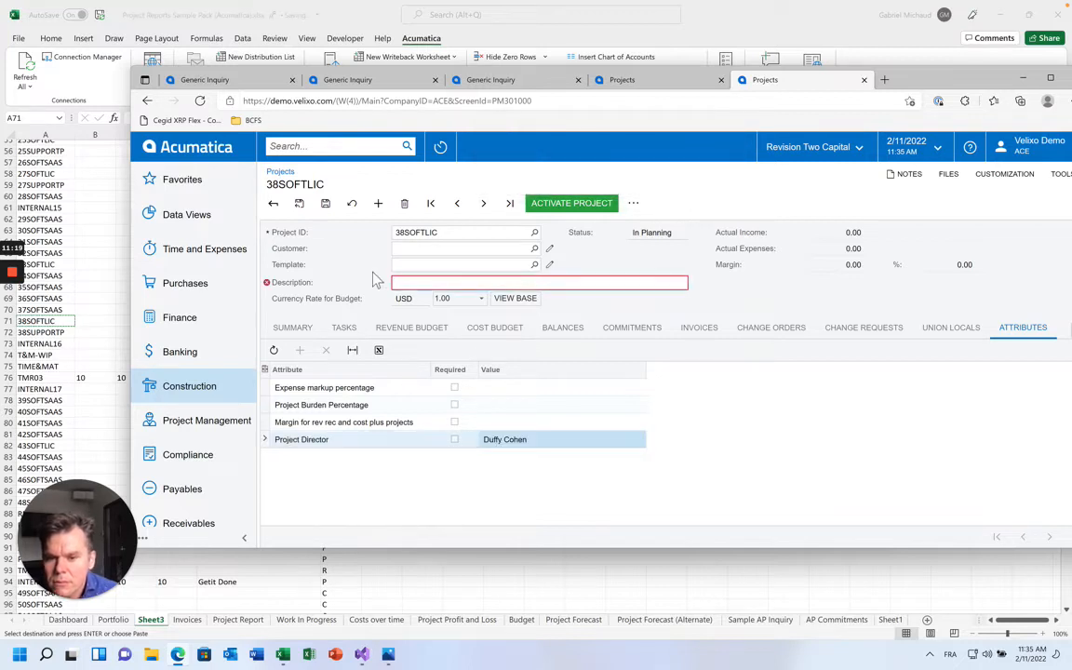
{"action": "type", "text": "Test"}
{"action": "key", "text": "ctrl+s"}
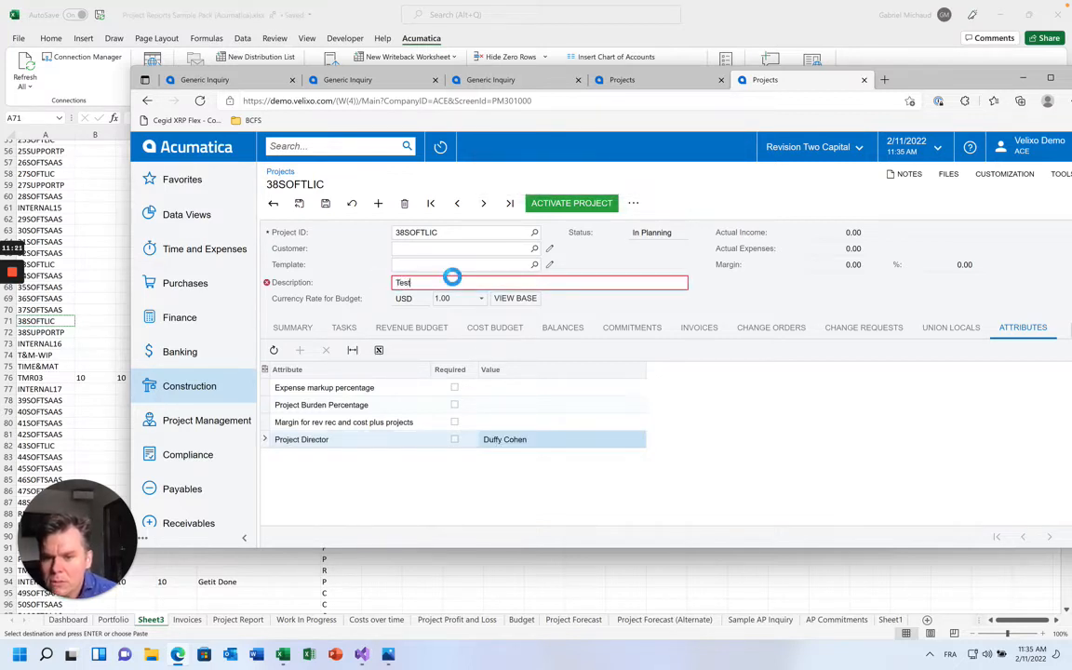
{"action": "key", "text": "Return"}
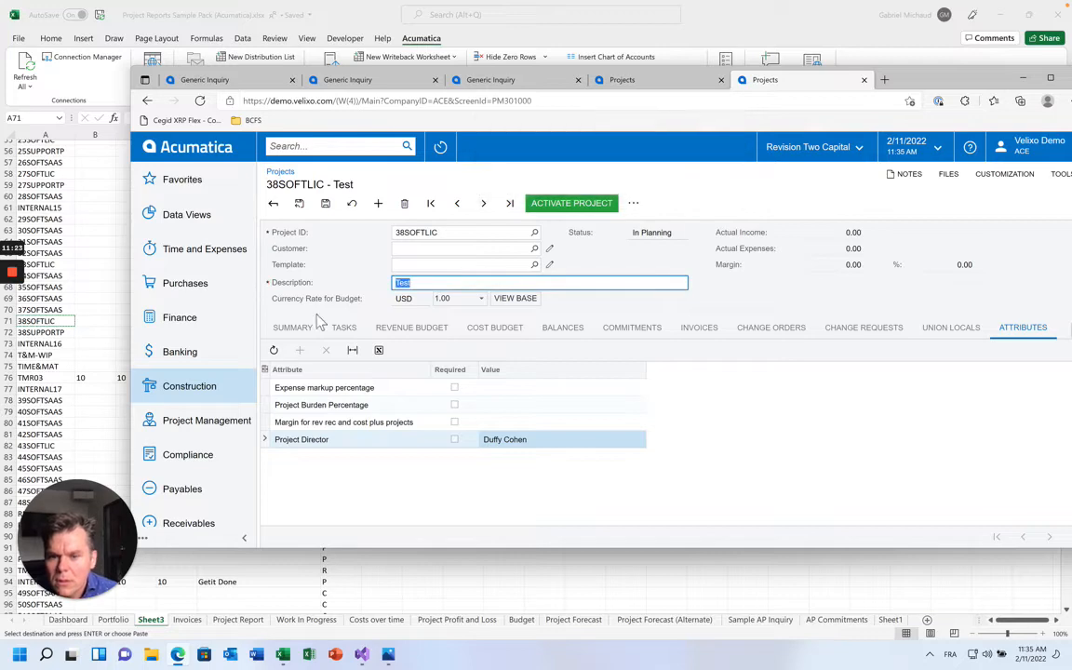
Check the Summary tab, dismiss the insert error, and discard the unsaved project
{"action": "left_click", "coordinate": [294, 329]}
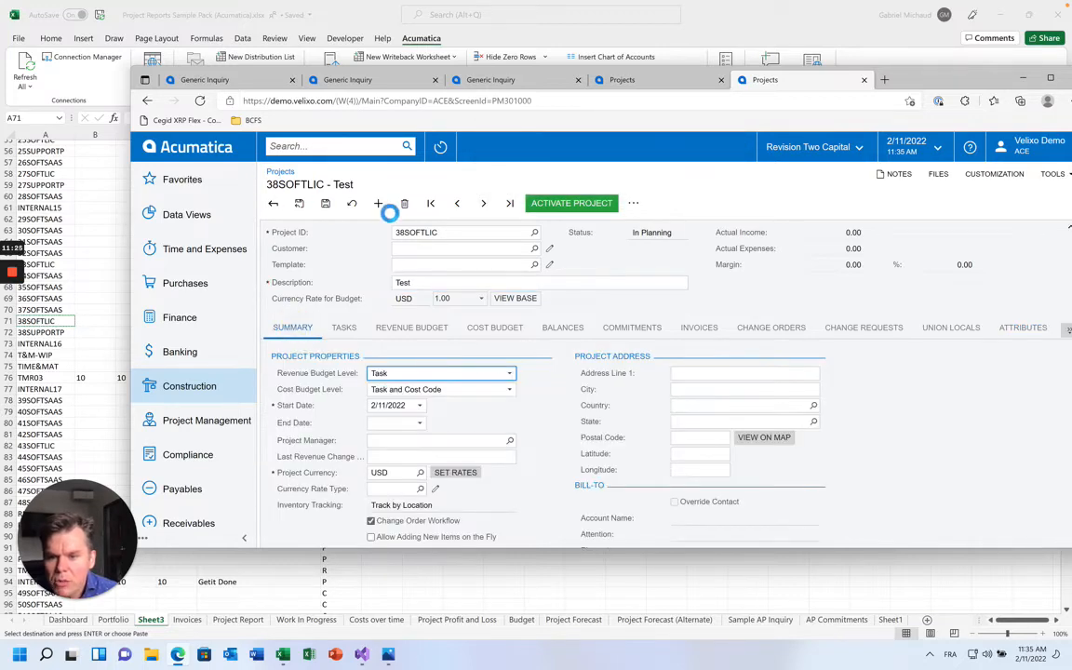
{"action": "key", "text": "Return"}
{"action": "scroll", "coordinate": [395, 258], "scroll_direction": "down", "scroll_amount": 4}
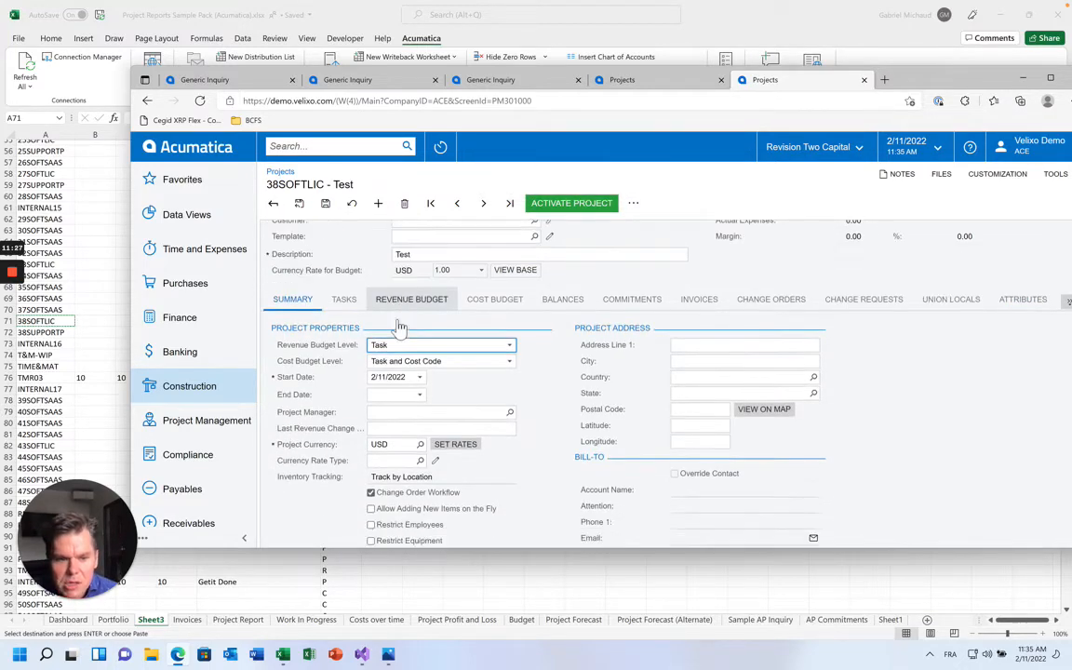
{"action": "scroll", "coordinate": [1004, 302], "scroll_direction": "up", "scroll_amount": 5}
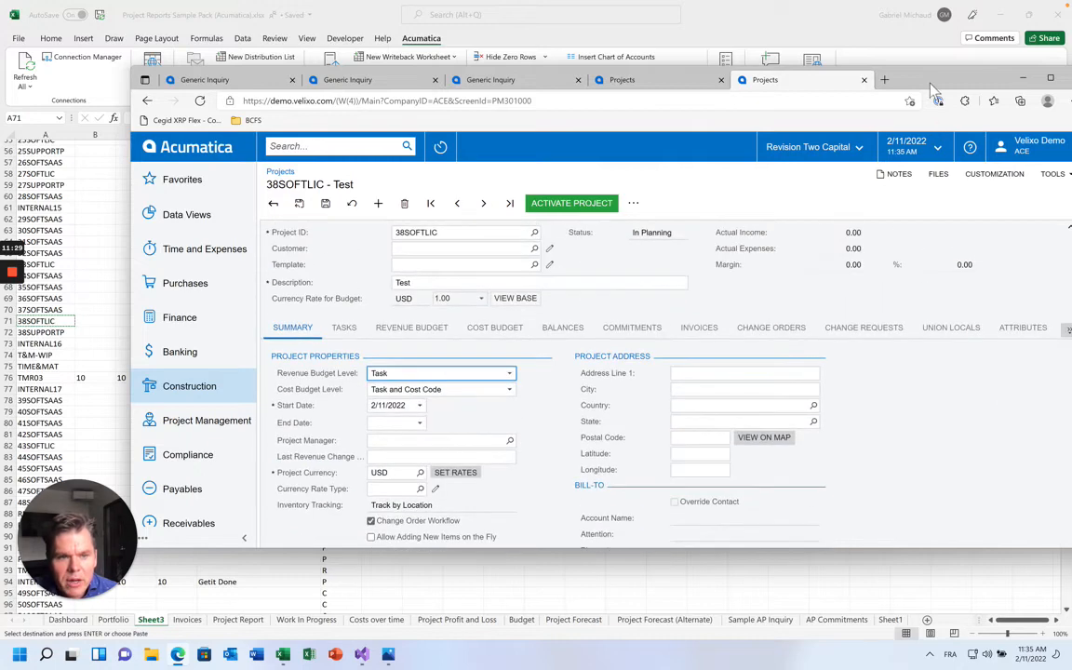
{"action": "left_click_drag", "start_coordinate": [836, 74], "coordinate": [784, 74]}
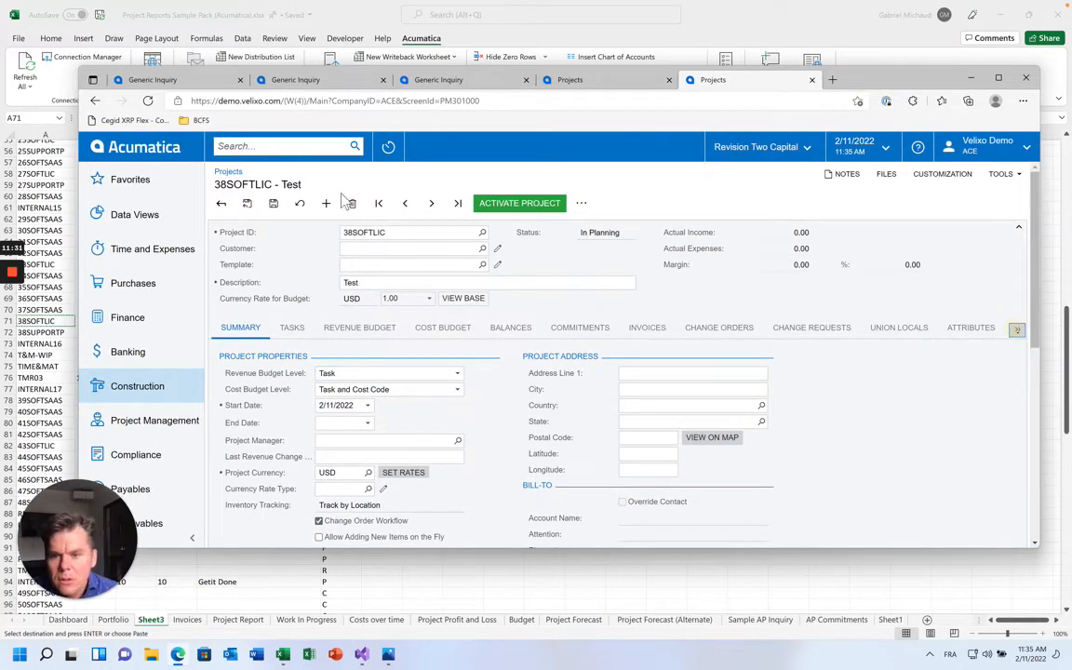
{"action": "left_click", "coordinate": [299, 203]}
Discard the changes and load project 1002HOTE with its attribute values shown
{"action": "left_click", "coordinate": [616, 165]}
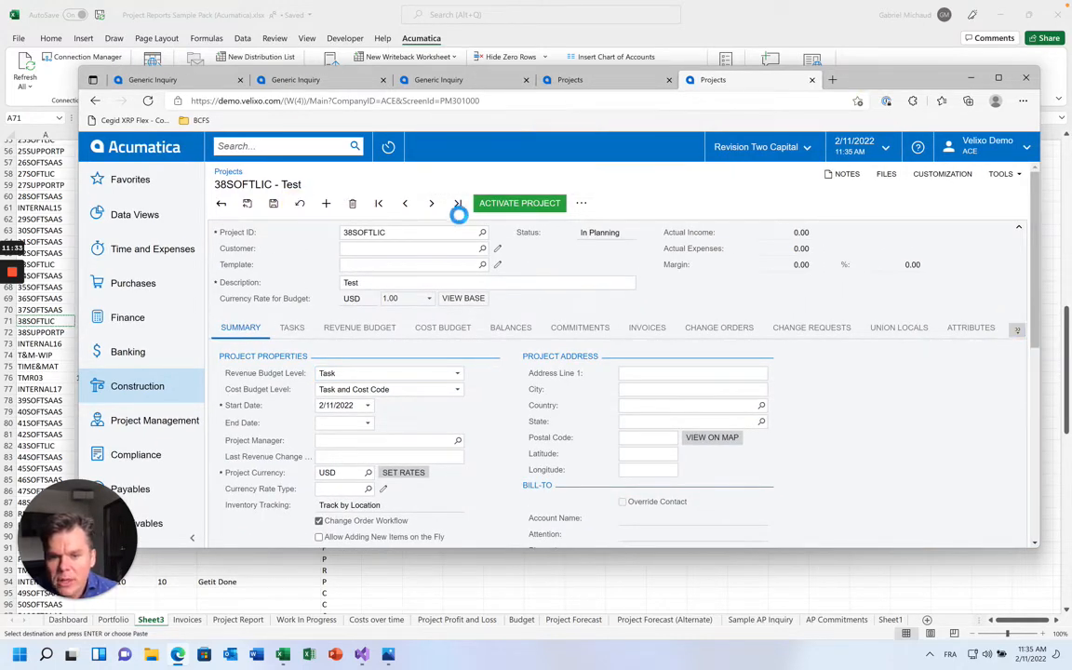
{"action": "double_click", "coordinate": [374, 233]}
{"action": "type", "text": "1002HOTEL"}
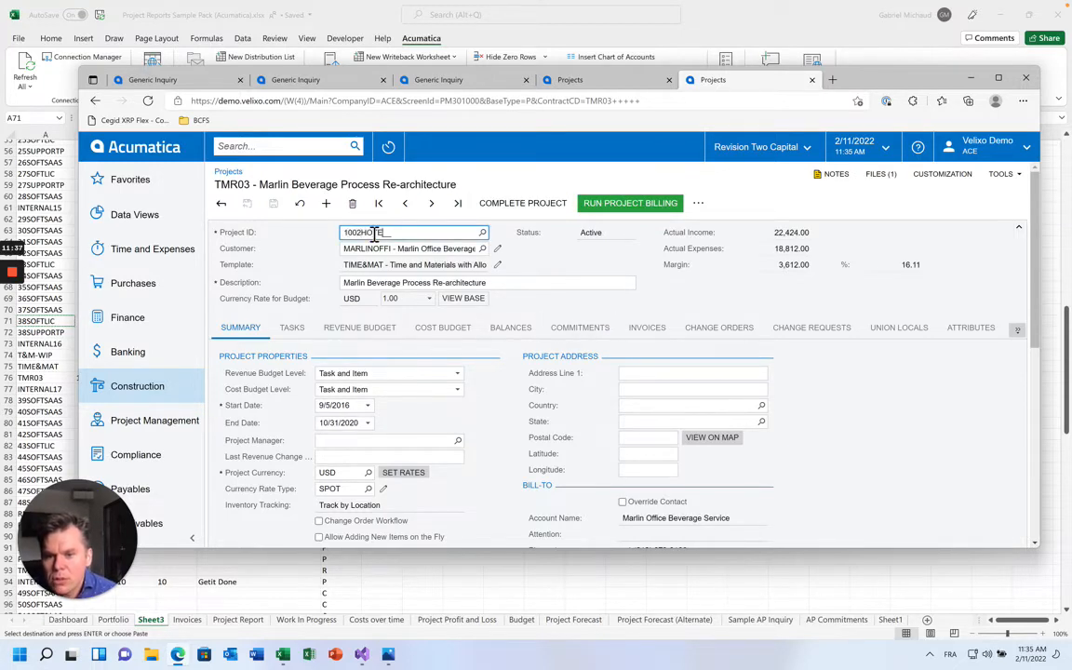
{"action": "key", "text": "Tab"}
{"action": "left_click", "coordinate": [972, 328]}
{"action": "left_click", "coordinate": [486, 439]}
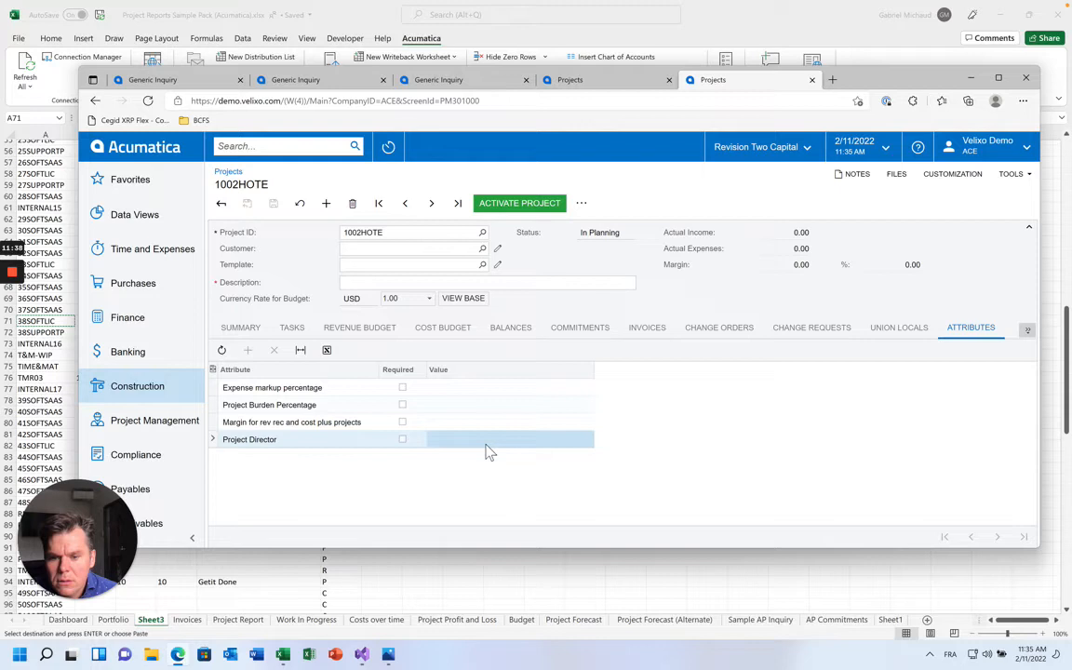
Enter a Project Director name for 1003REST, save, then Refresh All in Excel
{"action": "left_click", "coordinate": [431, 203]}
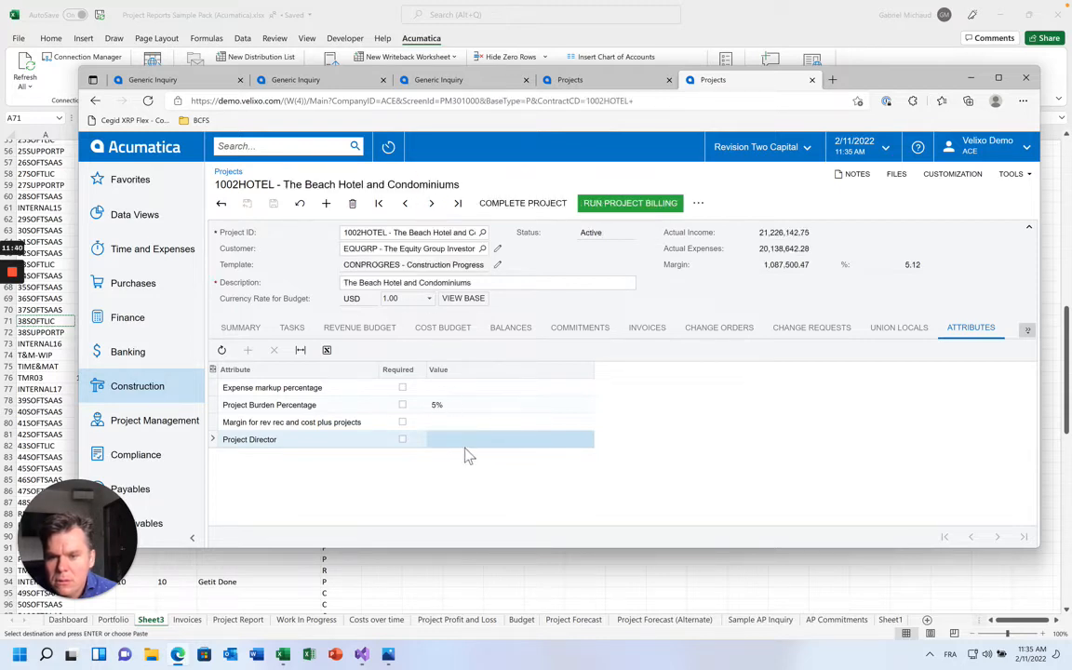
{"action": "left_click", "coordinate": [430, 203]}
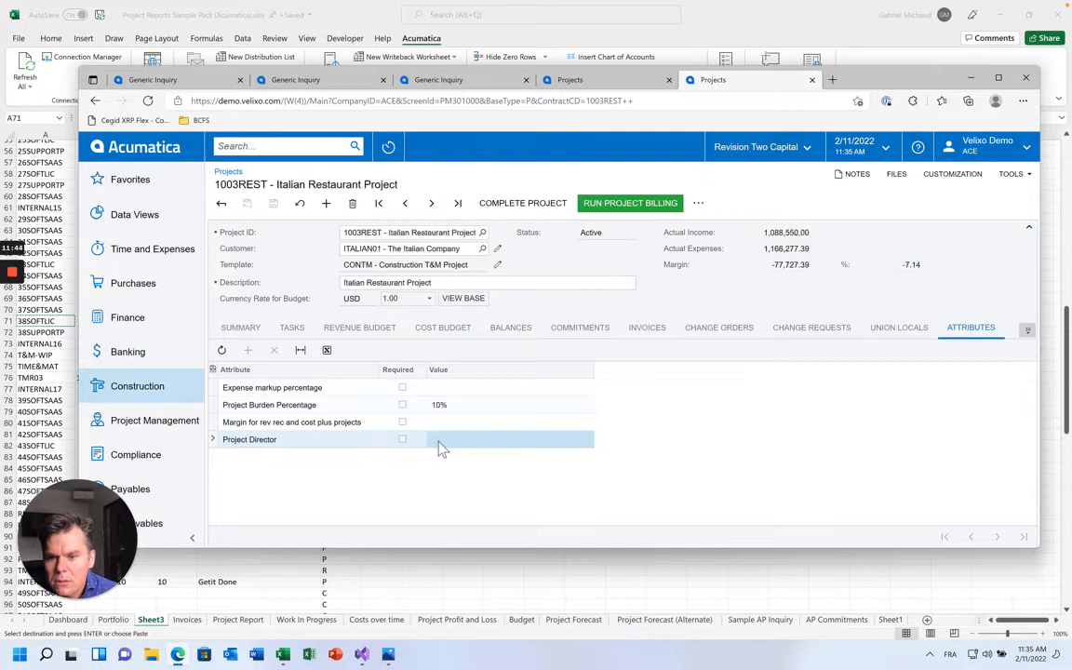
{"action": "left_click", "coordinate": [442, 443]}
{"action": "key", "text": "ctrl+s"}
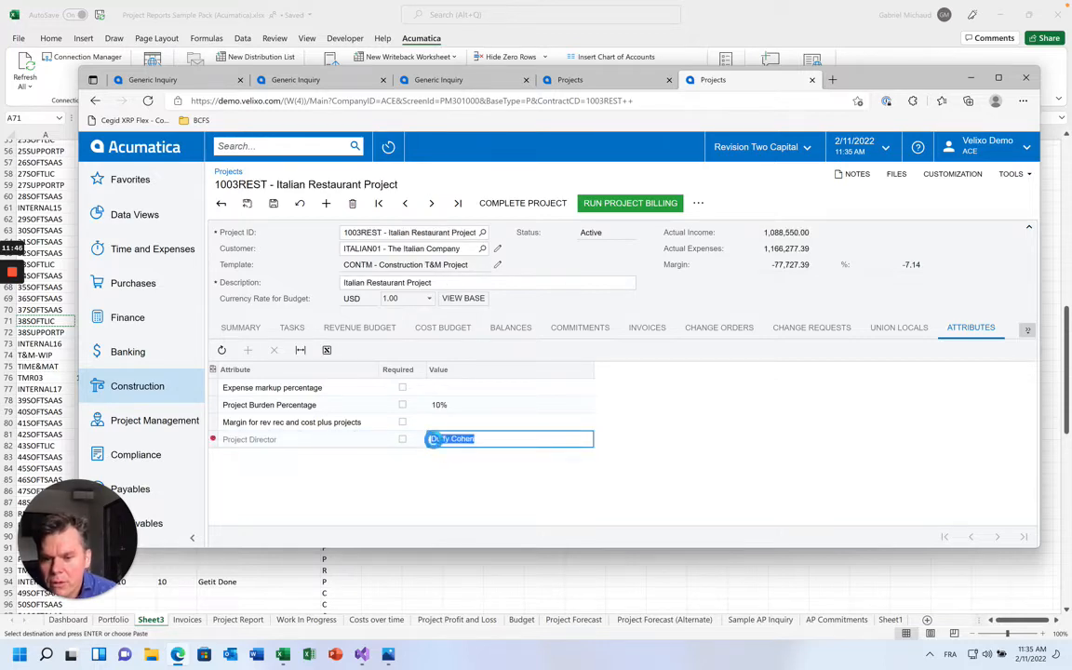
{"action": "left_click", "coordinate": [24, 69]}
{"action": "left_click", "coordinate": [25, 67]}
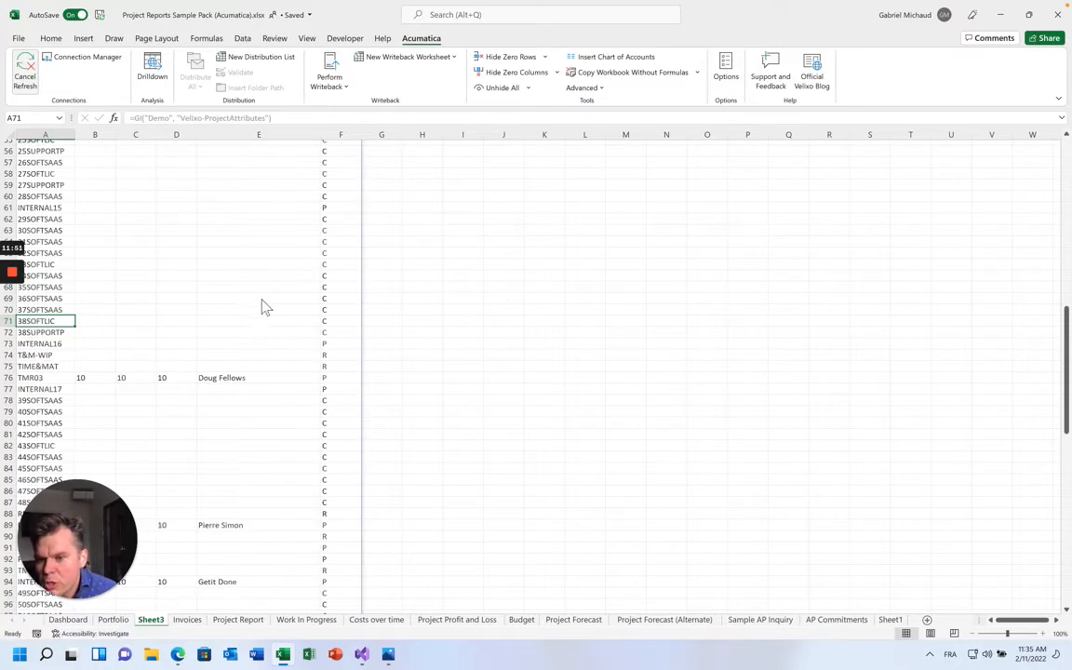
Check the refreshed director values in column E, including rows 140 and 151
{"action": "scroll", "coordinate": [213, 416], "scroll_direction": "down", "scroll_amount": 3}
{"action": "scroll", "coordinate": [213, 416], "scroll_direction": "down", "scroll_amount": 18}
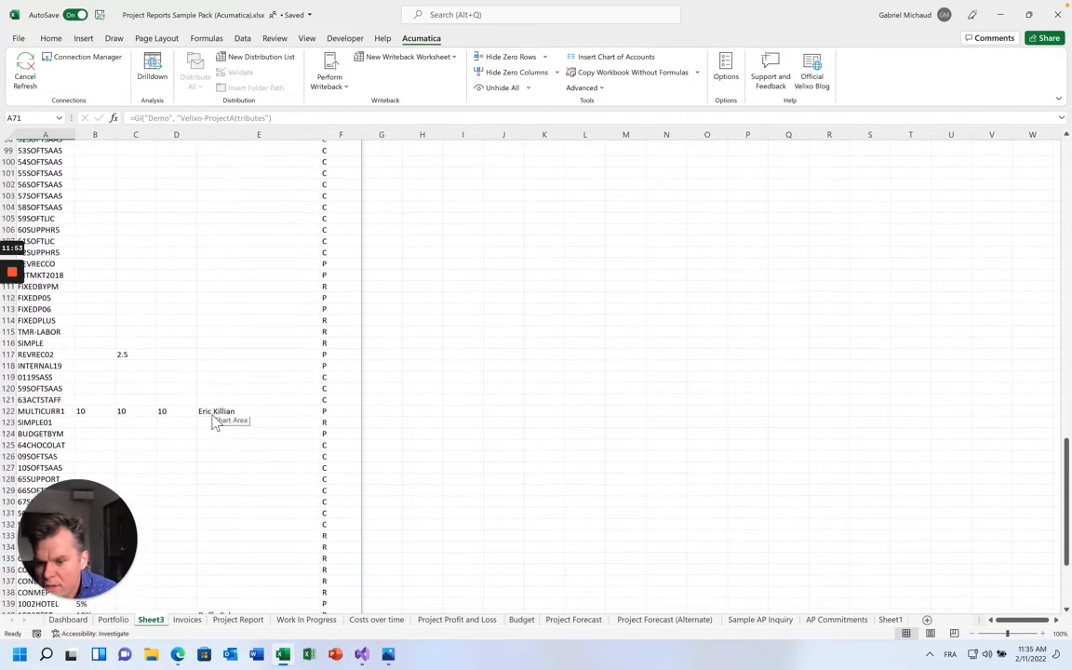
{"action": "scroll", "coordinate": [213, 422], "scroll_direction": "down", "scroll_amount": 1}
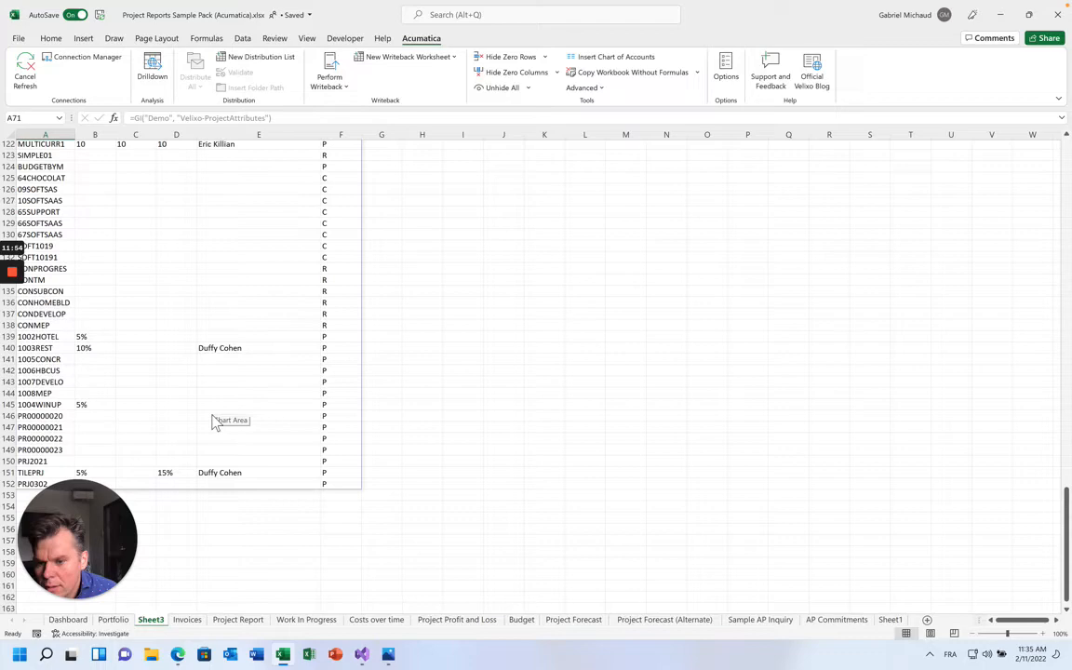
{"action": "left_click", "coordinate": [213, 348]}
{"action": "left_click", "coordinate": [213, 472]}
{"action": "scroll", "coordinate": [213, 473], "scroll_direction": "up", "scroll_amount": 20}
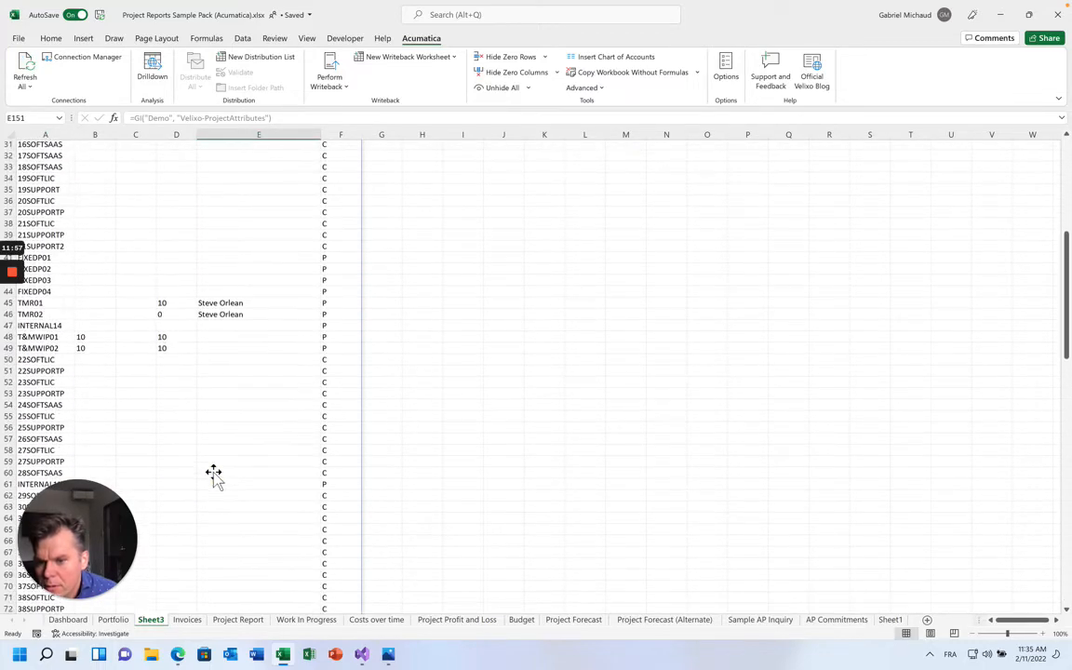
{"action": "scroll", "coordinate": [213, 474], "scroll_direction": "up", "scroll_amount": 10}
{"action": "scroll", "coordinate": [216, 503], "scroll_direction": "down", "scroll_amount": 5}
Select E45:E46, then start a Project Director label in cell J6
{"action": "left_click", "coordinate": [213, 479]}
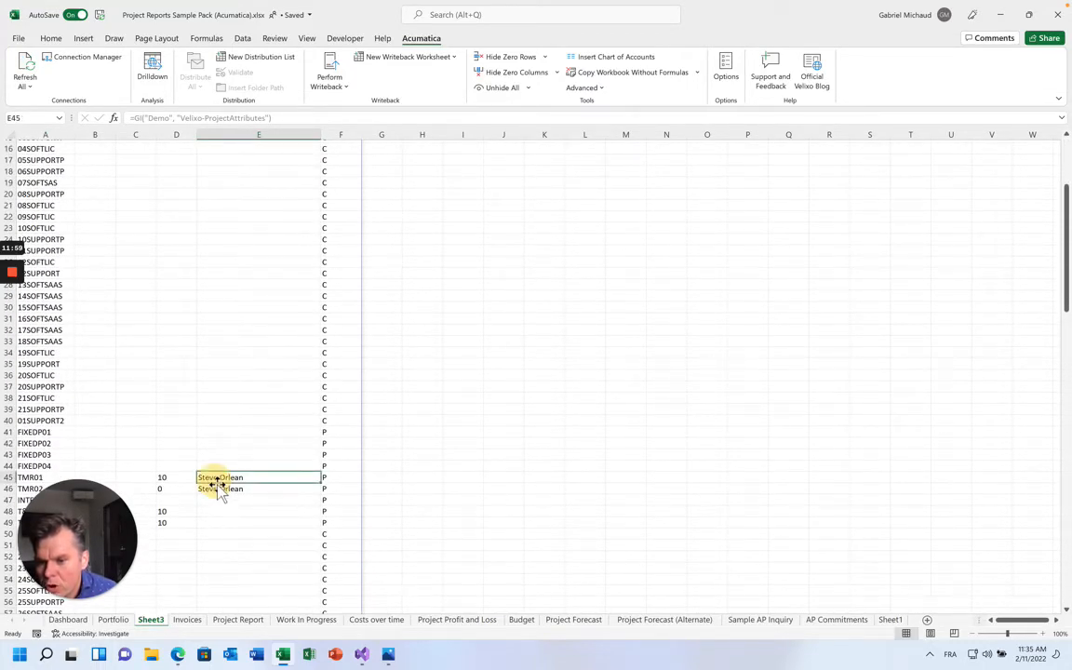
{"action": "left_click_drag", "start_coordinate": [213, 478], "coordinate": [217, 491]}
{"action": "scroll", "coordinate": [217, 493], "scroll_direction": "down", "scroll_amount": 9}
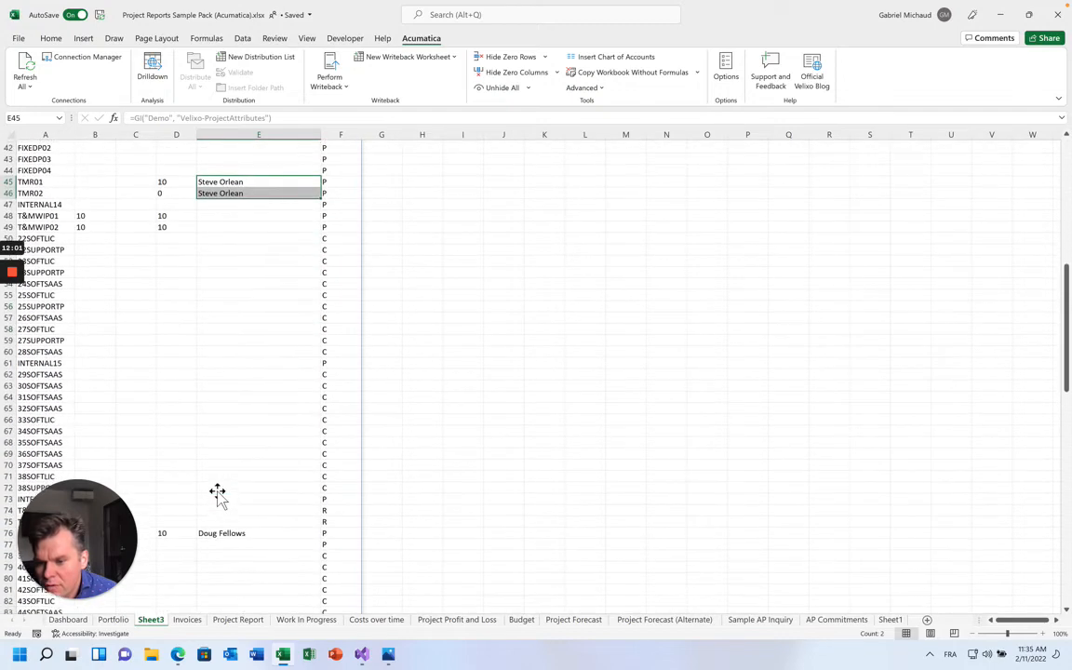
{"action": "scroll", "coordinate": [217, 493], "scroll_direction": "up", "scroll_amount": 14}
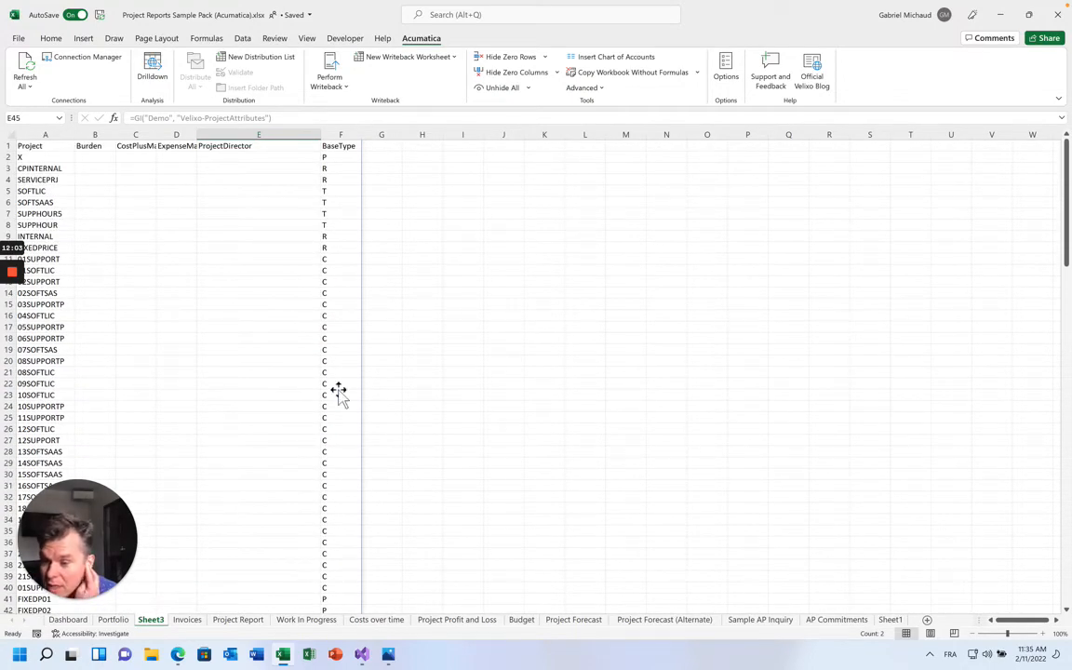
{"action": "double_click", "coordinate": [521, 205]}
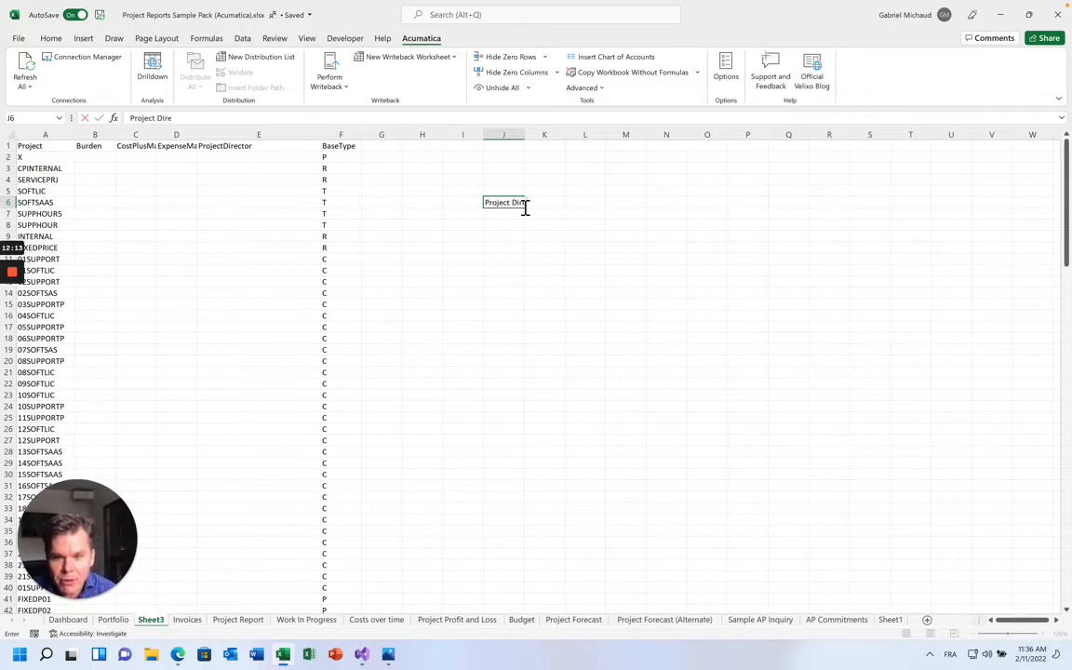
Label J6 'Project Director:' and J7 'Project List', widen column J, and zoom in
{"action": "type", "text": ":"}
{"action": "key", "text": "Return"}
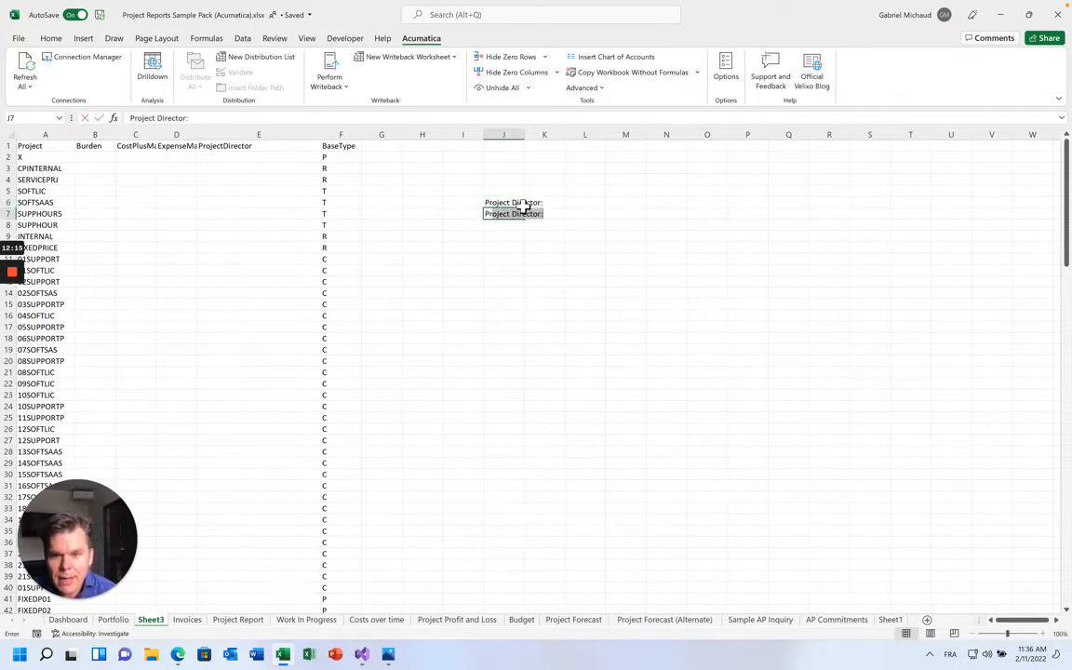
{"action": "type", "text": "Project List"}
{"action": "key", "text": "Tab"}
{"action": "left_click_drag", "start_coordinate": [524, 135], "coordinate": [541, 136]}
{"action": "left_click", "coordinate": [1042, 633]}
{"action": "left_click", "coordinate": [1042, 634]}
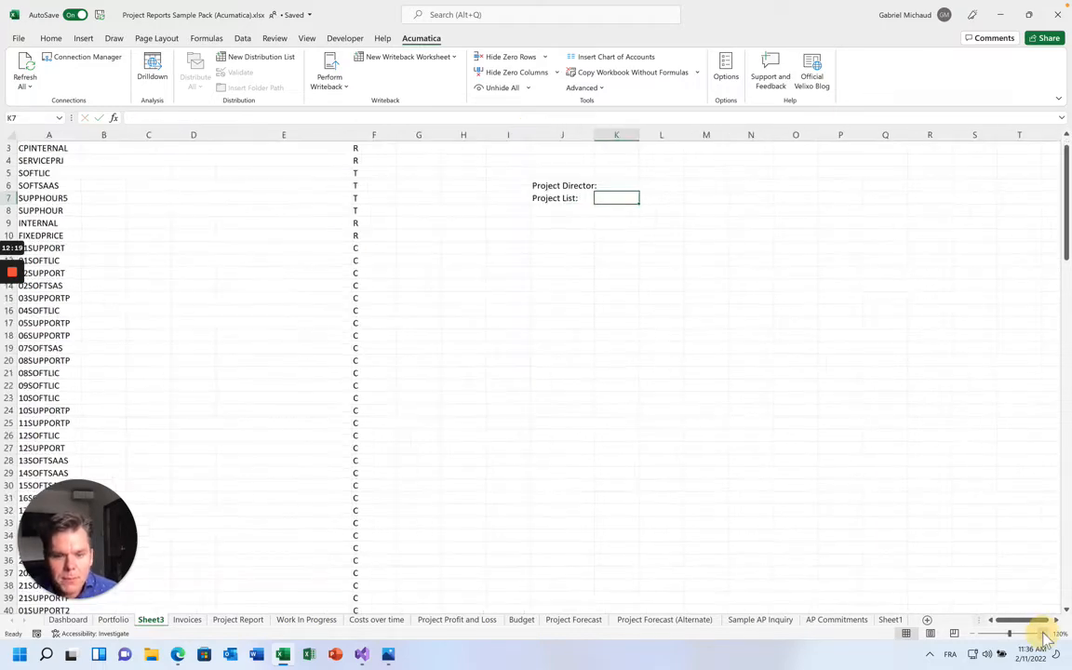
{"action": "left_click", "coordinate": [1041, 634]}
{"action": "left_click", "coordinate": [1042, 634]}
{"action": "left_click", "coordinate": [1042, 633]}
Enter the director's full name in K6 and widen column J further
{"action": "key", "text": "Up"}
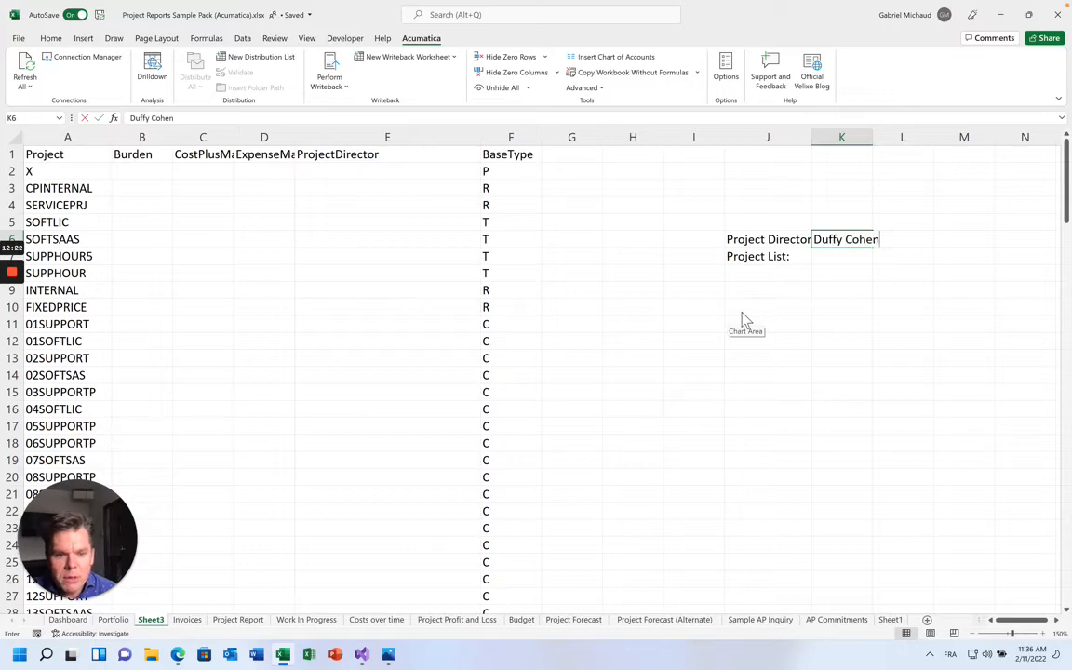
{"action": "key", "text": "Tab"}
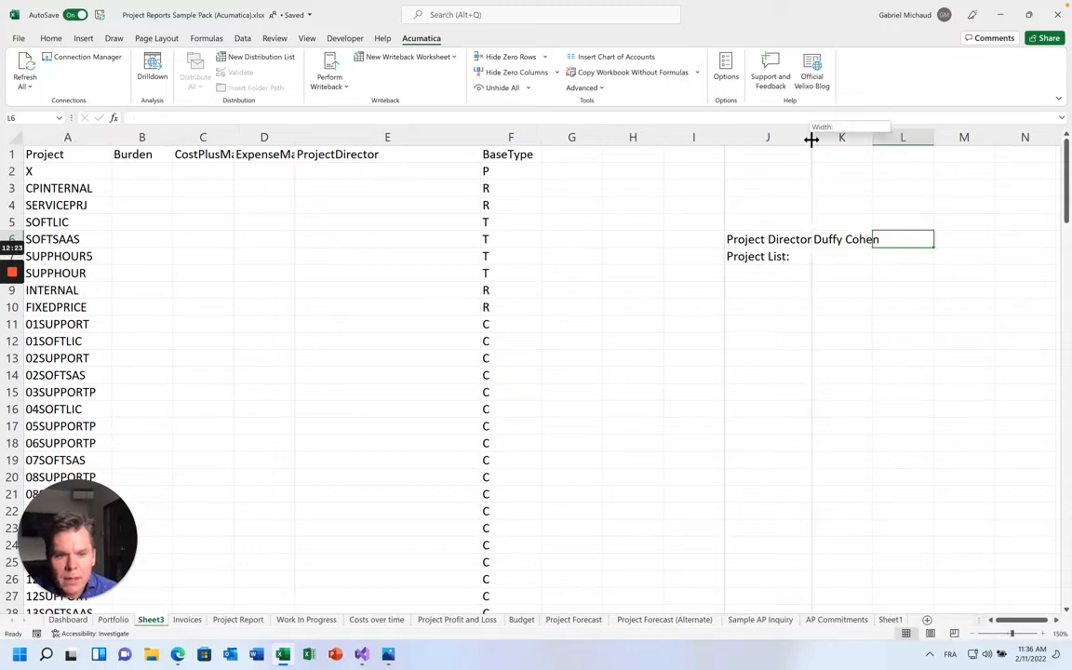
{"action": "left_click_drag", "start_coordinate": [811, 139], "coordinate": [842, 138]}
{"action": "key", "text": "Return"}
Enter 1003REST;TILEPRJ as the project list in K7
{"action": "scroll", "coordinate": [189, 373], "scroll_direction": "down", "scroll_amount": 20}
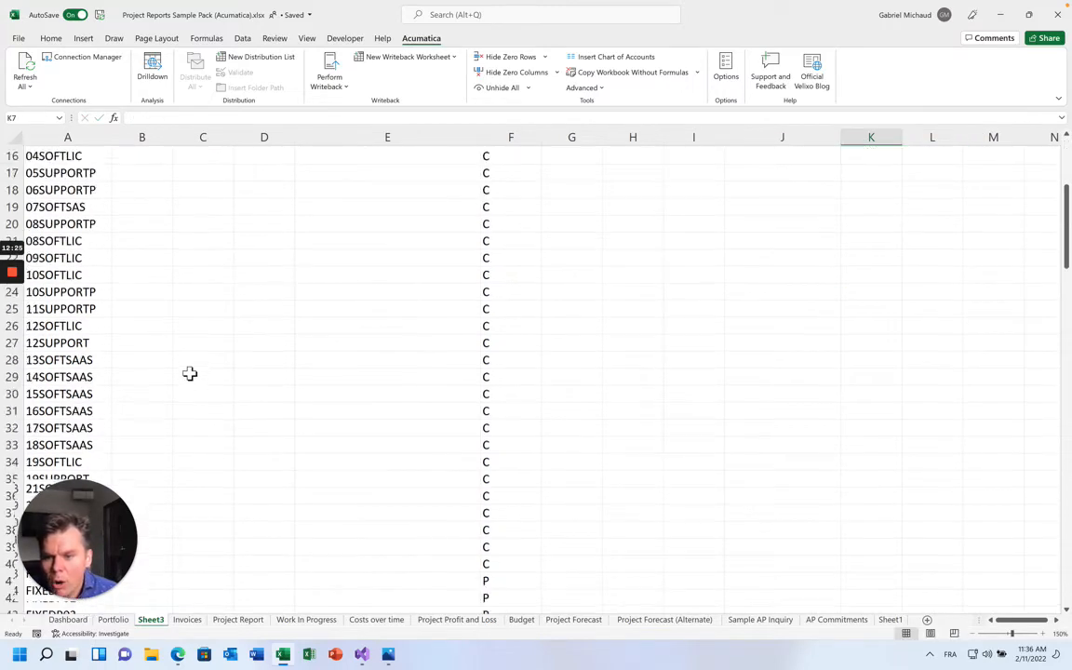
{"action": "scroll", "coordinate": [189, 373], "scroll_direction": "down", "scroll_amount": 15}
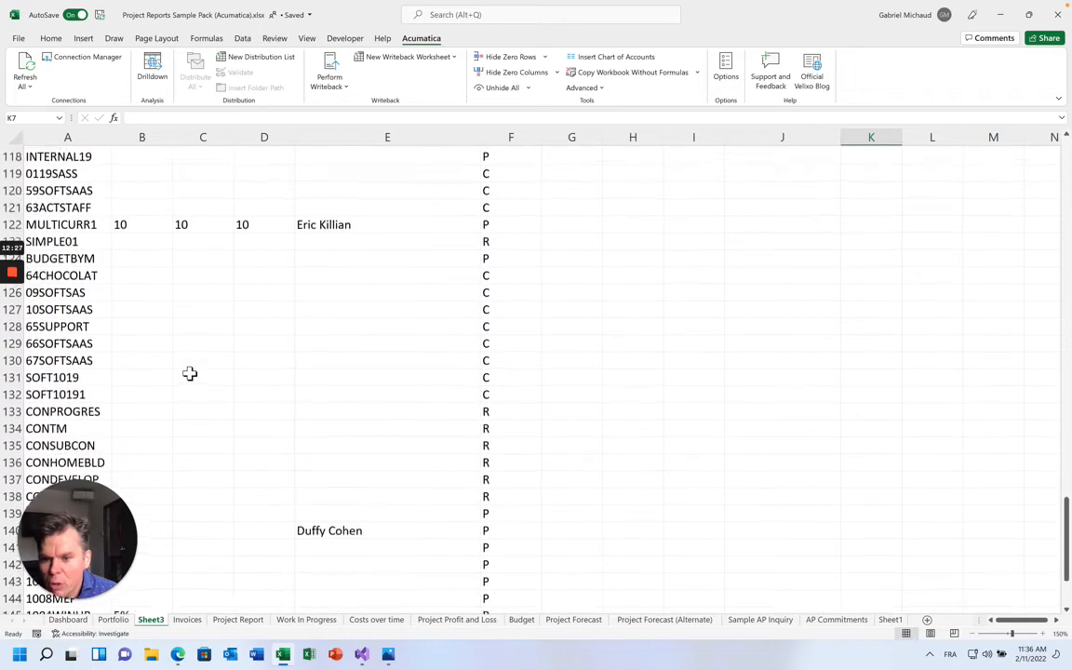
{"action": "scroll", "coordinate": [120, 314], "scroll_direction": "down", "scroll_amount": 2}
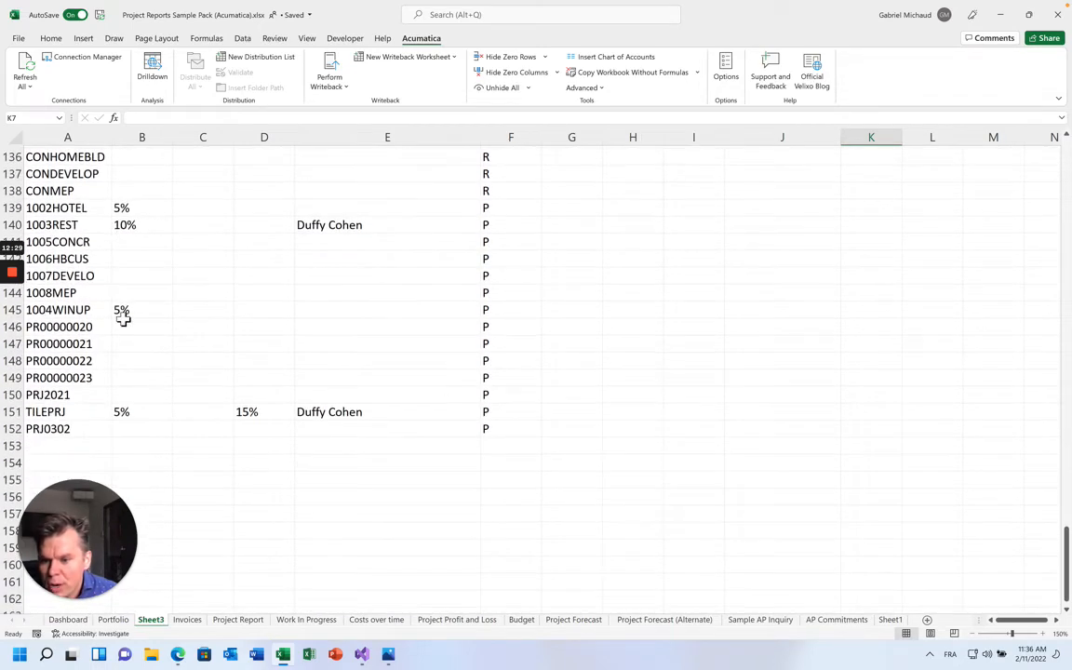
{"action": "scroll", "coordinate": [63, 386], "scroll_direction": "up", "scroll_amount": 20}
{"action": "scroll", "coordinate": [58, 394], "scroll_direction": "up", "scroll_amount": 20}
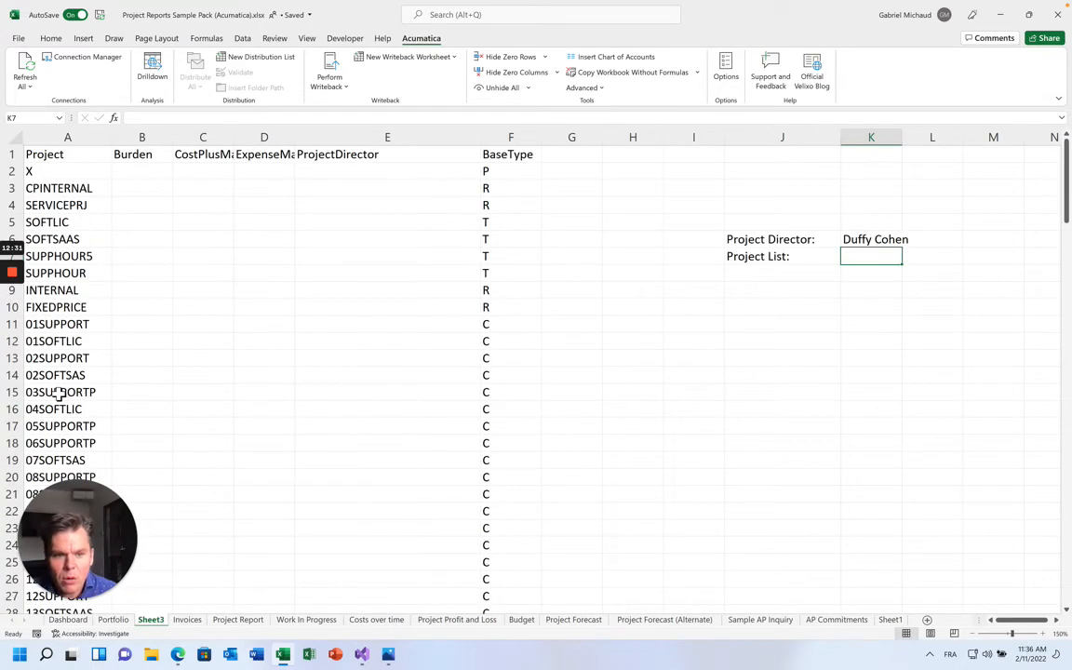
{"action": "type", "text": "1003REST;TILEPRJ"}
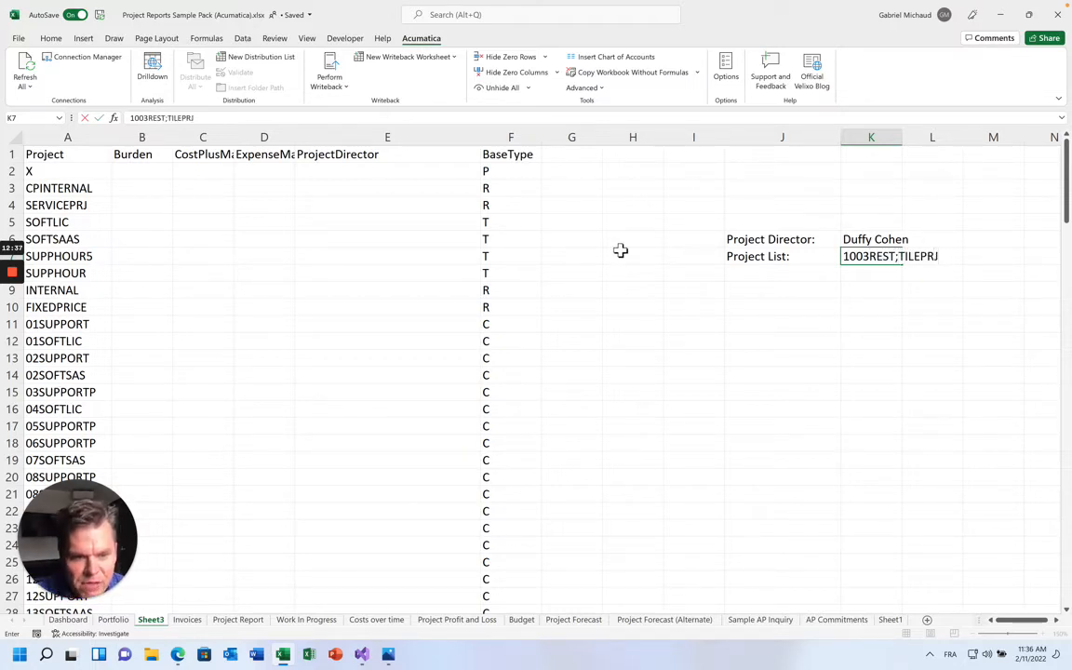
{"action": "key", "text": "Return"}
{"action": "key", "text": "Return"}
Draft =PROJECTTURNOVERAMOUNT("Demo", K7 in K9, then cancel it
{"action": "type", "text": "=PROJECT"}
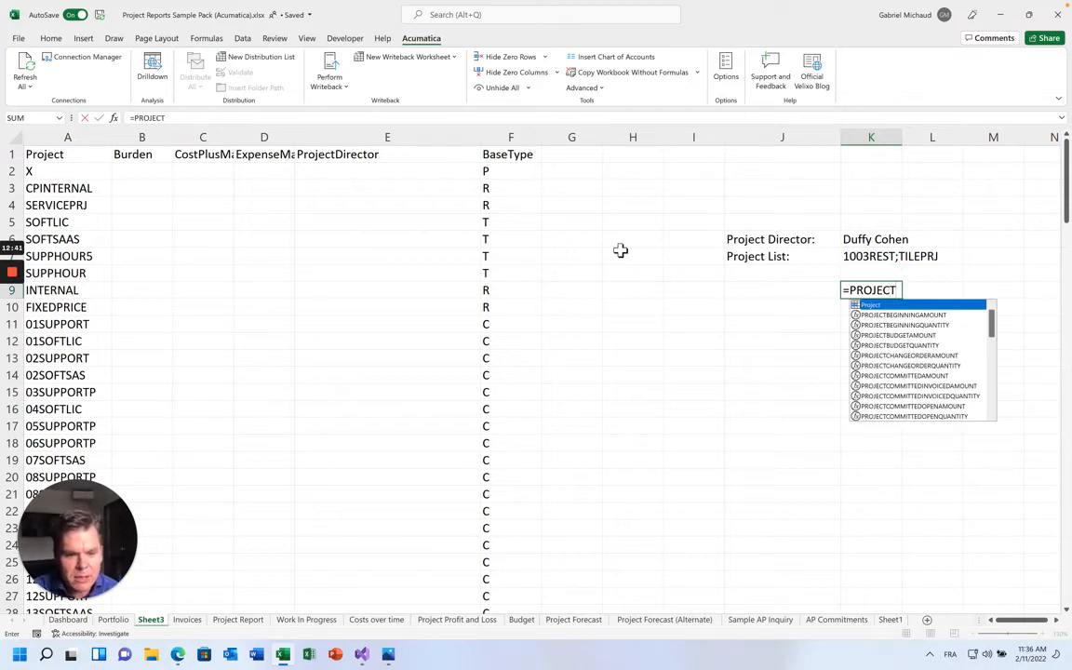
{"action": "type", "text": "TURNOVERAM"}
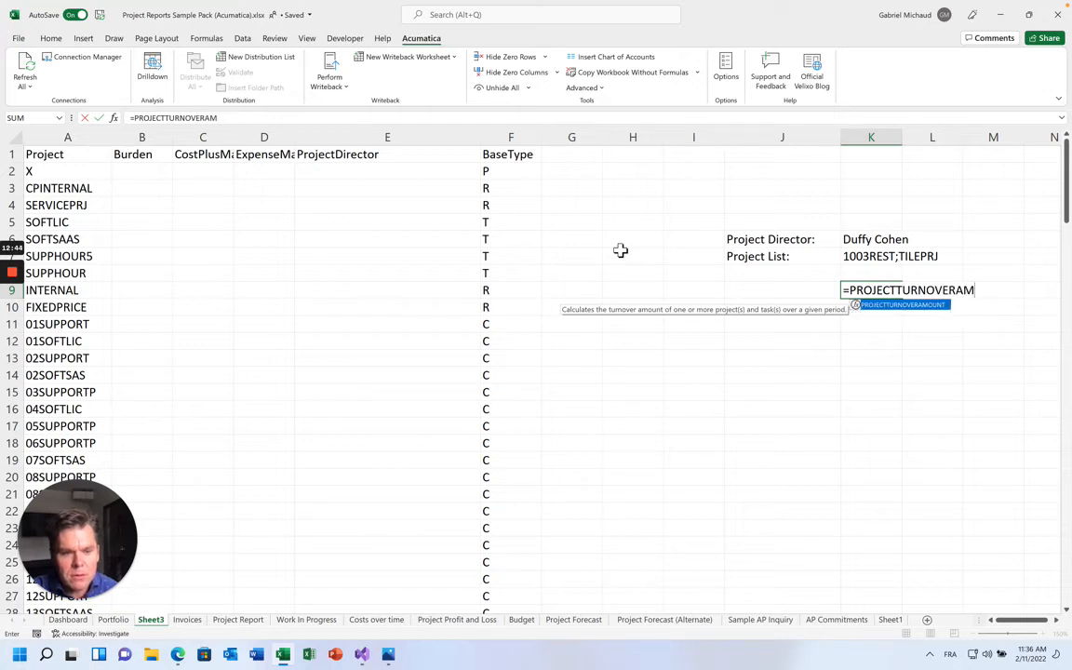
{"action": "key", "text": "Tab"}
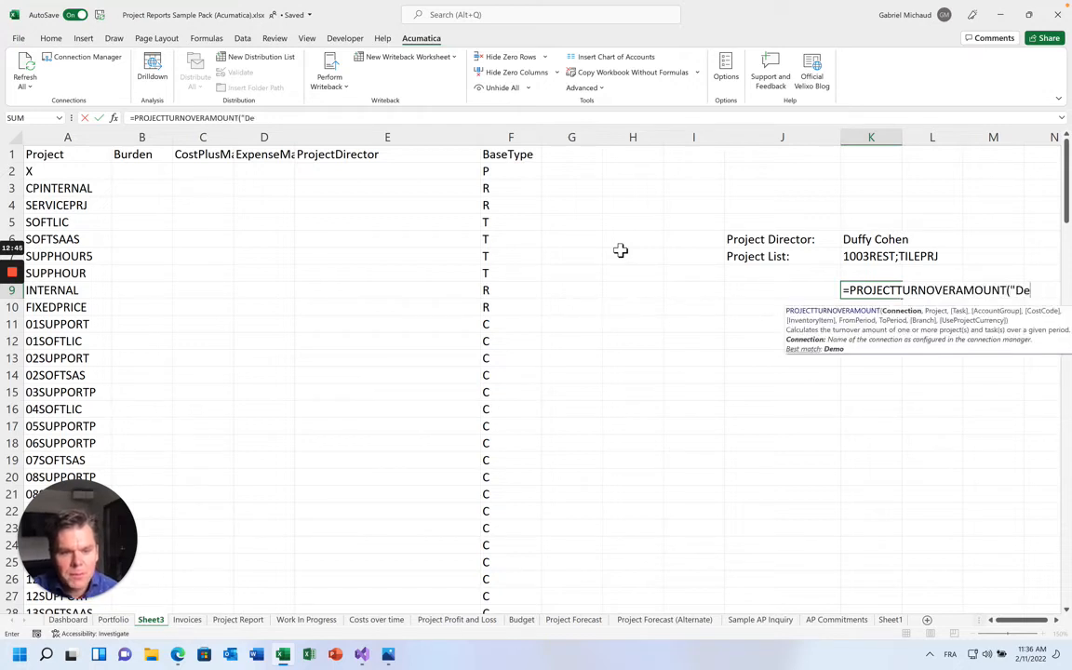
{"action": "type", "text": "\"Demo\","}
{"action": "left_click", "coordinate": [866, 258]}
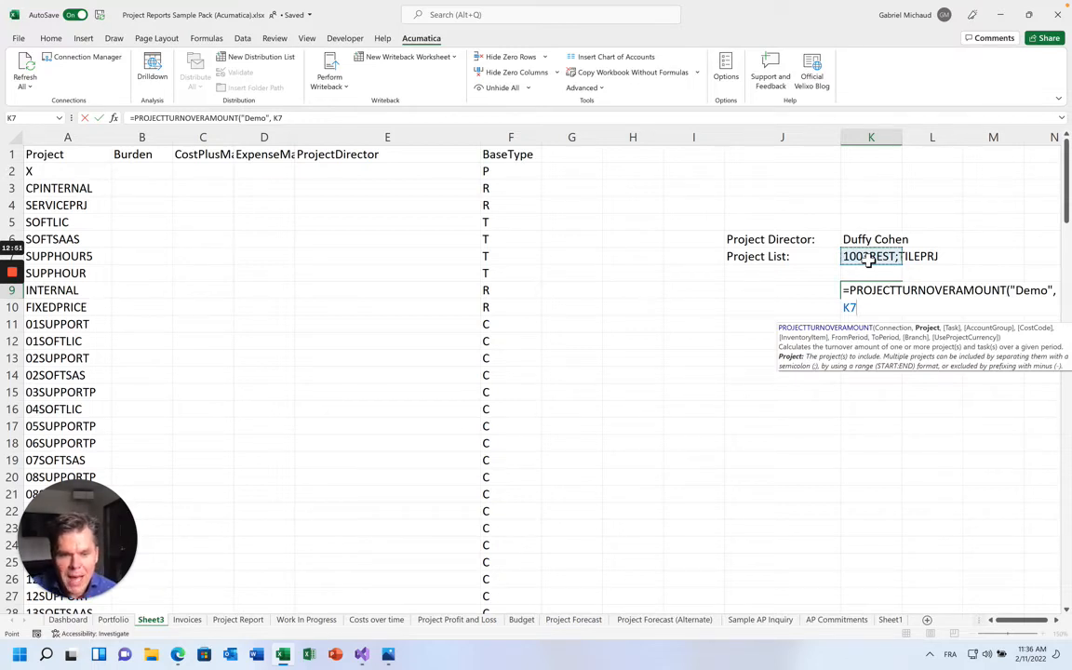
{"action": "key", "text": "Escape"}
Begin a =FILTER( formula in cell K8
{"action": "left_click", "coordinate": [879, 261]}
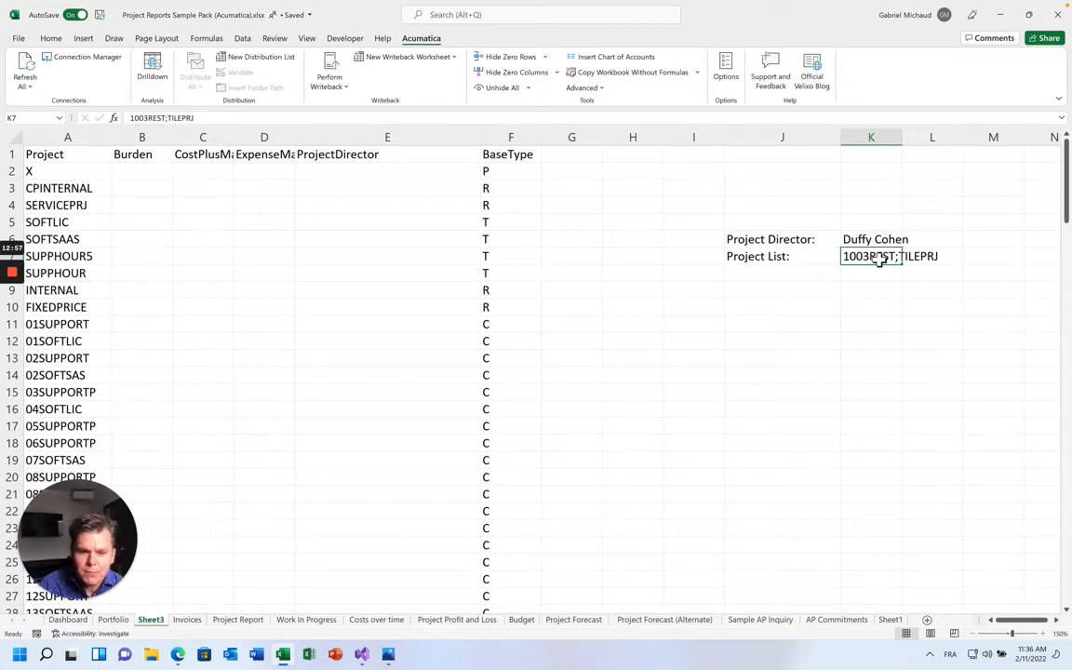
{"action": "key", "text": "Down"}
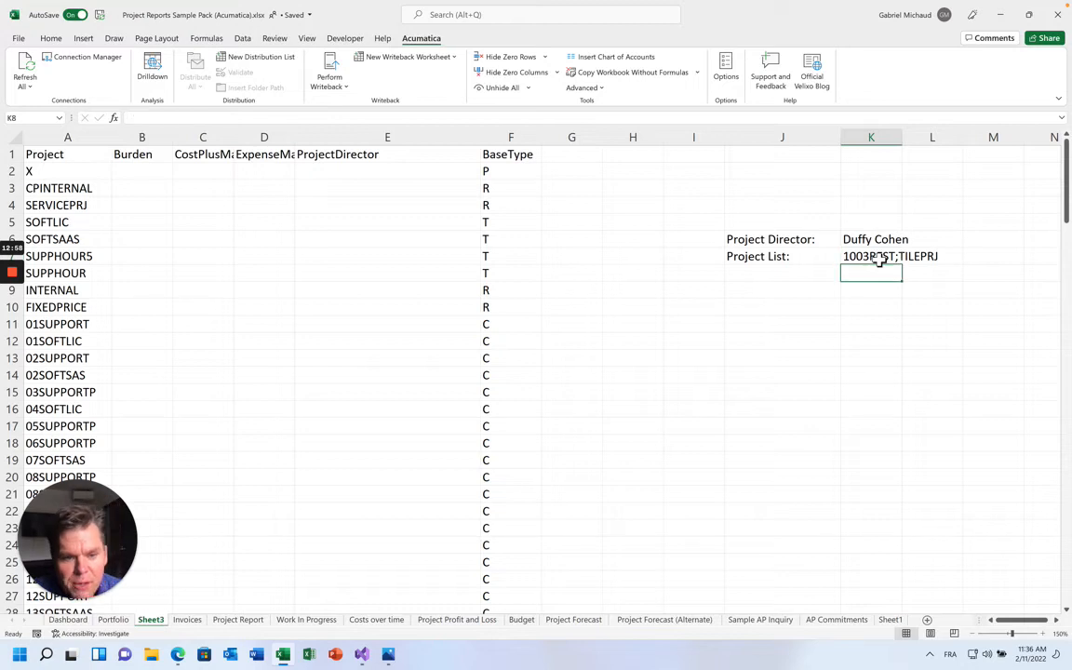
{"action": "type", "text": "=FILT"}
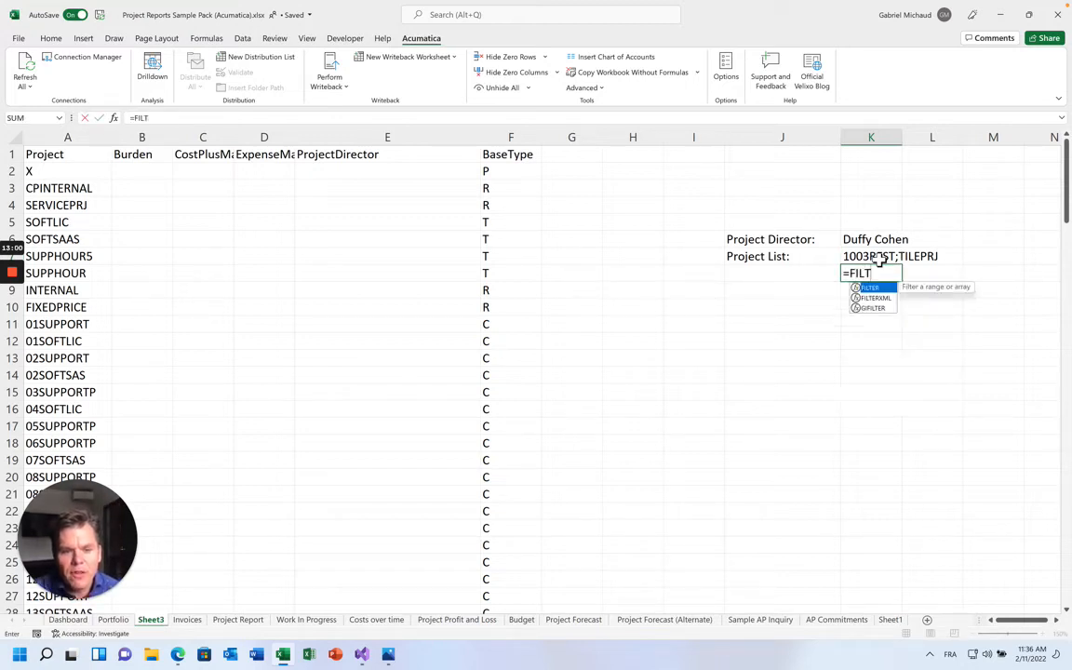
{"action": "key", "text": "Tab"}
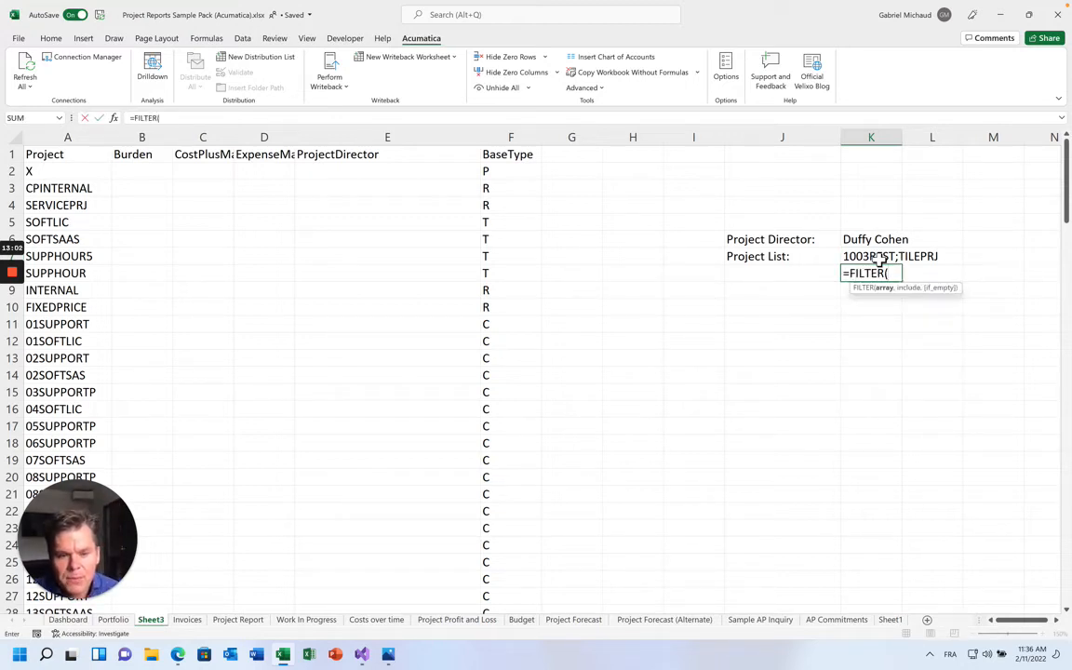
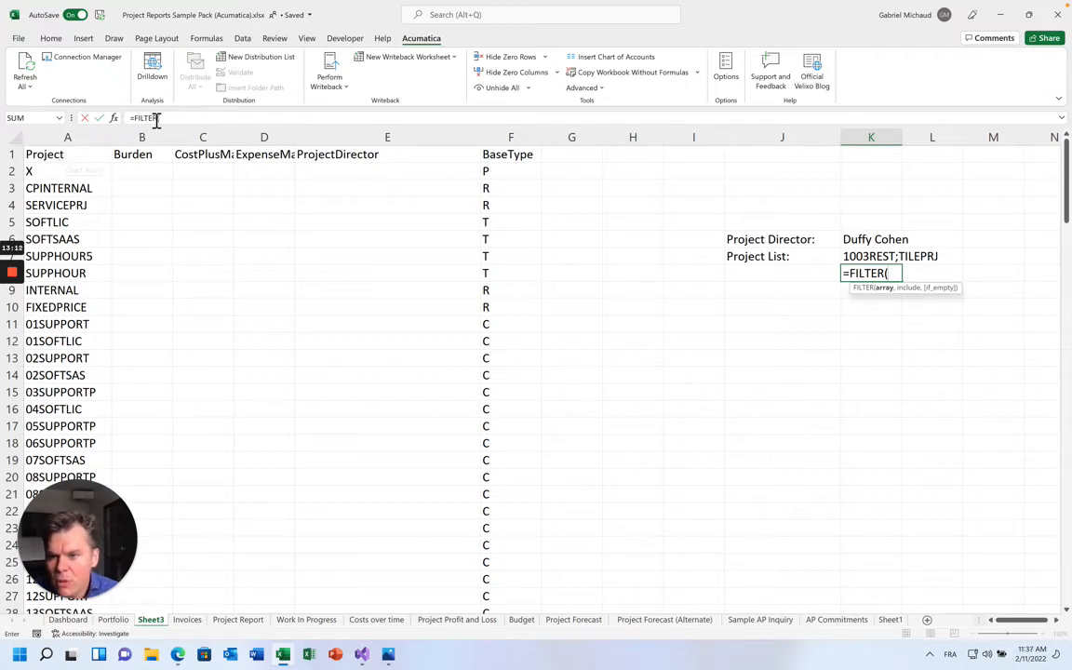
Complete K8 as =FILTER(A1#,INDEX(A1#,,1)=K6), which returns #CALC!
{"action": "type", "text": "A1#"}
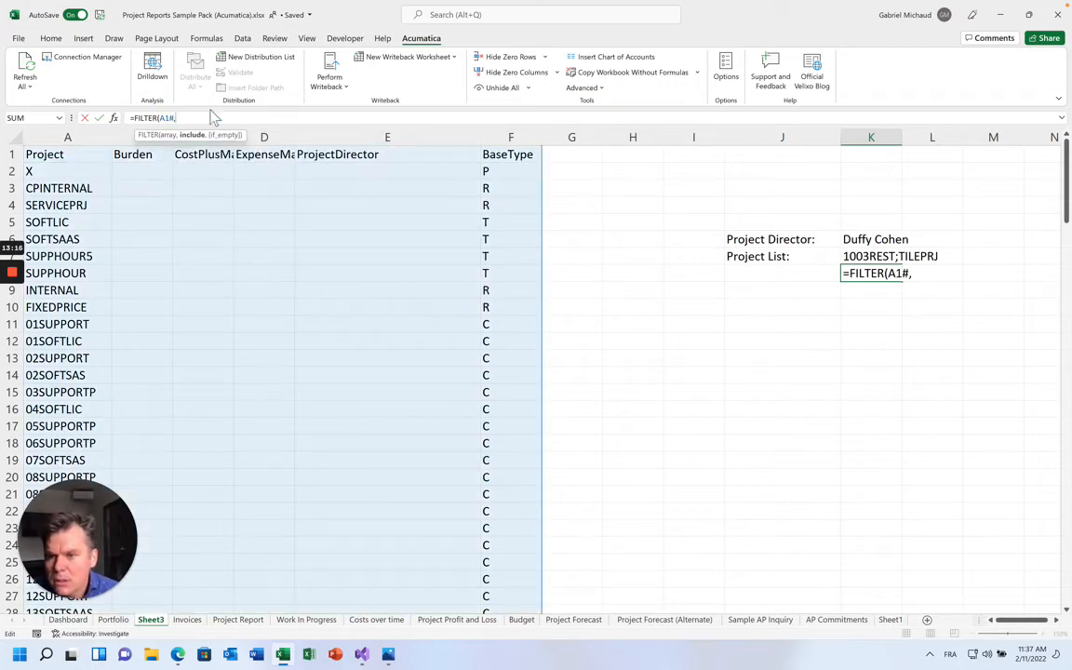
{"action": "type", "text": ","}
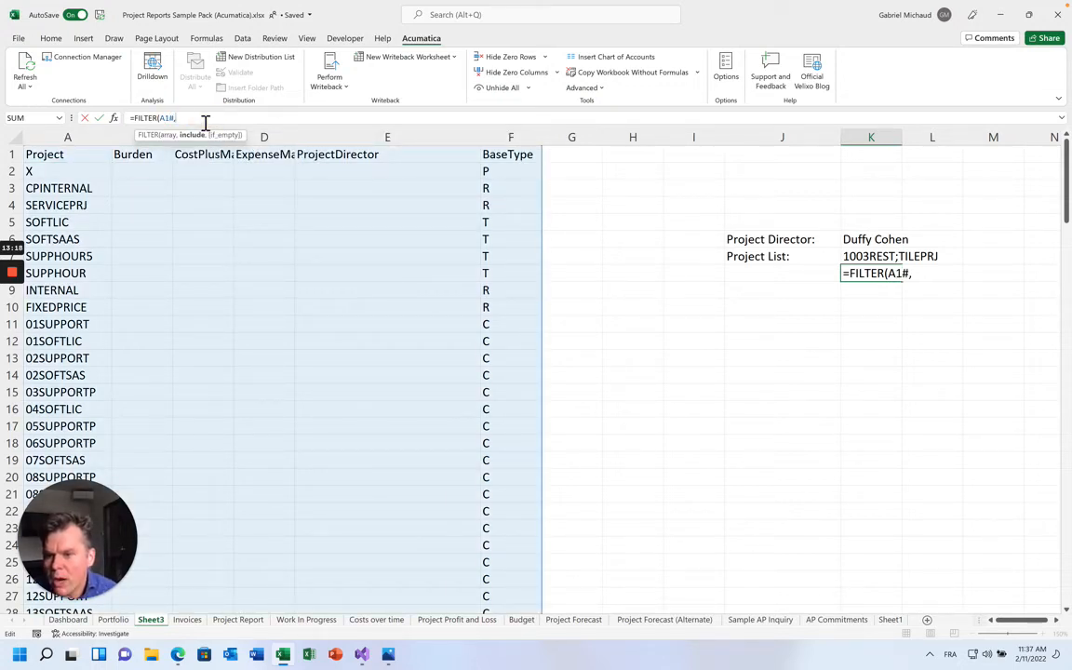
{"action": "type", "text": "INDEX(A1#"}
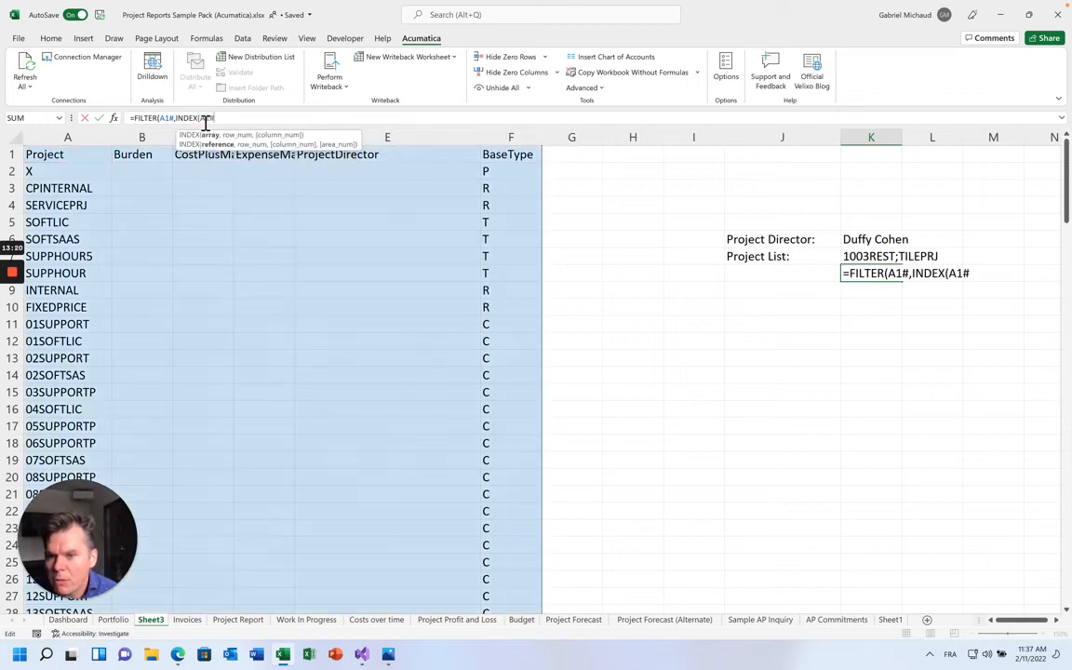
{"action": "type", "text": ",,1)="}
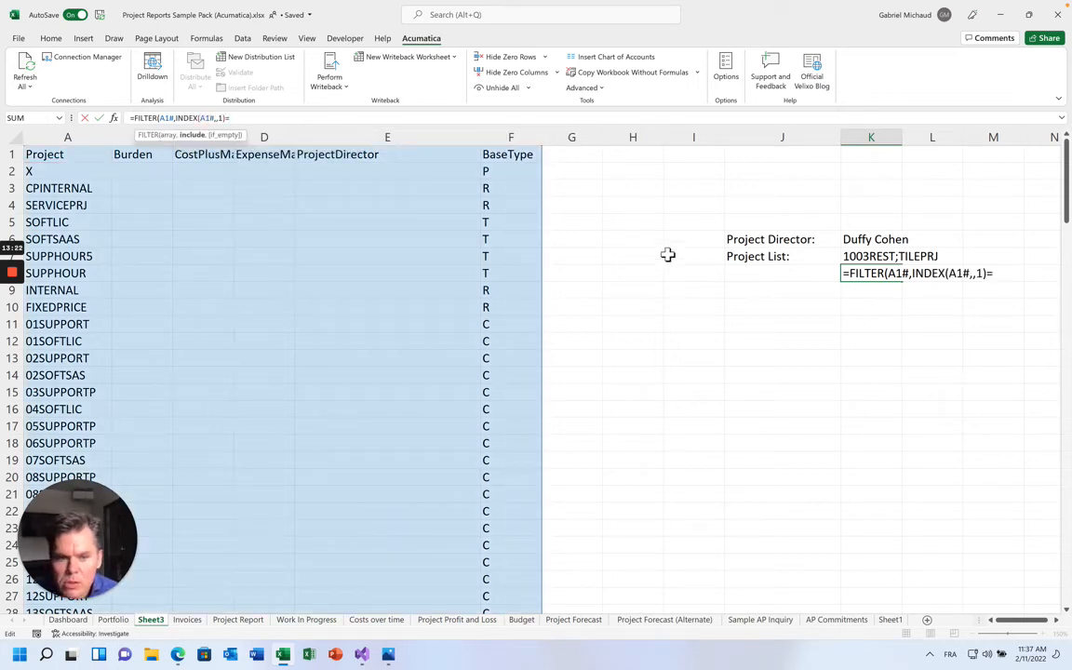
{"action": "left_click", "coordinate": [860, 240]}
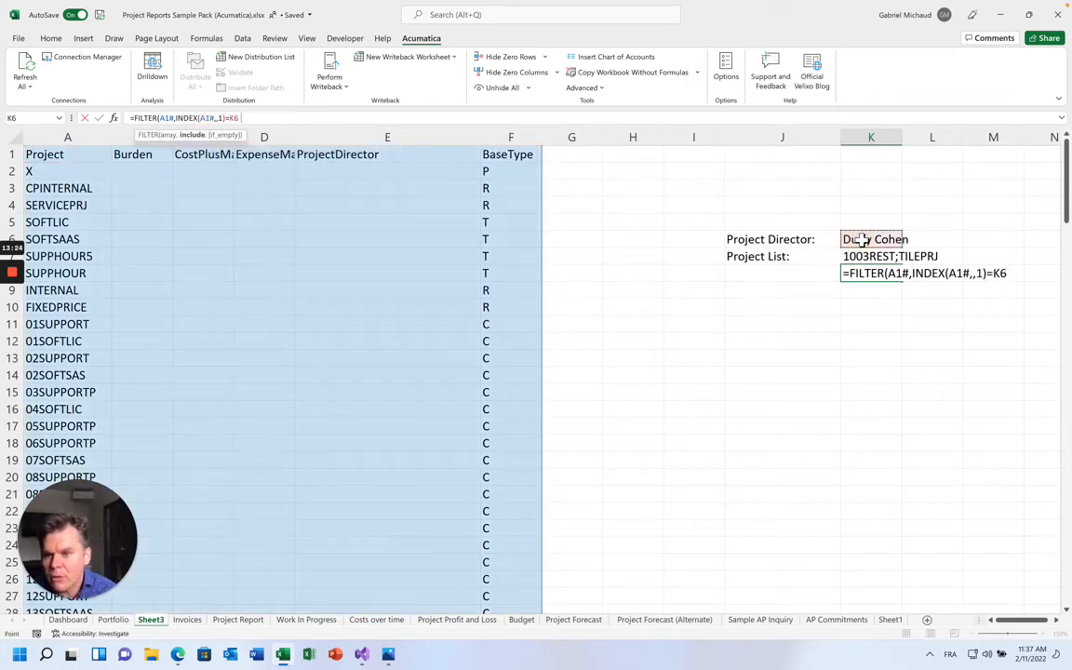
{"action": "type", "text": ")"}
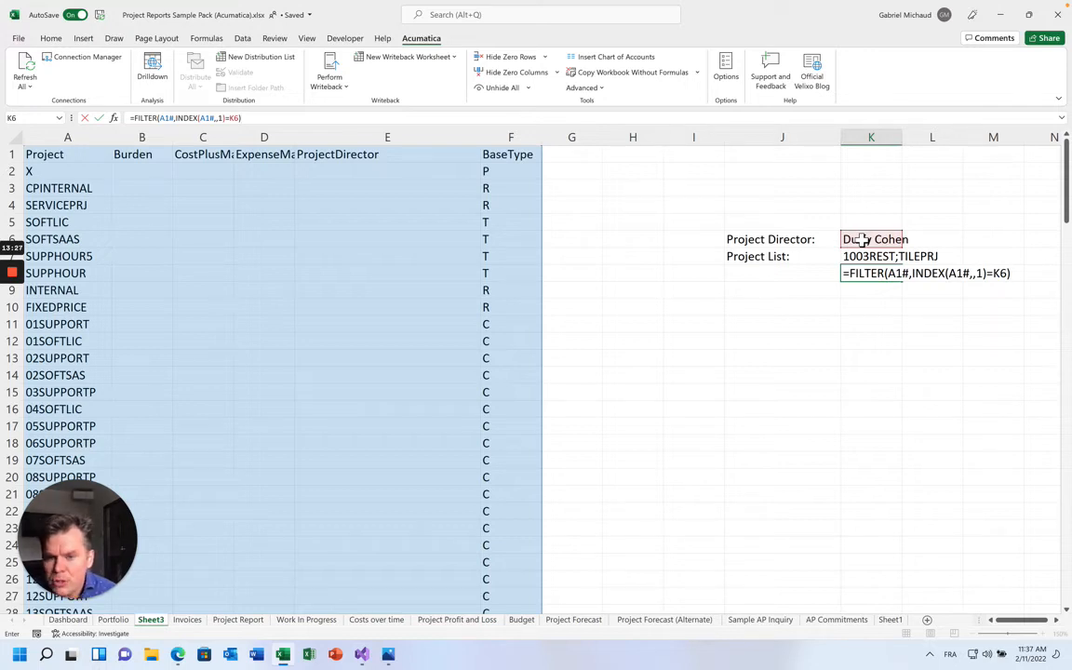
{"action": "key", "text": "Return"}
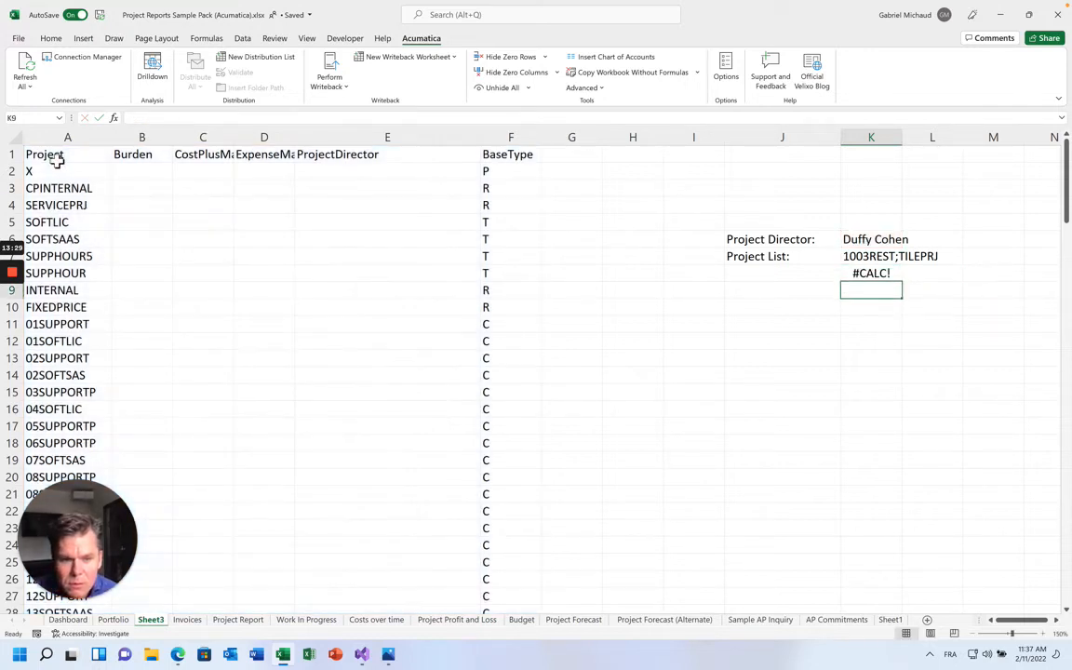
{"action": "key", "text": "Up"}
Inspect the INDEX column argument of the K8 FILTER formula in the formula bar
{"action": "left_click", "coordinate": [174, 121]}
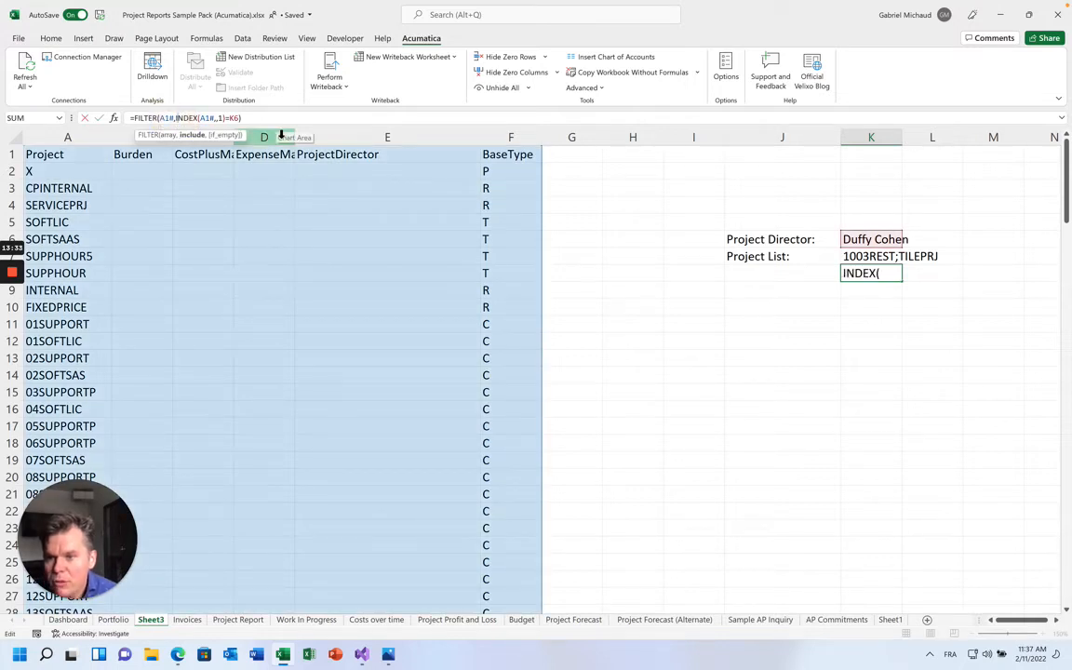
{"action": "key", "text": "Right"}
{"action": "key", "text": "Right"}
{"action": "key", "text": "Right"}
{"action": "key", "text": "Right"}
{"action": "key", "text": "Right"}
{"action": "key", "text": "Right"}
{"action": "key", "text": "Right"}
{"action": "key", "text": "Right"}
{"action": "key", "text": "Right"}
{"action": "key", "text": "Right"}
{"action": "key", "text": "Right"}
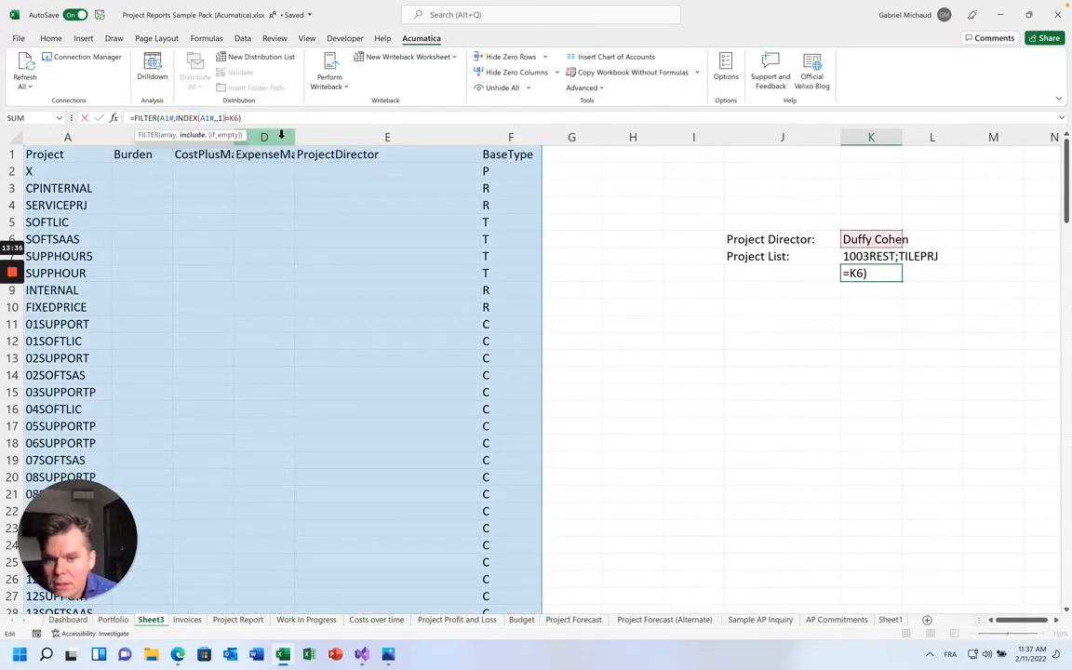
{"action": "key", "text": "Left"}
{"action": "key", "text": "Left"}
{"action": "key", "text": "Left"}
{"action": "key", "text": "Left"}
{"action": "key", "text": "Left"}
{"action": "key", "text": "Left"}
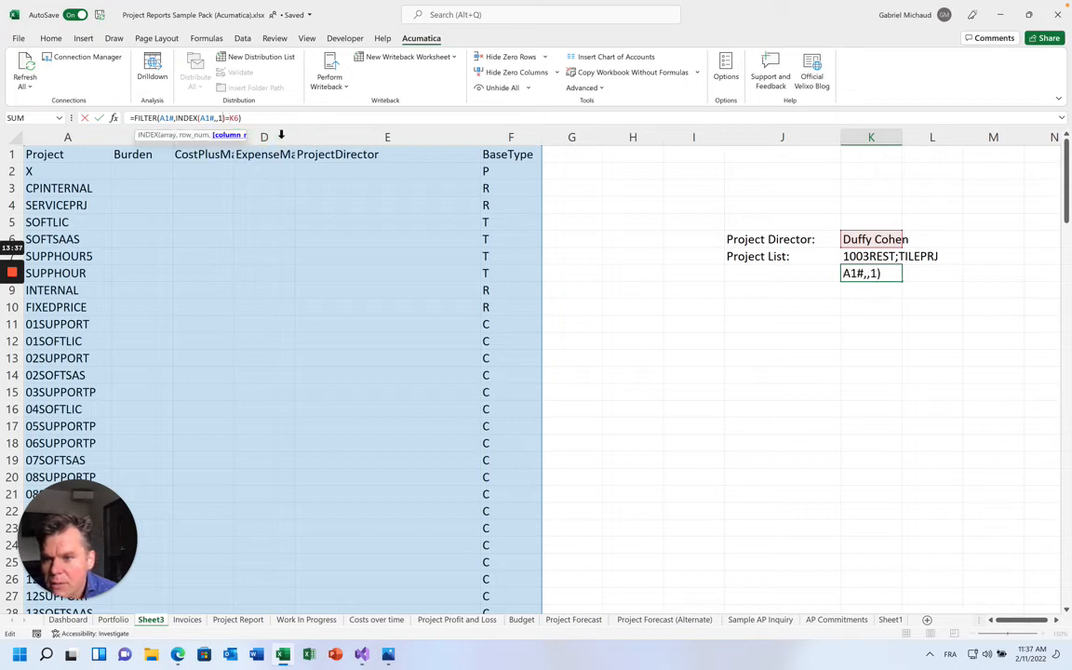
{"action": "key", "text": "Right"}
{"action": "key", "text": "Right"}
{"action": "key", "text": "Right"}
{"action": "key", "text": "Right"}
{"action": "key", "text": "Right"}
{"action": "key", "text": "Right"}
{"action": "key", "text": "Left"}
{"action": "key", "text": "Left"}
{"action": "key", "text": "Left"}
{"action": "key", "text": "Left"}
{"action": "key", "text": "Left"}
{"action": "key", "text": "Left"}
{"action": "key", "text": "Left"}
{"action": "key", "text": "Left"}
{"action": "key", "text": "Left"}
{"action": "key", "text": "Left"}
{"action": "key", "text": "Left"}
{"action": "key", "text": "Left"}
{"action": "key", "text": "Left"}
{"action": "key", "text": "Left"}
{"action": "key", "text": "Left"}
{"action": "key", "text": "Left"}
{"action": "key", "text": "Left"}
{"action": "key", "text": "Left"}
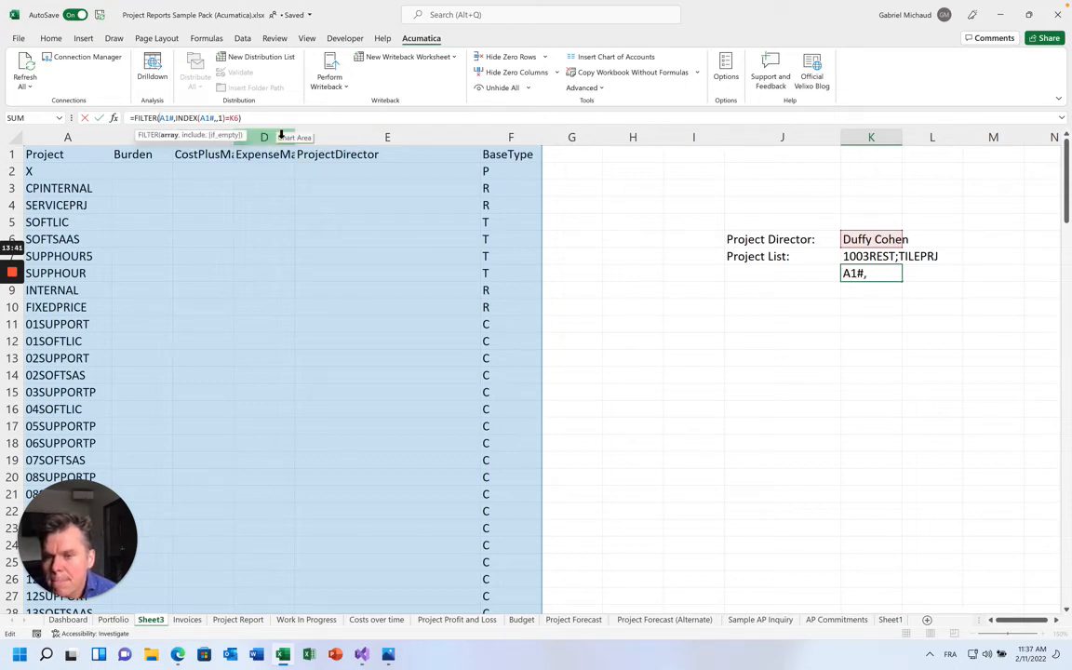
Retry a partial =FILTER entry, then discard it so K8 is left empty
{"action": "key", "text": "ctrl+Return"}
{"action": "type", "text": "=X"}
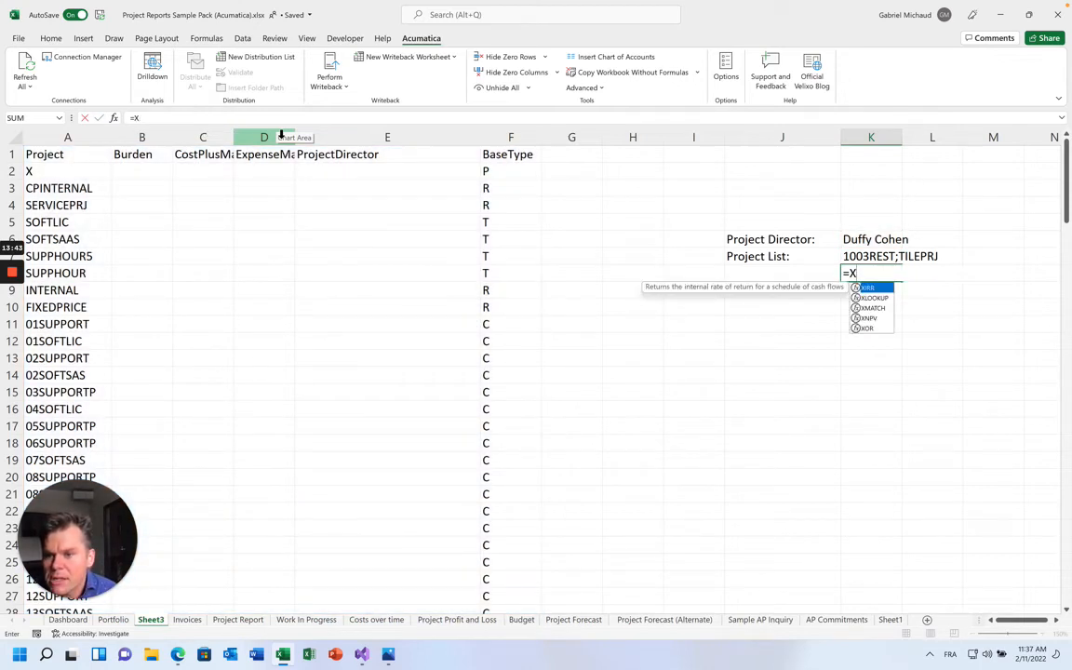
{"action": "type", "text": "LOO"}
{"action": "key", "text": "BackSpace"}
{"action": "key", "text": "BackSpace"}
{"action": "key", "text": "BackSpace"}
{"action": "key", "text": "BackSpace"}
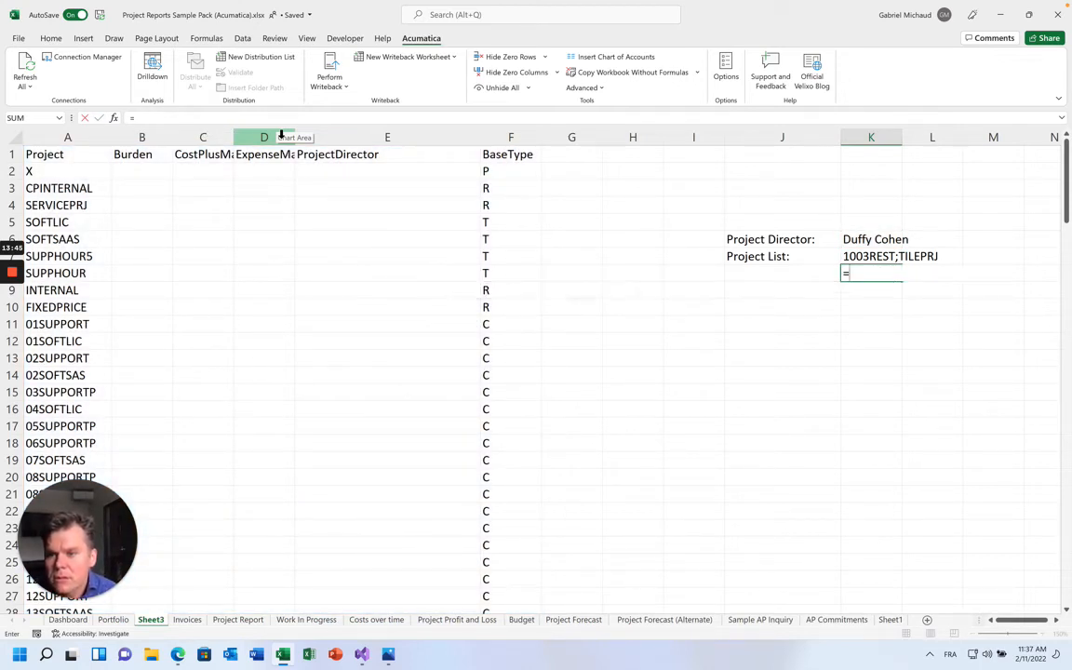
{"action": "type", "text": "FILTER("}
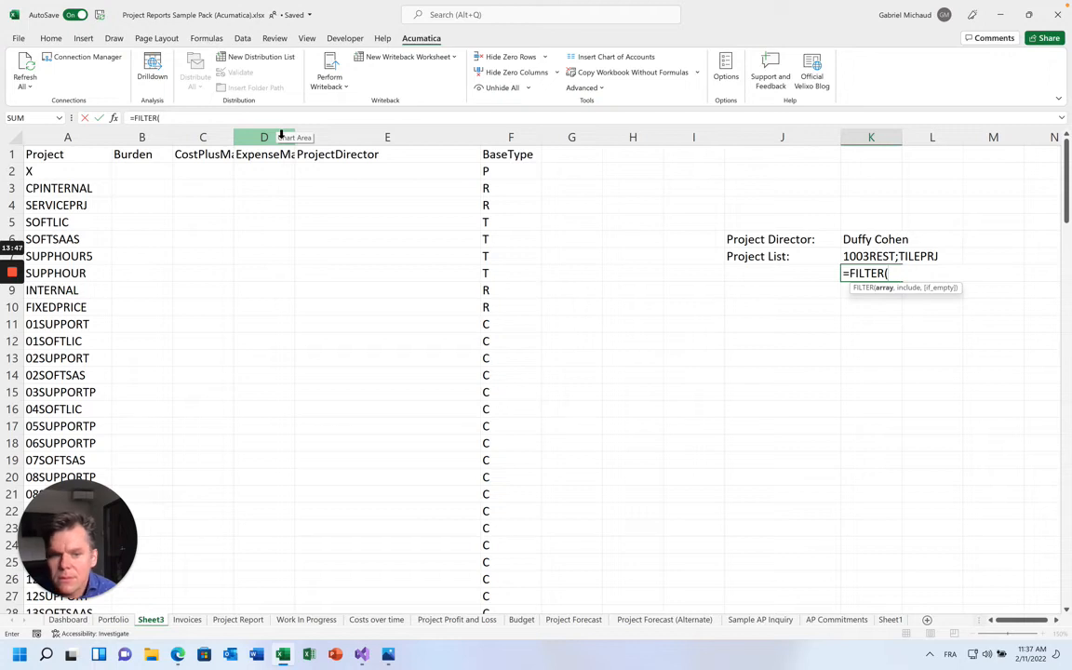
{"action": "key", "text": "BackSpace"}
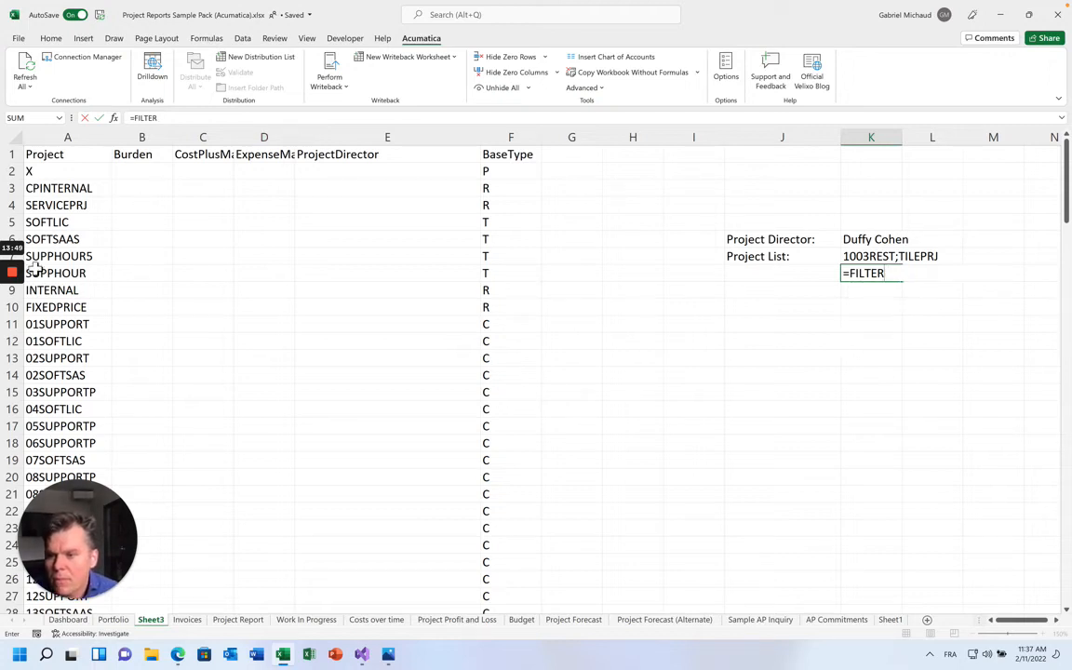
{"action": "mouse_move", "coordinate": [13, 288]}
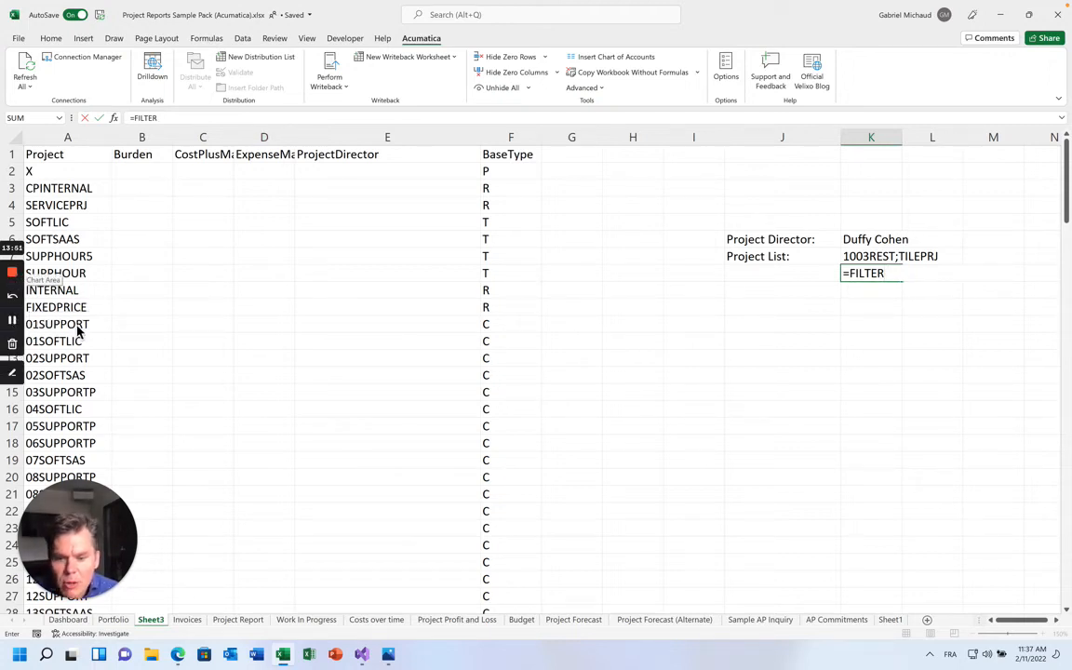
{"action": "left_click", "coordinate": [14, 321]}
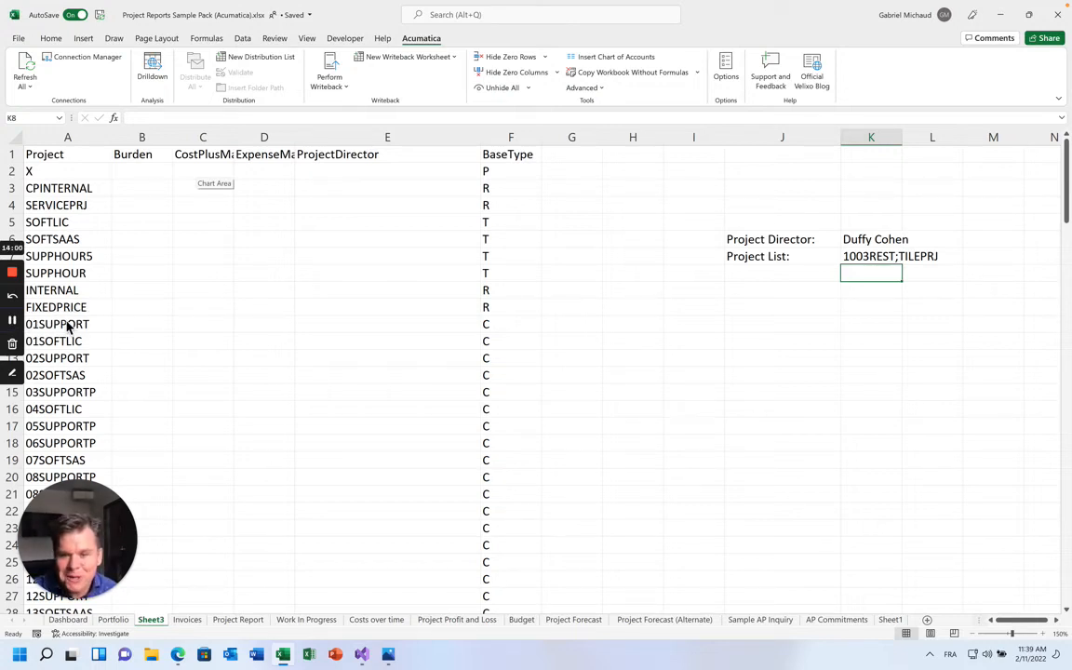
Enter =FILTER(INDEX(A1#,,1),INDEX(A1#,,5)=K6) in K8, spilling 1003REST and TILEPRJ
{"action": "left_click", "coordinate": [154, 119]}
{"action": "type", "text": "=FILTER("}
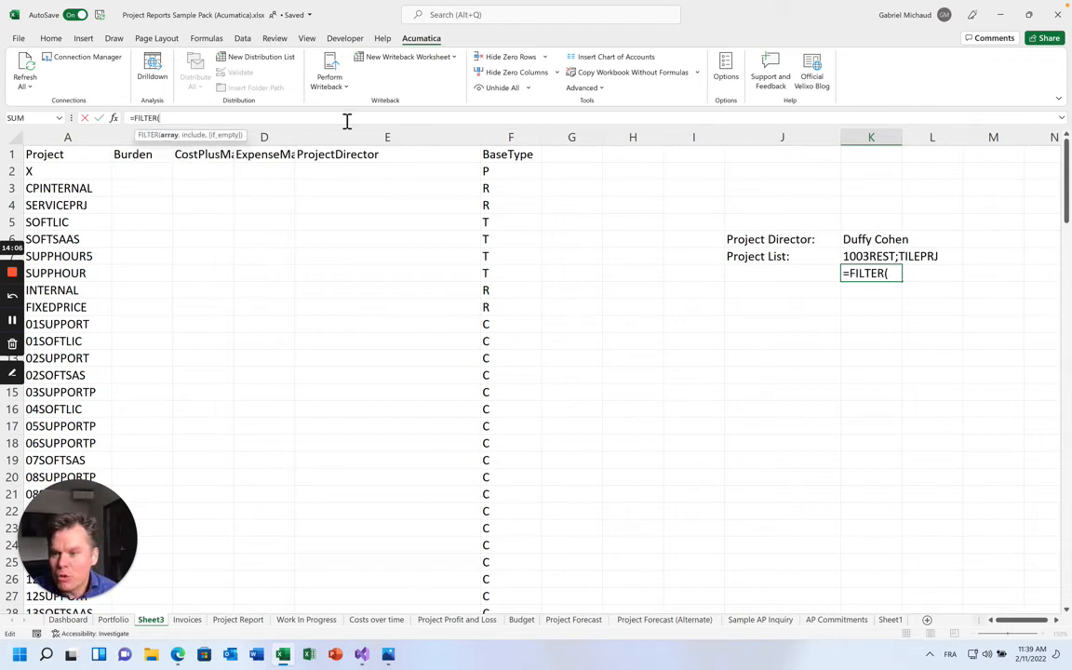
{"action": "type", "text": "INDEX("}
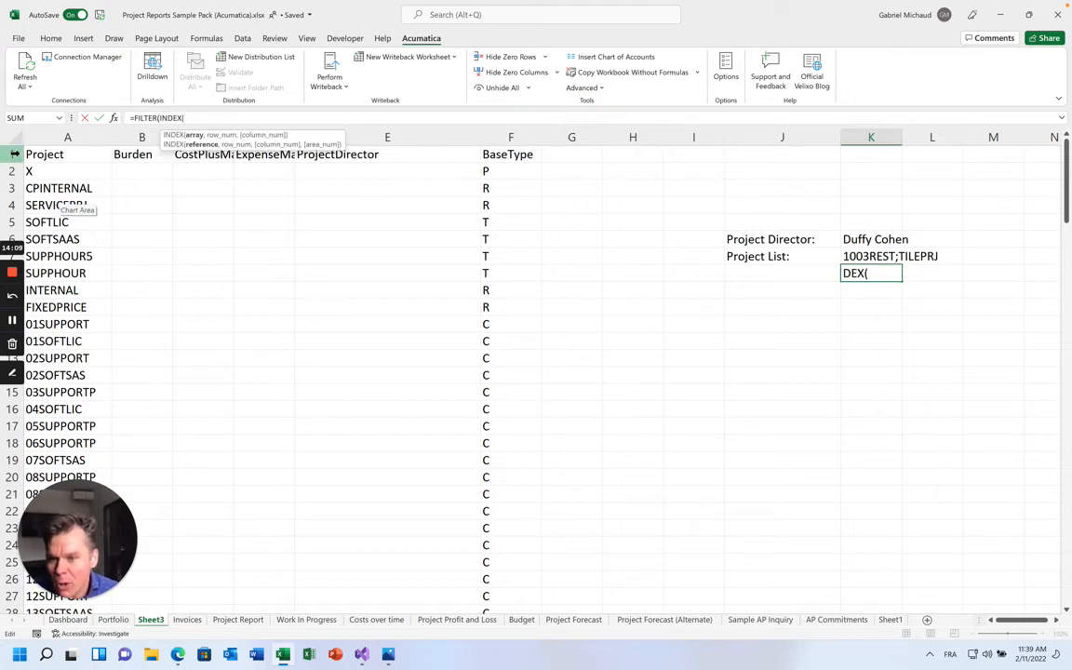
{"action": "left_click", "coordinate": [26, 155]}
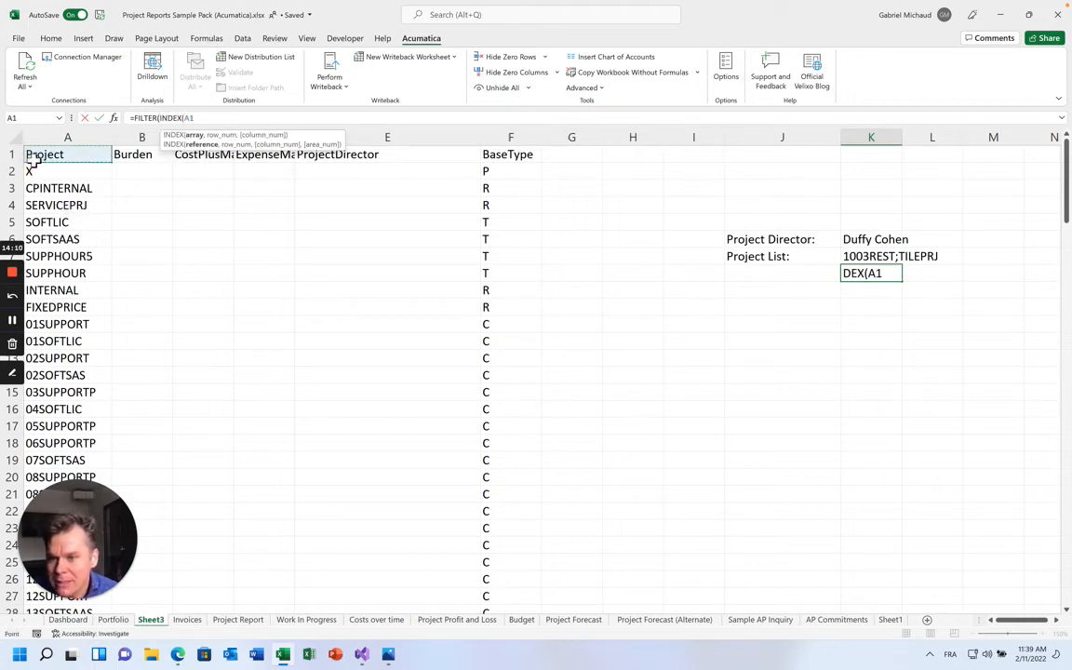
{"action": "type", "text": "#,,"}
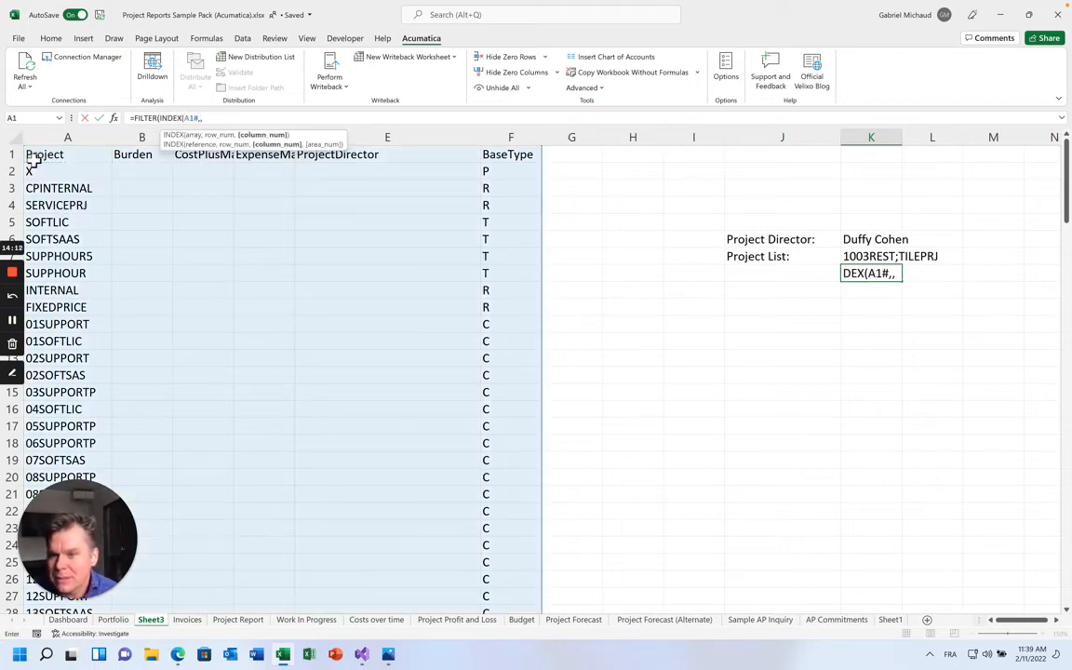
{"action": "type", "text": "1),"}
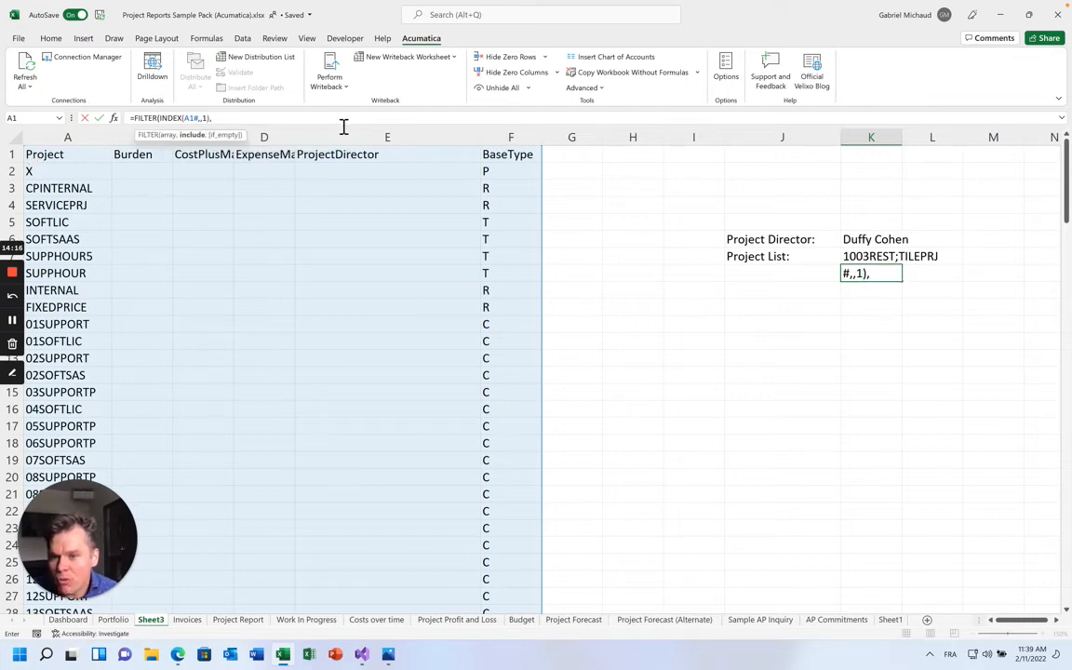
{"action": "type", "text": "INDEX"}
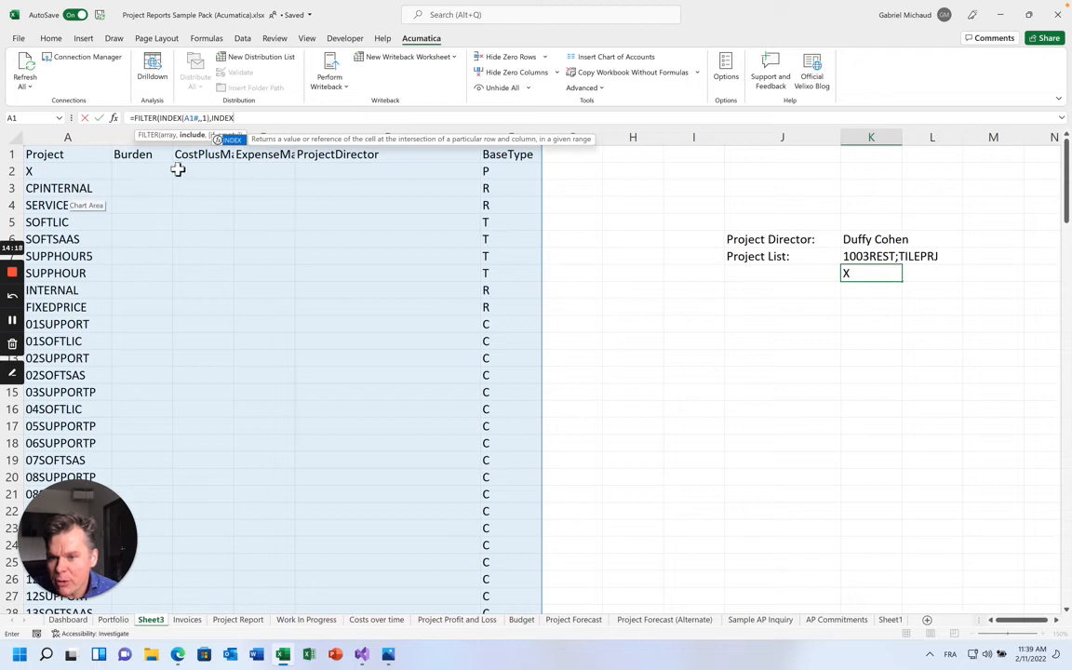
{"action": "type", "text": "(A1#,,"}
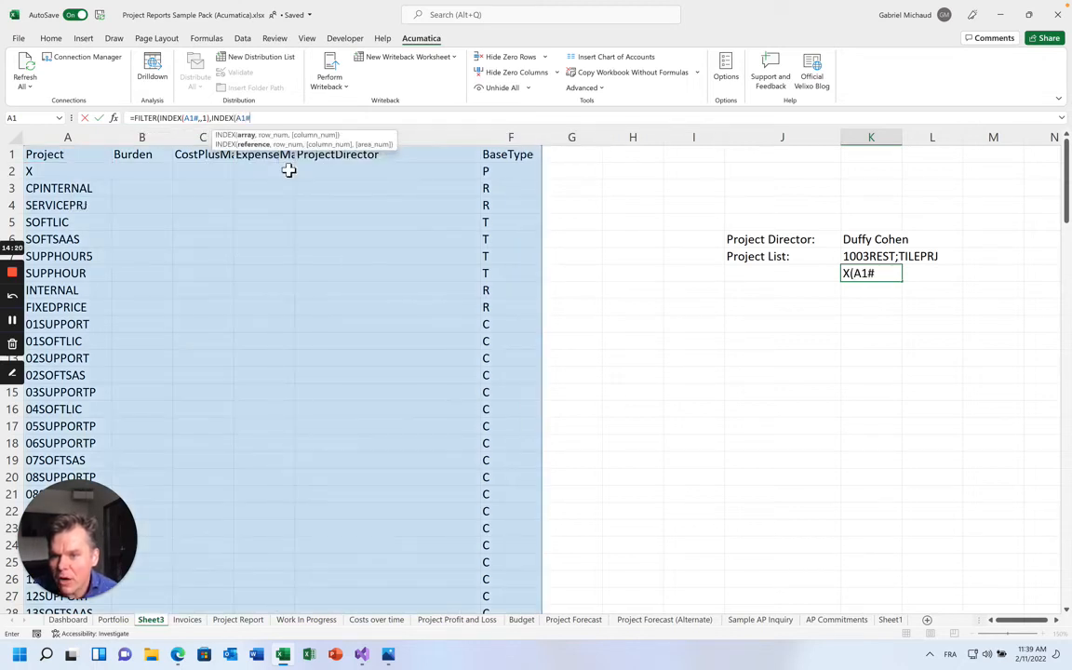
{"action": "type", "text": "5)="}
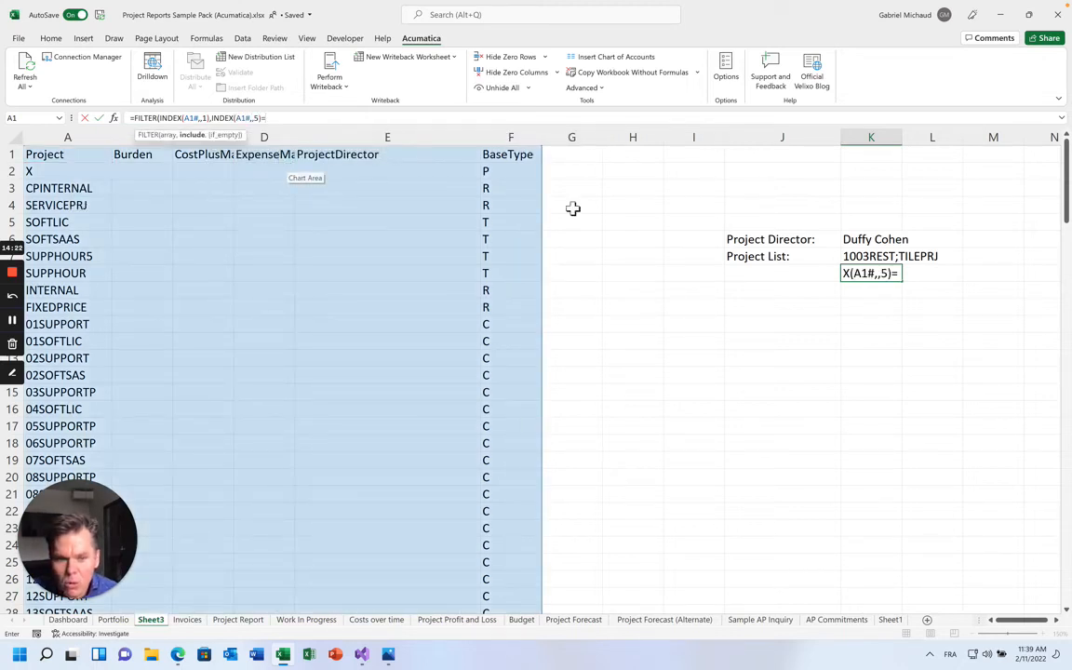
{"action": "left_click", "coordinate": [865, 239]}
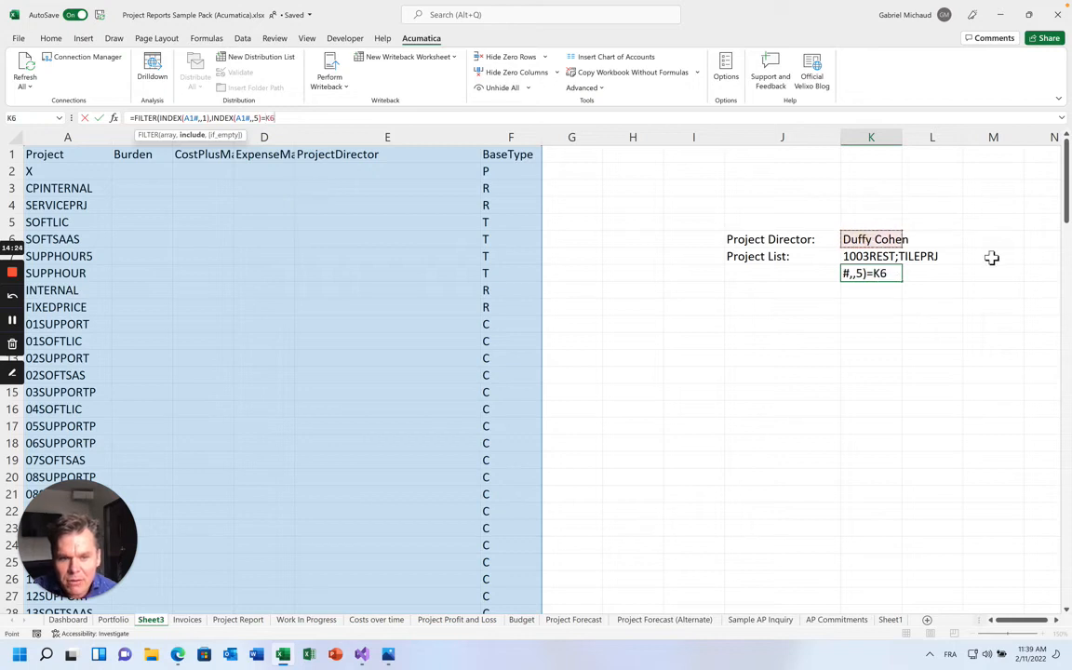
{"action": "type", "text": ")"}
{"action": "key", "text": "Return"}
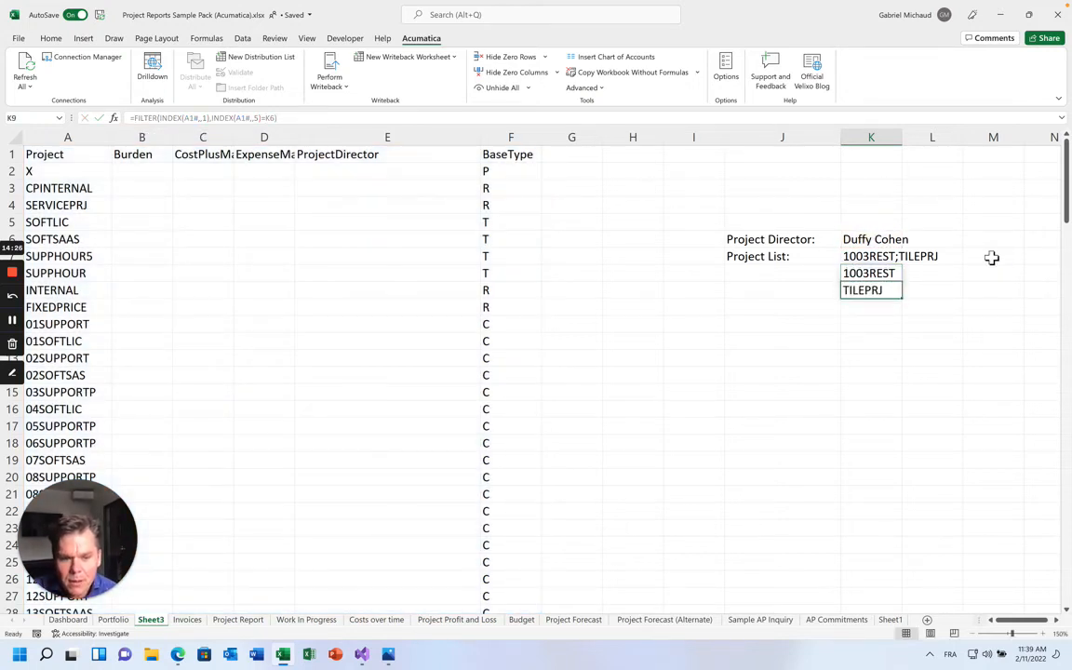
Select the K8# spill and begin wrapping the formula in TEXTJOIN(";",TRUE,...)
{"action": "key", "text": "Up"}
{"action": "key", "text": "shift+Down"}
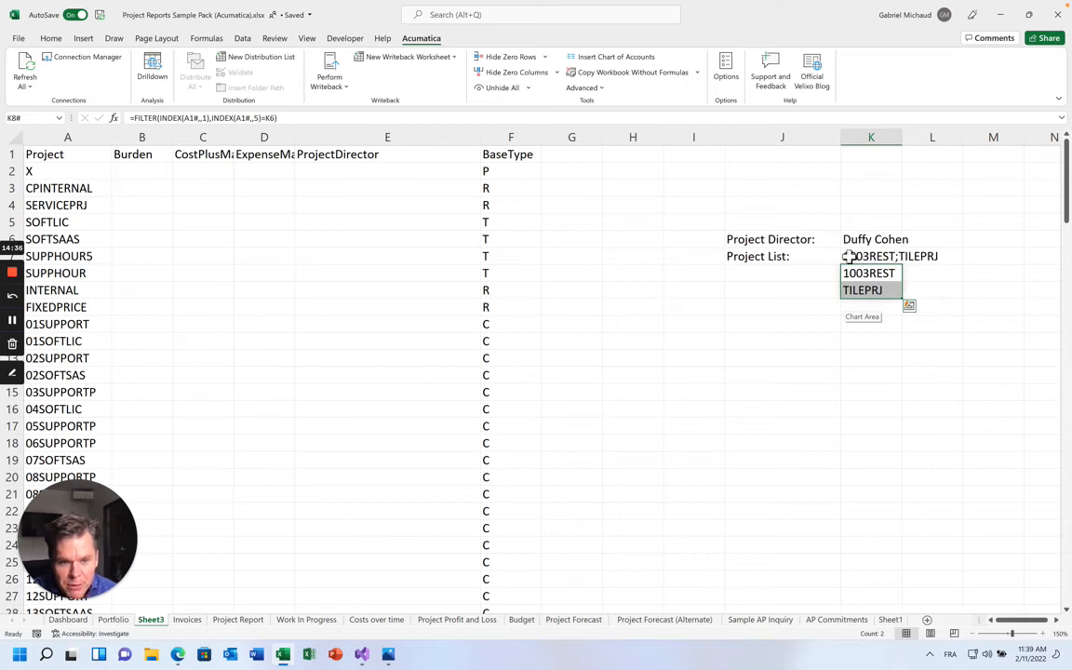
{"action": "left_click", "coordinate": [131, 117]}
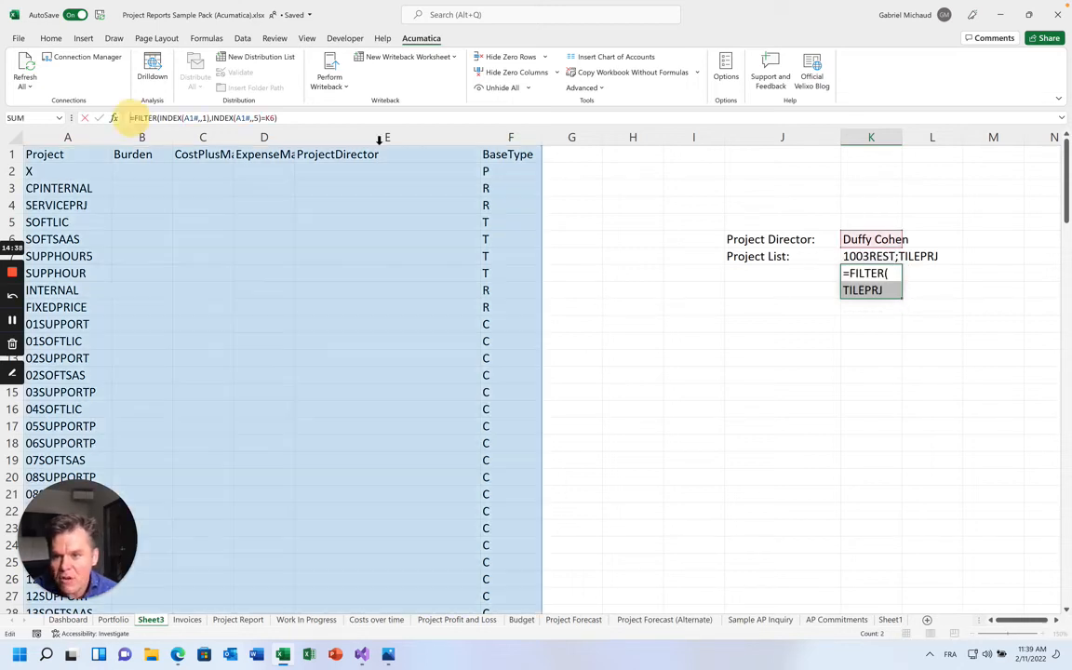
{"action": "type", "text": "TEXTJOIN("}
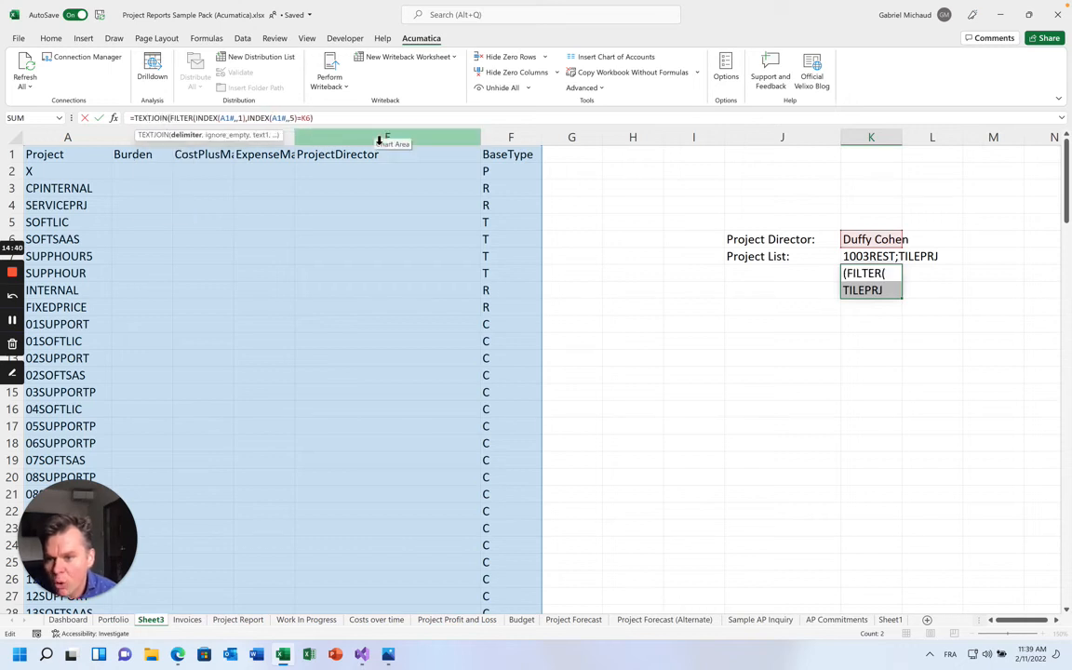
{"action": "type", "text": "\""}
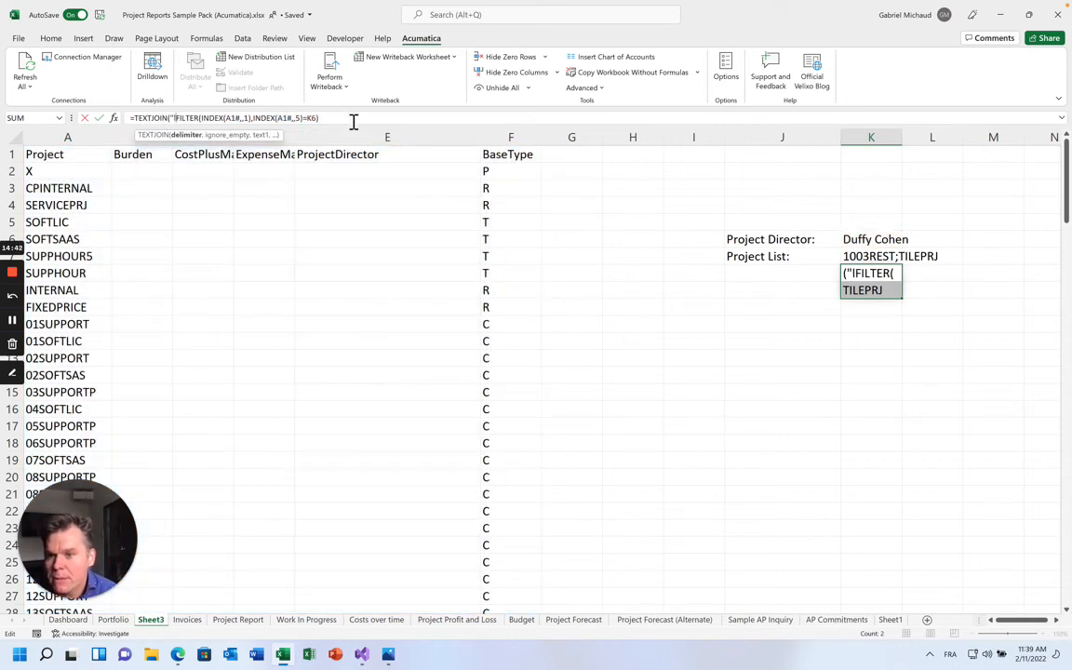
{"action": "type", "text": ";\","}
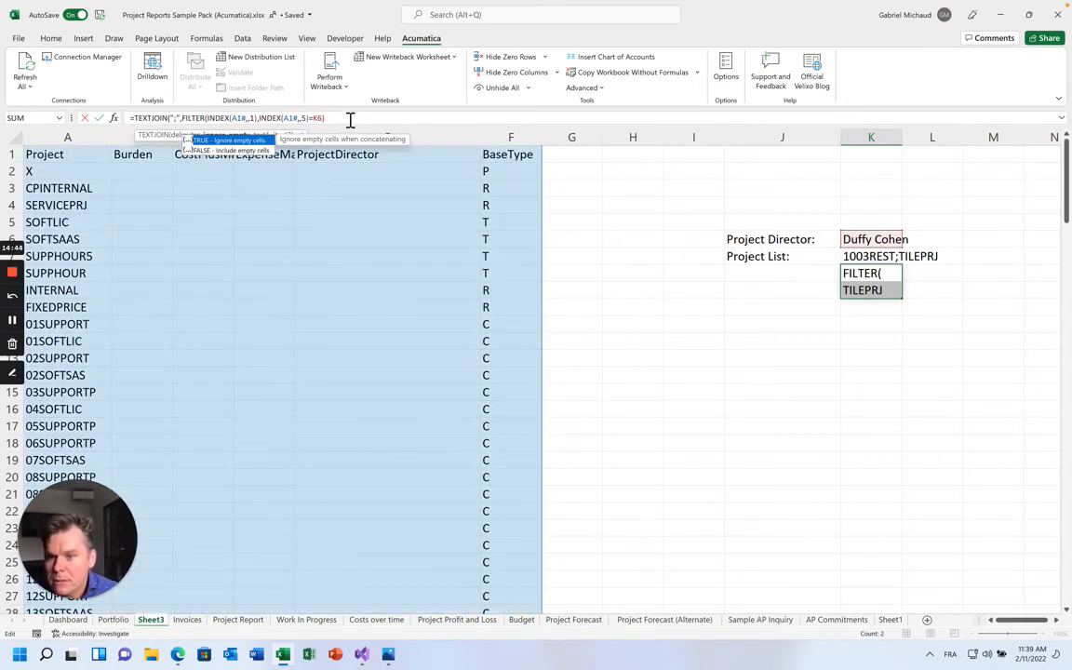
{"action": "type", "text": "TRUE,"}
Close the TEXTJOIN formula so K8 shows 1003REST;TILEPRJ, and clear the old K7 list
{"action": "left_click", "coordinate": [349, 119]}
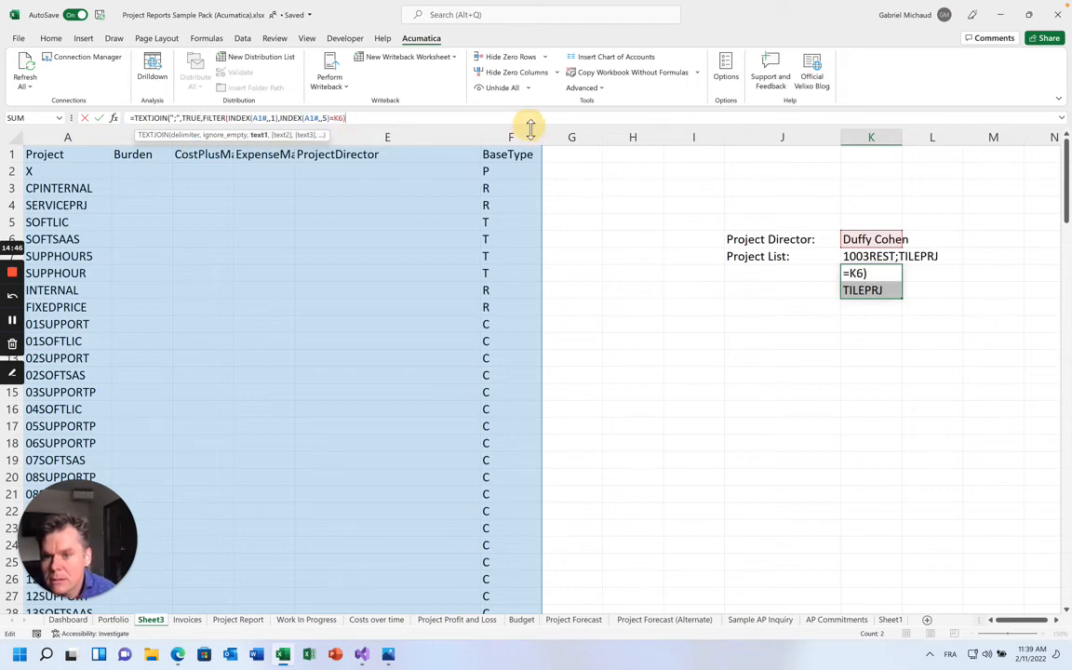
{"action": "type", "text": ")"}
{"action": "key", "text": "ctrl+Return"}
{"action": "key", "text": "Up"}
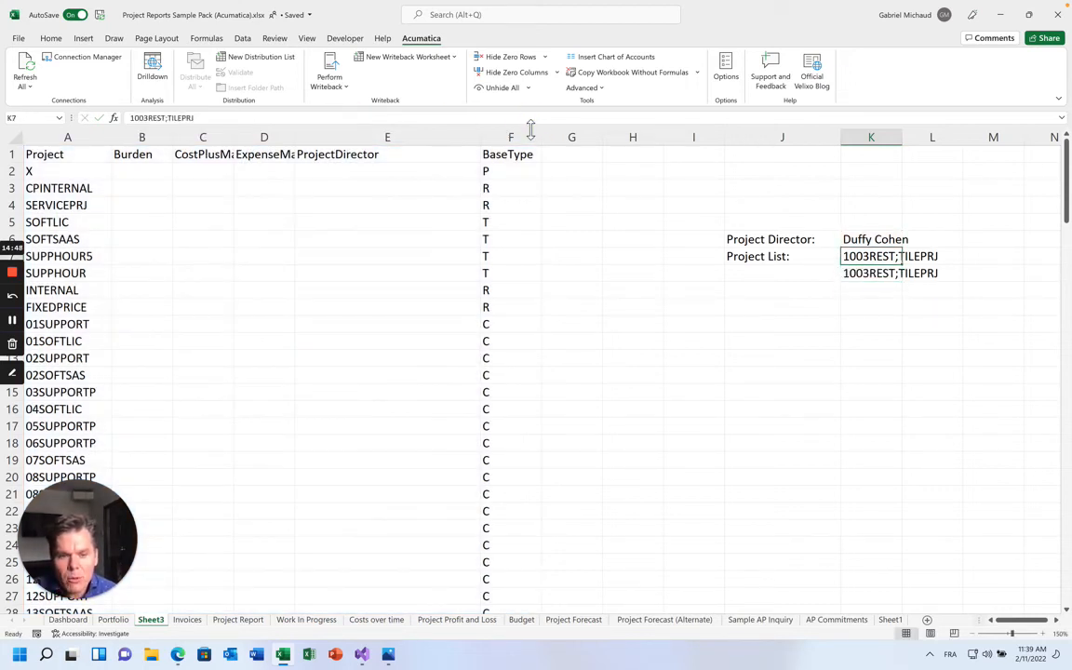
{"action": "key", "text": "Delete"}
Move the 'Project List:' label from J7 to J8 beside the result
{"action": "key", "text": "Left"}
{"action": "key", "text": "ctrl+x"}
{"action": "key", "text": "Down"}
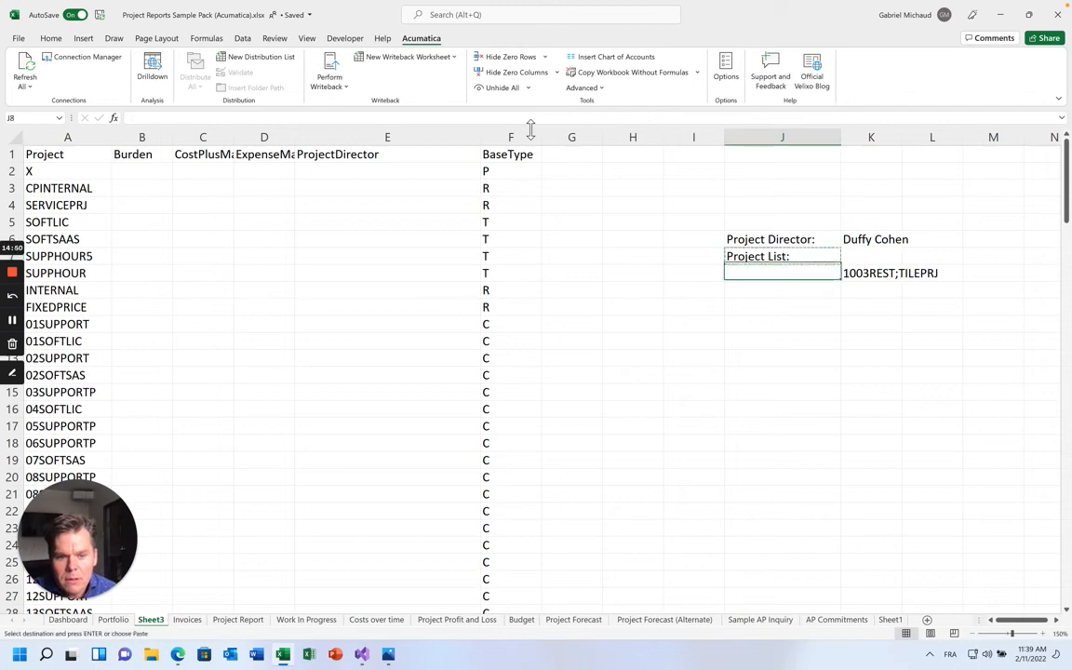
{"action": "key", "text": "ctrl+v"}
{"action": "key", "text": "Right"}
{"action": "key", "text": "Up"}
{"action": "key", "text": "Up"}
{"action": "left_click", "coordinate": [635, 295]}
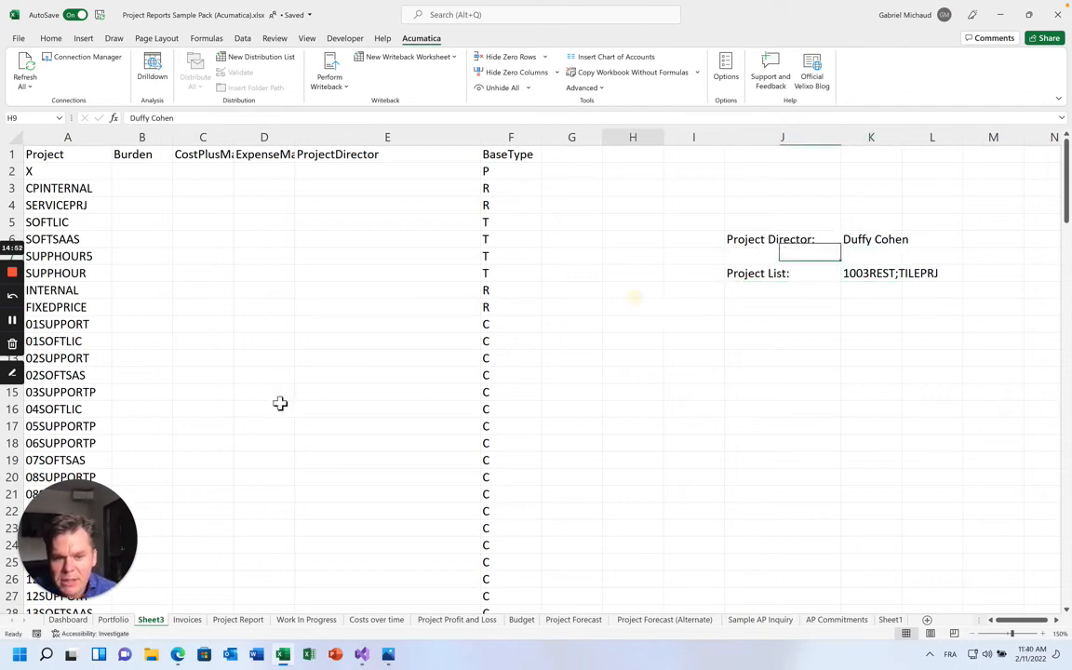
{"action": "scroll", "coordinate": [196, 423], "scroll_direction": "down", "scroll_amount": 5}
{"action": "scroll", "coordinate": [195, 423], "scroll_direction": "down", "scroll_amount": 6}
{"action": "scroll", "coordinate": [195, 424], "scroll_direction": "up", "scroll_amount": 11}
{"action": "key", "text": "Up"}
{"action": "key", "text": "Up"}
{"action": "key", "text": "Up"}
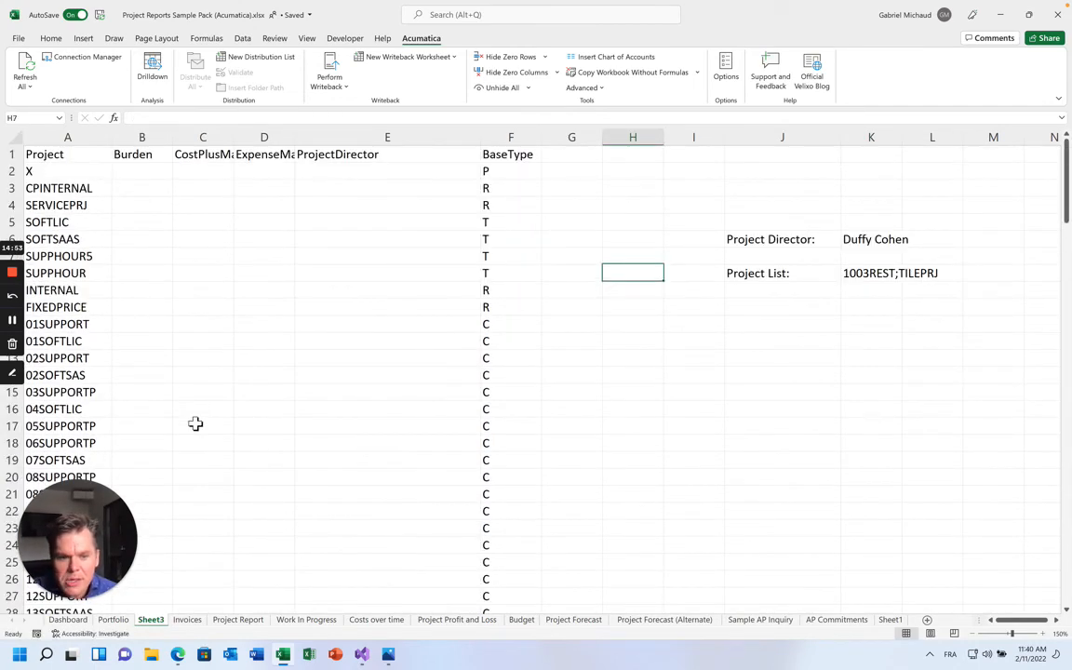
{"action": "key", "text": "Right"}
{"action": "key", "text": "Right"}
{"action": "key", "text": "Right"}
Test a different director name in K6, confirm K8 updates, undo it, then open the Portfolio sheet
{"action": "type", "text": "t"}
{"action": "key", "text": "BackSpace"}
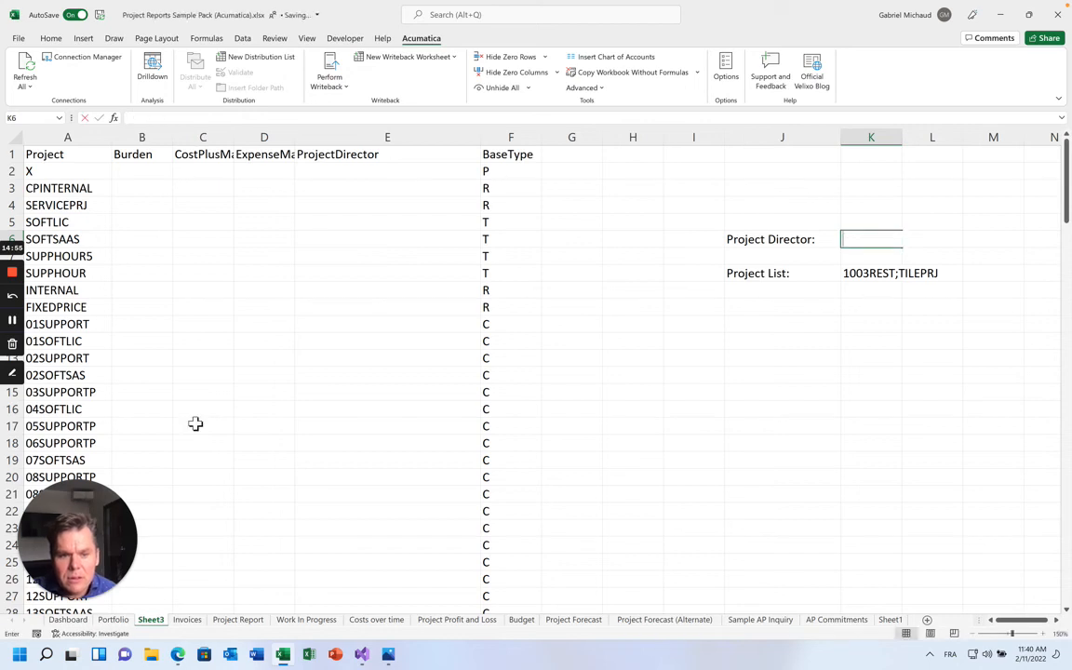
{"action": "type", "text": "t"}
{"action": "key", "text": "BackSpace"}
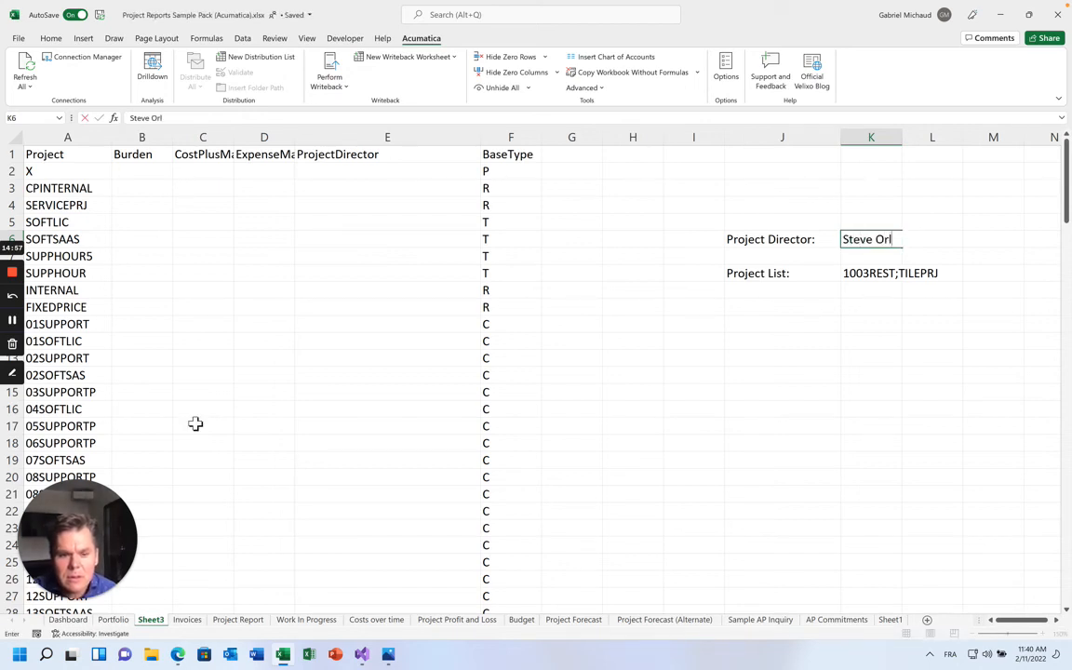
{"action": "key", "text": "Return"}
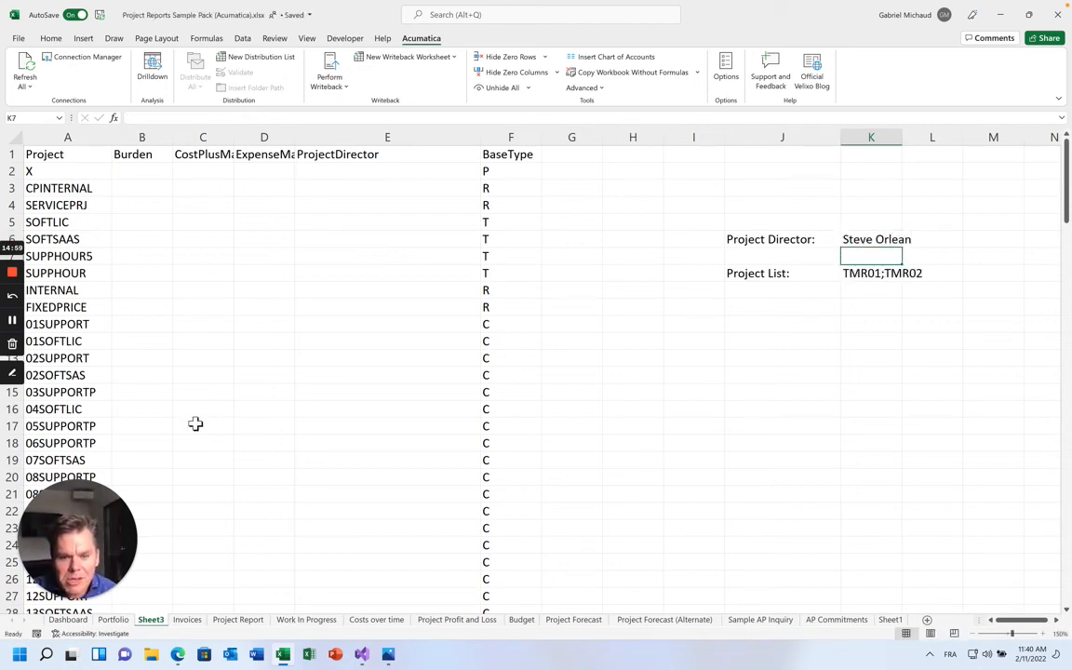
{"action": "key", "text": "Down"}
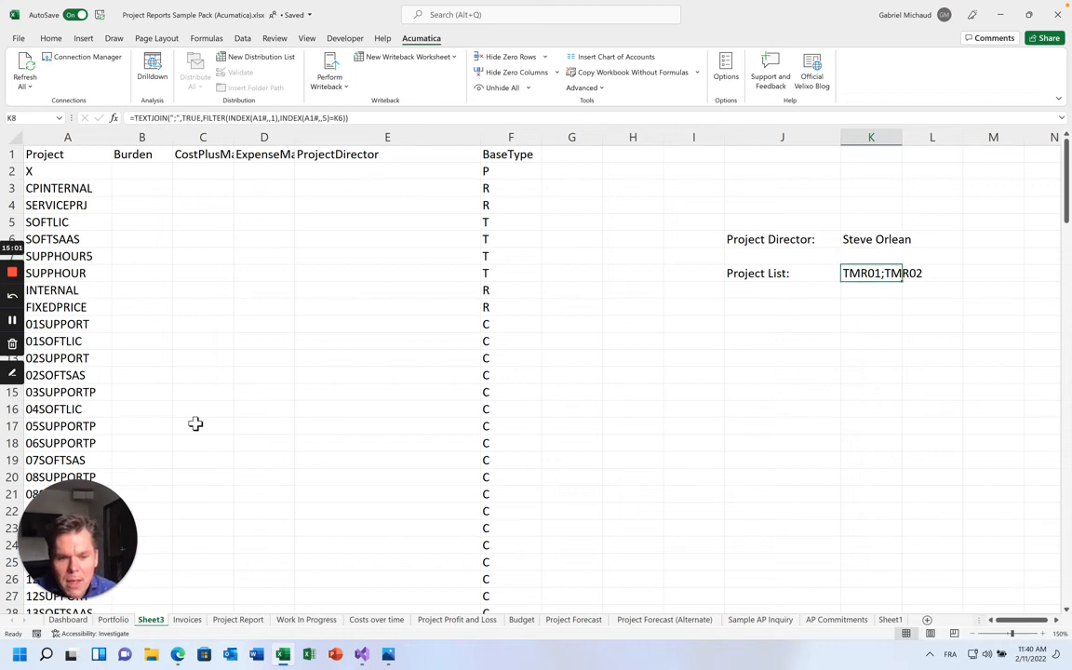
{"action": "key", "text": "ctrl+z"}
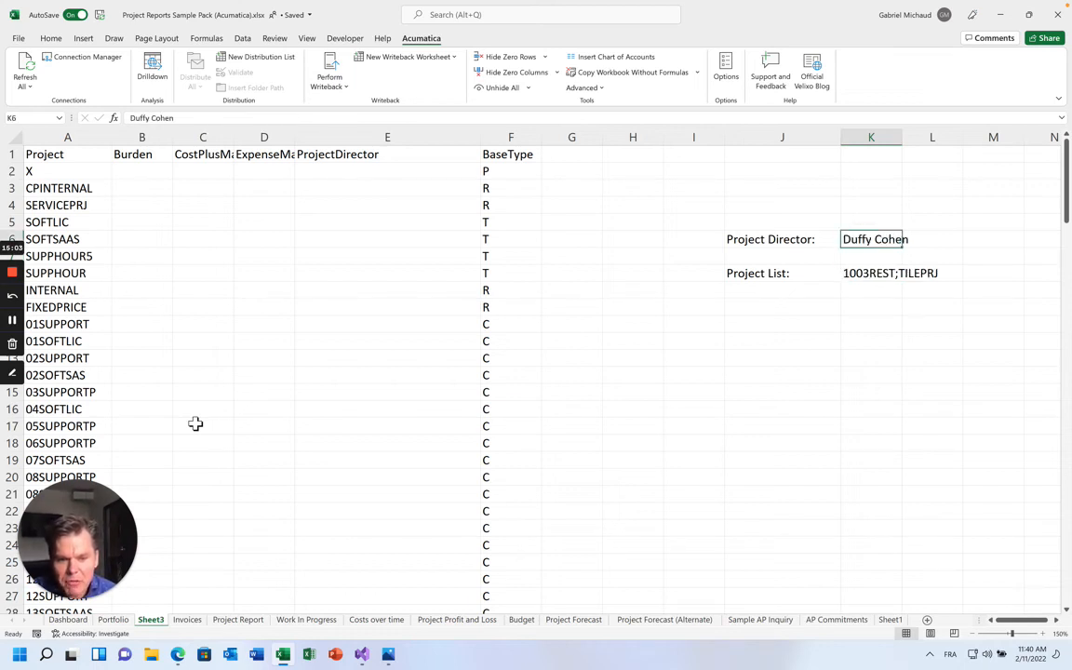
{"action": "key", "text": "Down"}
{"action": "key", "text": "Down"}
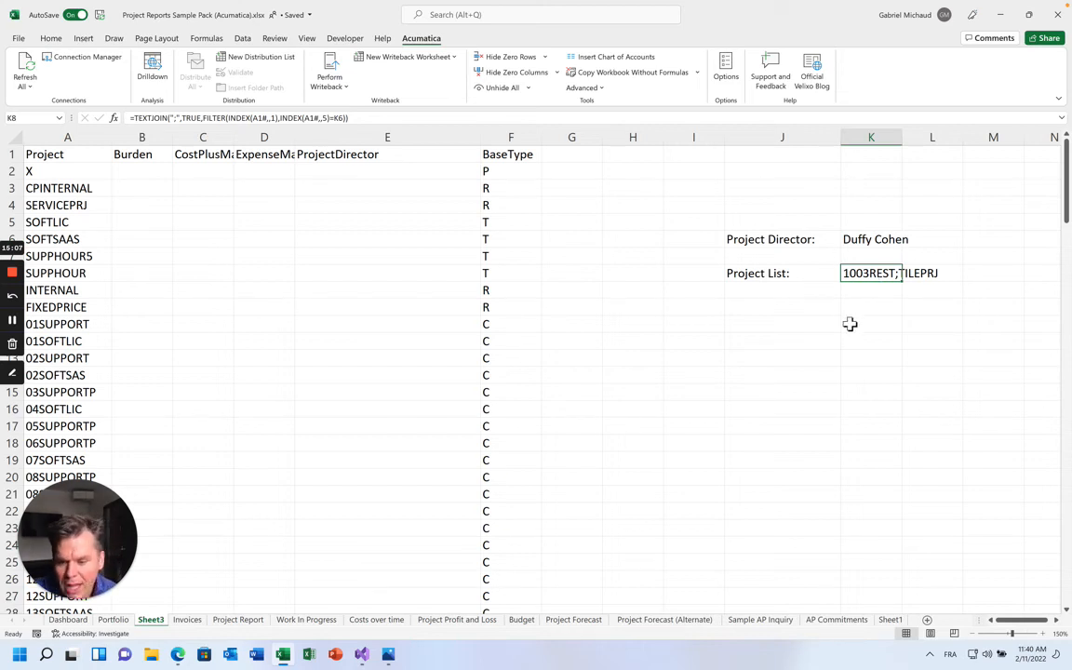
{"action": "left_click", "coordinate": [113, 619]}
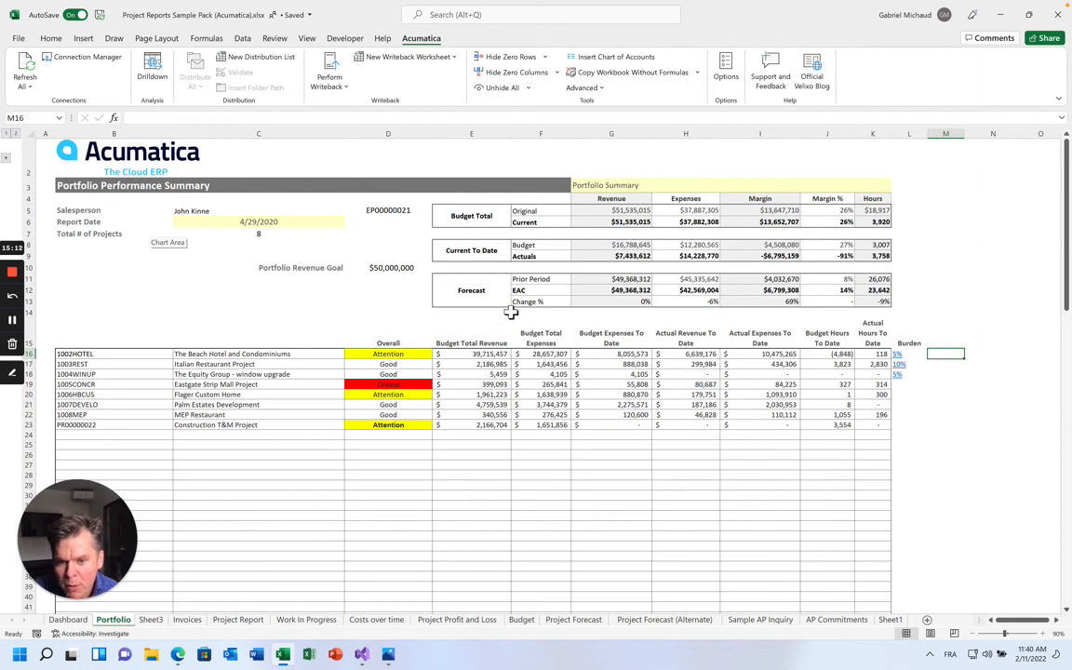
Return to Sheet3, then bring the Edge browser forward and load youtube
{"action": "left_click", "coordinate": [207, 212]}
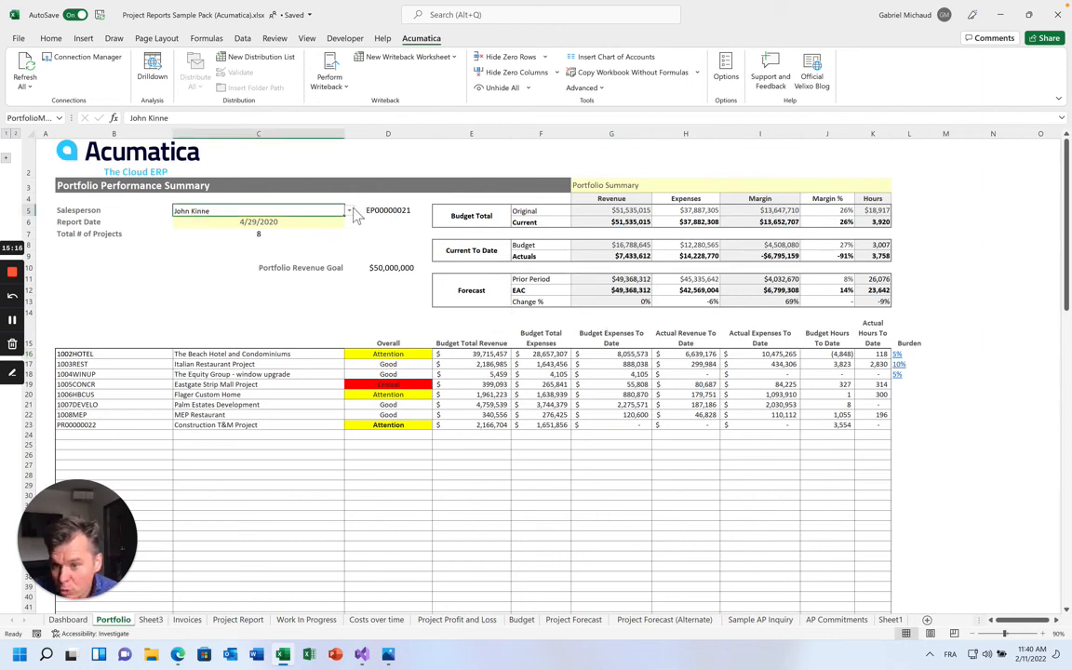
{"action": "left_click", "coordinate": [150, 618]}
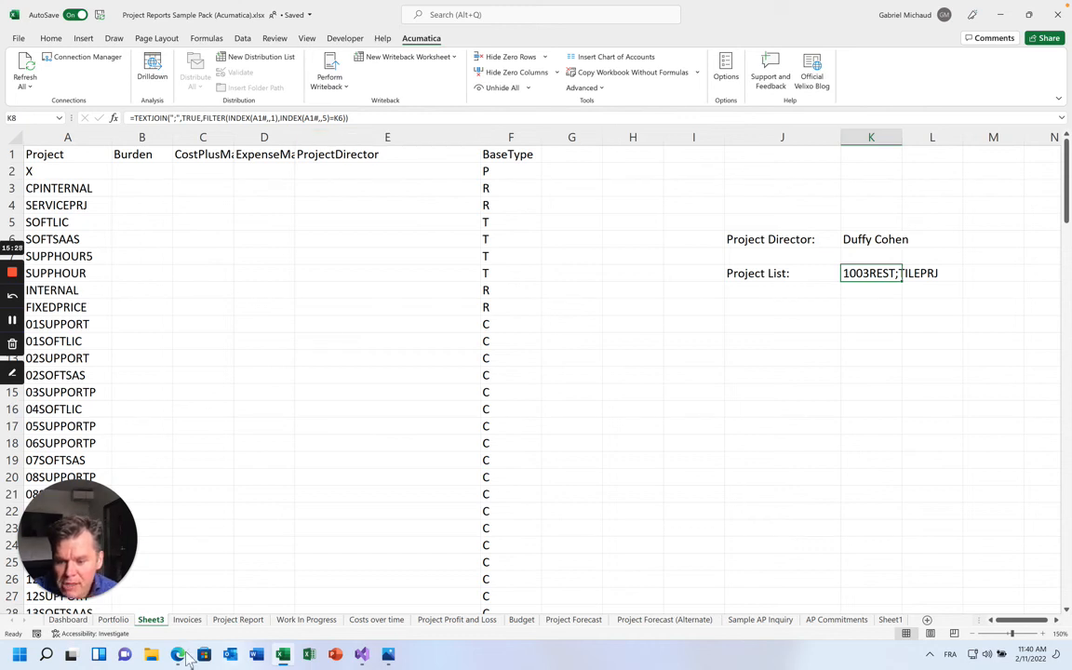
{"action": "mouse_move", "coordinate": [180, 655]}
{"action": "left_click", "coordinate": [167, 587]}
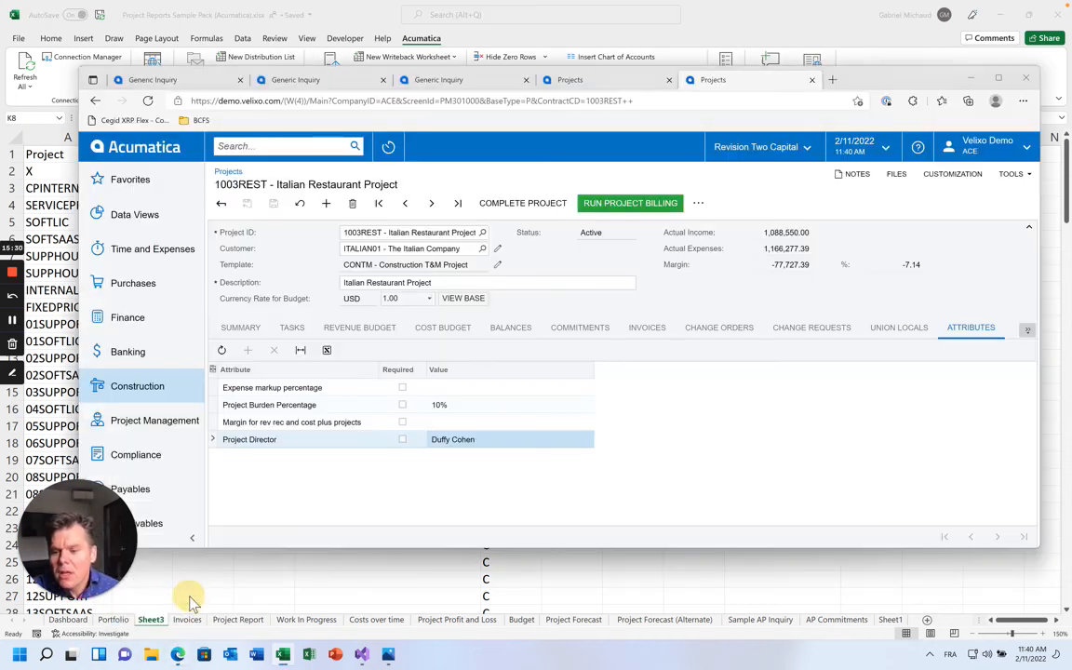
{"action": "key", "text": "ctrl+l"}
{"action": "type", "text": "youtube."}
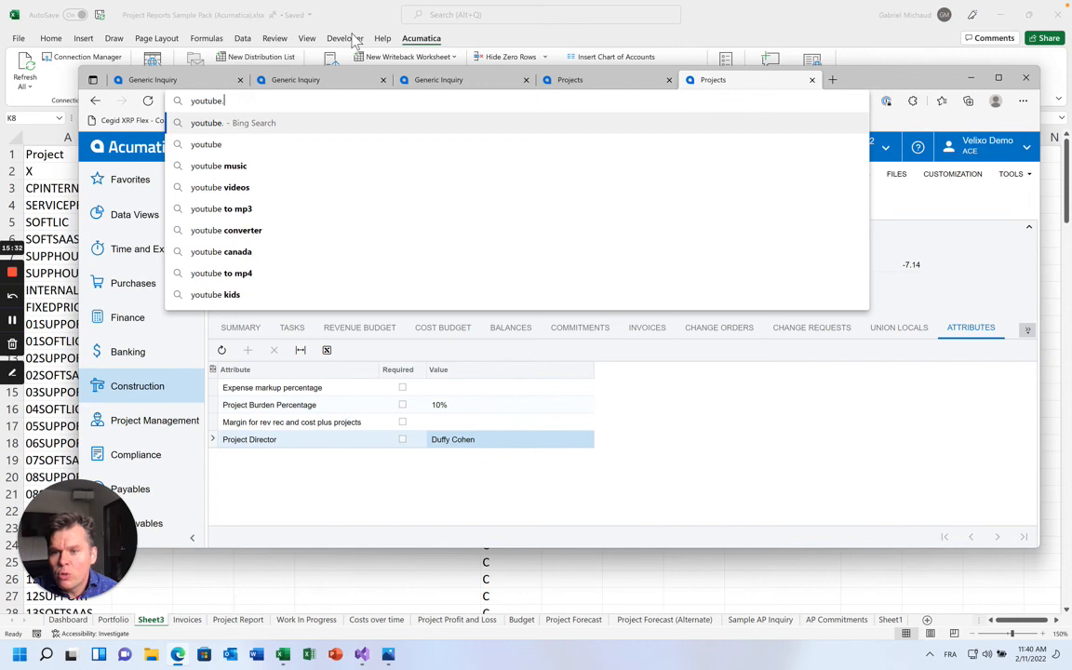
{"action": "key", "text": "Return"}
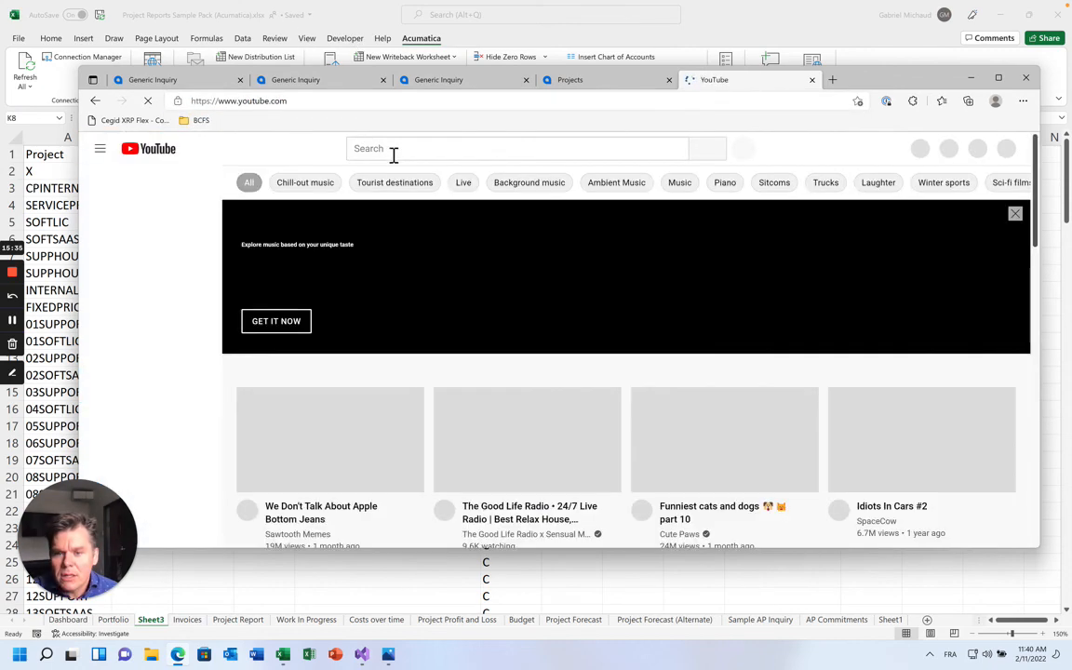
Search YouTube for 'velixo program management' and open the Program and Portfolio Management video
{"action": "left_click", "coordinate": [393, 151]}
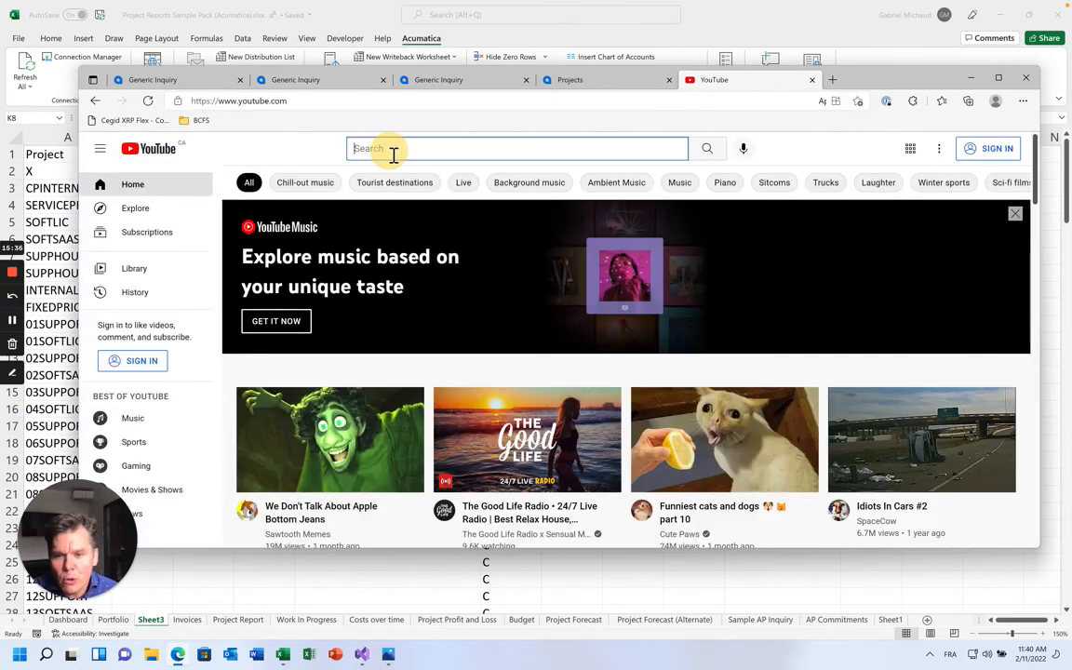
{"action": "type", "text": "velixo program ma"}
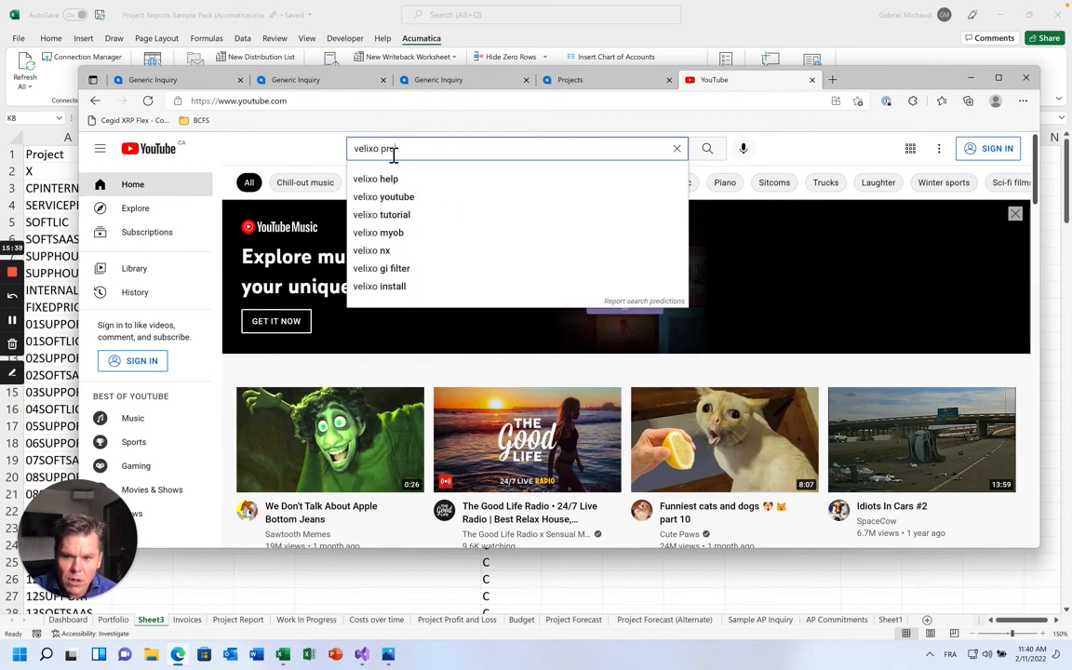
{"action": "type", "text": "nagement"}
{"action": "key", "text": "Return"}
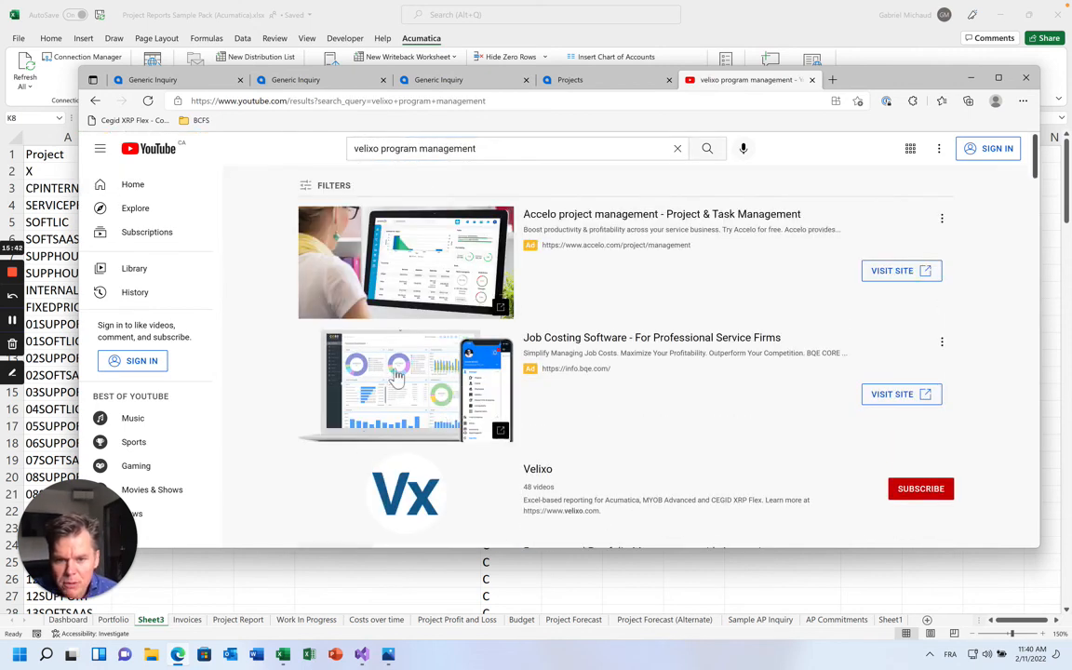
{"action": "scroll", "coordinate": [361, 387], "scroll_direction": "down", "scroll_amount": 4}
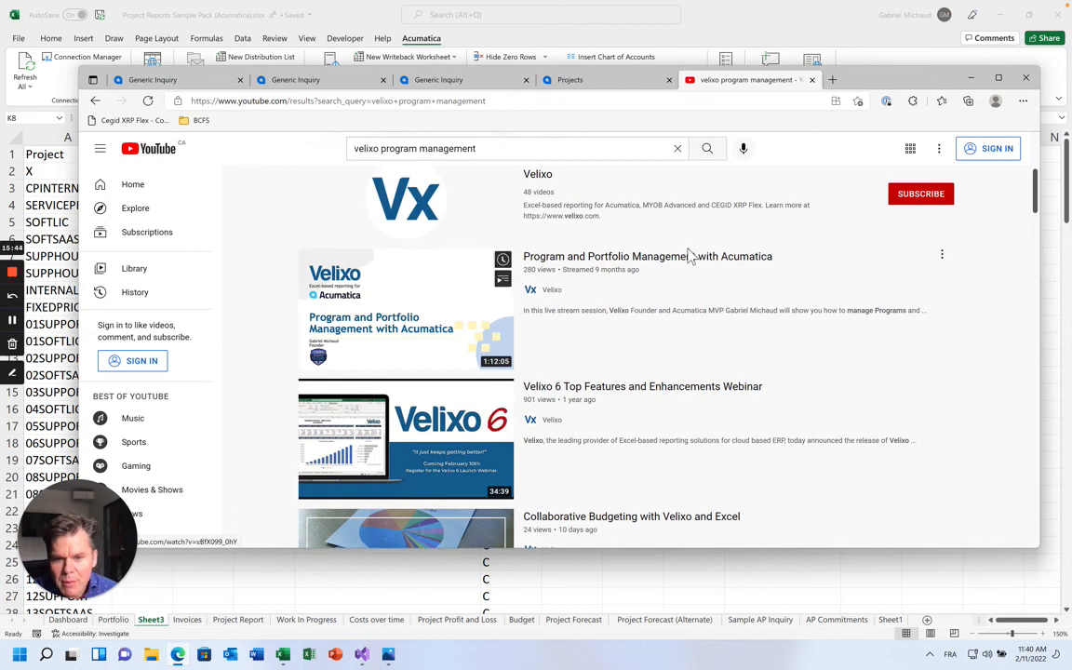
{"action": "left_click", "coordinate": [716, 266]}
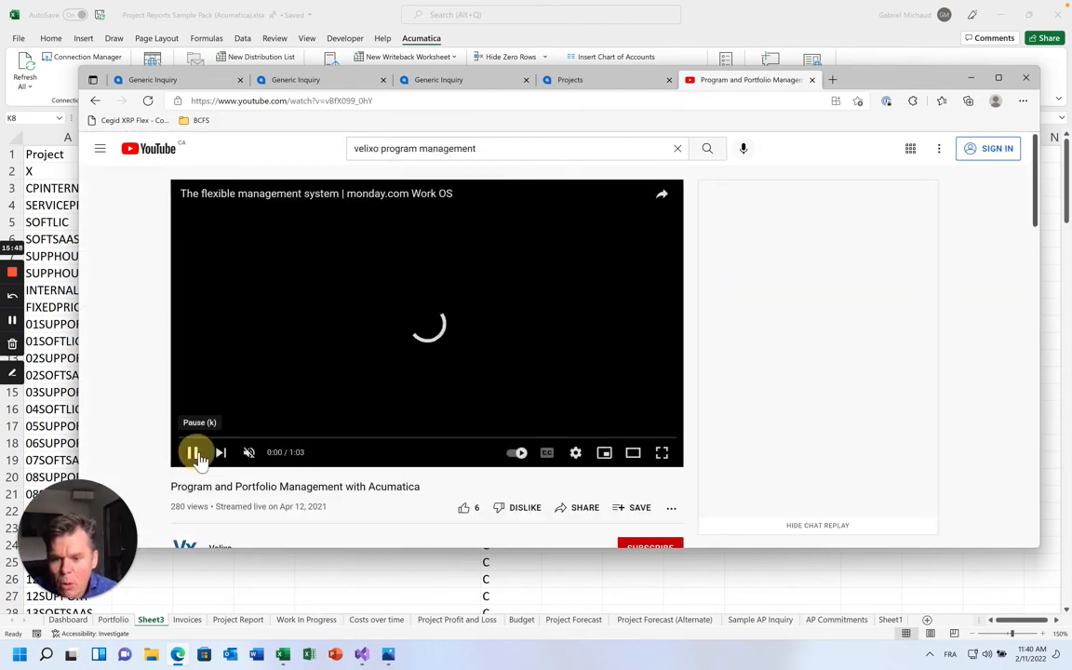
Pause and resume the video, then bring the Excel workbook back to the front
{"action": "left_click", "coordinate": [194, 453]}
{"action": "scroll", "coordinate": [240, 507], "scroll_direction": "down", "scroll_amount": 1}
{"action": "scroll", "coordinate": [240, 507], "scroll_direction": "down", "scroll_amount": 2}
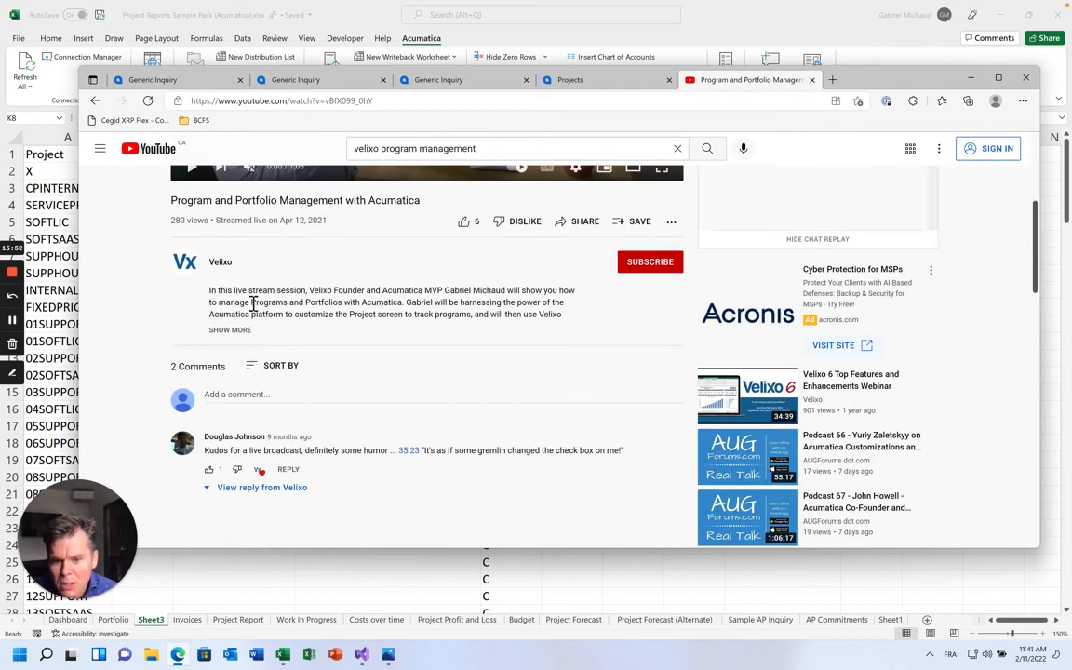
{"action": "scroll", "coordinate": [252, 303], "scroll_direction": "up", "scroll_amount": 2}
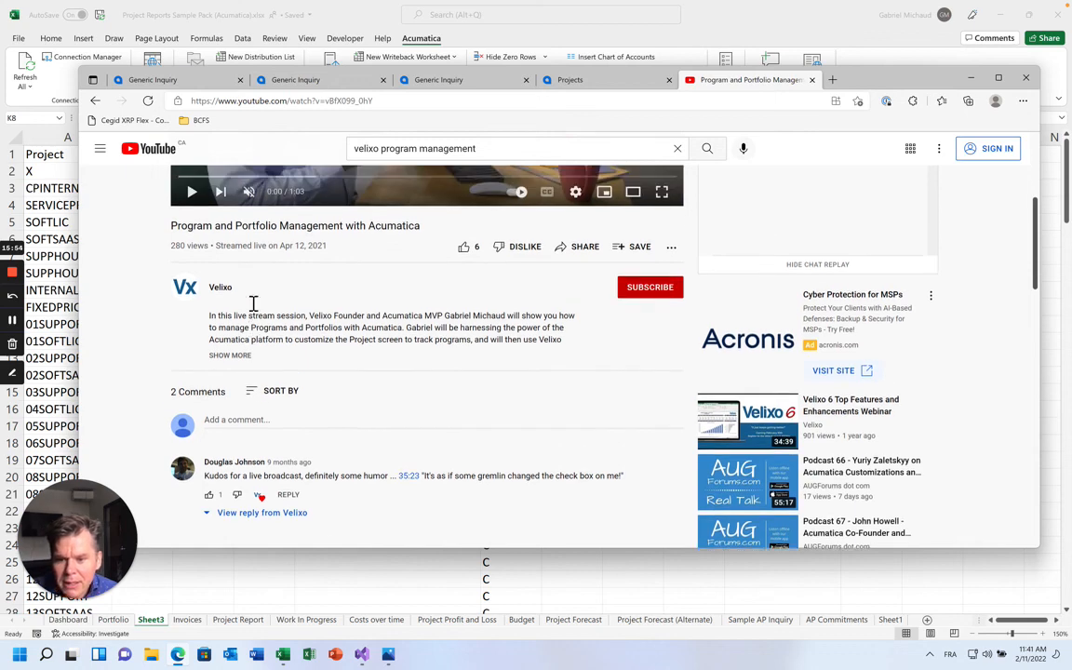
{"action": "scroll", "coordinate": [253, 304], "scroll_direction": "up", "scroll_amount": 1}
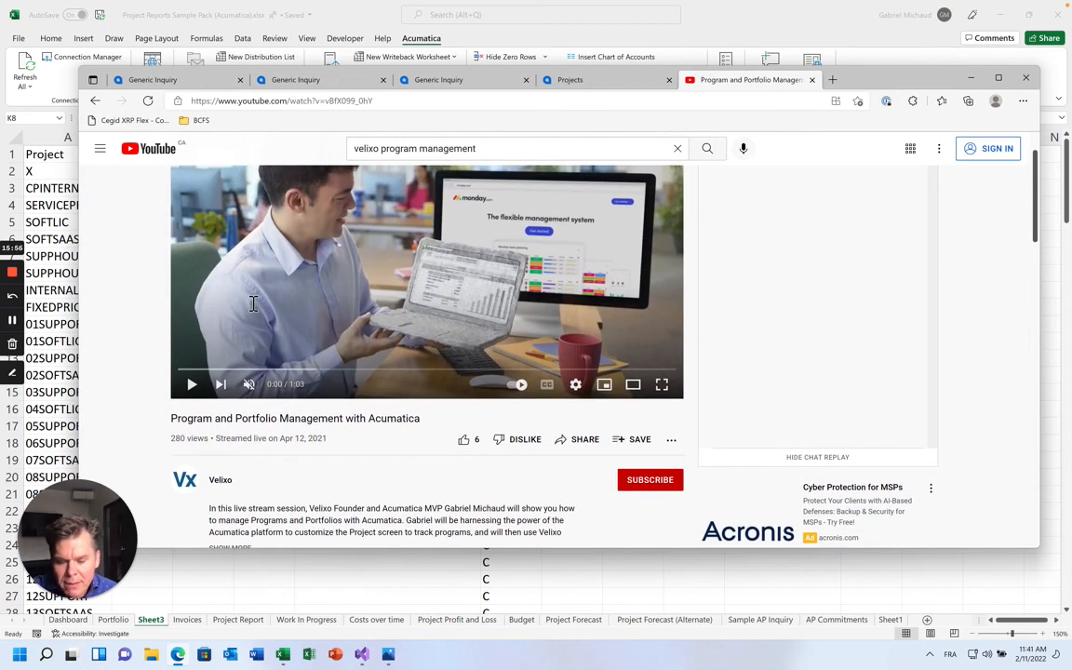
{"action": "left_click", "coordinate": [252, 303]}
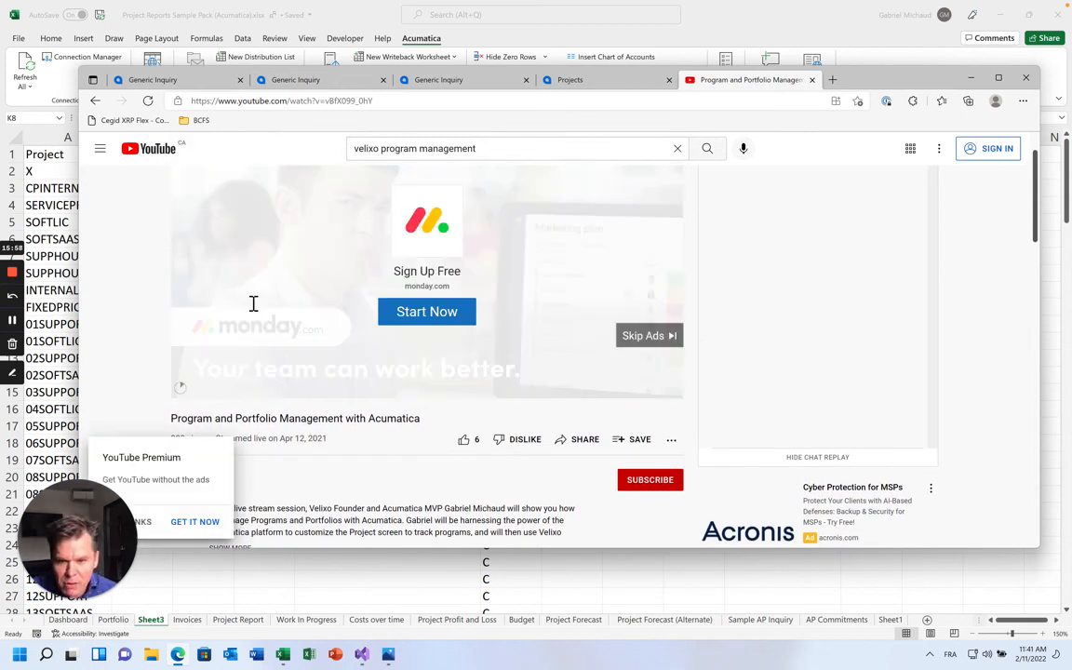
{"action": "left_click", "coordinate": [625, 28]}
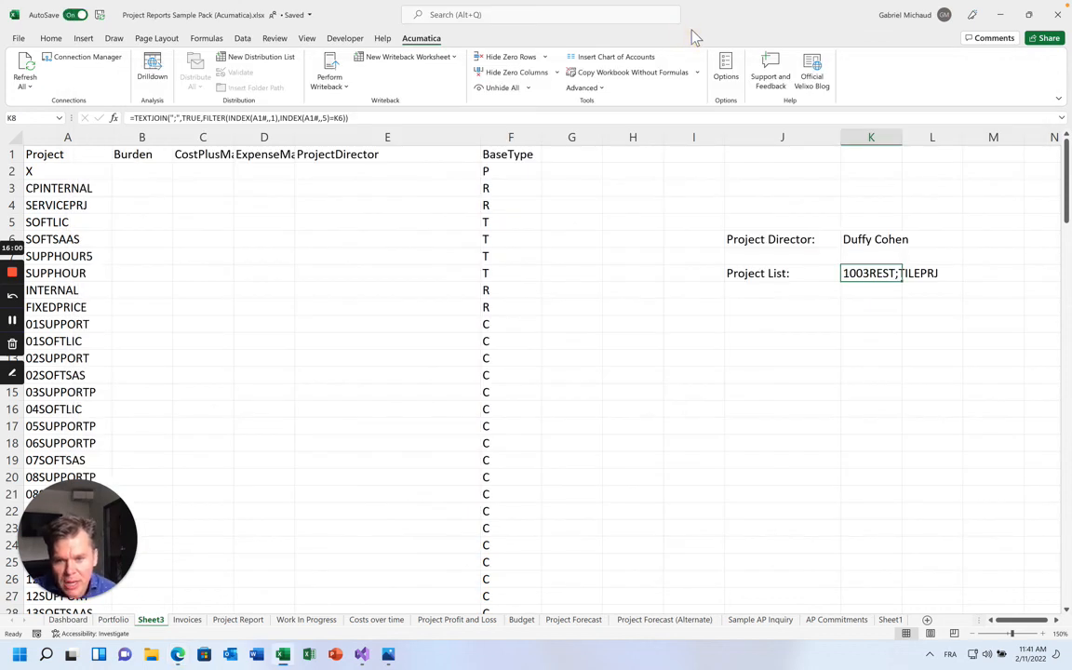